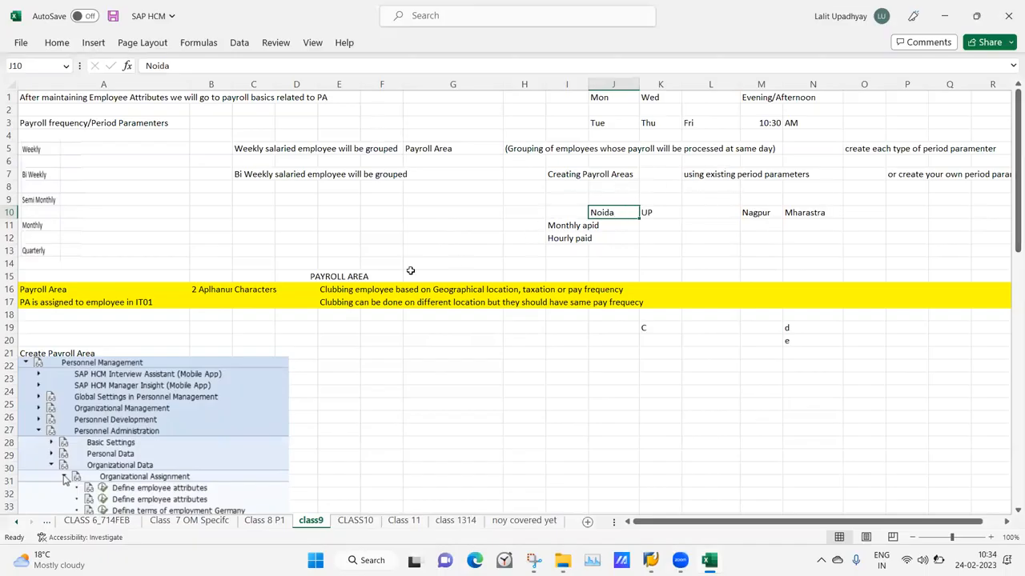
Examine the class9 sheet's notes on payroll areas, control records, payroll statuses and retro accounting
left_click(531, 336)
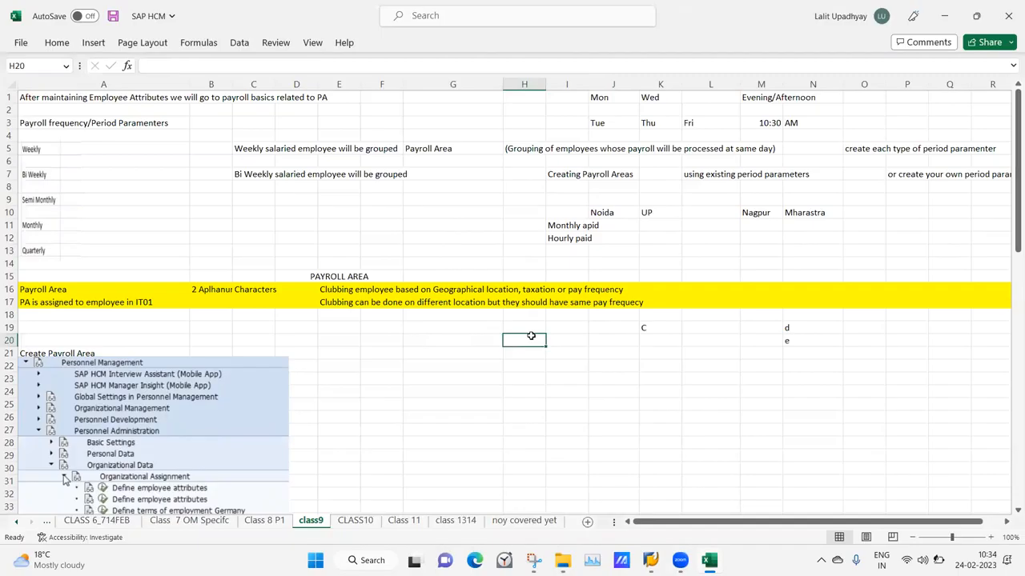
left_click_drag(1011, 222, 998, 404)
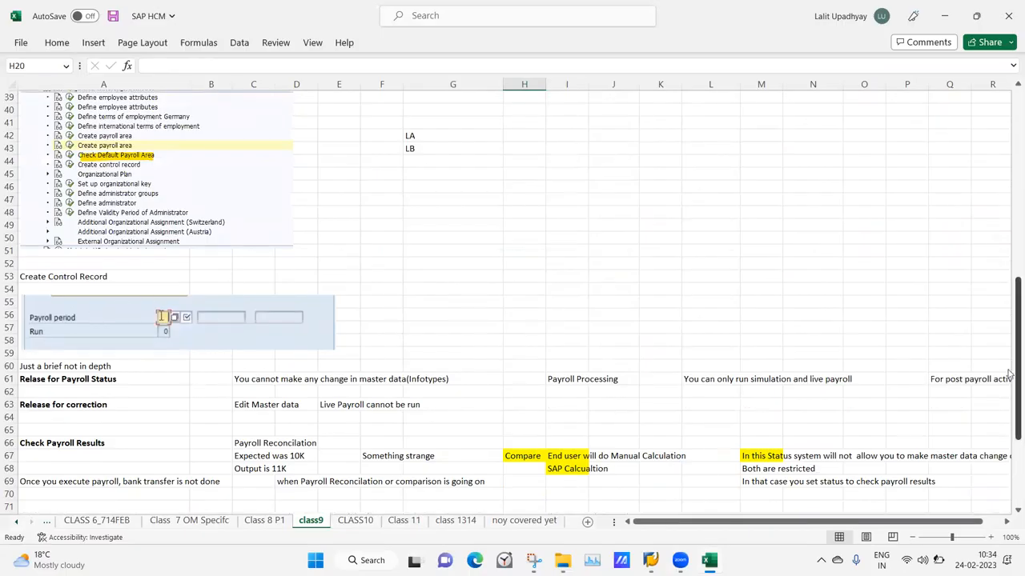
left_click_drag(1010, 367, 978, 172)
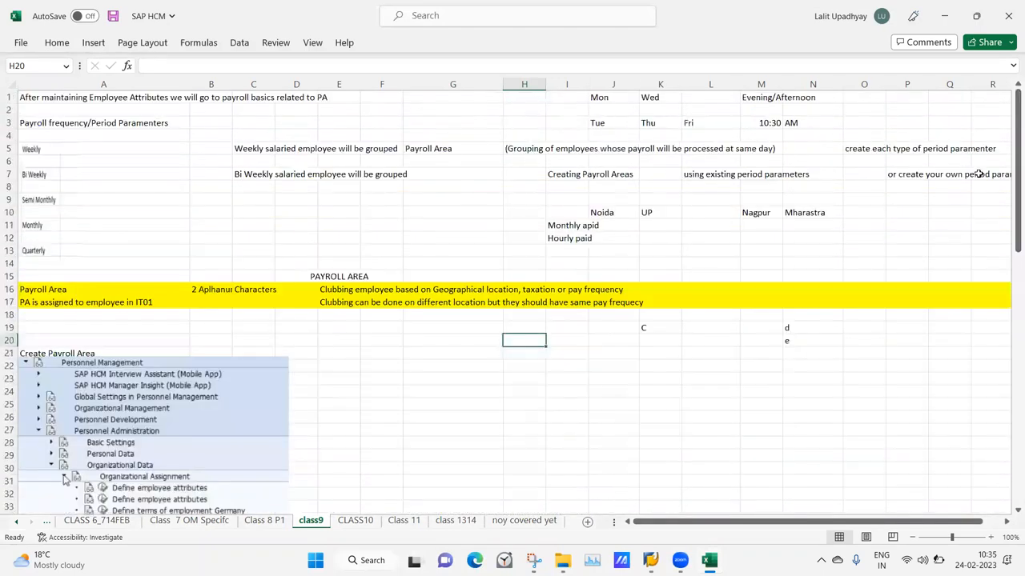
left_click(277, 521)
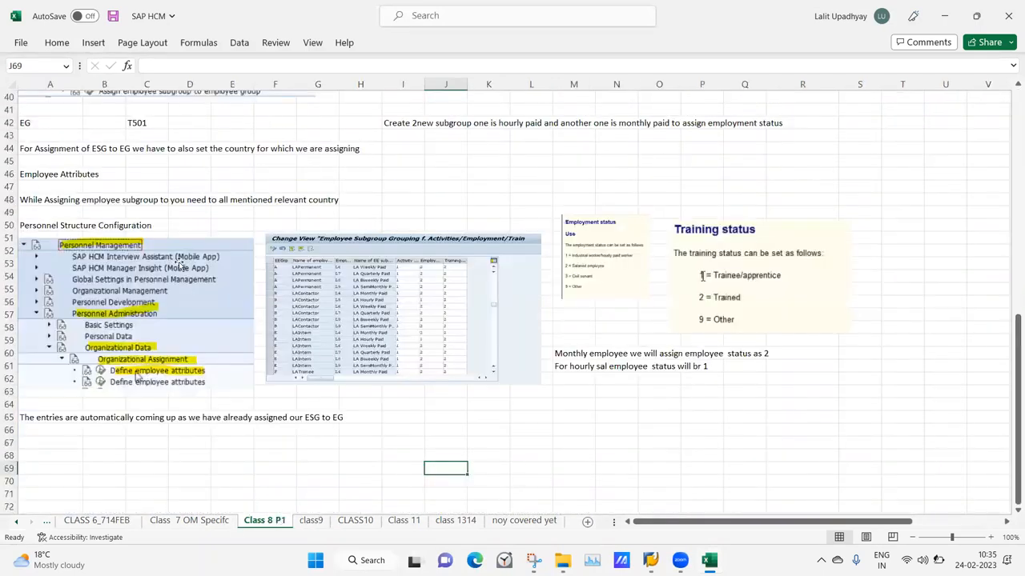
left_click(311, 521)
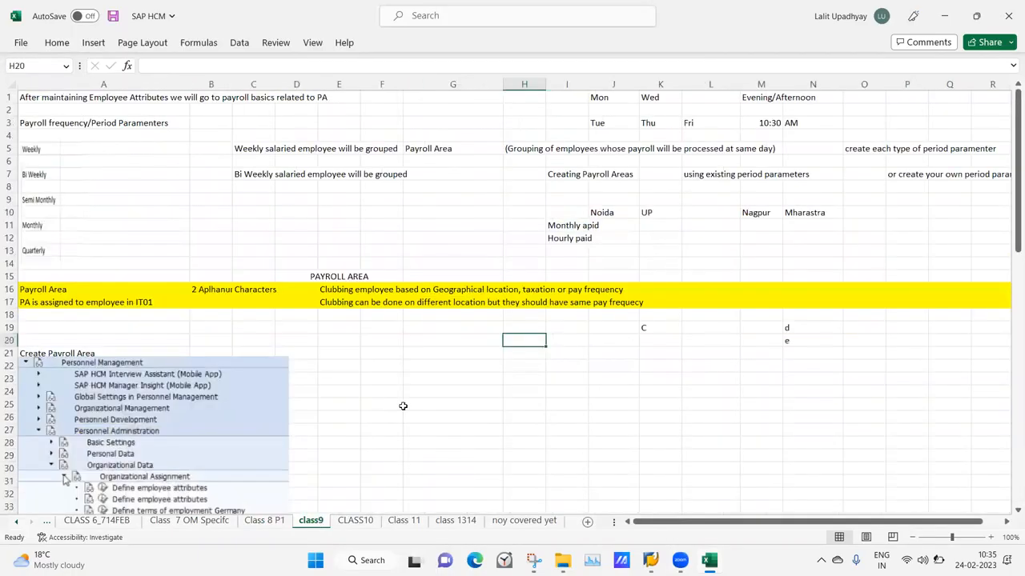
left_click_drag(1010, 208, 1011, 464)
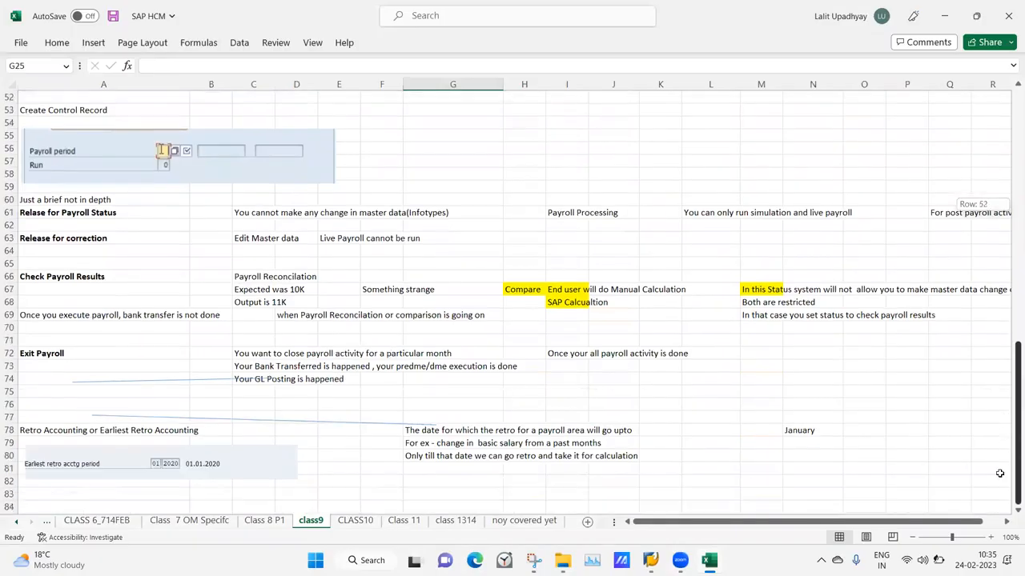
Open the CLASS10 sheet and examine the notes on the ABKRS payroll area feature
left_click(354, 521)
left_click(528, 319)
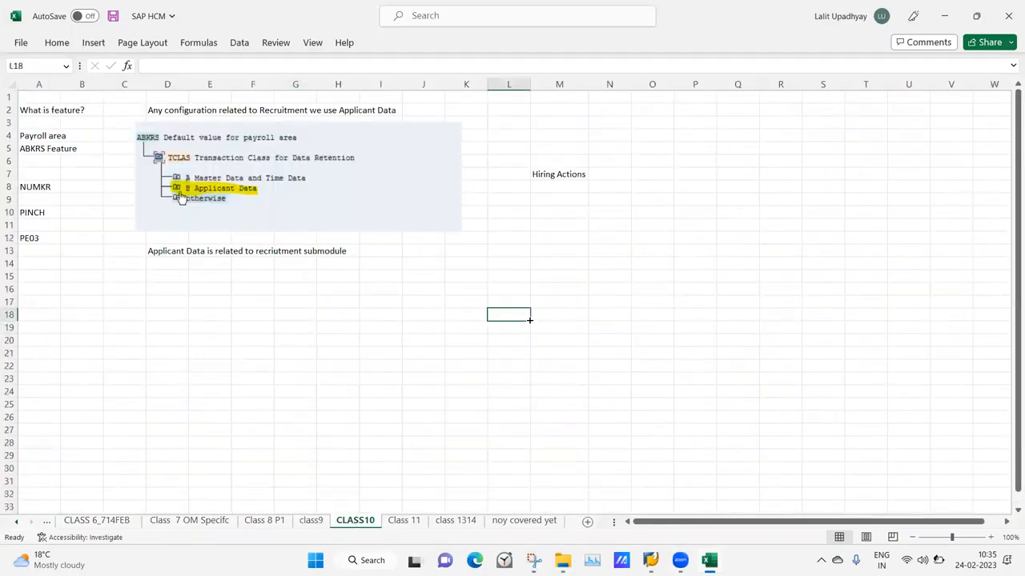
left_click(694, 225)
left_click(726, 225)
left_click(772, 213)
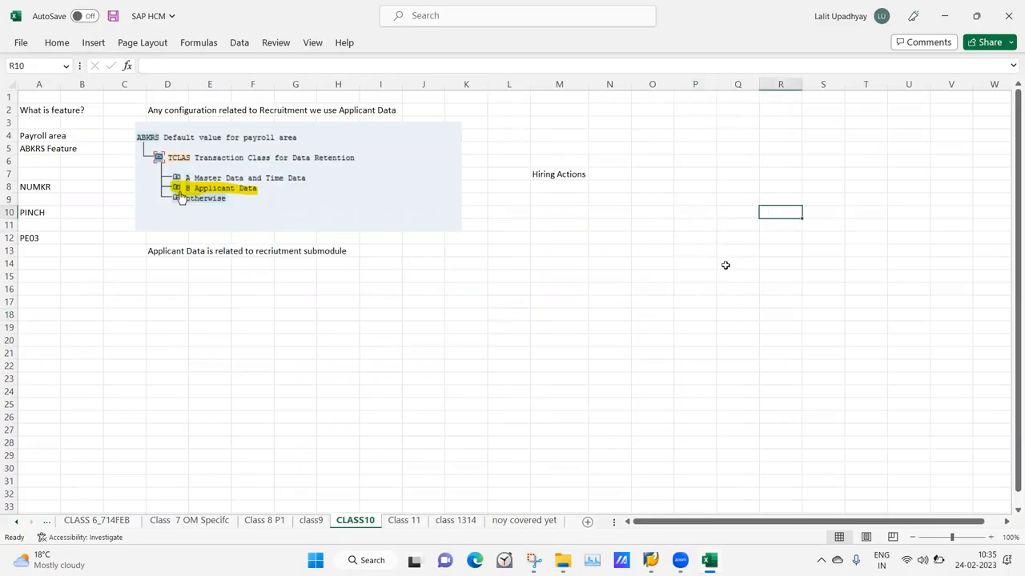
left_click(683, 310)
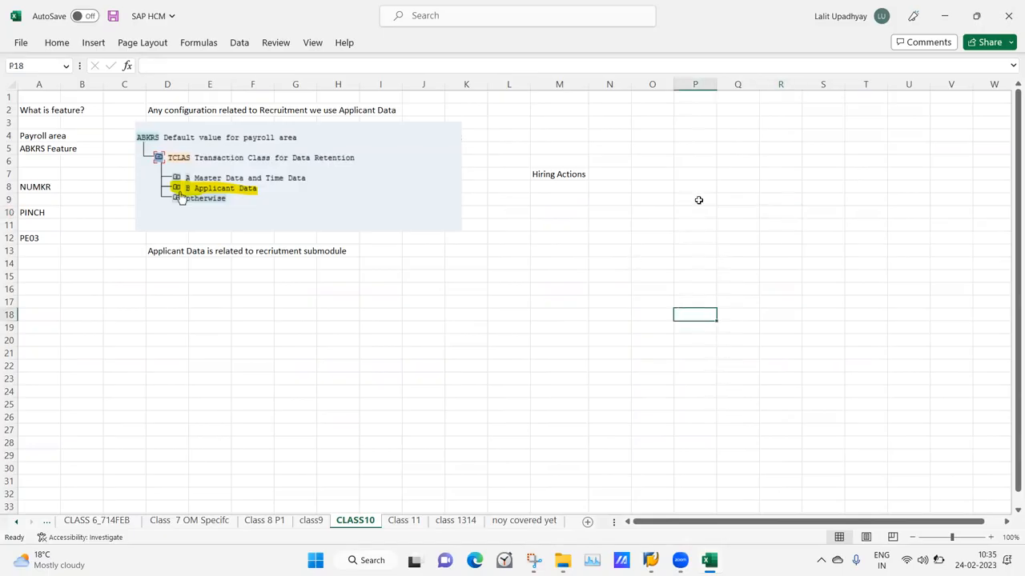
left_click(758, 226)
type("A")
key("Tab")
key("Tab")
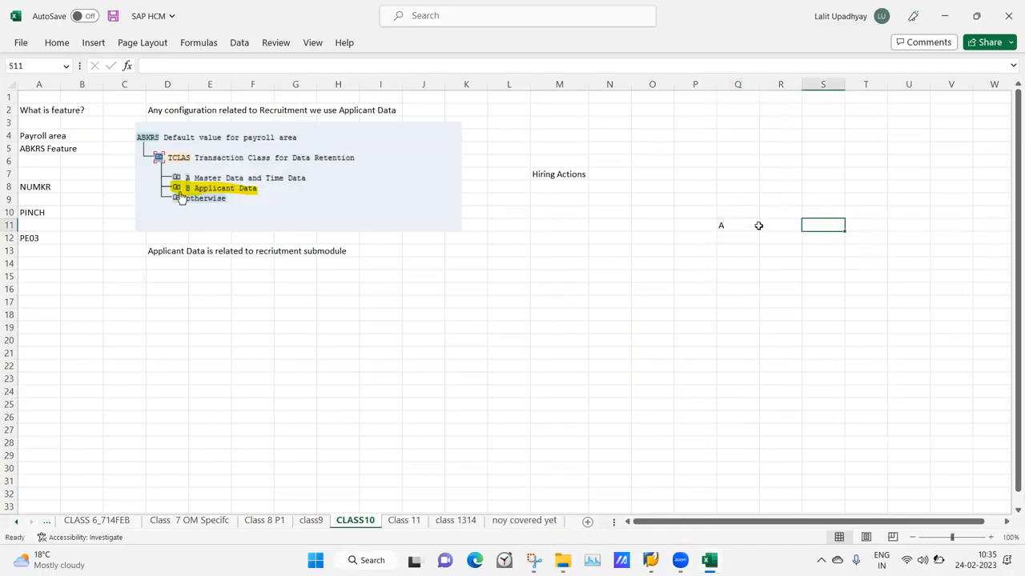
key("BackSpace")
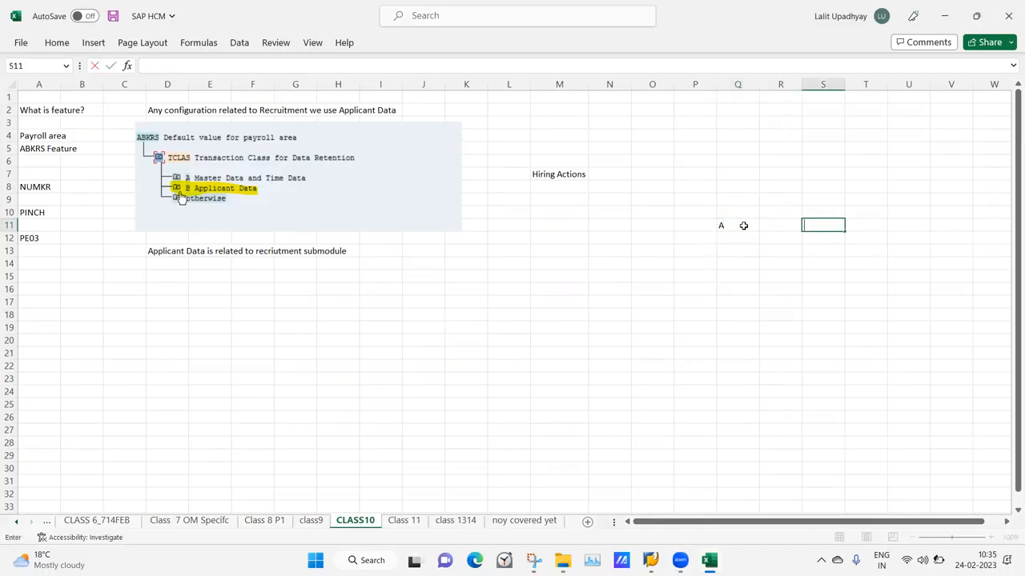
left_click(744, 225)
key("Delete")
left_click(469, 307)
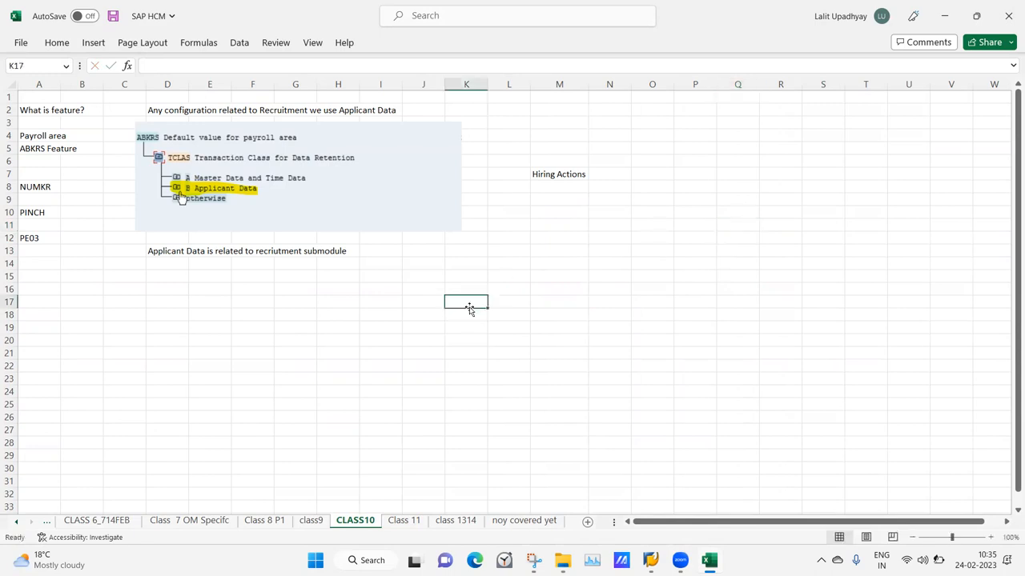
Review the Class 8 P1, class9 and CLASS10 sheets, ending at the payroll area notes at the start of class9
left_click(338, 357)
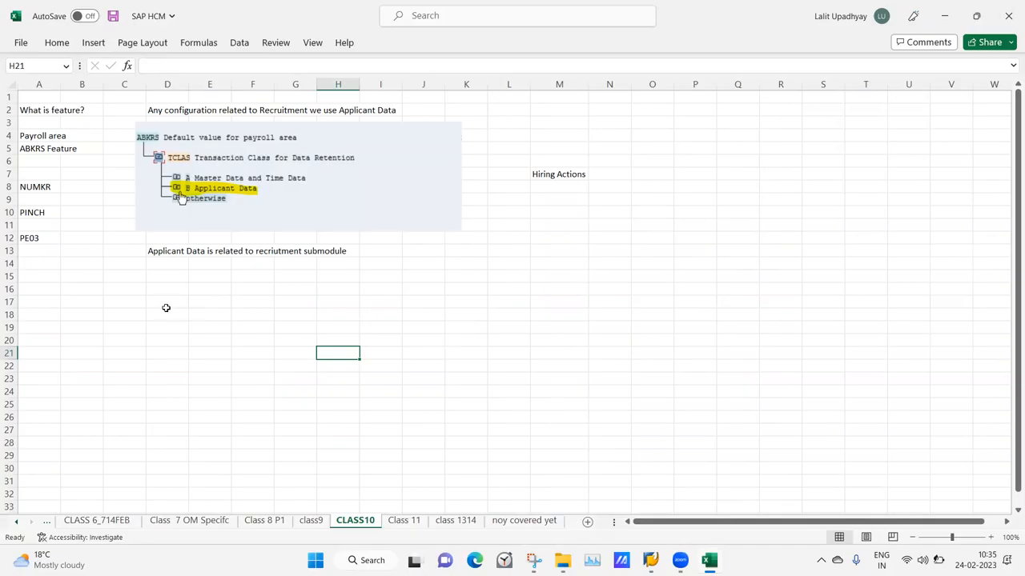
left_click(253, 368)
left_click(317, 522)
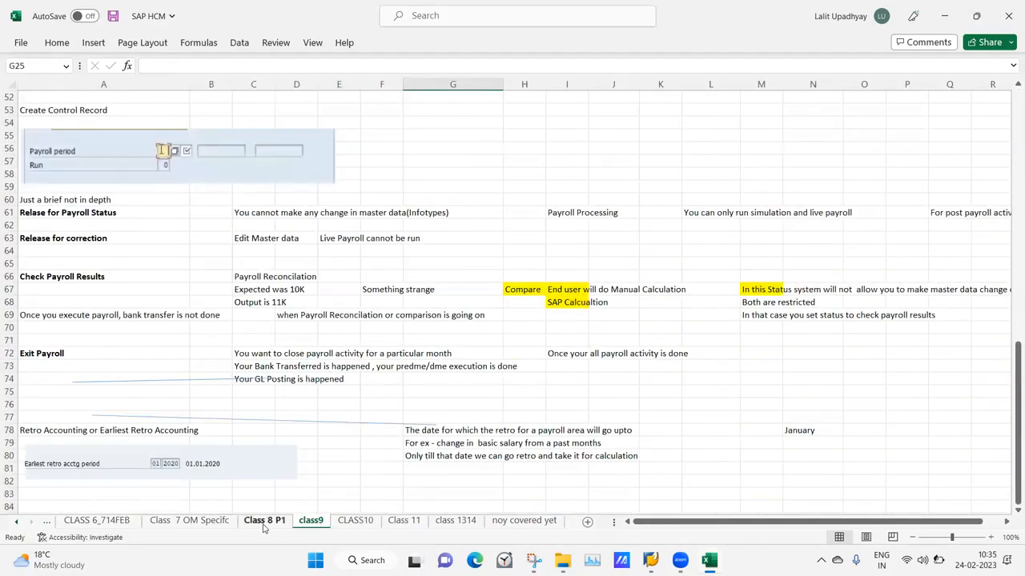
left_click(265, 521)
left_click(310, 521)
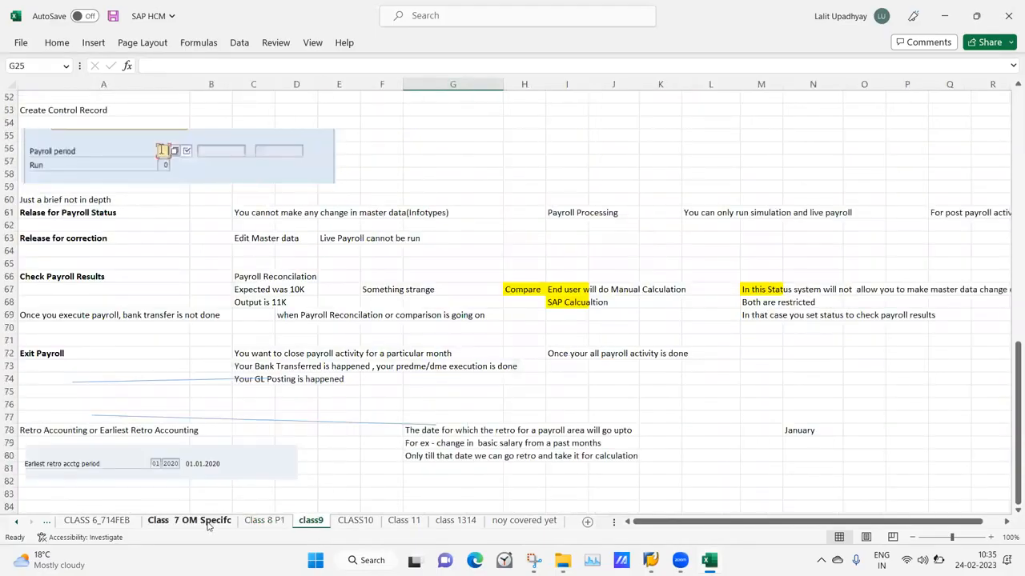
left_click(272, 521)
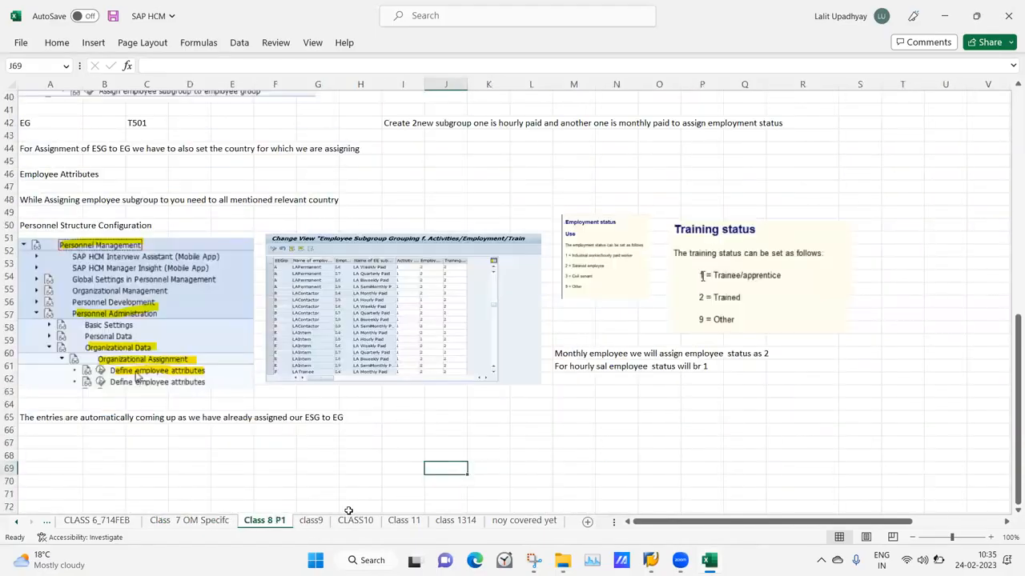
left_click(309, 525)
left_click(353, 523)
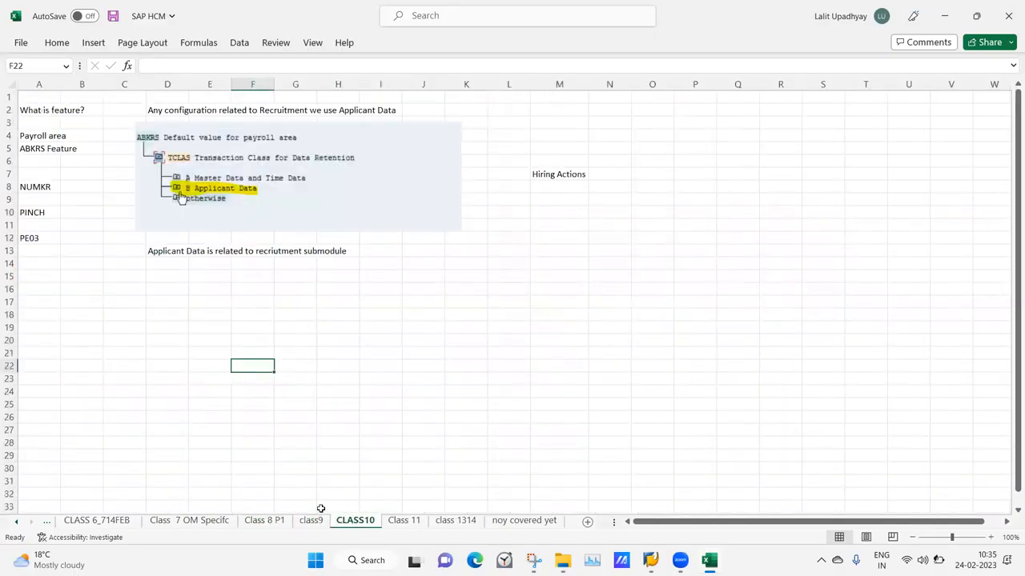
left_click(311, 521)
left_click_drag(1009, 383, 1010, 61)
left_click(725, 249)
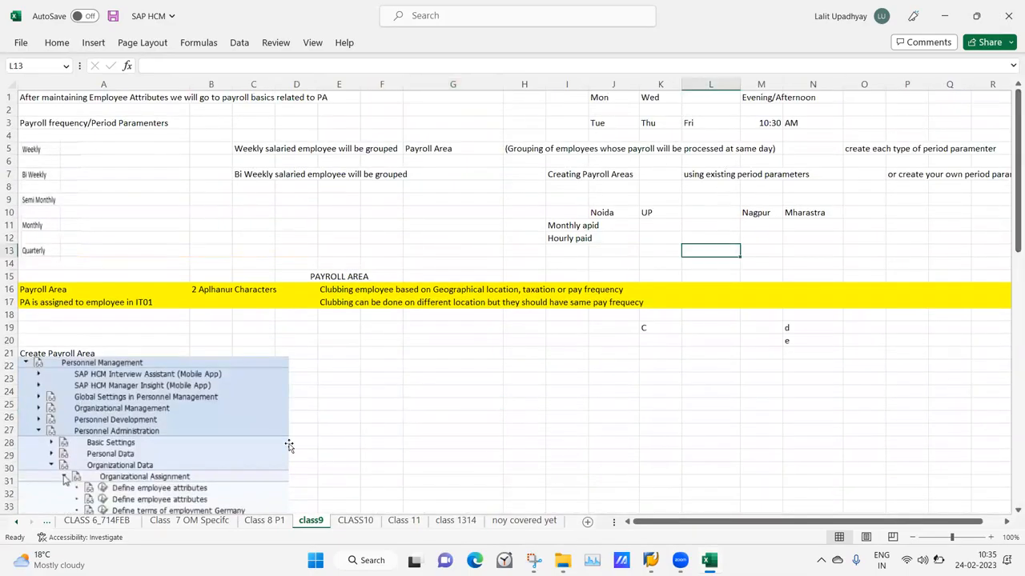
left_click(514, 248)
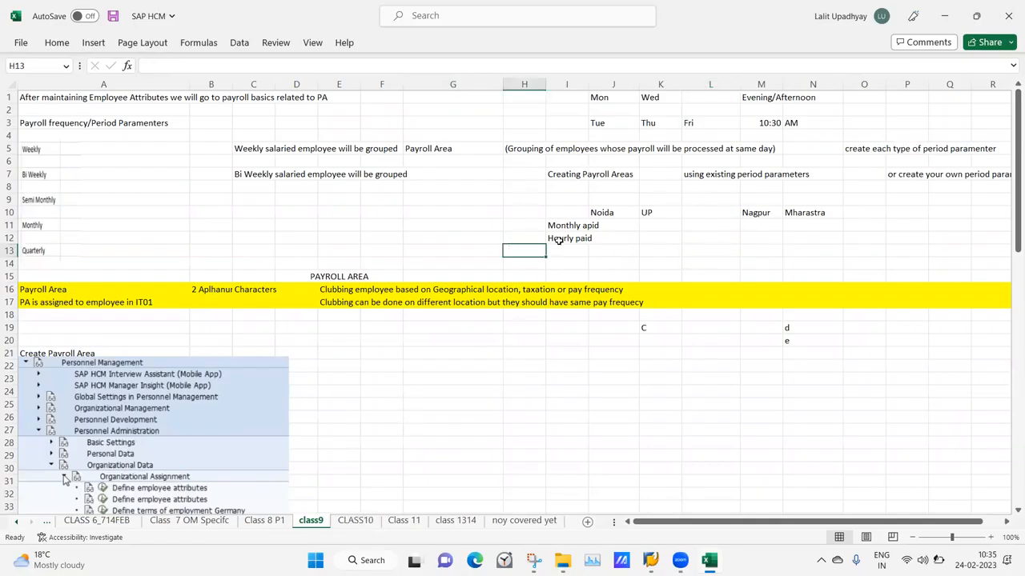
left_click(415, 433)
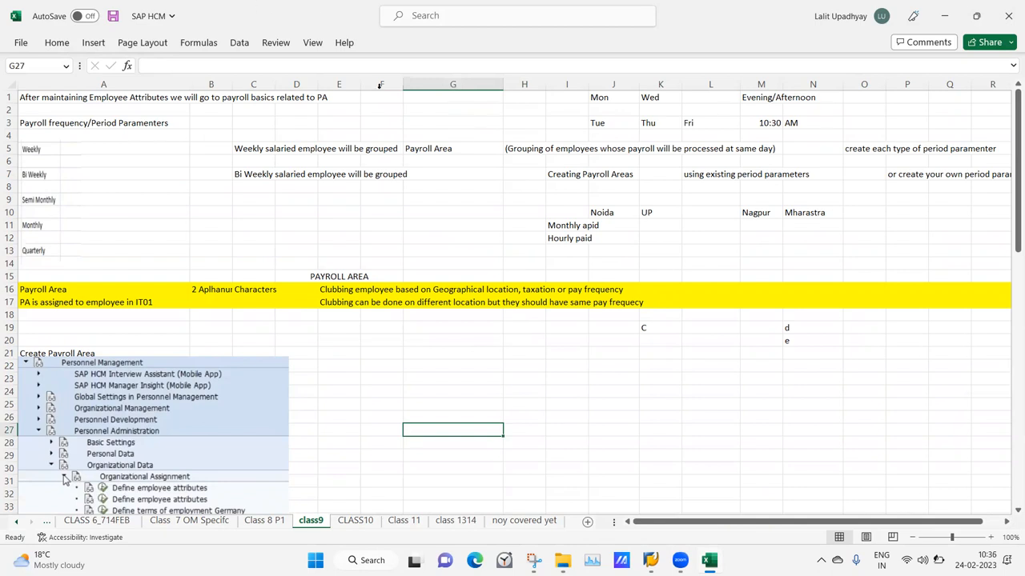
left_click(455, 380)
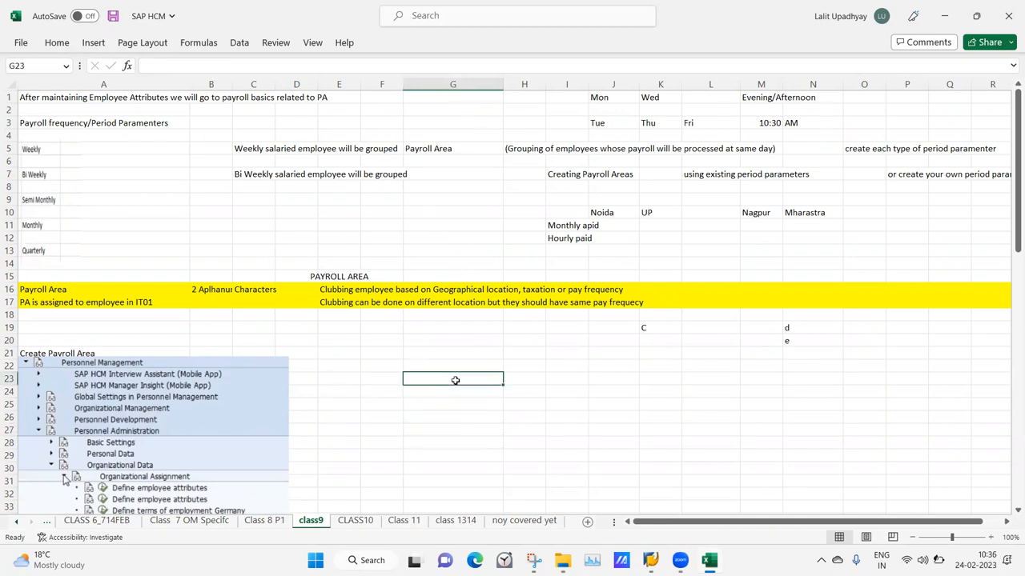
left_click(718, 366)
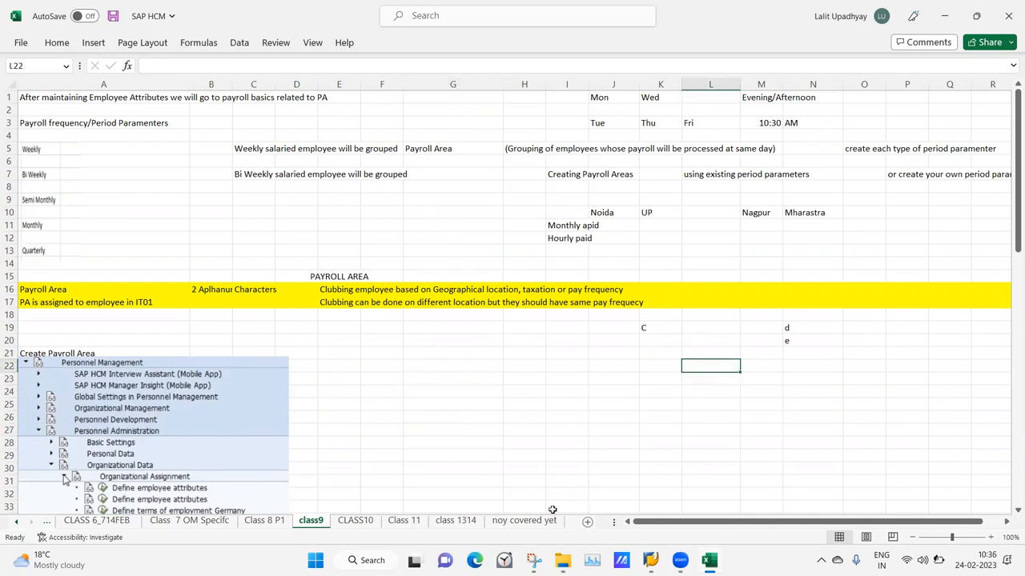
Switch to SAP, run a command from the Overview Personal Data screen, and return to the SAP HCM workbook in Excel
mouse_move(650, 561)
left_click(685, 509)
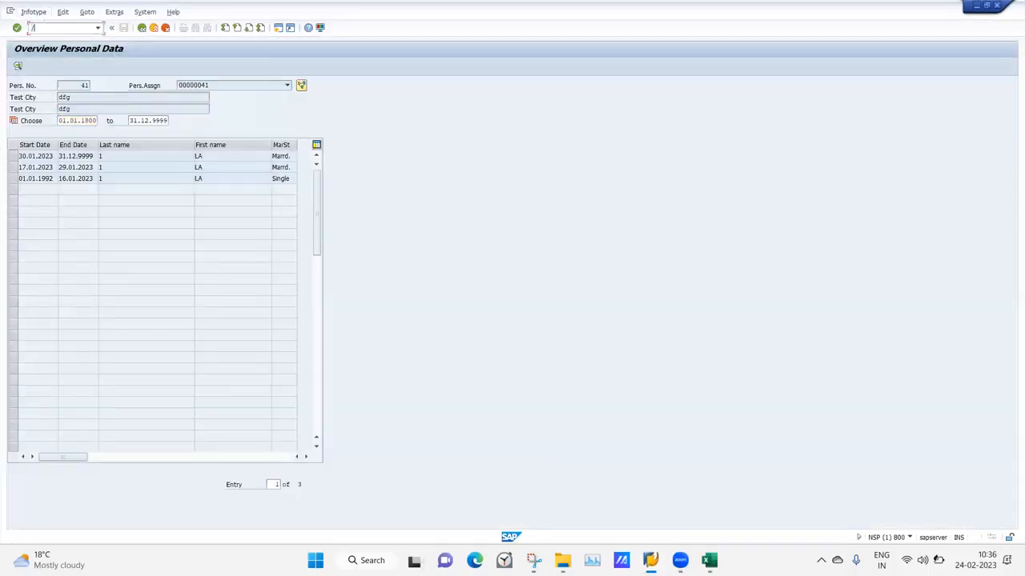
key("Return")
mouse_move(708, 558)
left_click(707, 493)
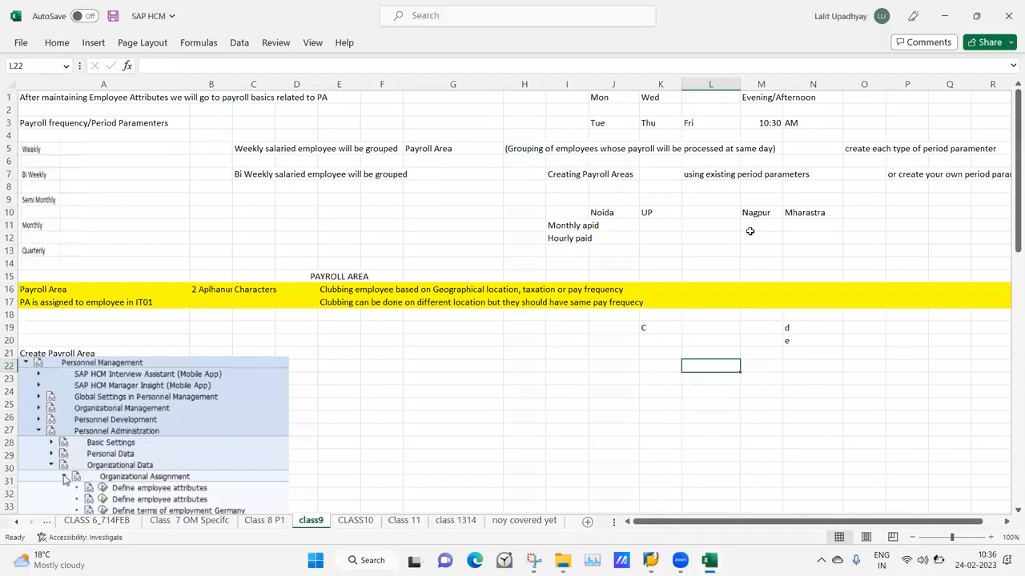
left_click(751, 232)
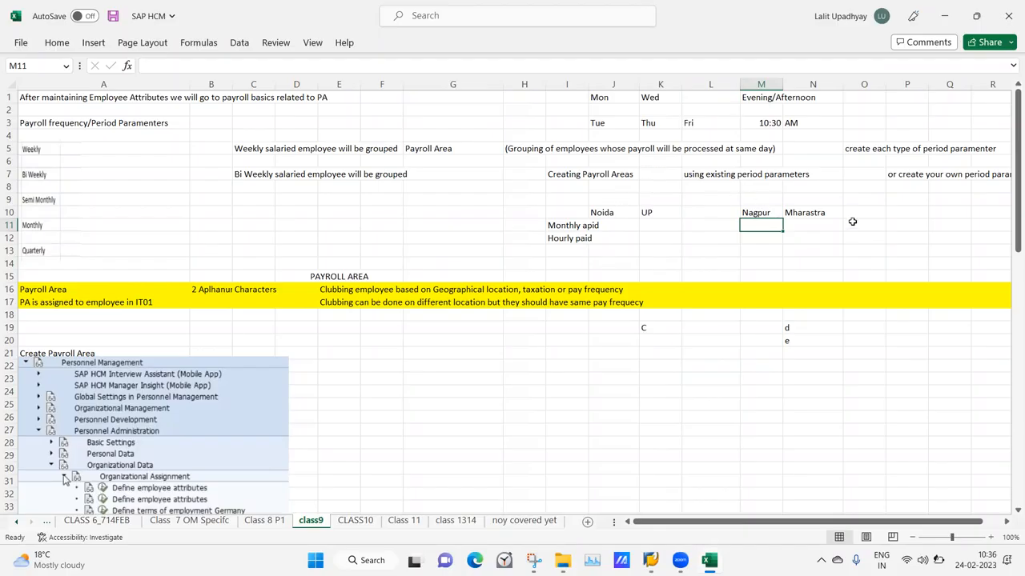
left_click(542, 363)
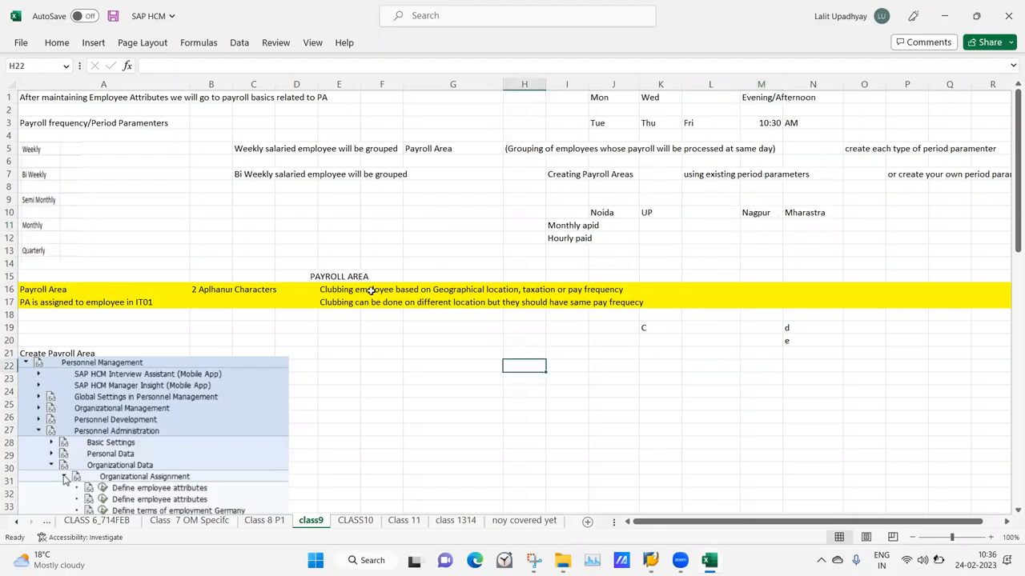
left_click(365, 349)
On the CLASS10 sheet, enter PA in cell N13 and Noida in cell O13
left_click(346, 522)
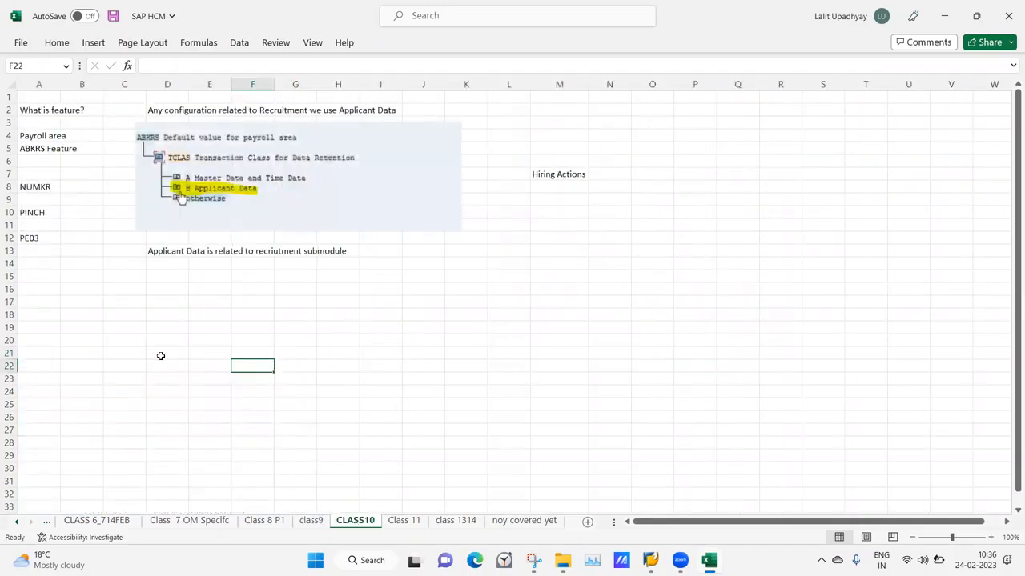
left_click(160, 355)
left_click(629, 249)
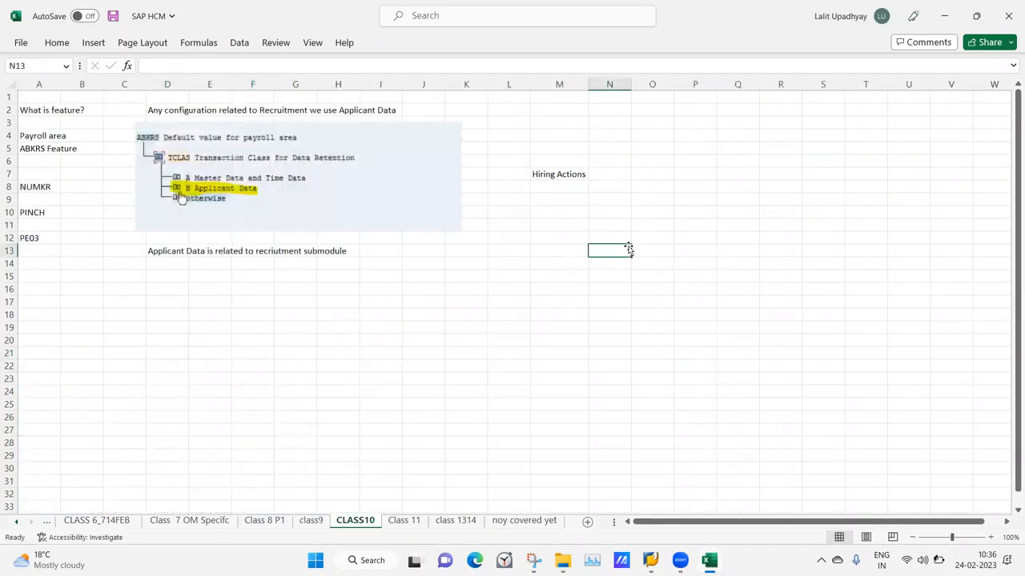
type("PA")
key("Tab")
type("Noida")
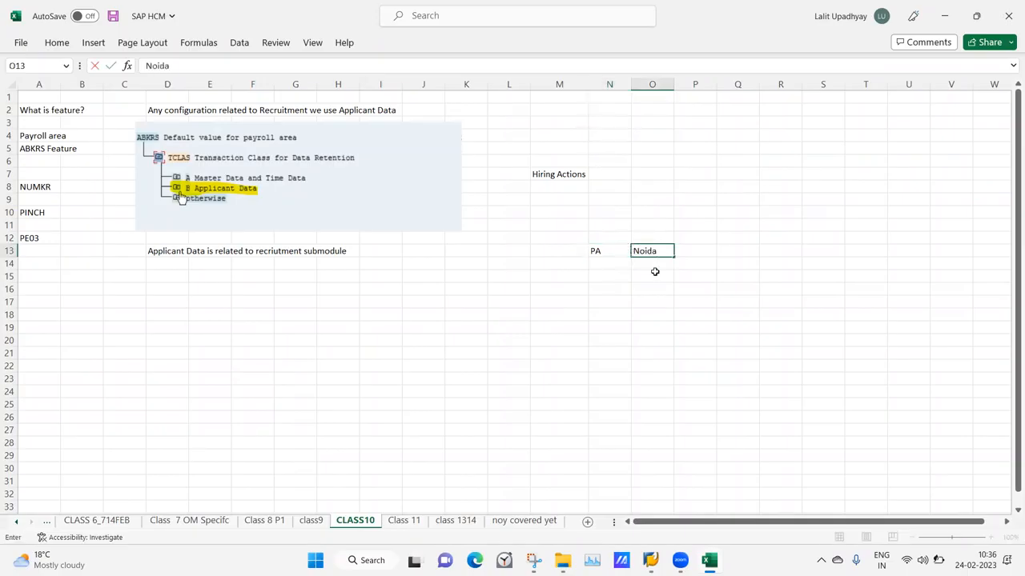
left_click(655, 273)
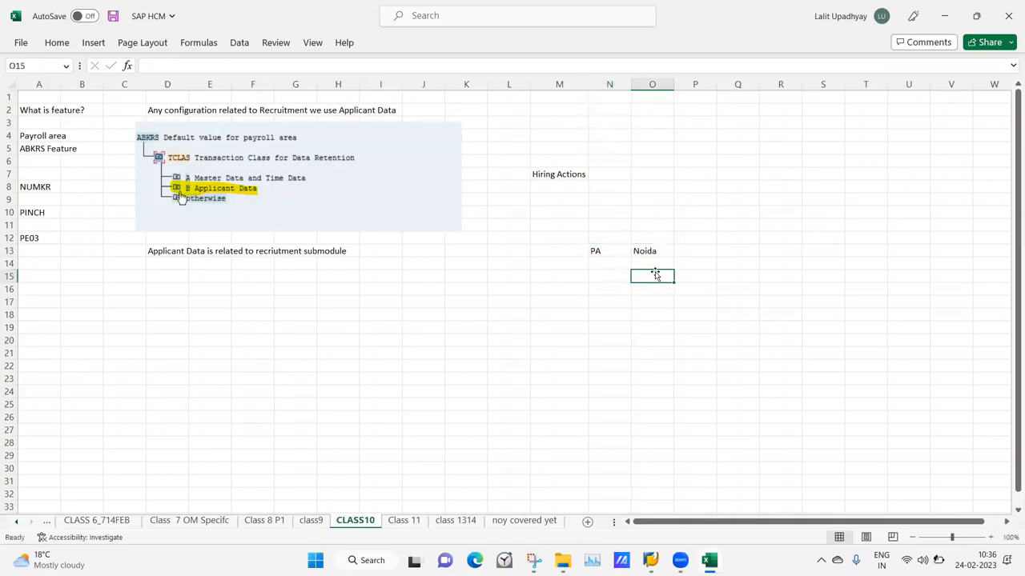
left_click(729, 250)
left_click(606, 255)
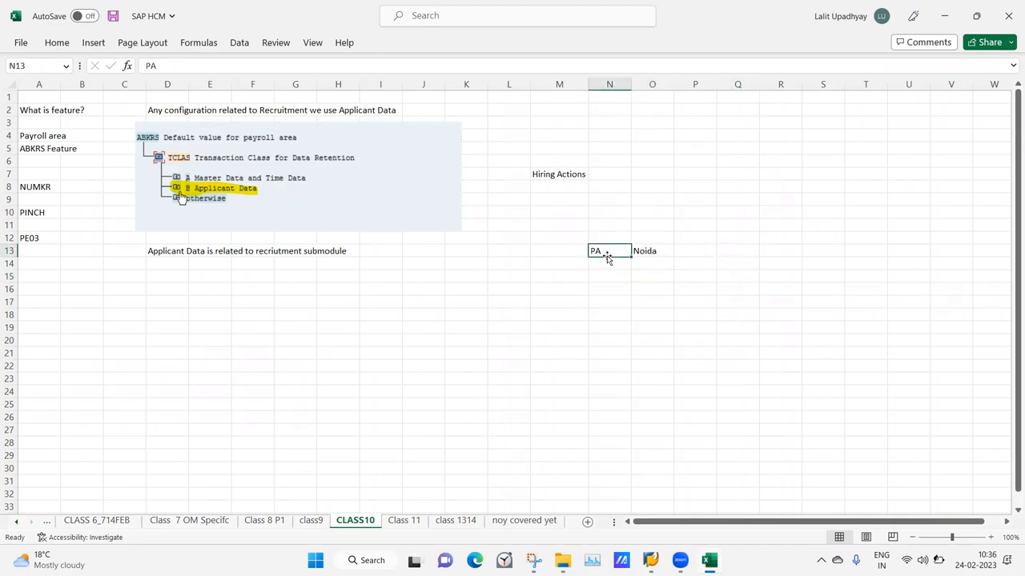
left_click(660, 250)
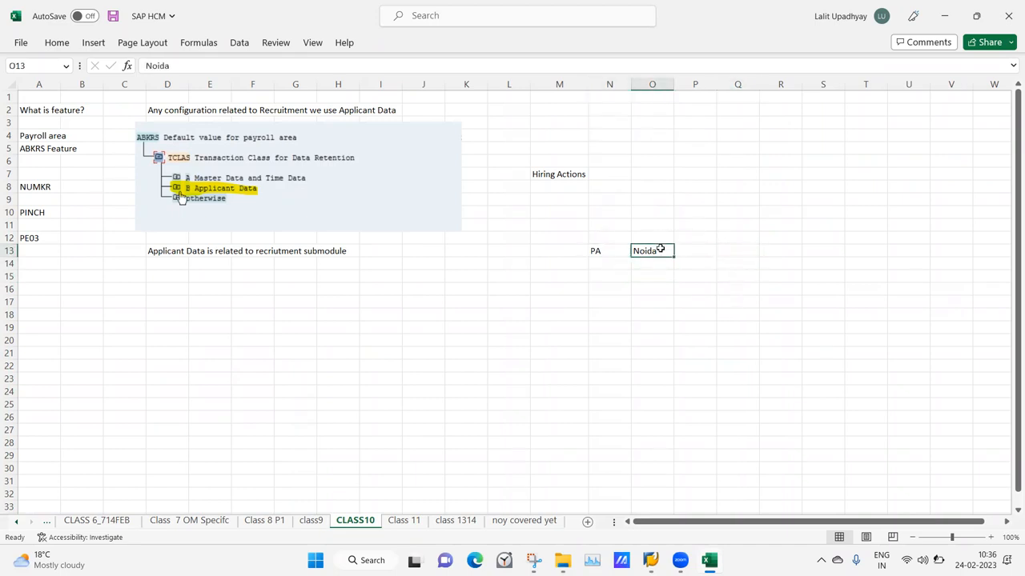
left_click(771, 248)
left_click(739, 288)
left_click(653, 261)
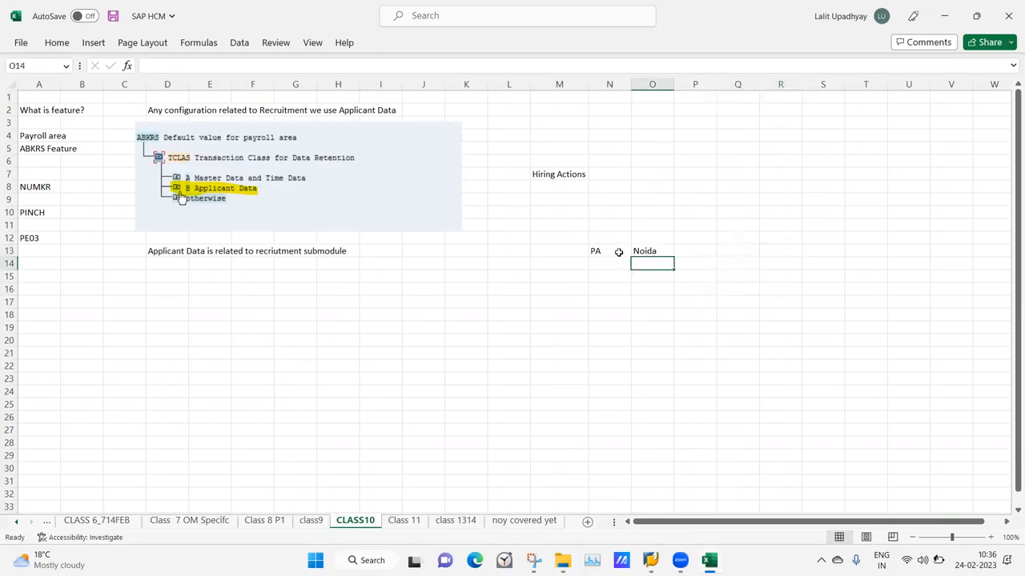
left_click(594, 249)
type("PA")
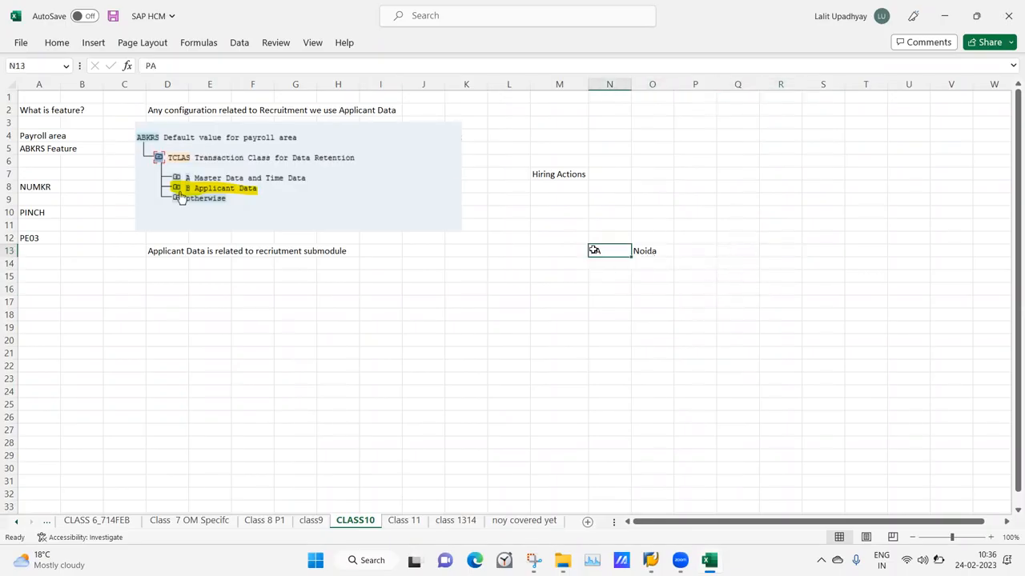
Enter PA in cell O14 and SN in cell R14, and clear cell N13
left_click(641, 266)
type("PA")
key("Tab")
key("Tab")
key("Tab")
type("SN")
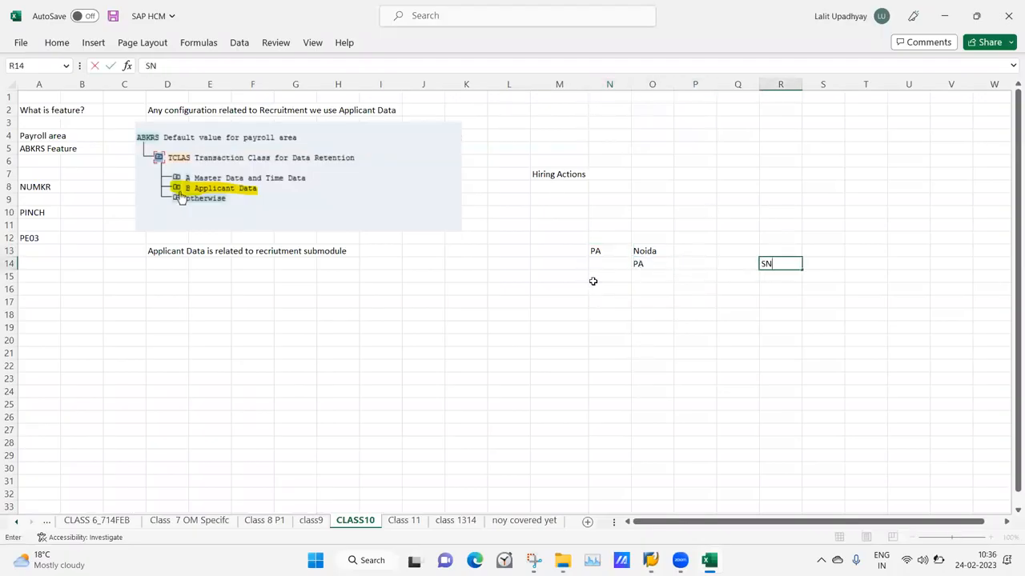
left_click(595, 252)
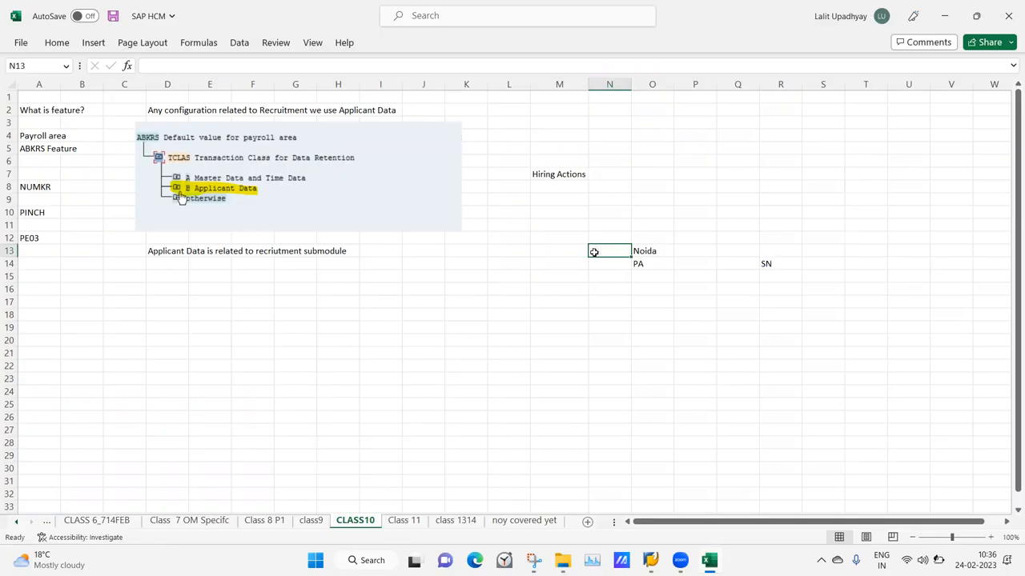
left_click(775, 264)
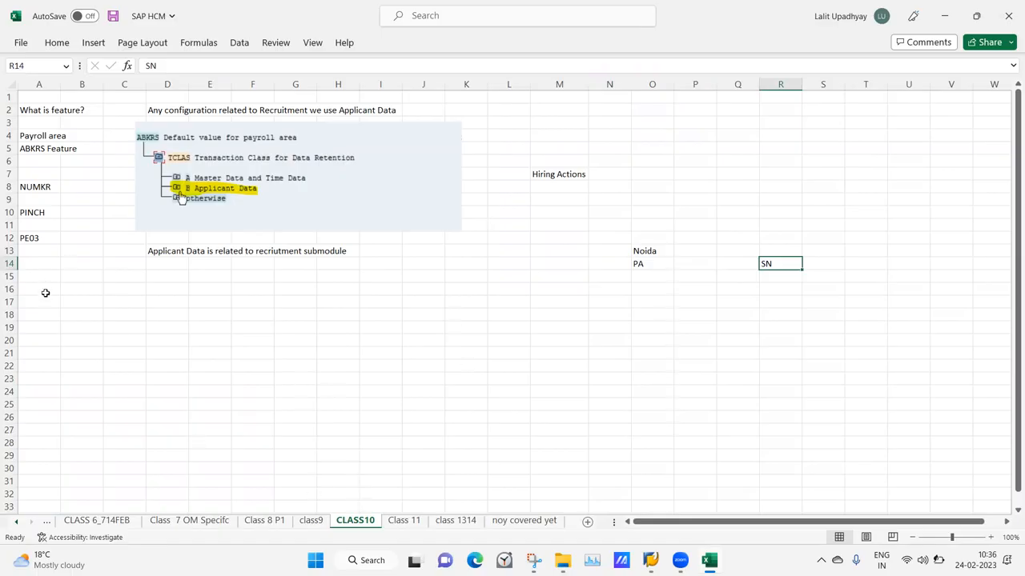
Enter Hiring in cell B17 of the CLASS10 sheet
left_click(70, 302)
type("Hiring")
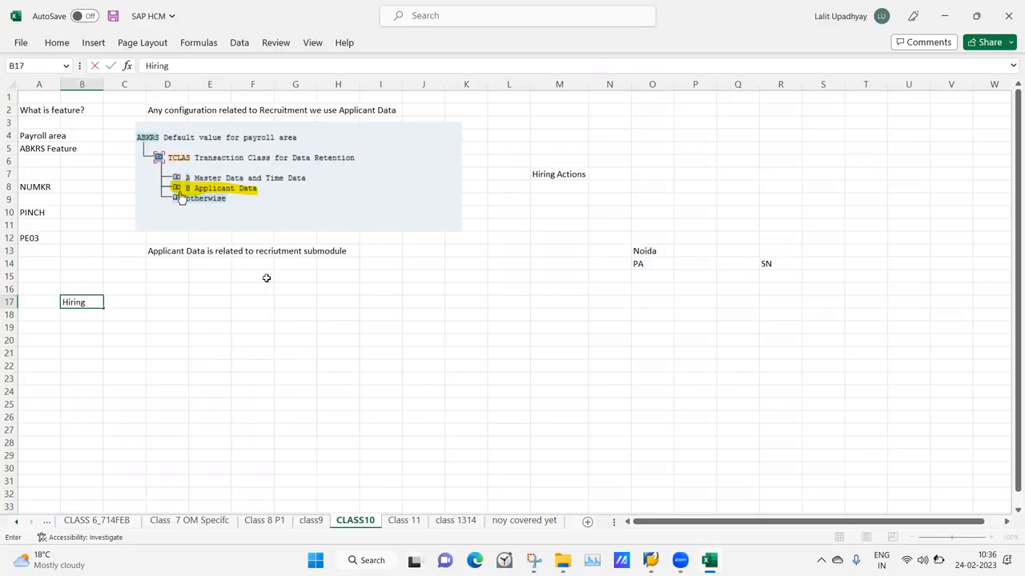
left_click(404, 303)
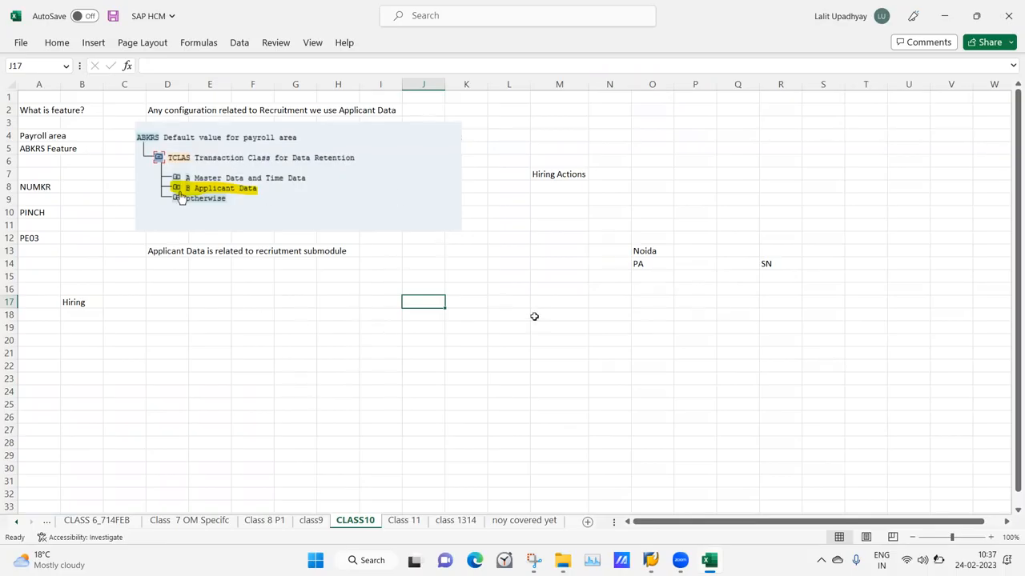
left_click(766, 263)
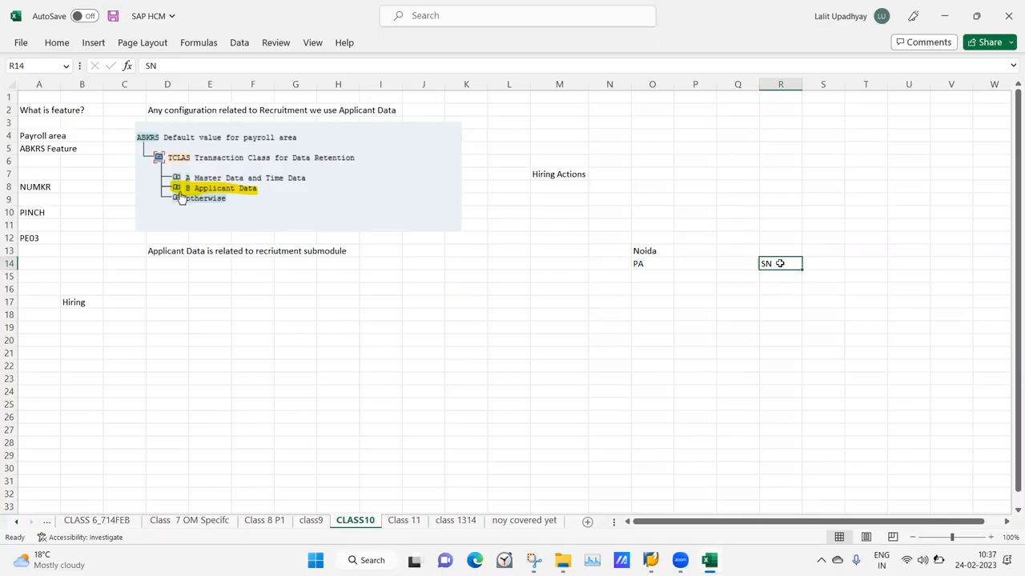
left_click_drag(700, 304, 604, 236)
left_click(606, 238)
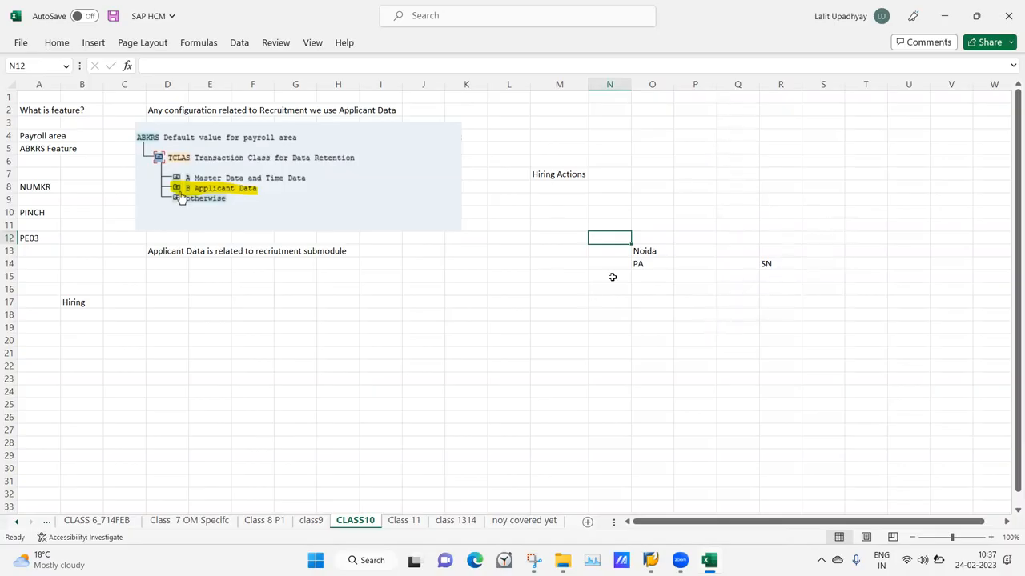
left_click(582, 310)
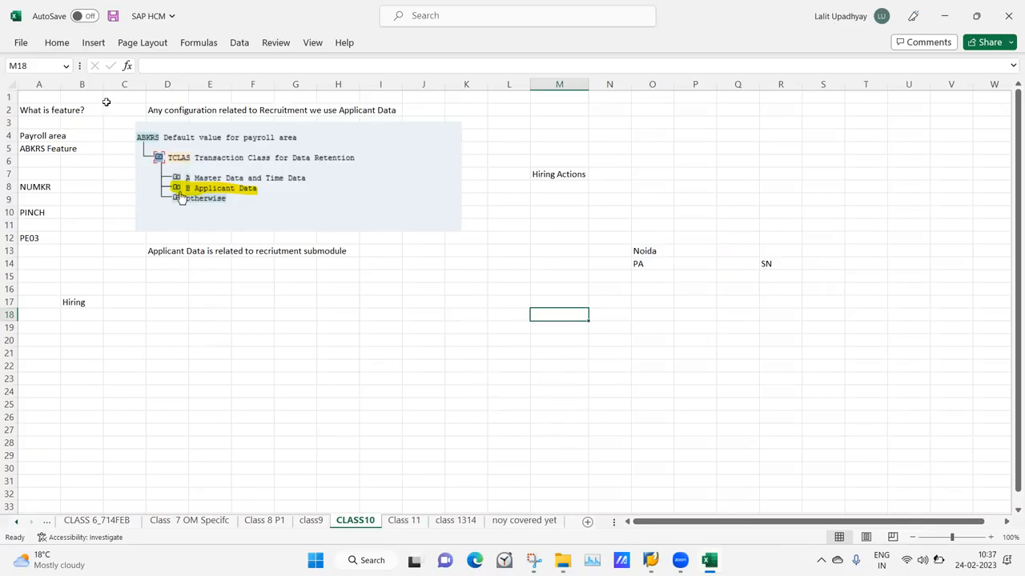
Enter PA in cell Q8 and the feature name ABKRS in cell S8
left_click(739, 156)
left_click(739, 184)
type("PA")
key("Tab")
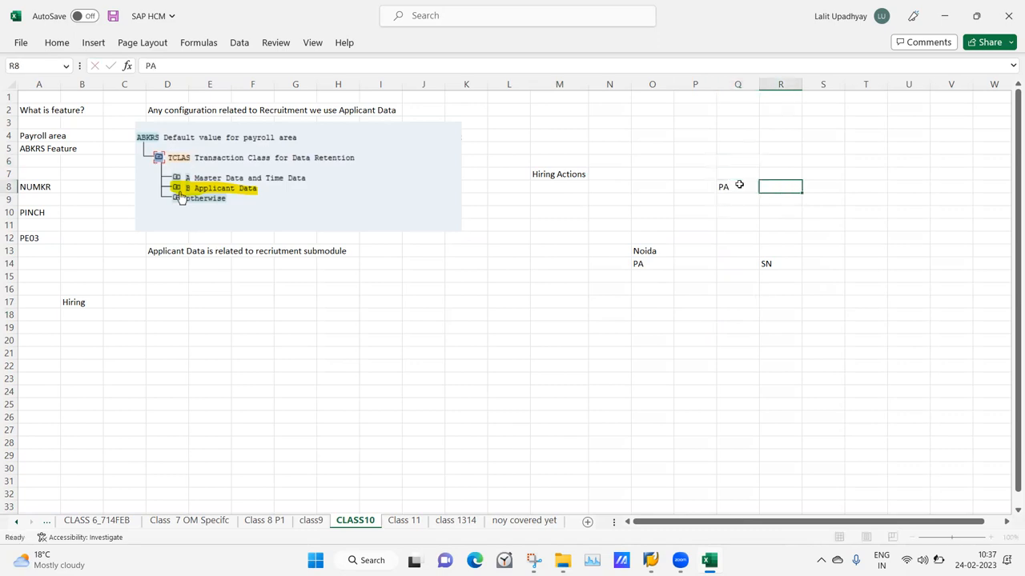
key("Tab")
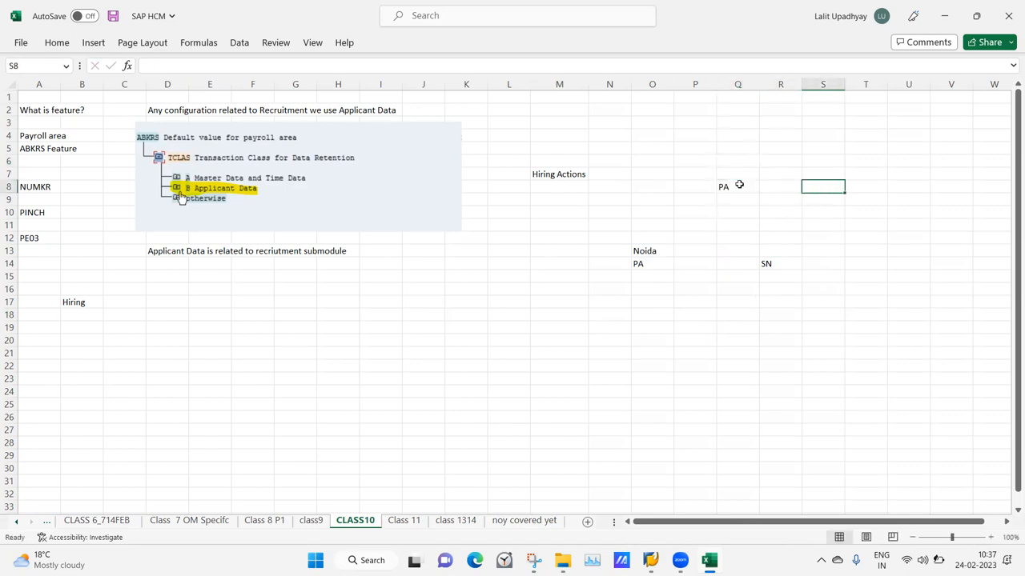
type("ABKRS")
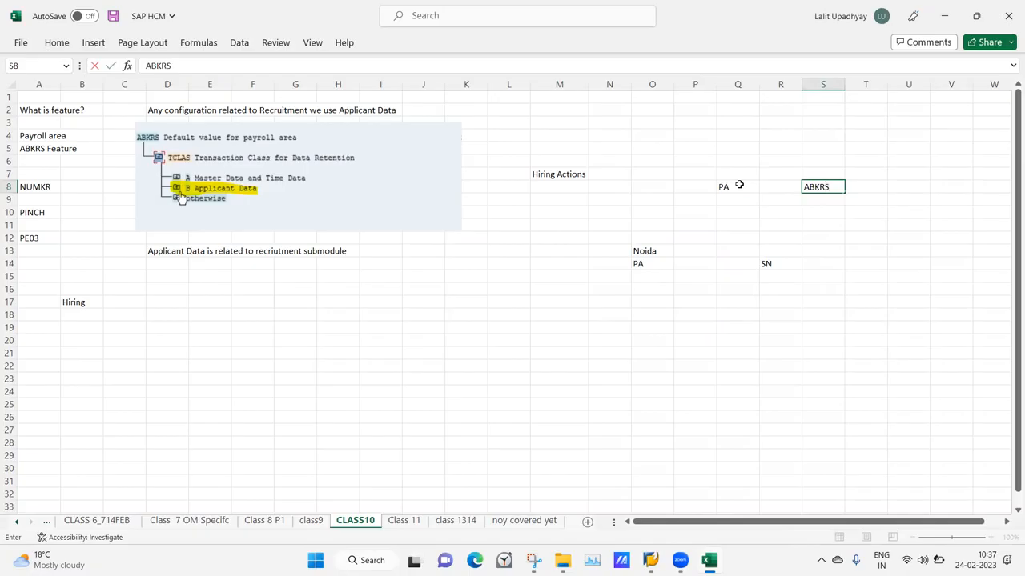
Switch to SAP, open the Features initial screen from SAP Easy Access, and return to the Excel workbook
mouse_move(650, 560)
left_click(690, 495)
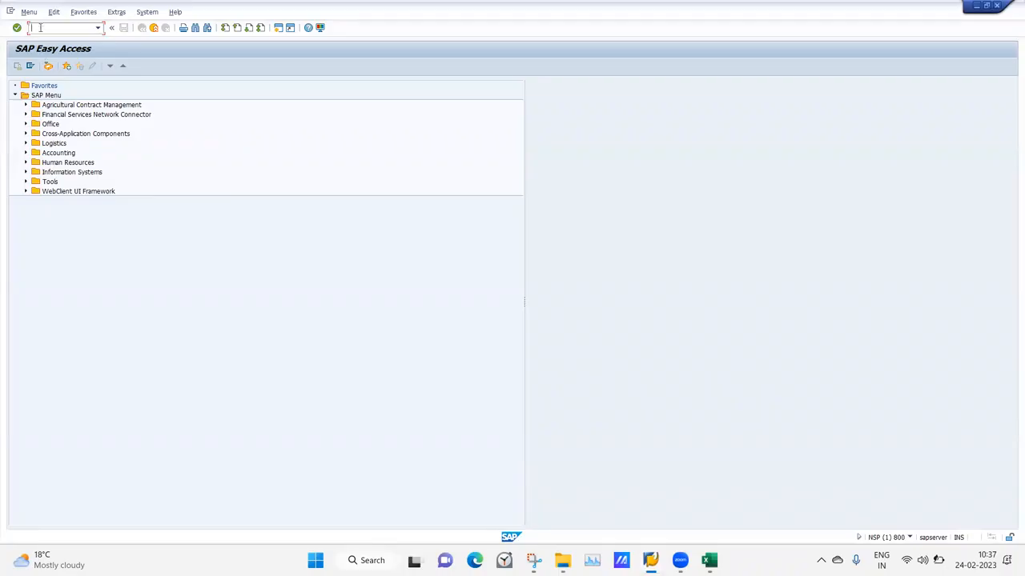
key("Return")
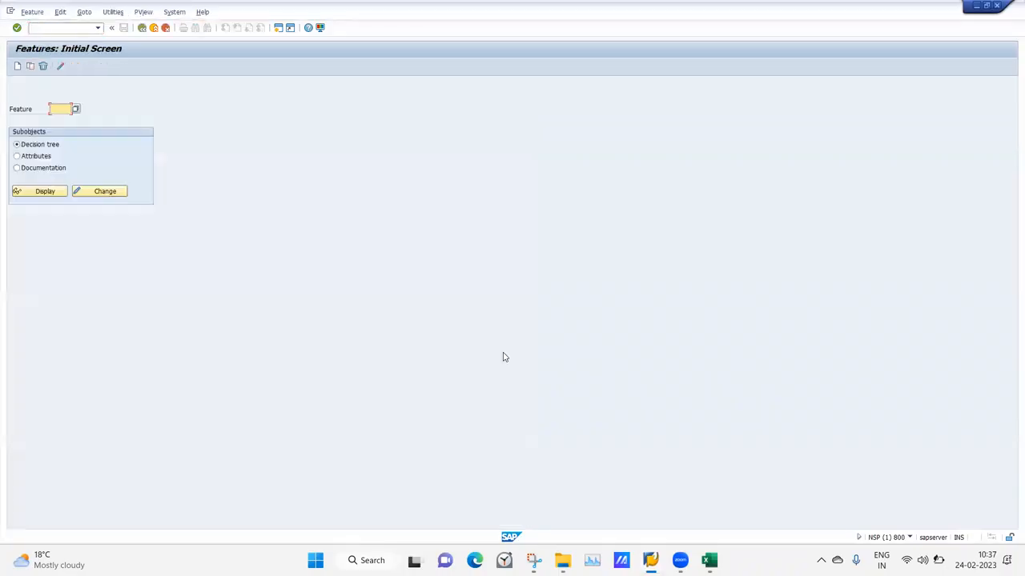
mouse_move(709, 560)
left_click(708, 492)
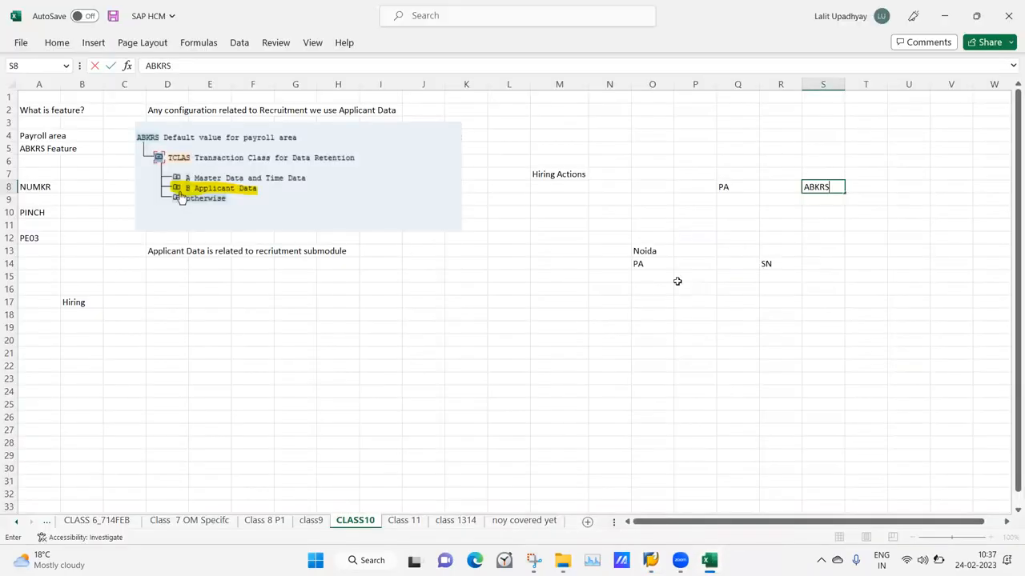
Note the transaction code PE03 in cell H18
left_click(610, 289)
left_click(484, 305)
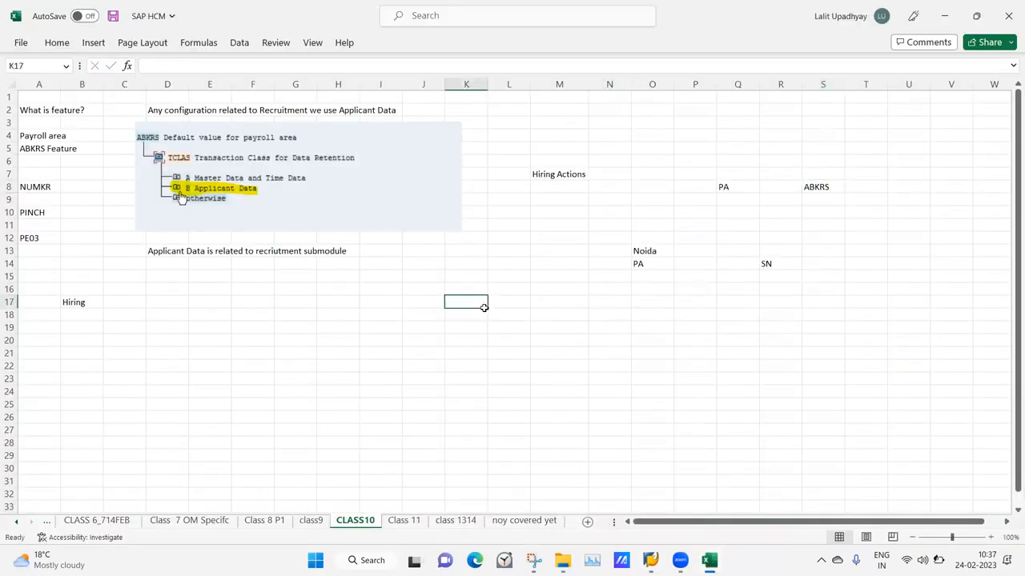
left_click(333, 314)
type("PE03")
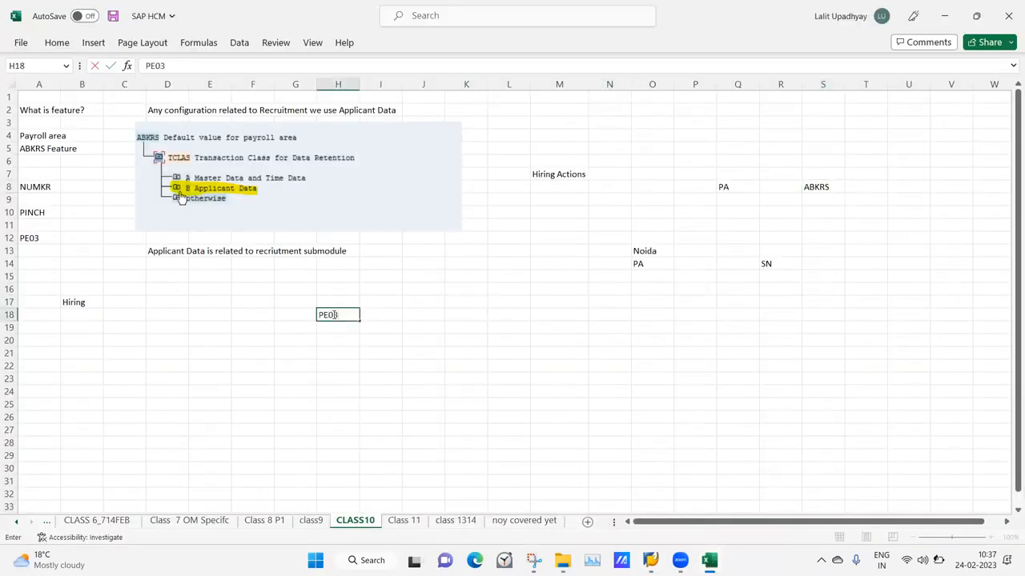
left_click(350, 368)
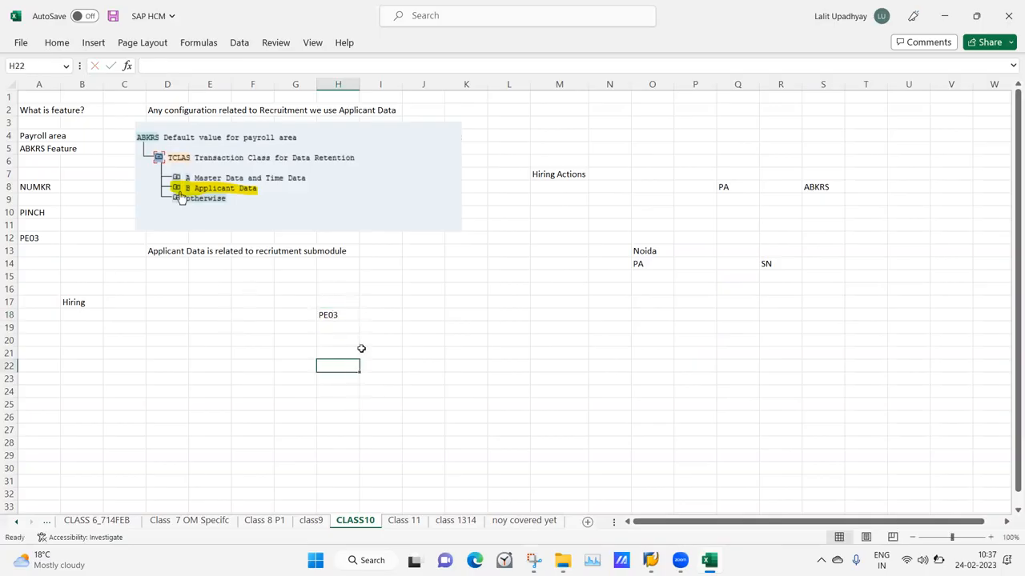
Switch to the Features screen in SAP and display the decision tree of feature ABKRS
mouse_move(650, 560)
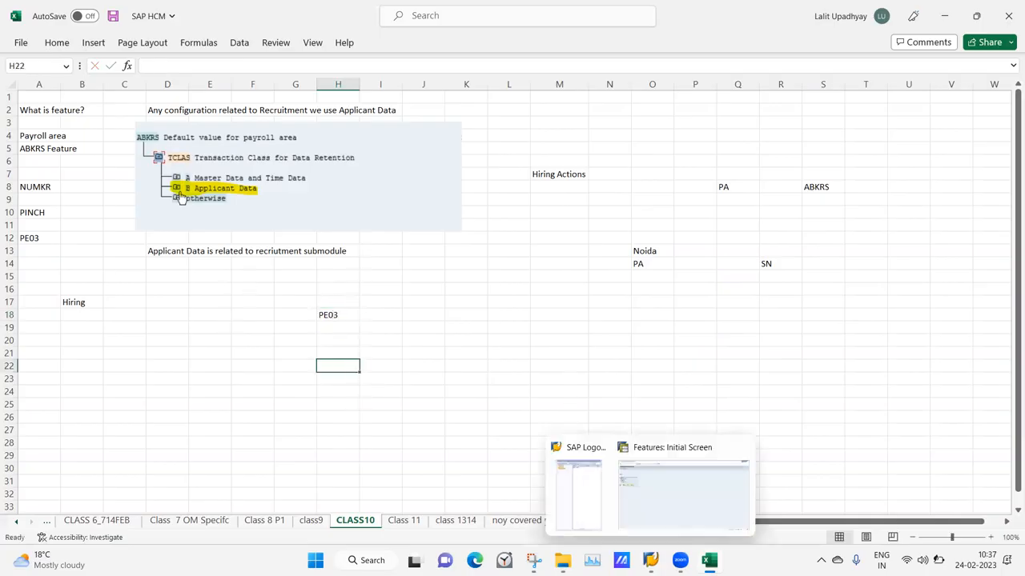
left_click(673, 508)
type("ABKRS")
key("Return")
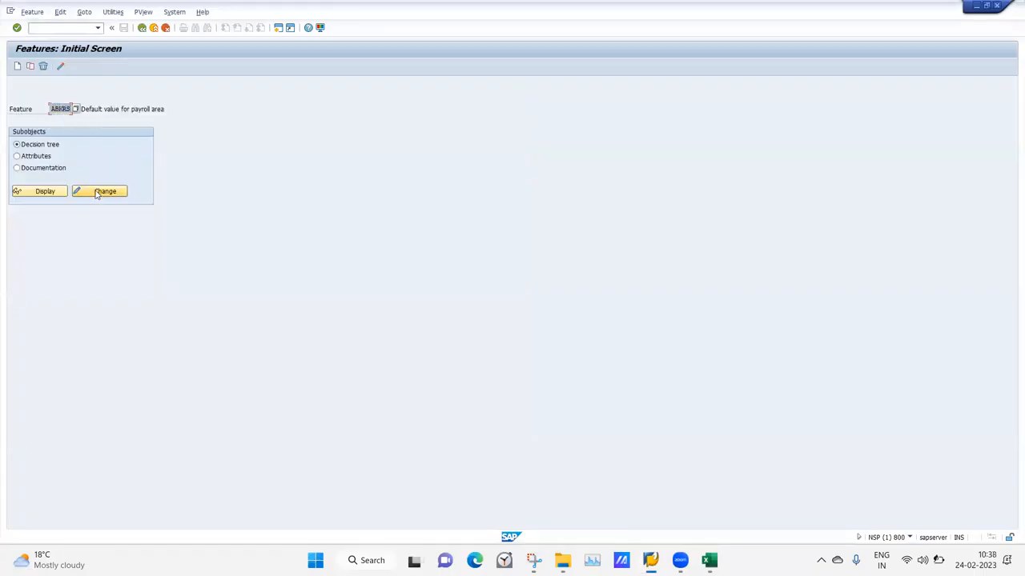
left_click(36, 192)
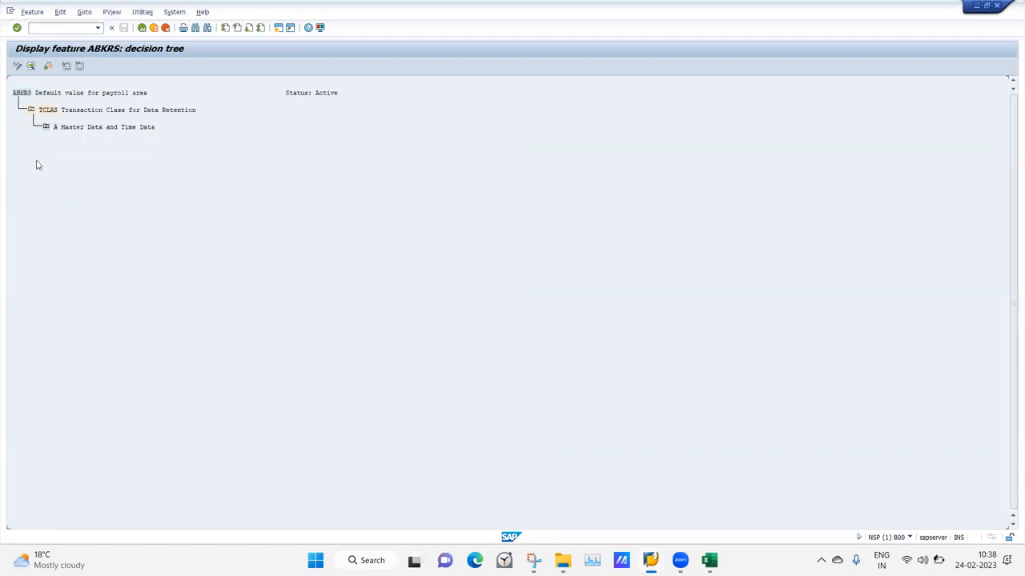
left_click(139, 28)
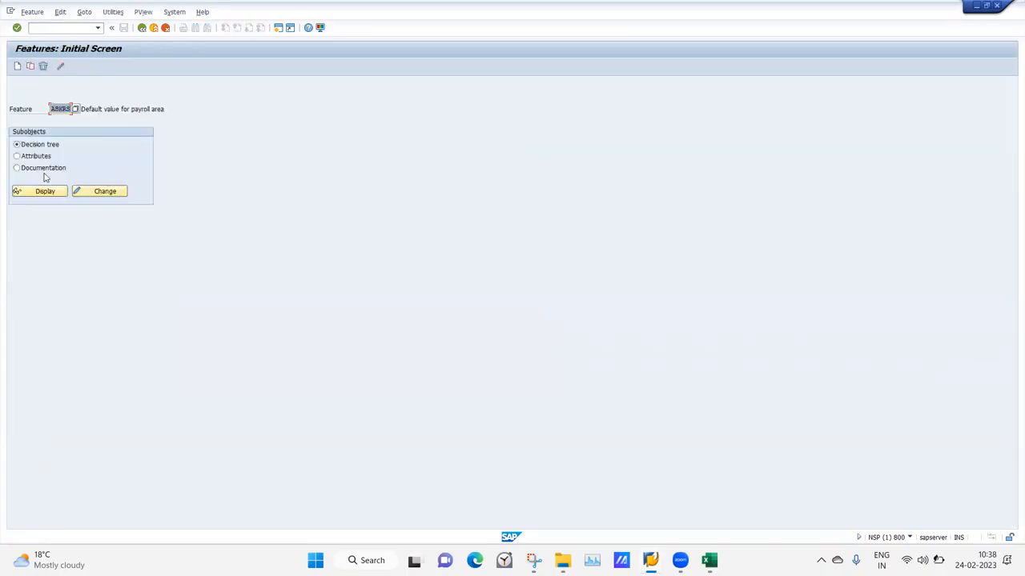
left_click(44, 197)
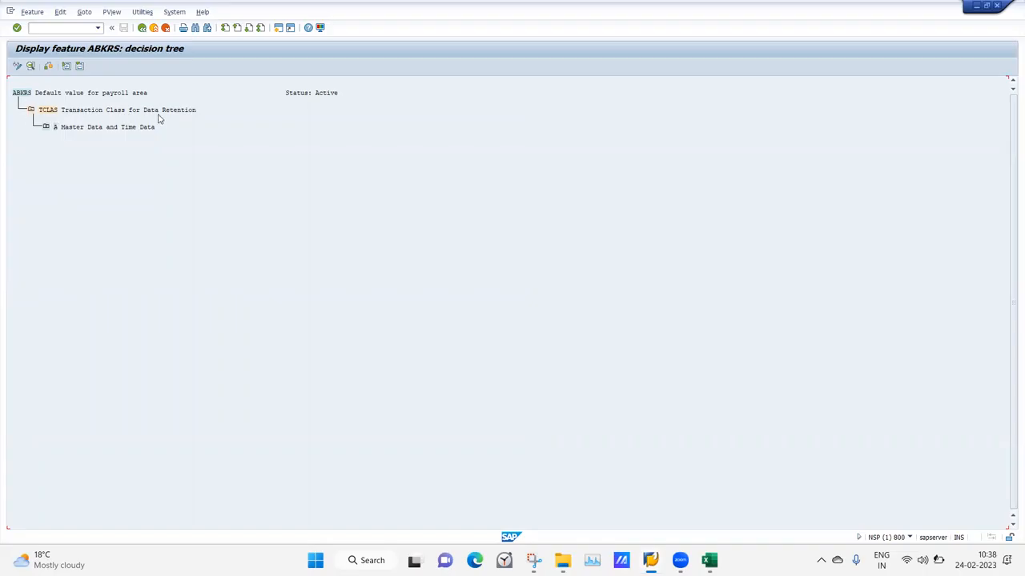
Expand the Master Data and Time Data branch through Country Grouping and India to examine the Employee Group entries
left_click(45, 127)
left_click(61, 145)
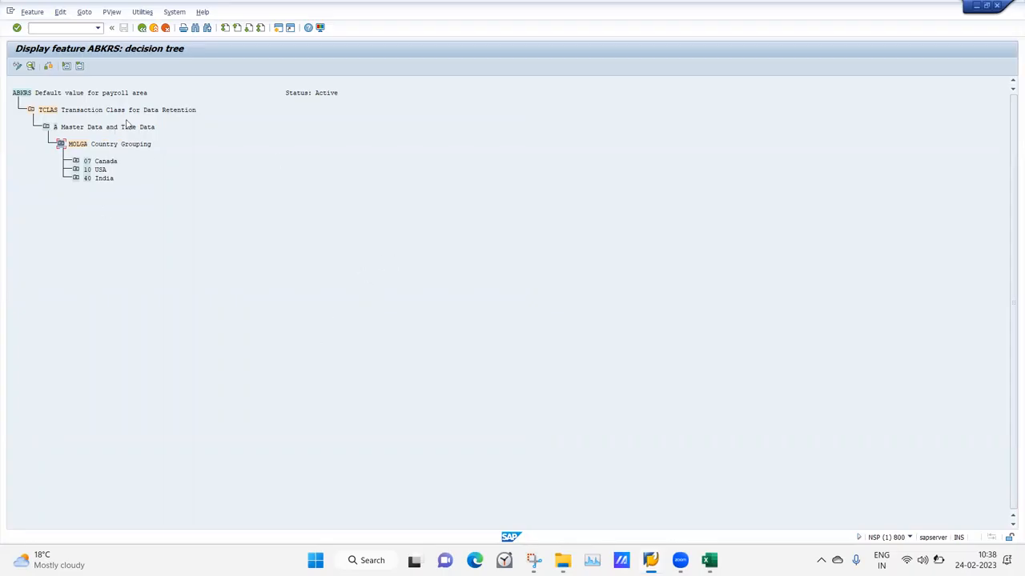
left_click(76, 178)
left_click(91, 195)
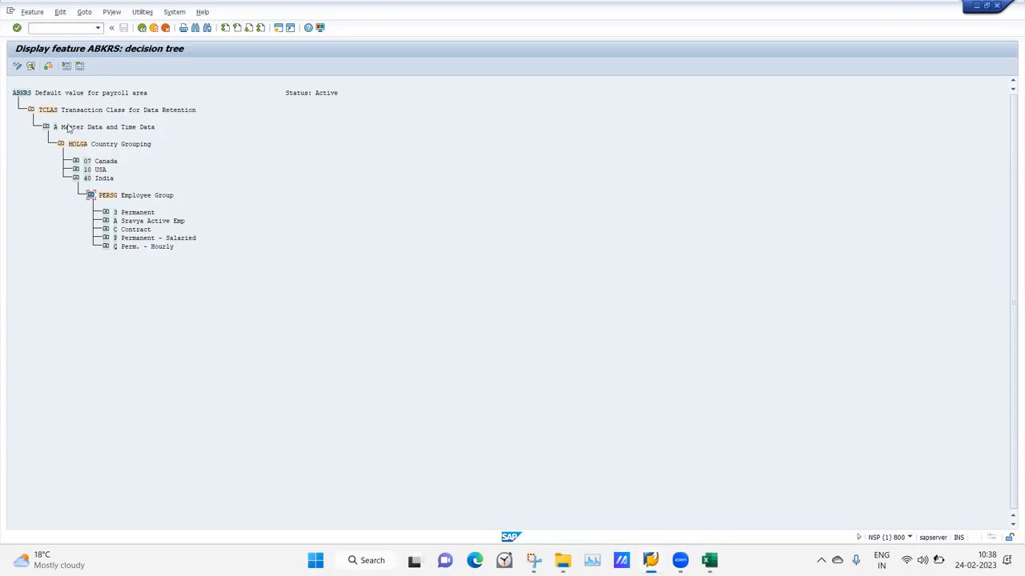
left_click(77, 148)
Put the ABKRS decision tree into change mode and expand Master Data and Time Data, Country Grouping and 40 India
left_click(17, 66)
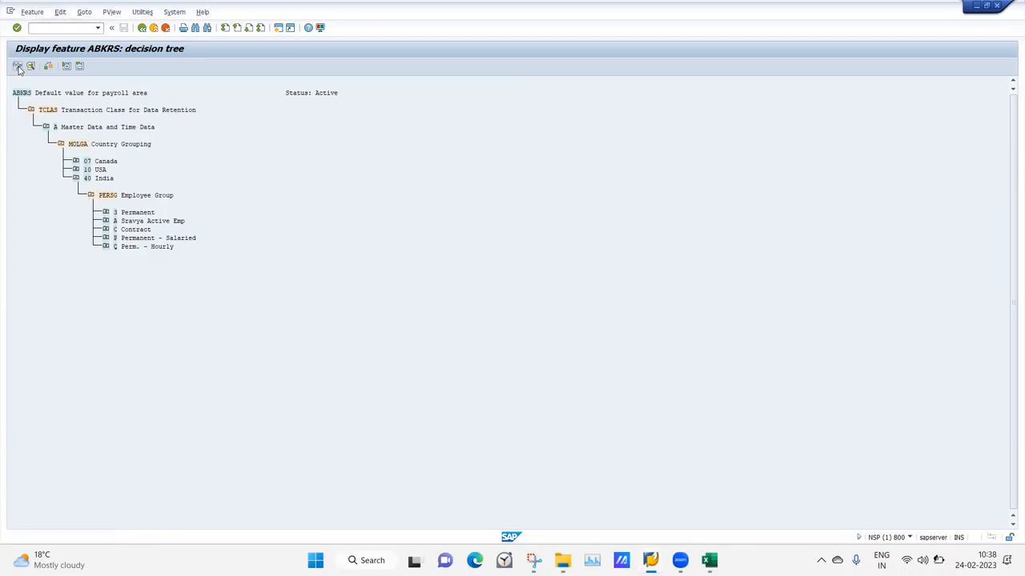
left_click(46, 128)
left_click(61, 144)
left_click(75, 178)
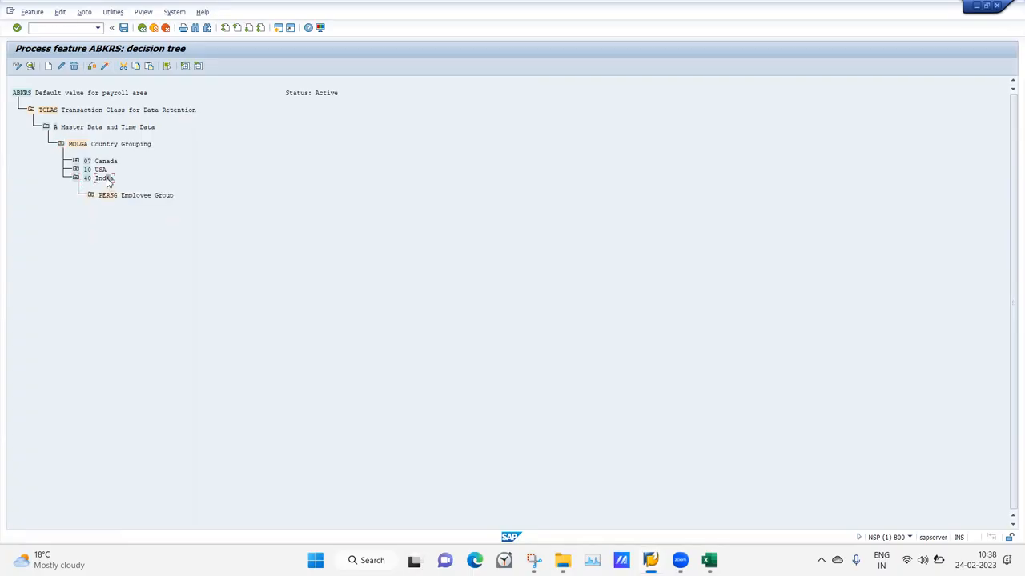
Create a decision-operation node under 40 India using the field BUKRS Company Code
left_click(48, 67)
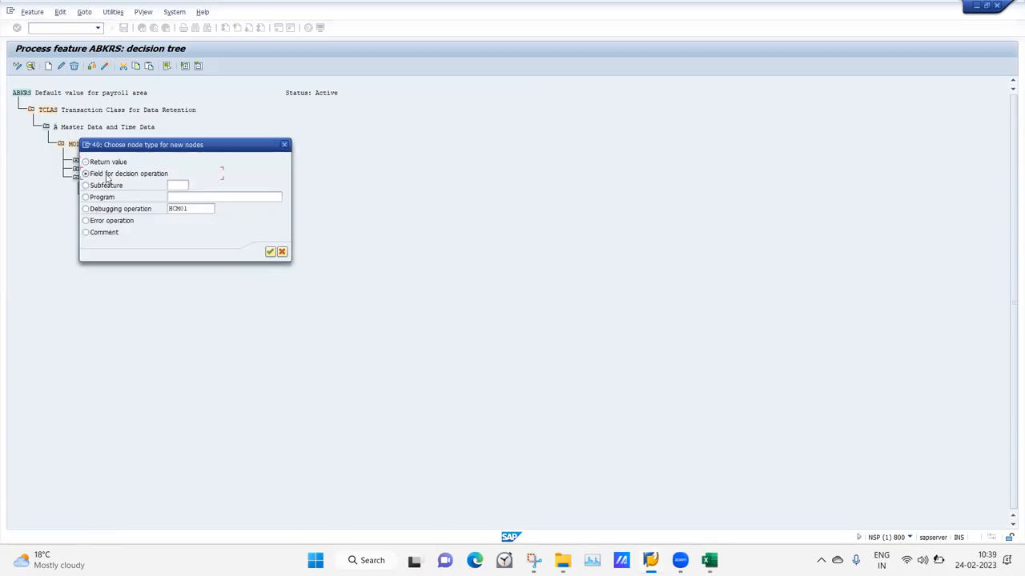
left_click(270, 253)
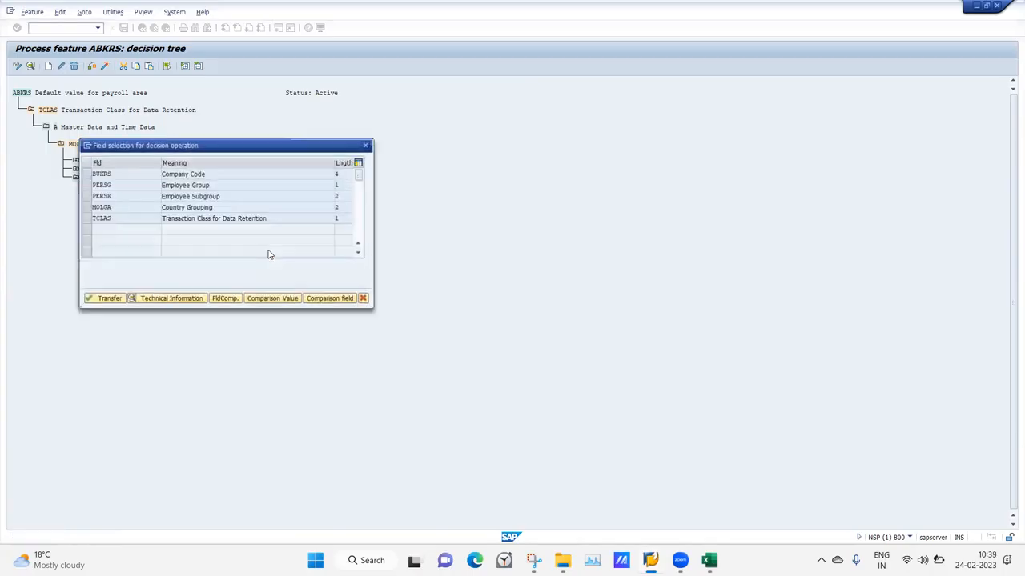
left_click(85, 174)
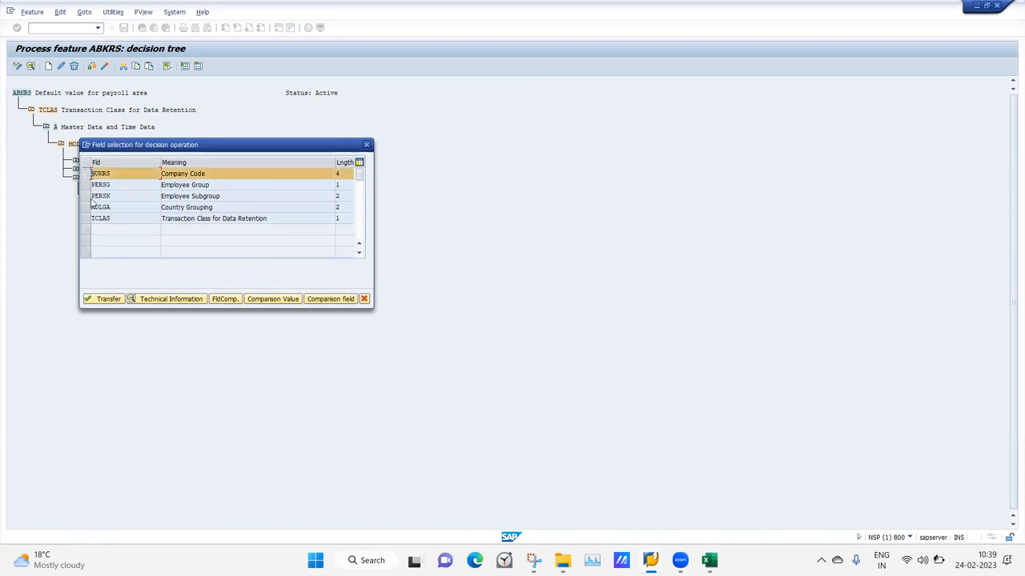
left_click(109, 299)
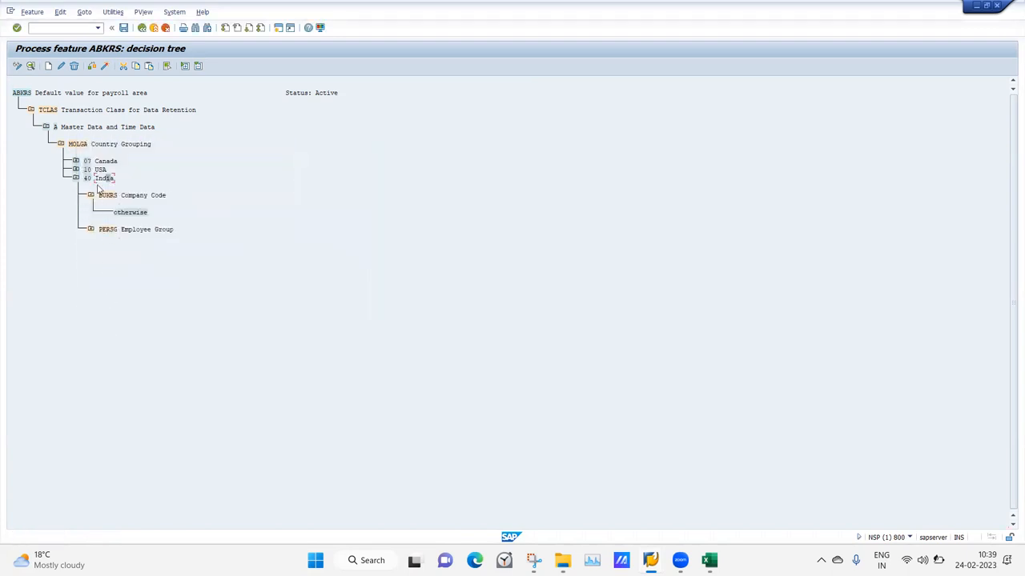
Add company code 0003 (ishu motors pvt. ltd, noida) as a node under BUKRS Company Code
left_click(106, 197)
left_click(49, 68)
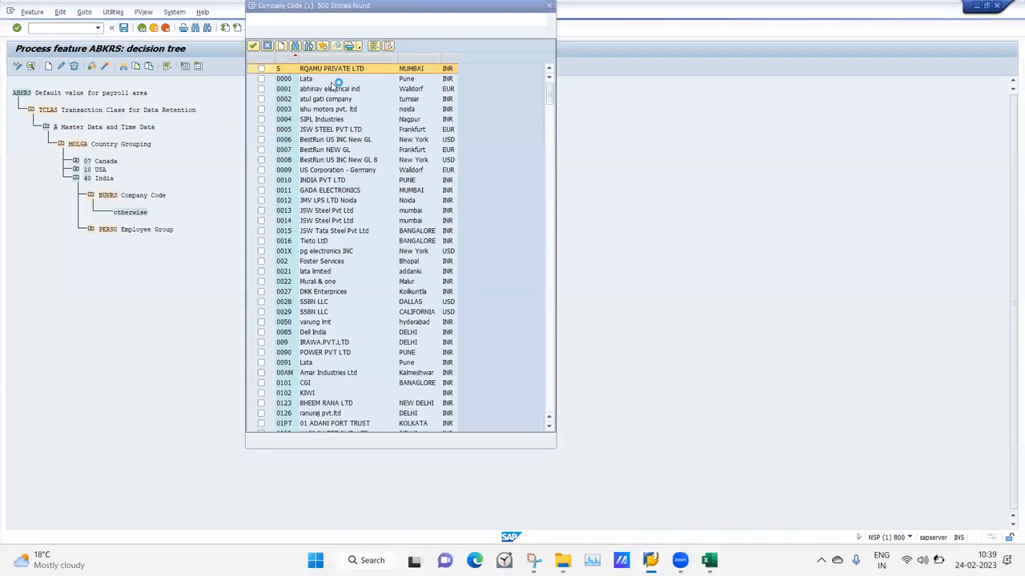
left_click(261, 111)
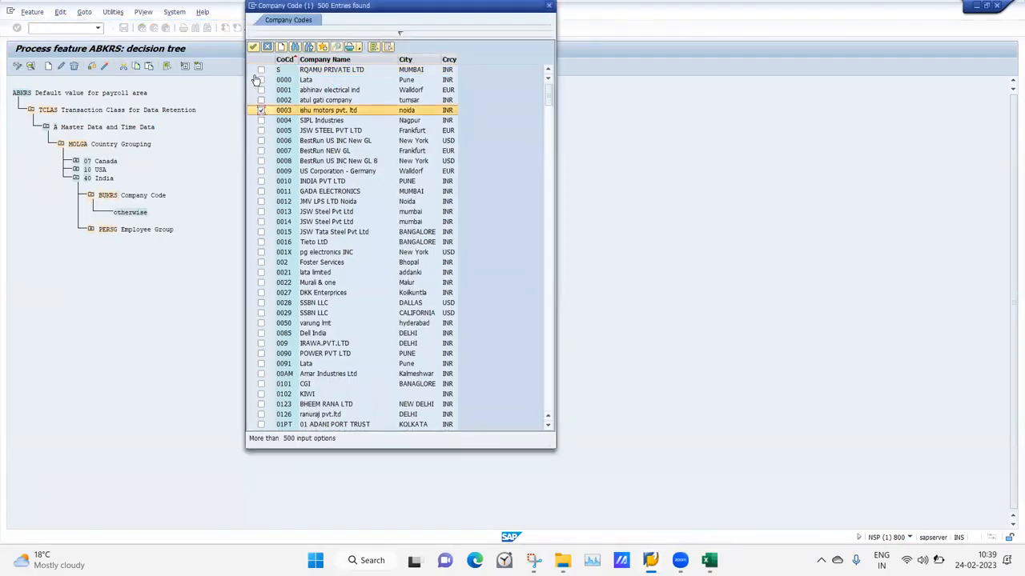
left_click(254, 47)
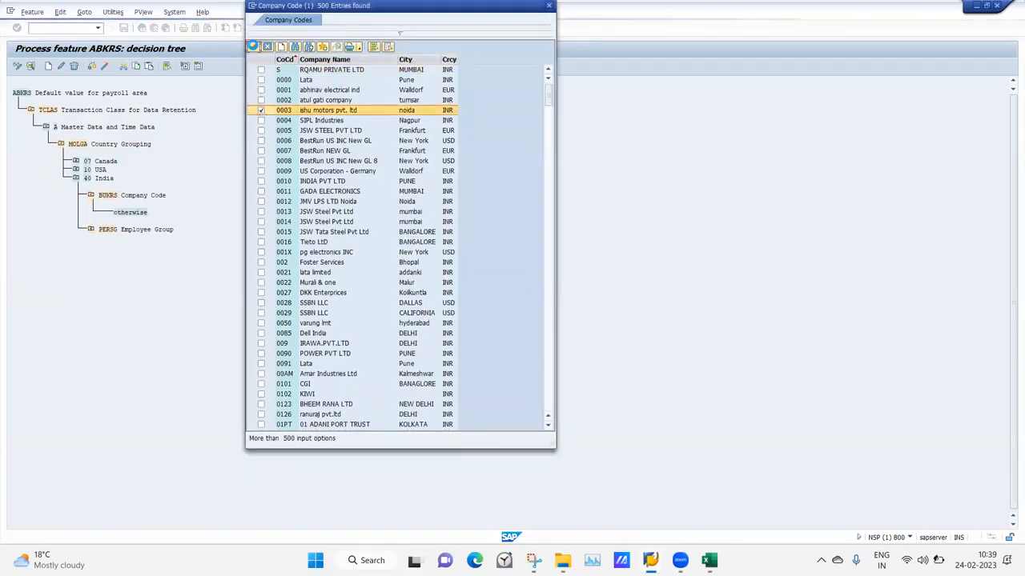
left_click(124, 214)
left_click(49, 67)
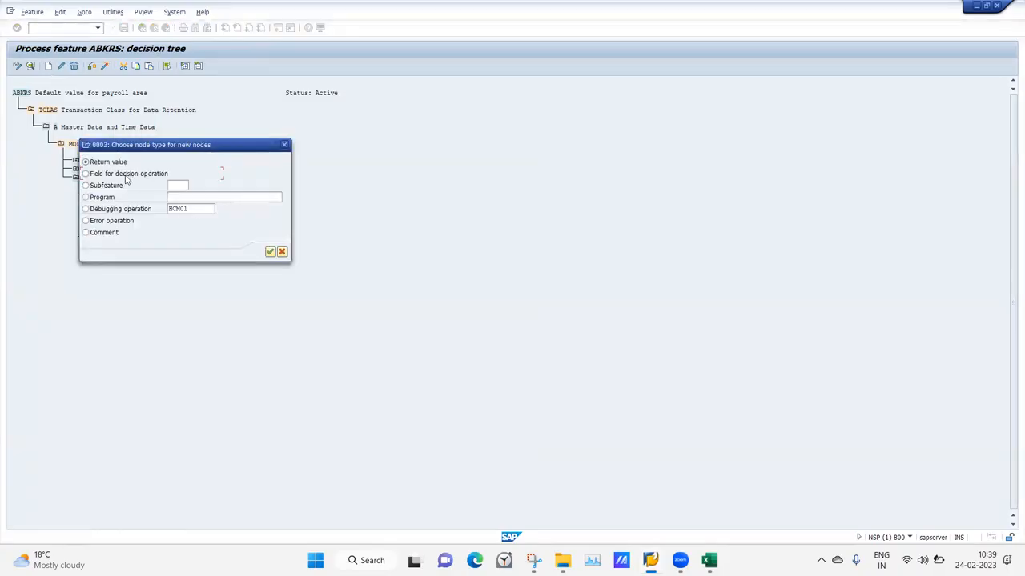
left_click(271, 252)
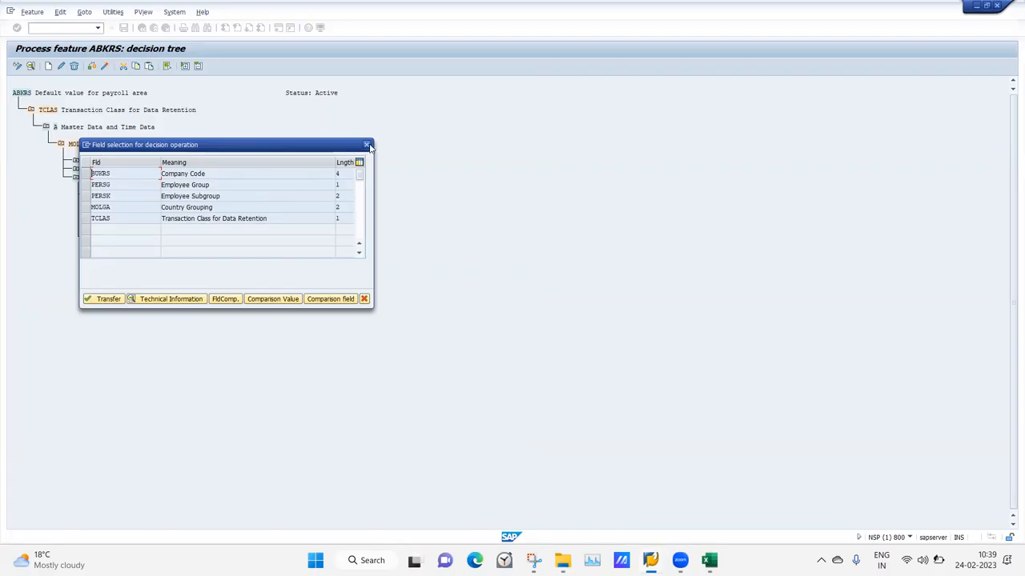
left_click(367, 146)
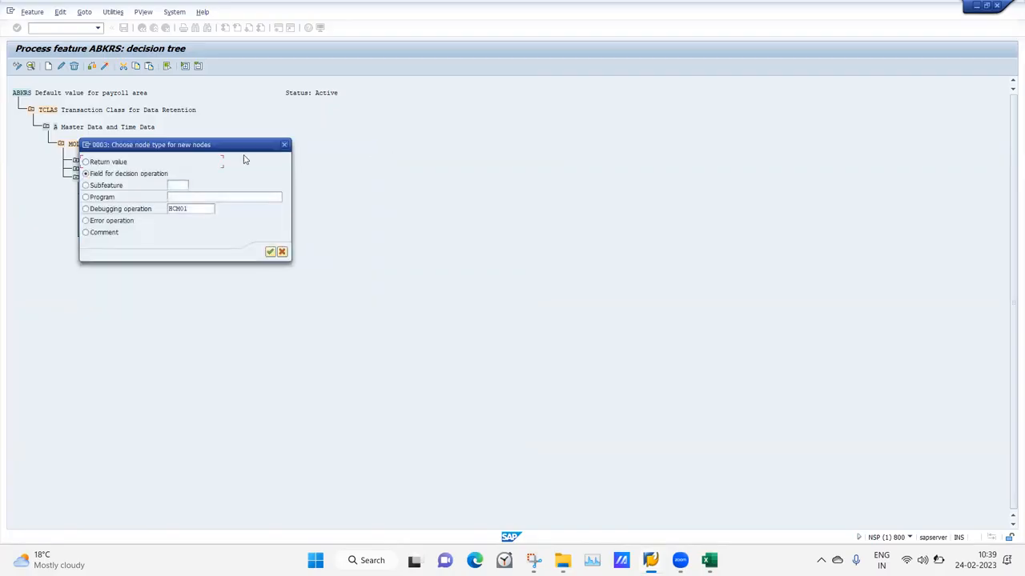
left_click(285, 146)
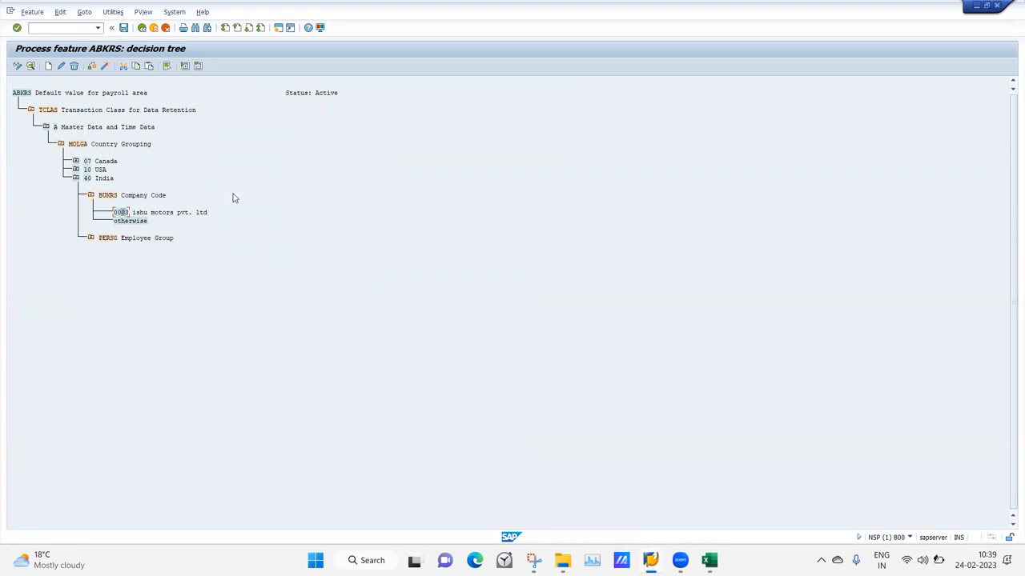
Collapse BUKRS Company Code and leave the ABKRS decision tree maintenance without saving the changes
left_click(91, 196)
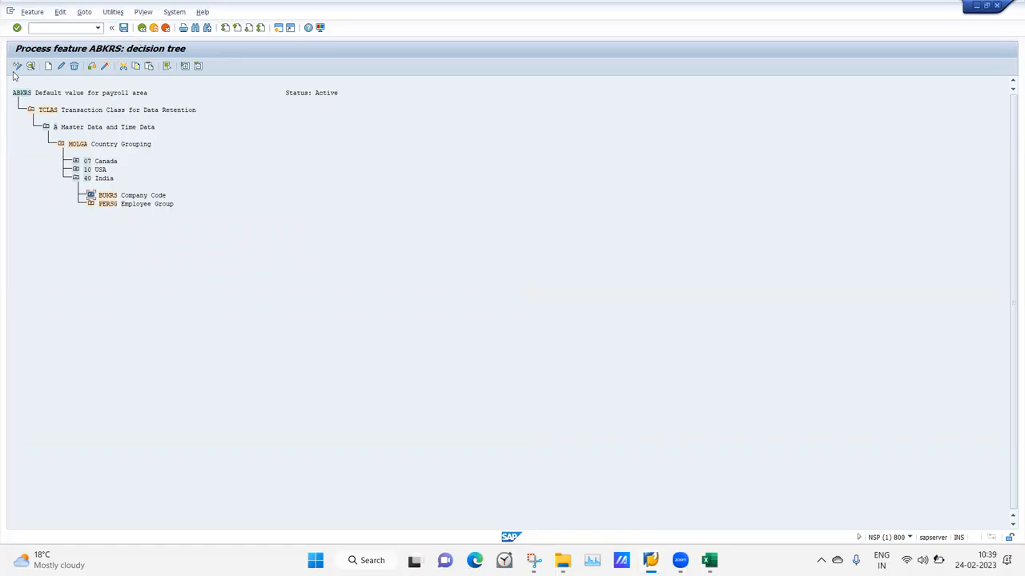
left_click(142, 28)
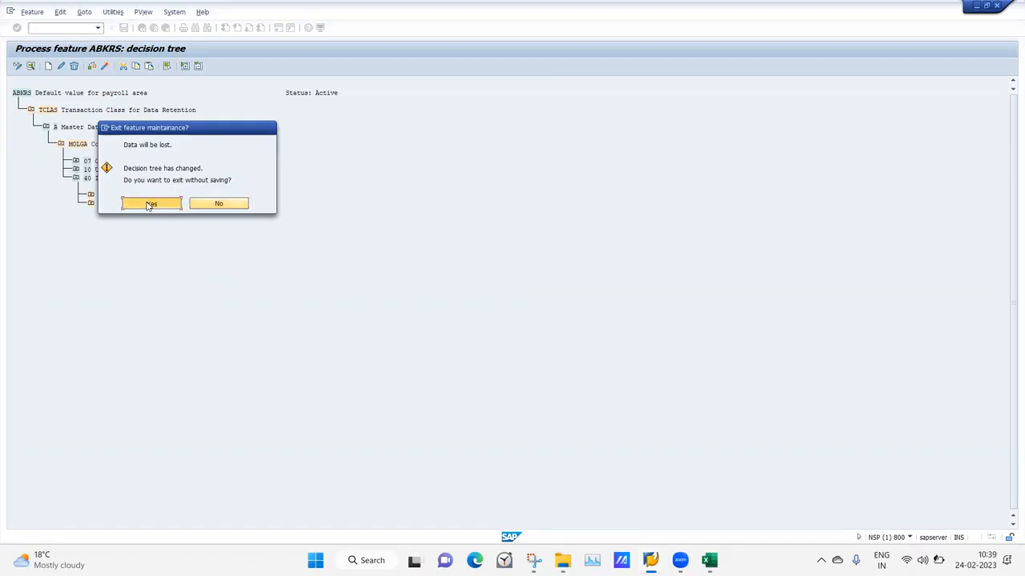
left_click(152, 202)
Display the ABKRS decision tree and expand Master Data and Time Data, Country Grouping, 40 India and PERSG Employee Group
left_click(36, 189)
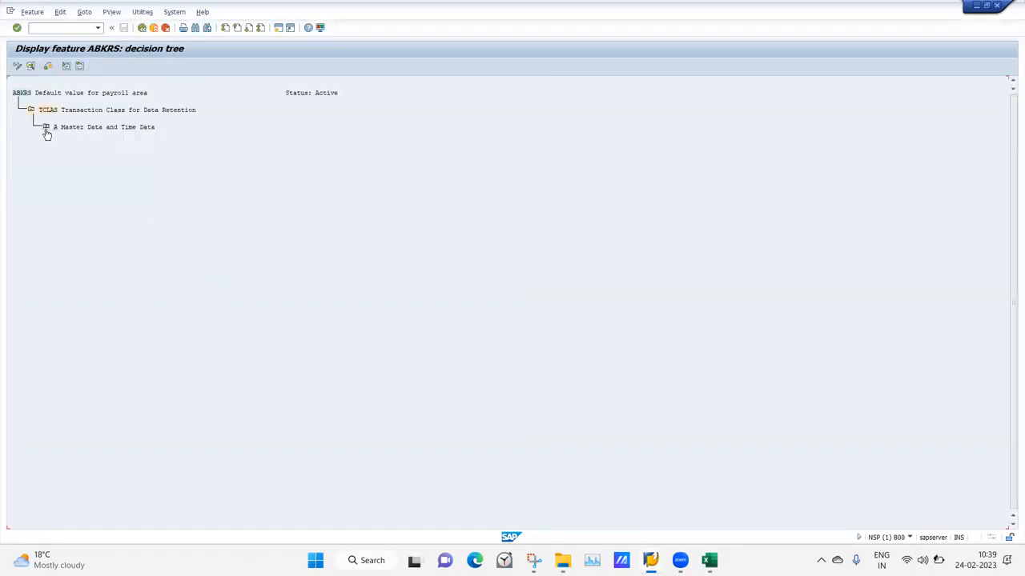
left_click(45, 128)
left_click(61, 146)
left_click(76, 179)
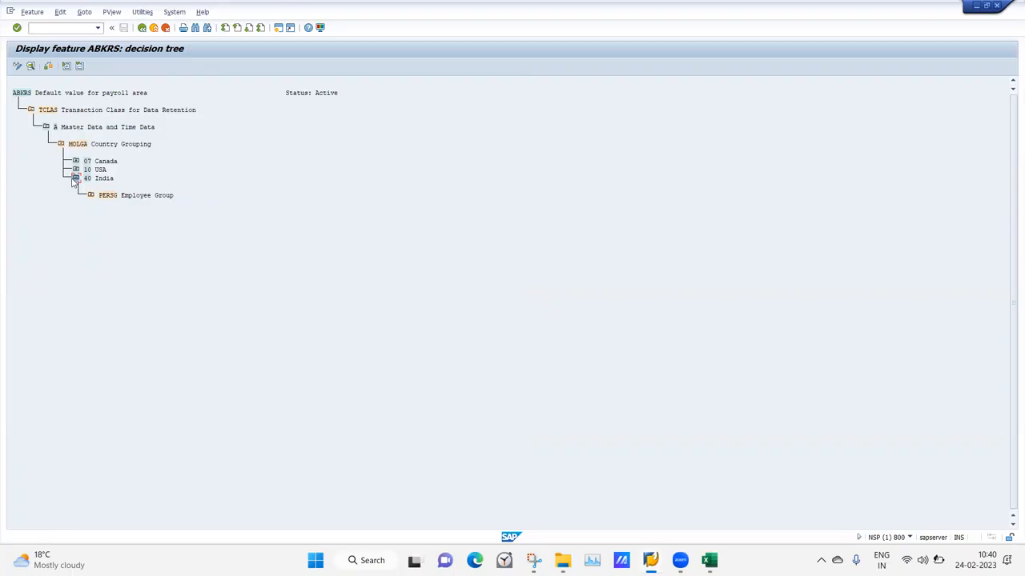
left_click(91, 197)
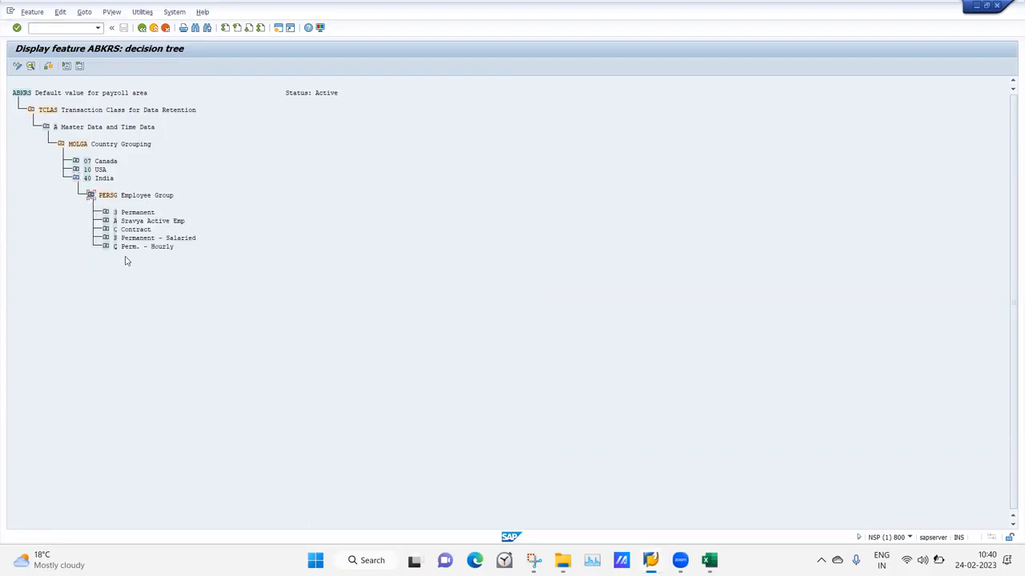
Examine the return values under every employee group of India, including employee group A's subgroups L4 LA Monthly Paid and L9 LA SemiMonthly Paid
left_click(106, 214)
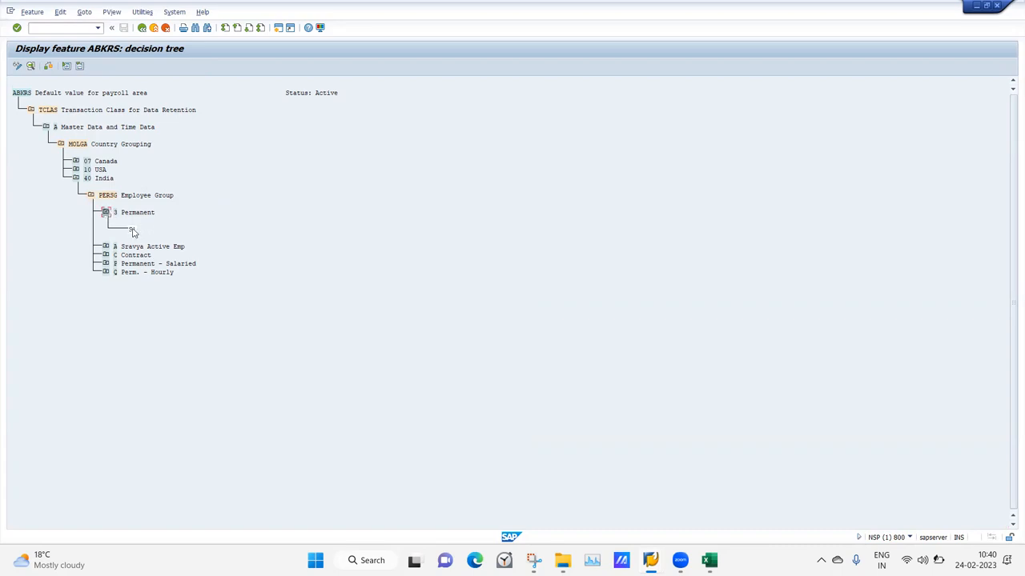
left_click(133, 232)
left_click(106, 248)
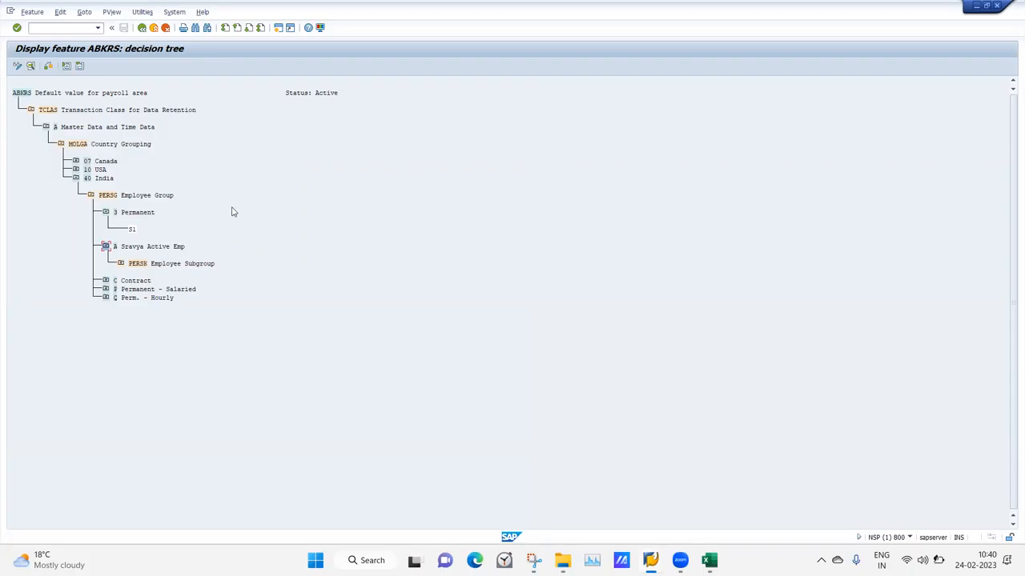
left_click(120, 263)
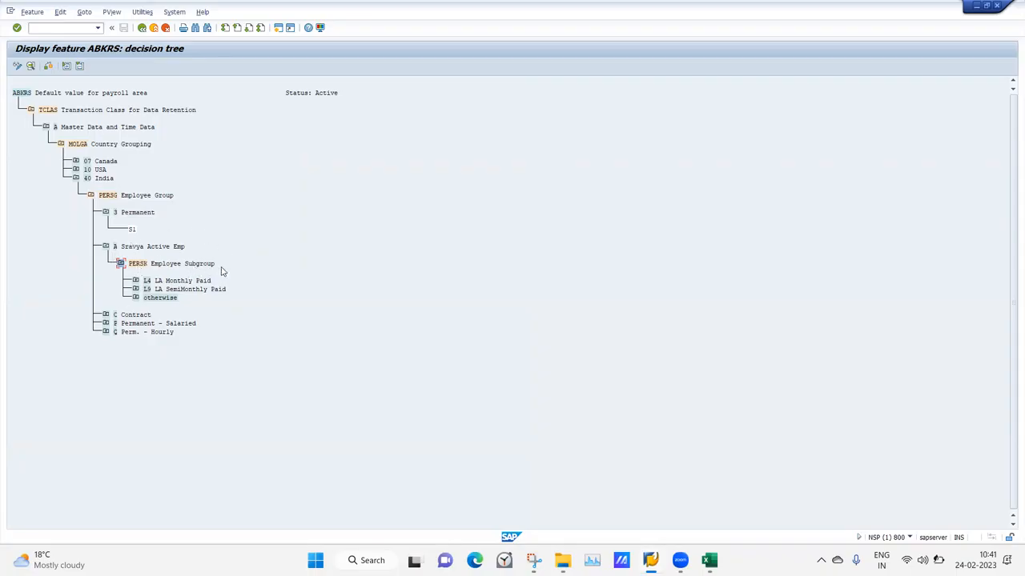
left_click(136, 281)
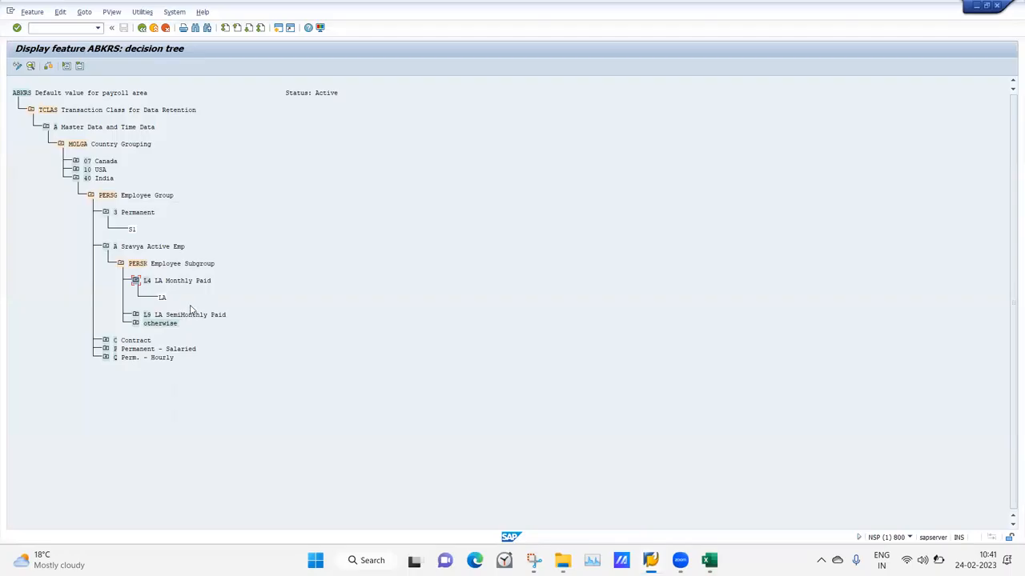
left_click(136, 315)
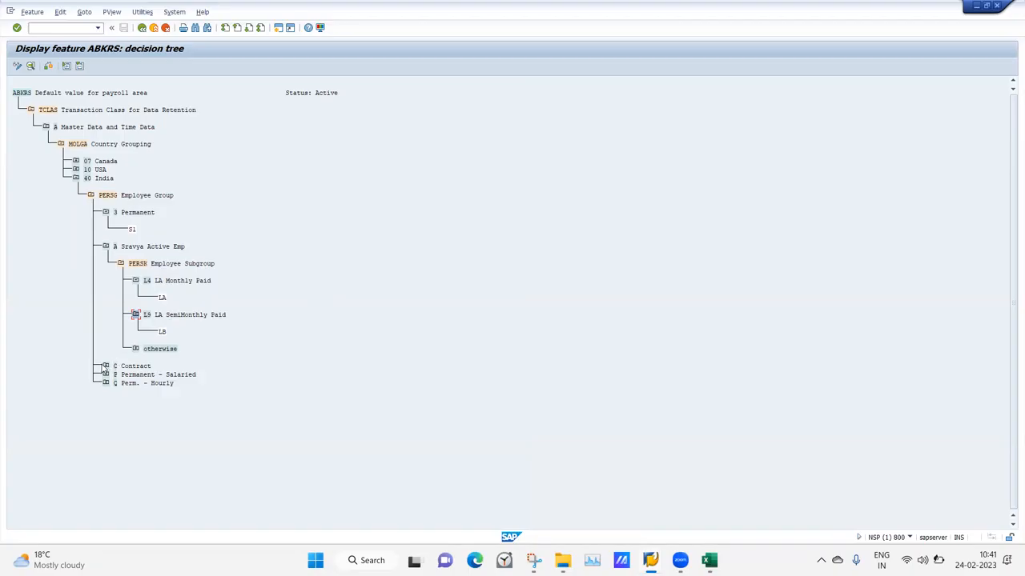
left_click(105, 366)
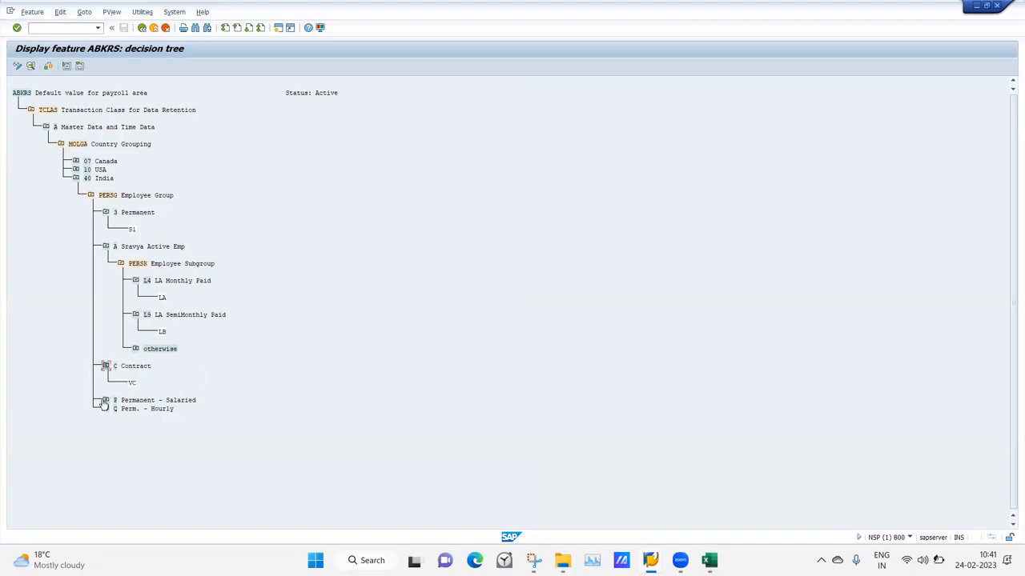
left_click(104, 400)
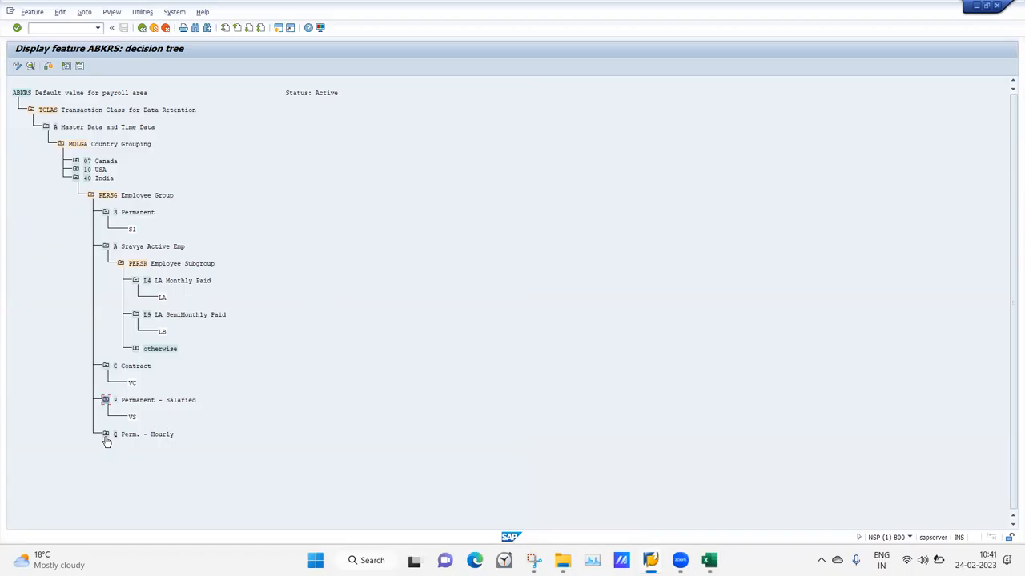
left_click(105, 434)
Generate an additional SAP session from the session list using the command /o
mouse_move(650, 561)
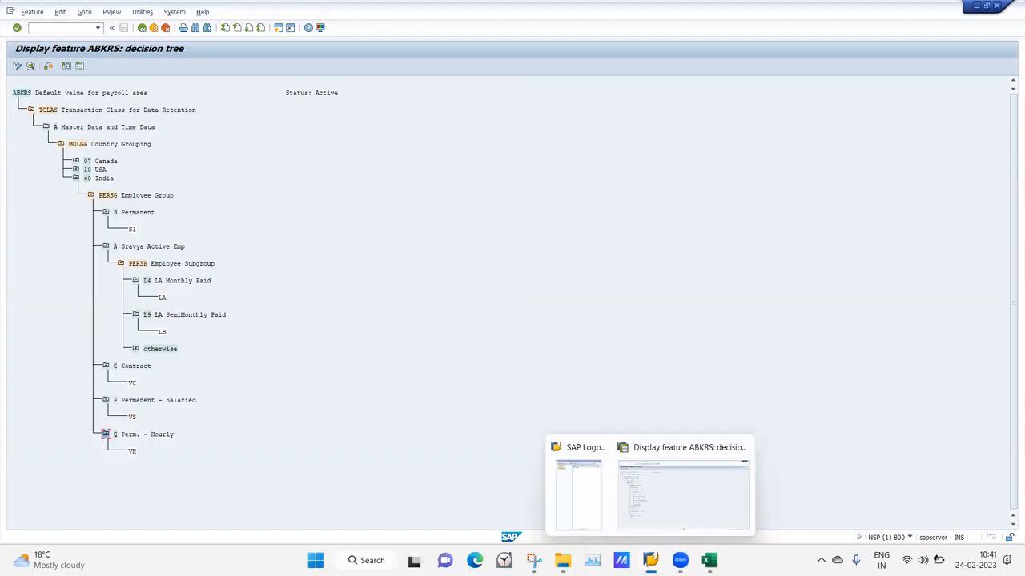
left_click(670, 514)
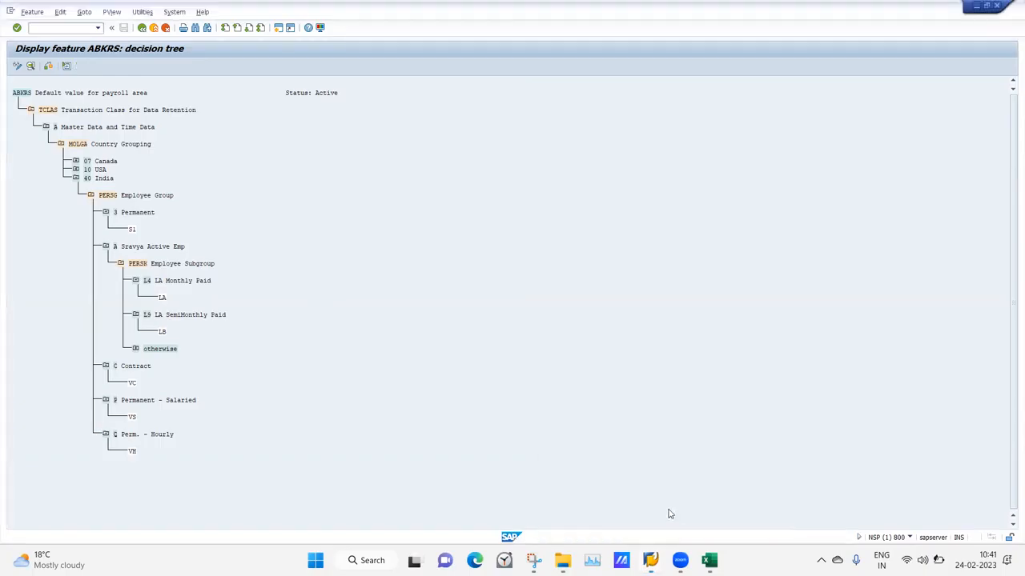
left_click(66, 27)
type("/o")
key("Return")
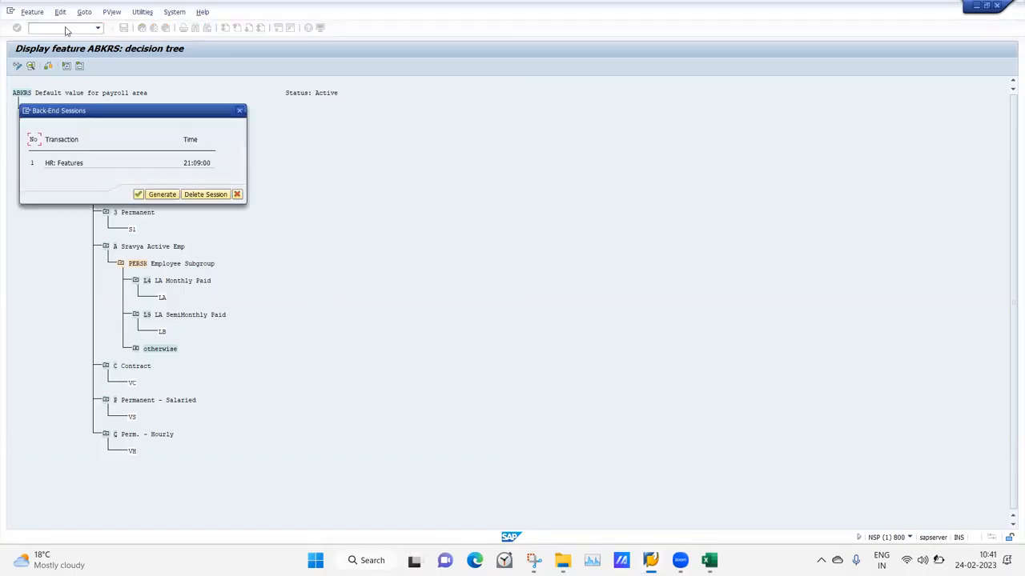
left_click(156, 194)
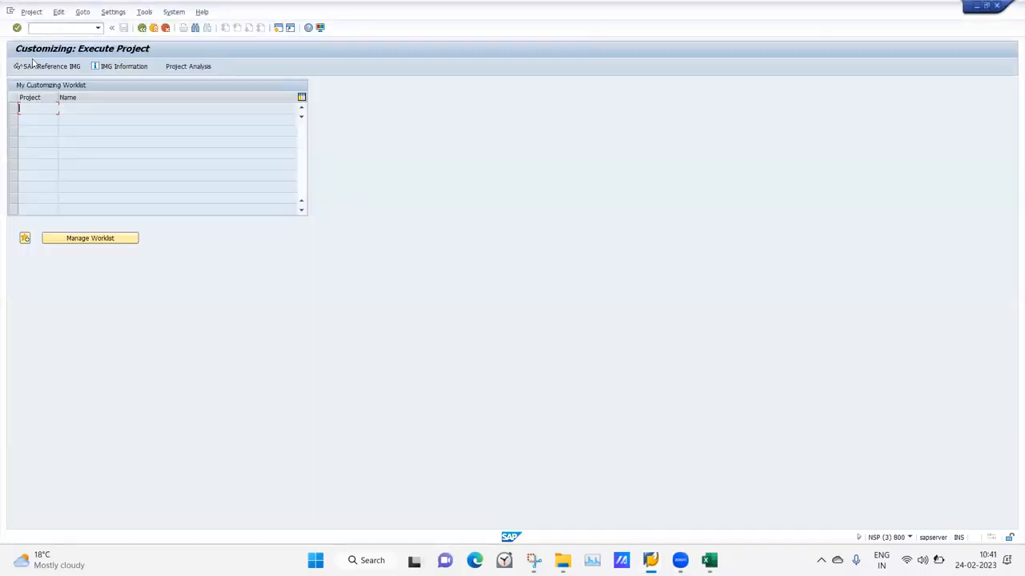
Display the SAP Reference IMG and open the Employee Groups activity under Enterprise Structure, Definition, Human Resources Management
left_click(44, 67)
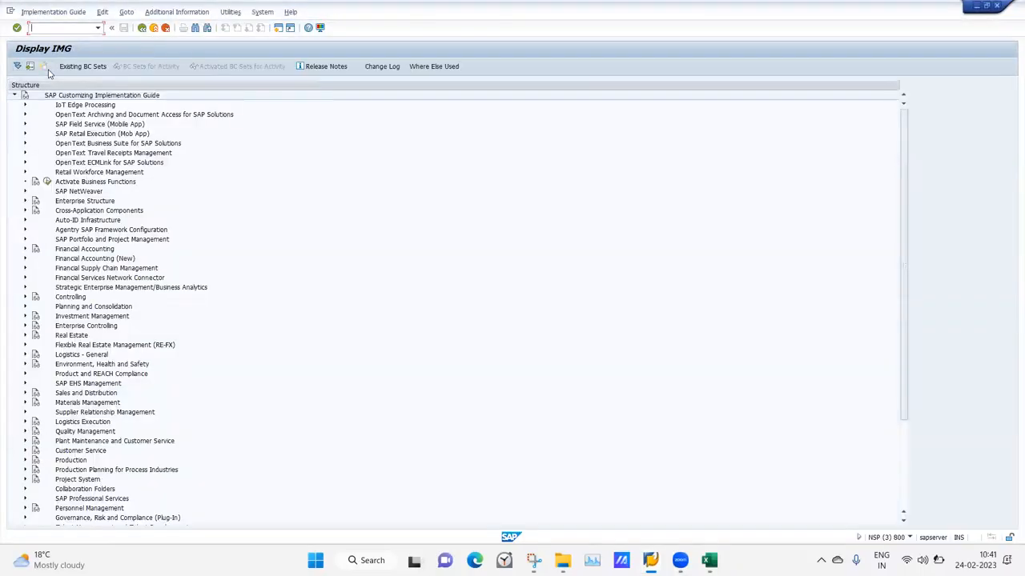
left_click(25, 201)
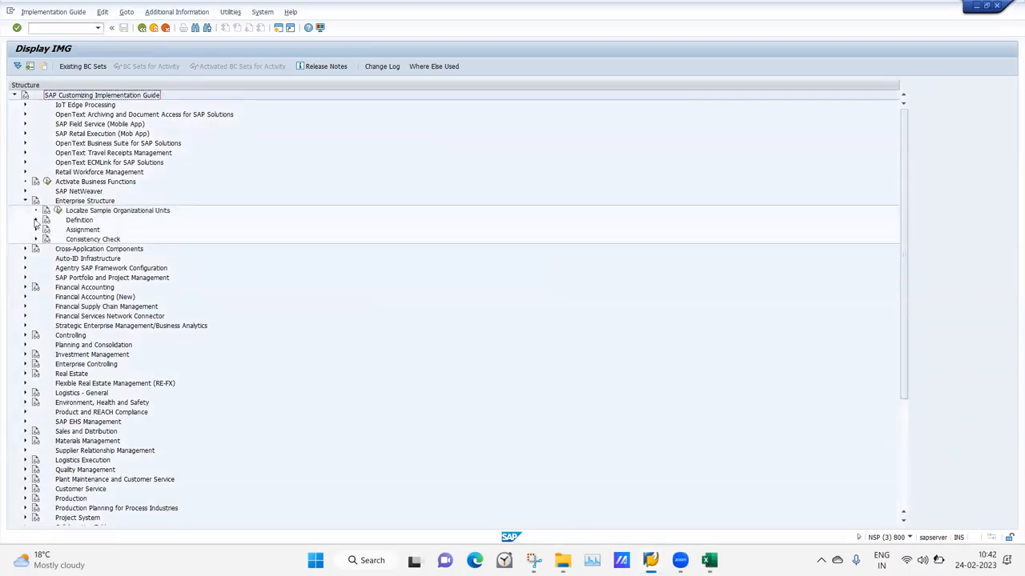
left_click(36, 221)
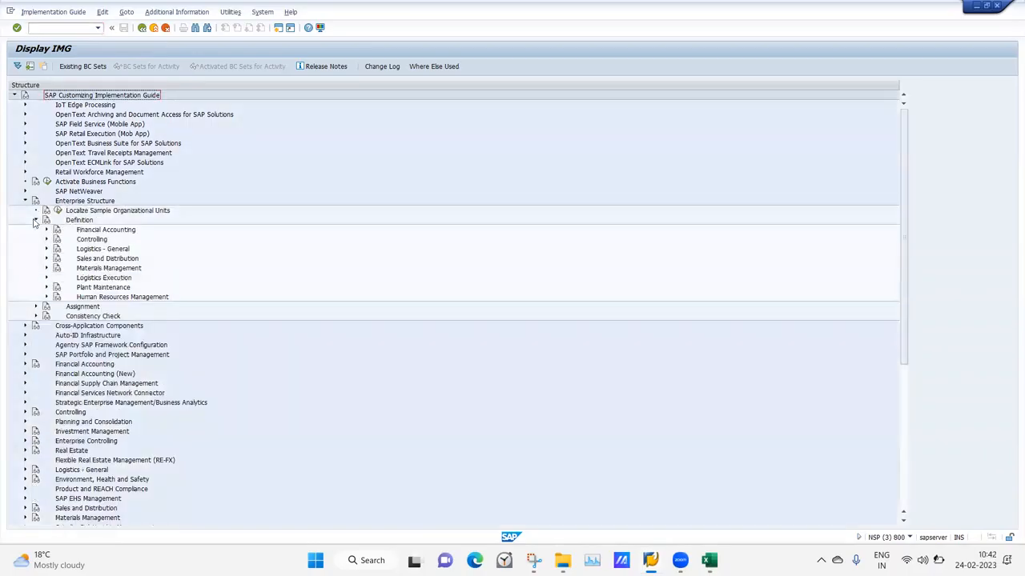
left_click(46, 298)
left_click(79, 327)
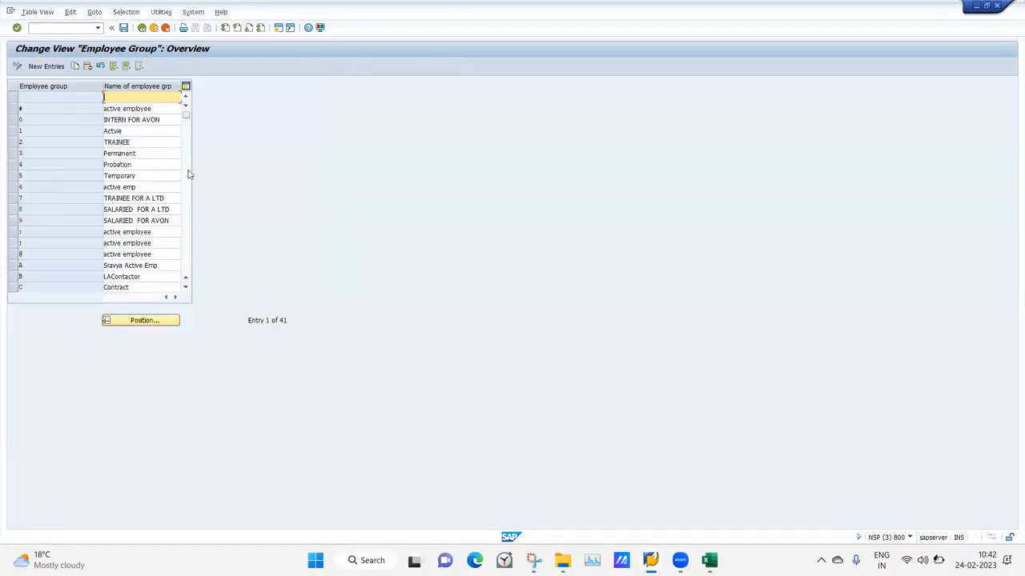
Look through the employee group table down to its last entries, including groups Y and Z
left_click_drag(185, 120, 196, 273)
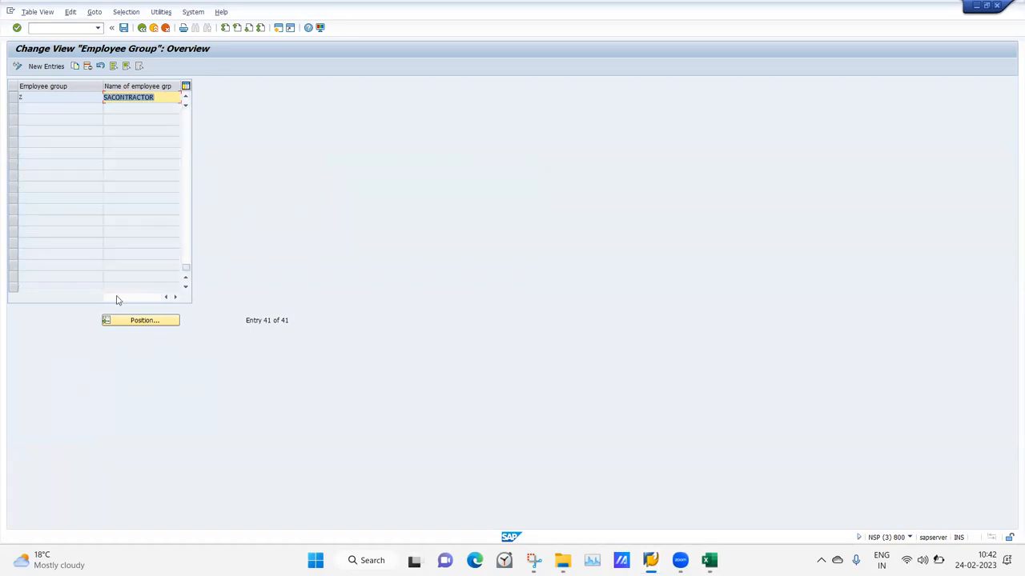
left_click(138, 320)
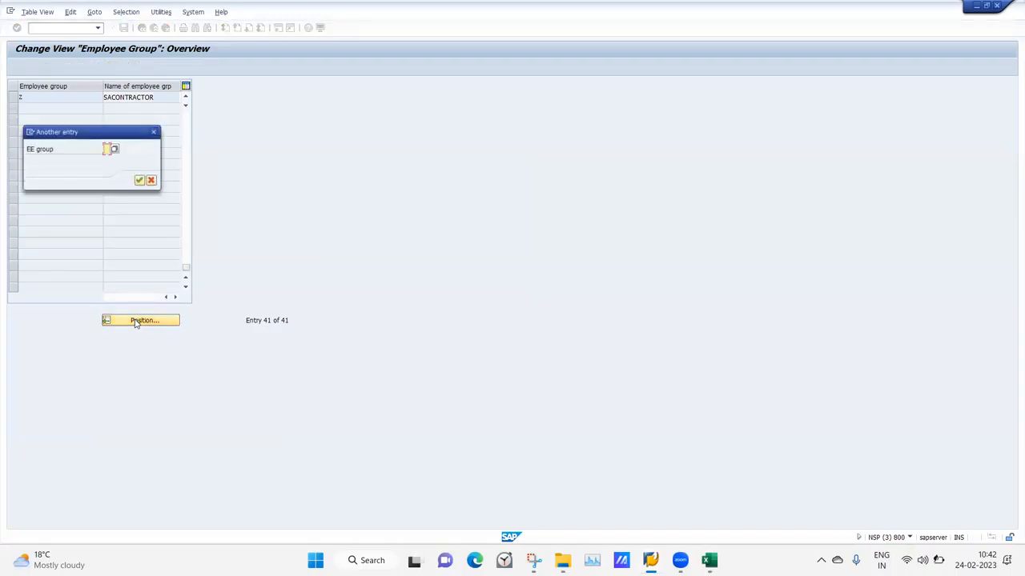
left_click(154, 131)
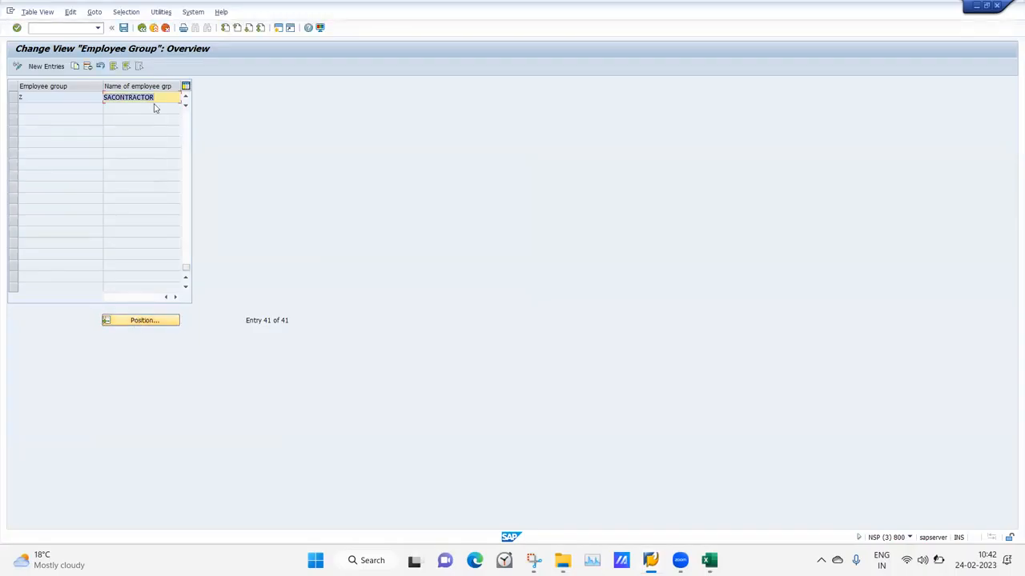
left_click(185, 97)
left_click(185, 97)
left_click(185, 97)
left_click(185, 97)
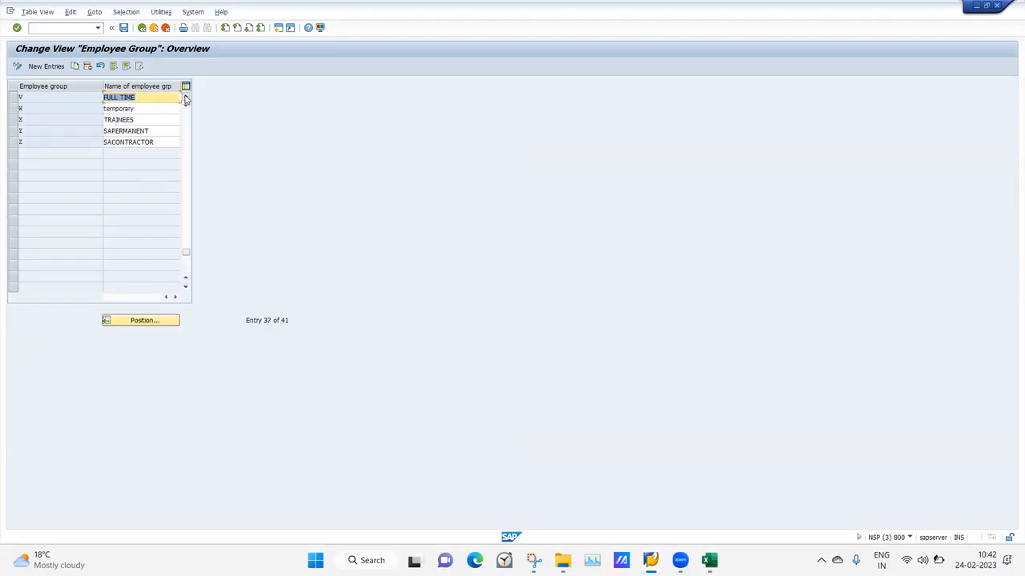
left_click(184, 97)
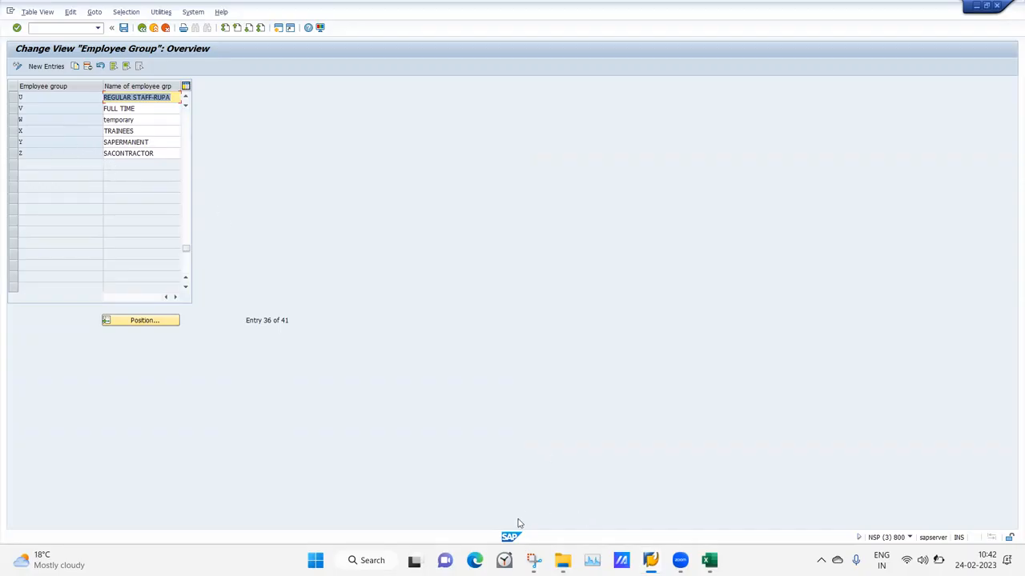
Snip the employee groups Y SAPERMANENT and Z SACONTRACTOR and paste the image at cell M18 of the CLASS10 sheet in Excel
left_click(533, 560)
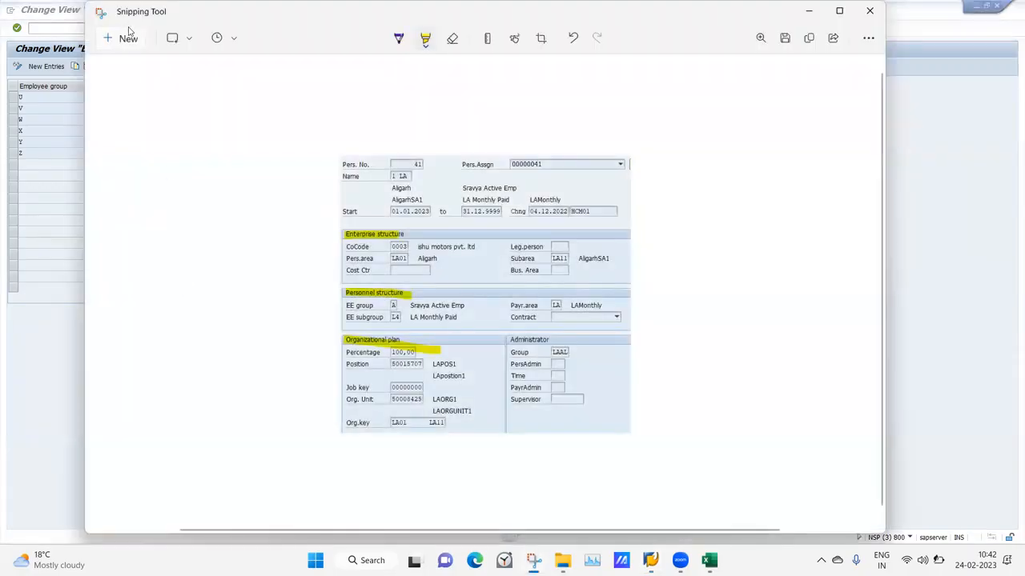
left_click(128, 40)
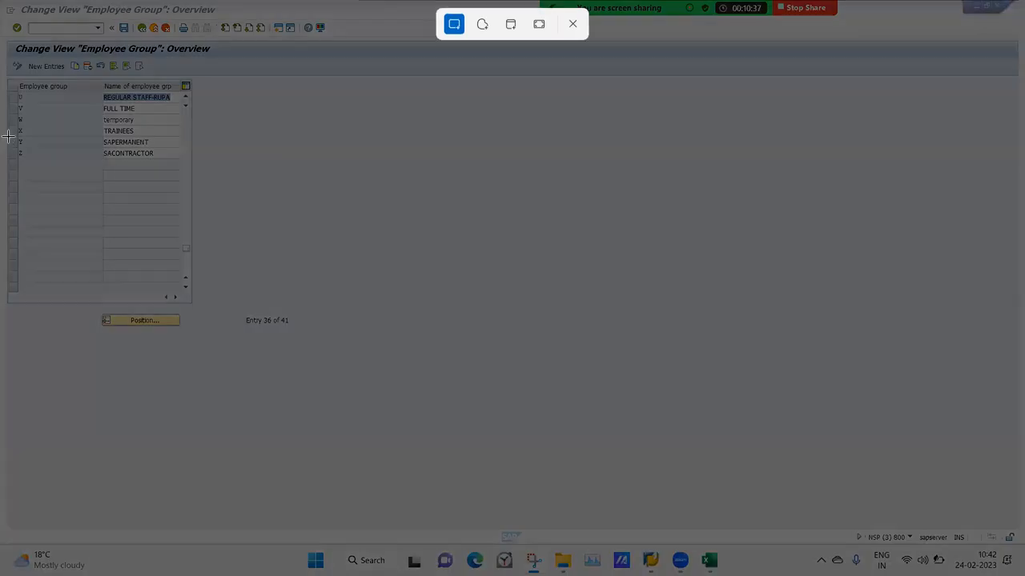
left_click_drag(7, 136, 183, 163)
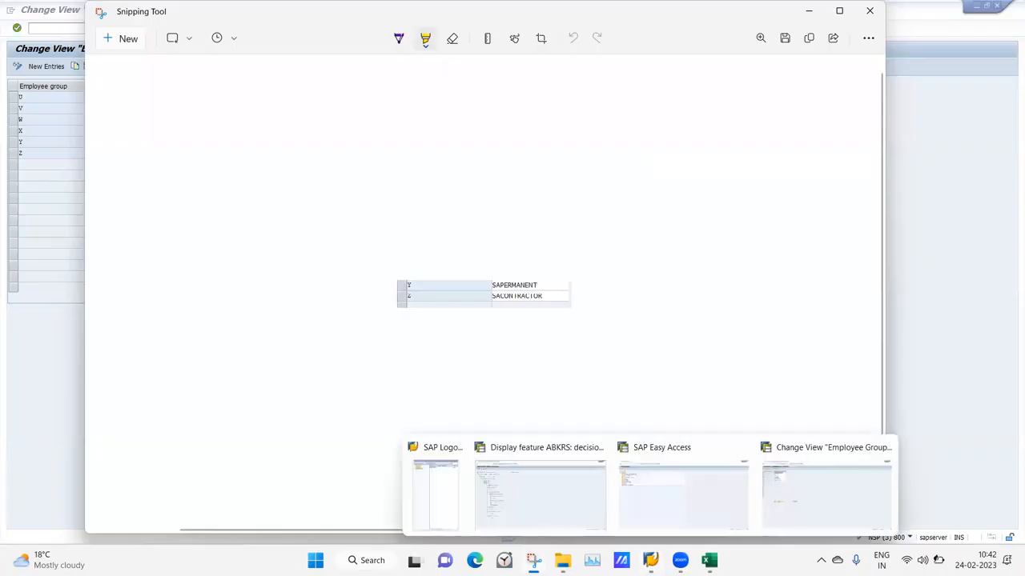
left_click(710, 561)
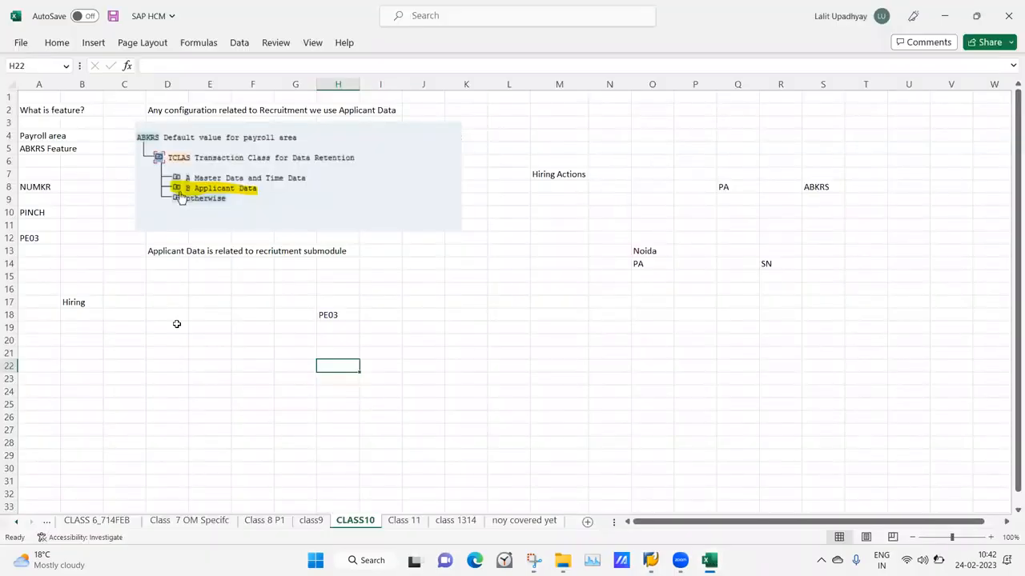
left_click(561, 308)
left_click(553, 315)
key("ctrl+v")
left_click(523, 373)
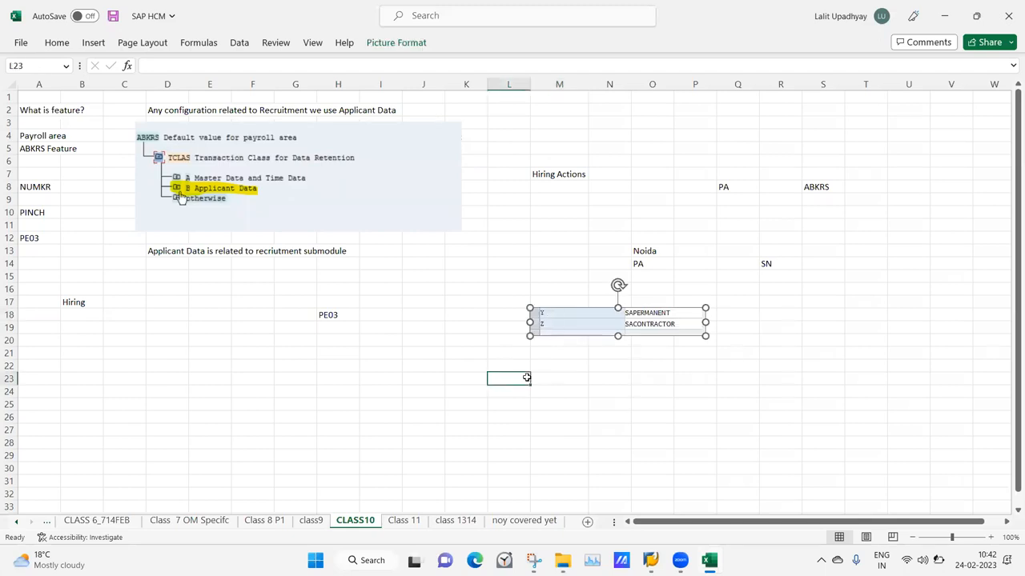
Label the employee group image by entering EG in cell M17 of the CLASS10 sheet
left_click(568, 298)
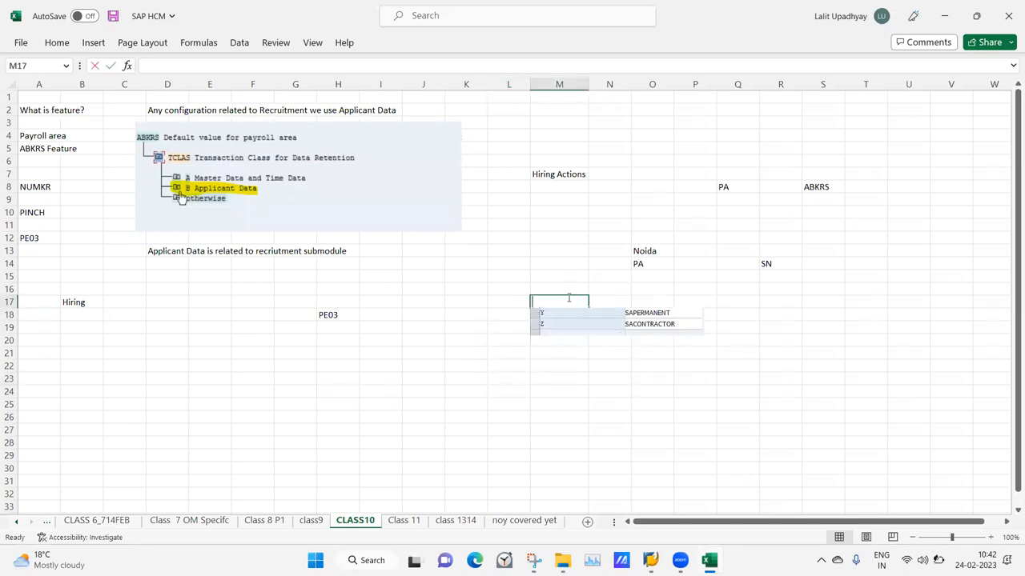
type("EG")
left_click(560, 468)
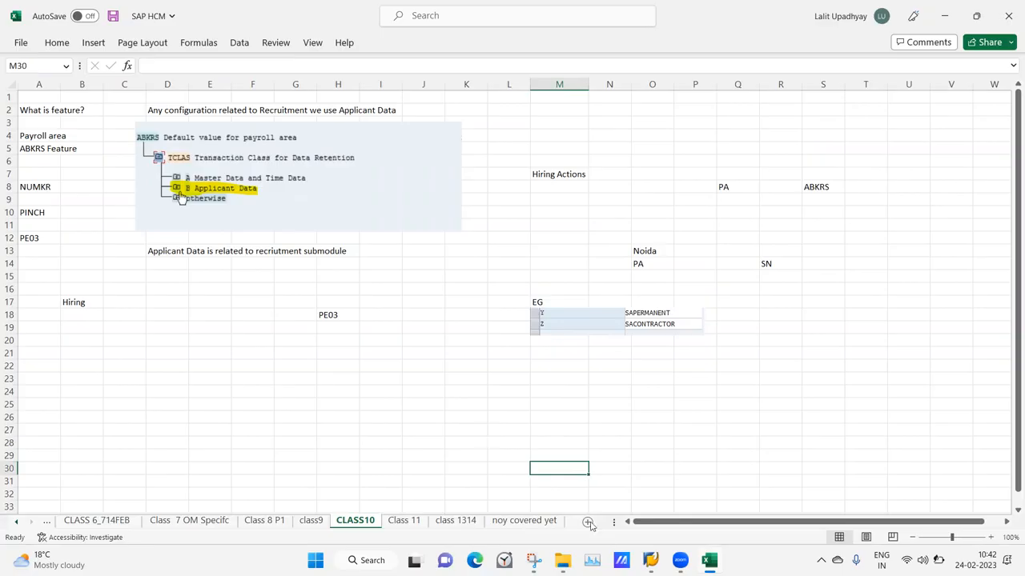
Switch to SAP, return to the IMG and open the Define employee subgroup activity under Employee Subgroups
mouse_move(650, 560)
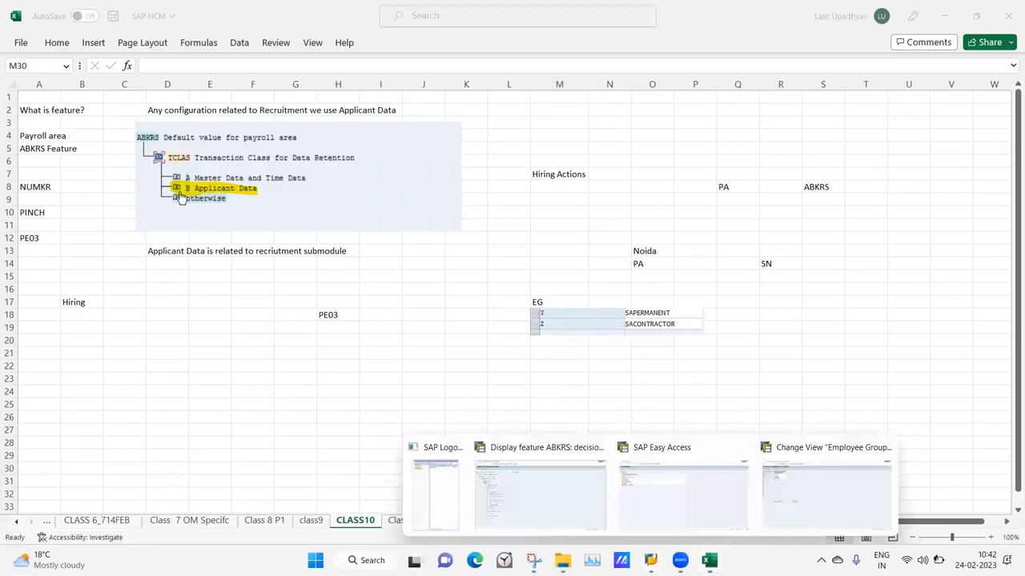
left_click(555, 503)
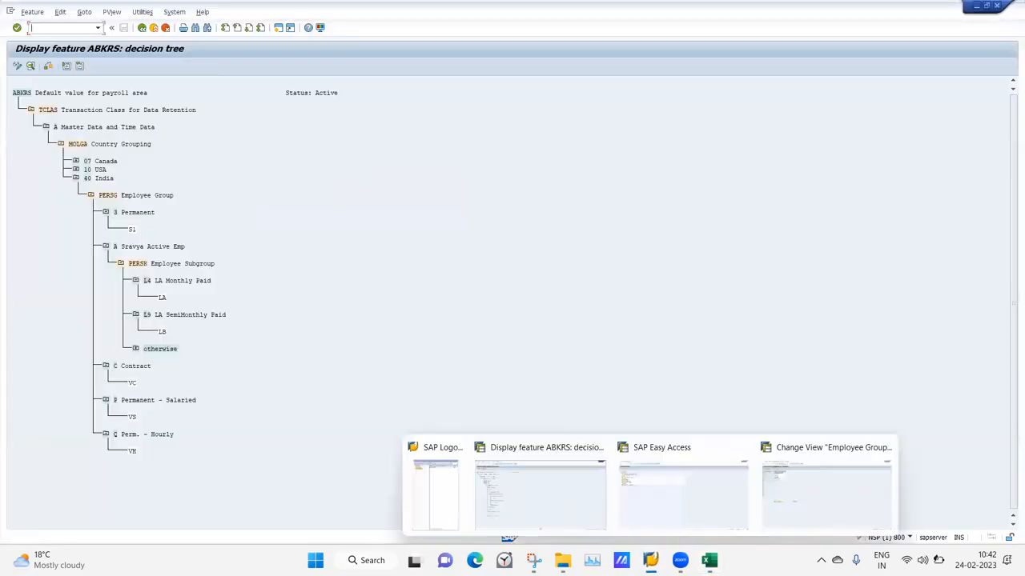
left_click(771, 496)
key("F3")
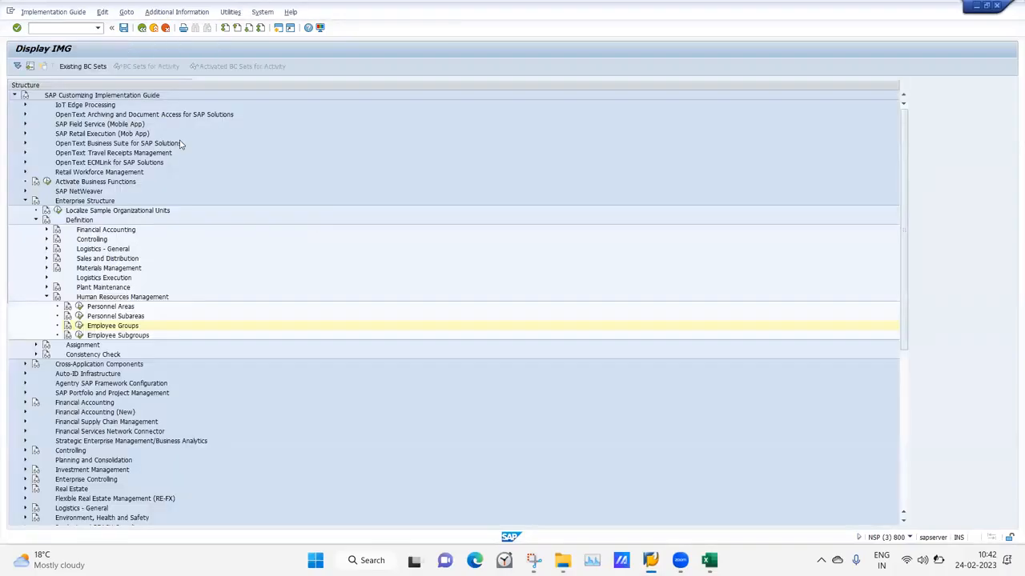
left_click(79, 336)
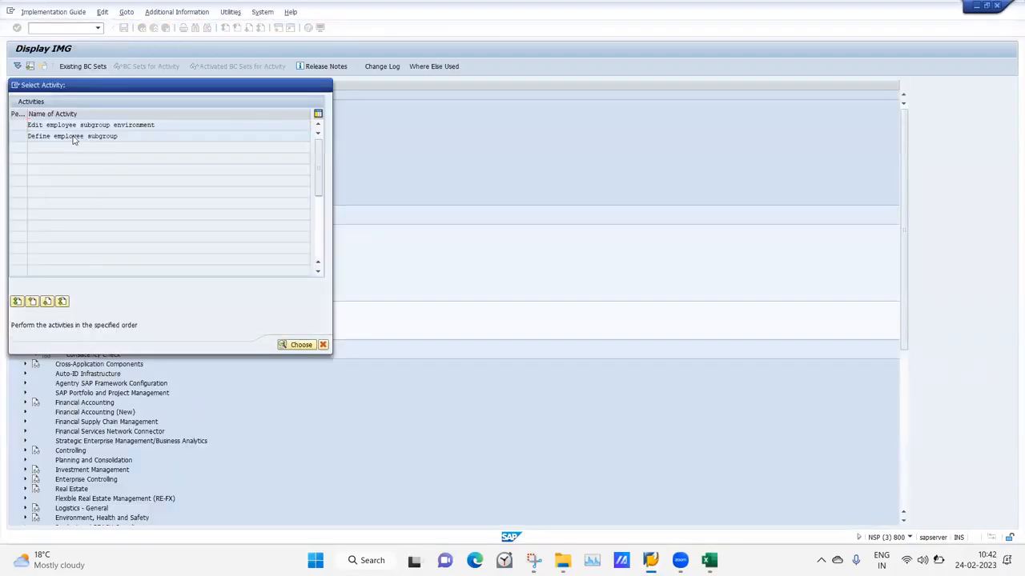
double_click(73, 137)
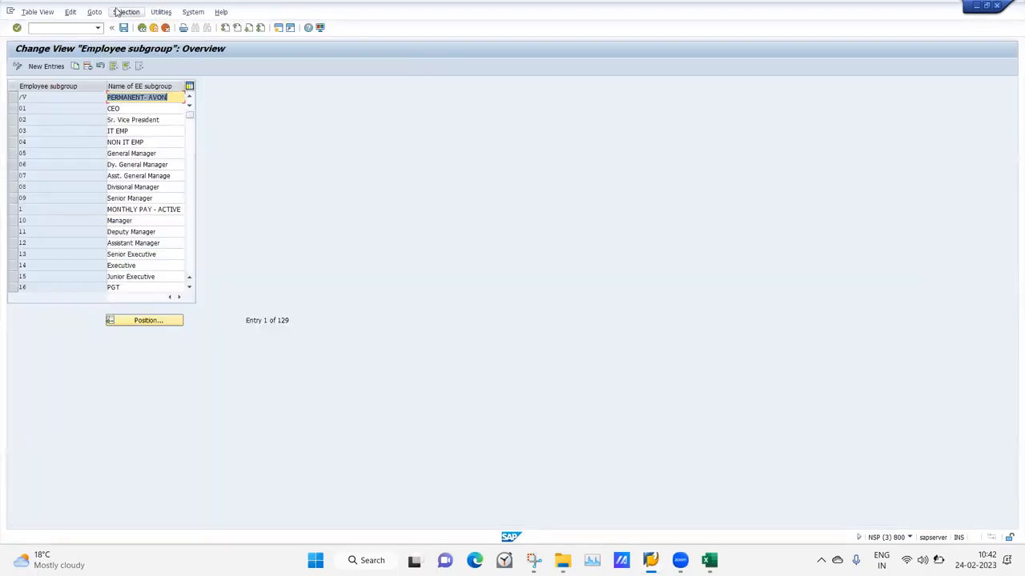
Position the employee subgroup table at the entries starting with Z
left_click(137, 321)
type("Z")
key("Return")
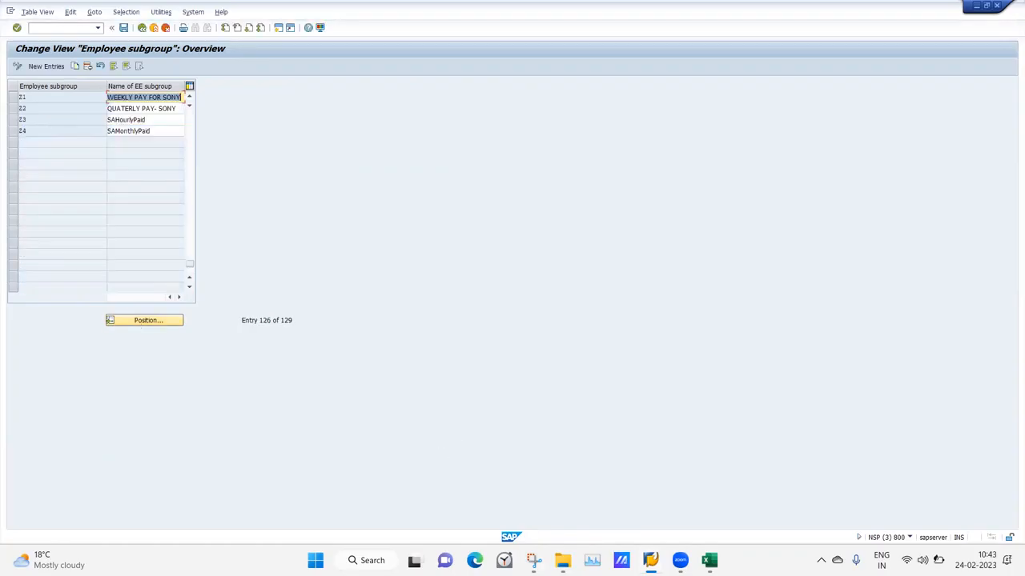
Capture a snip of the employee subgroup rows Z3 SAHourlyPaid and Z4 SAMonthlyPaid
left_click(534, 560)
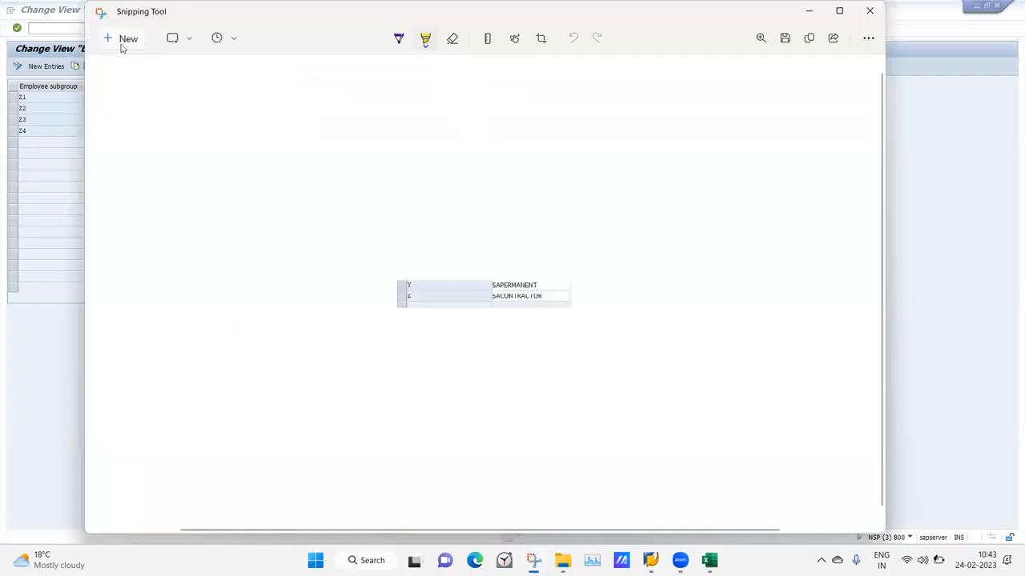
left_click(122, 38)
left_click_drag(3, 112, 208, 149)
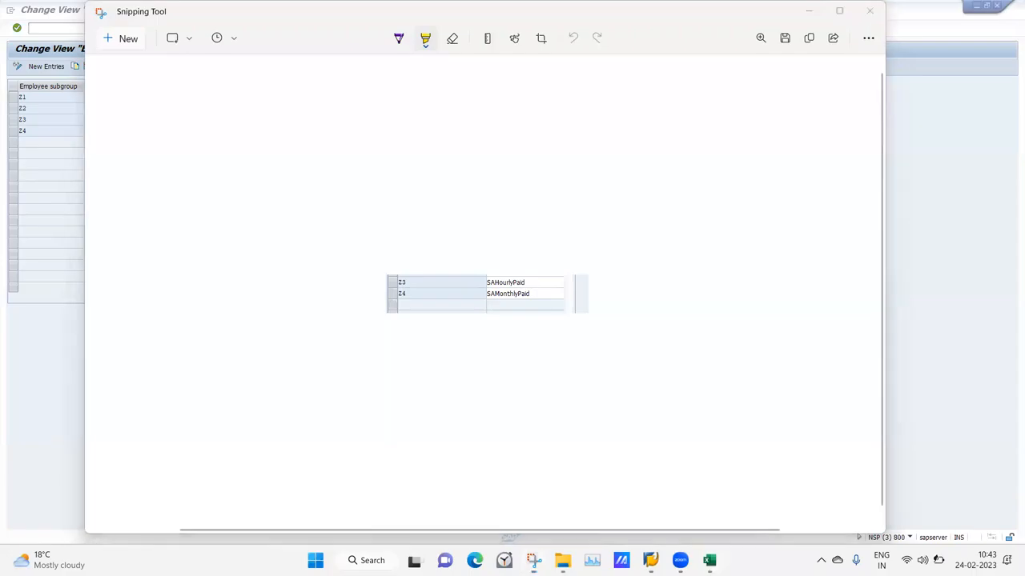
In Excel, enter ESG in cell Q17 of the CLASS10 sheet and paste the subgroup snip at Q18
left_click(709, 561)
left_click(756, 302)
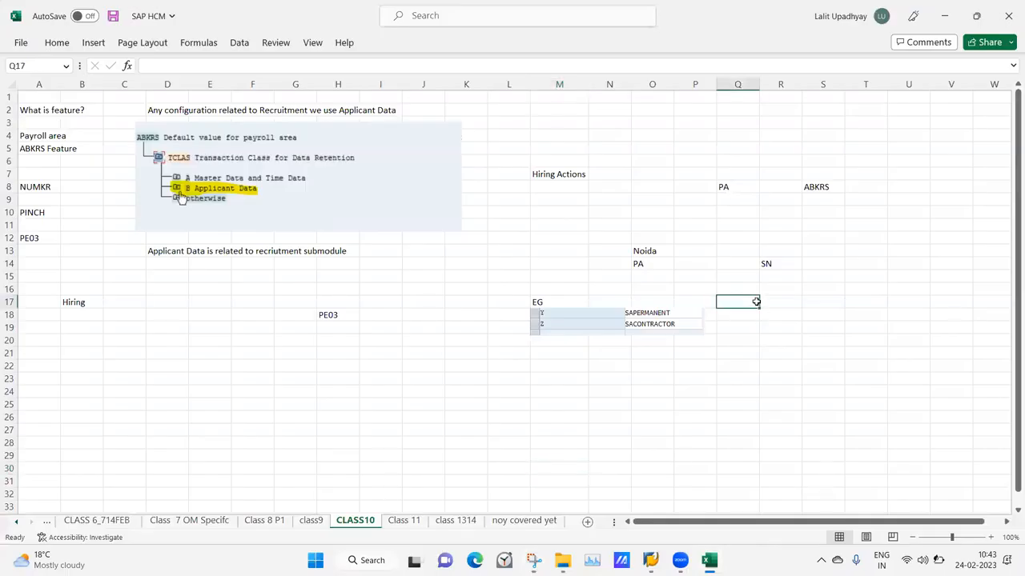
type("E")
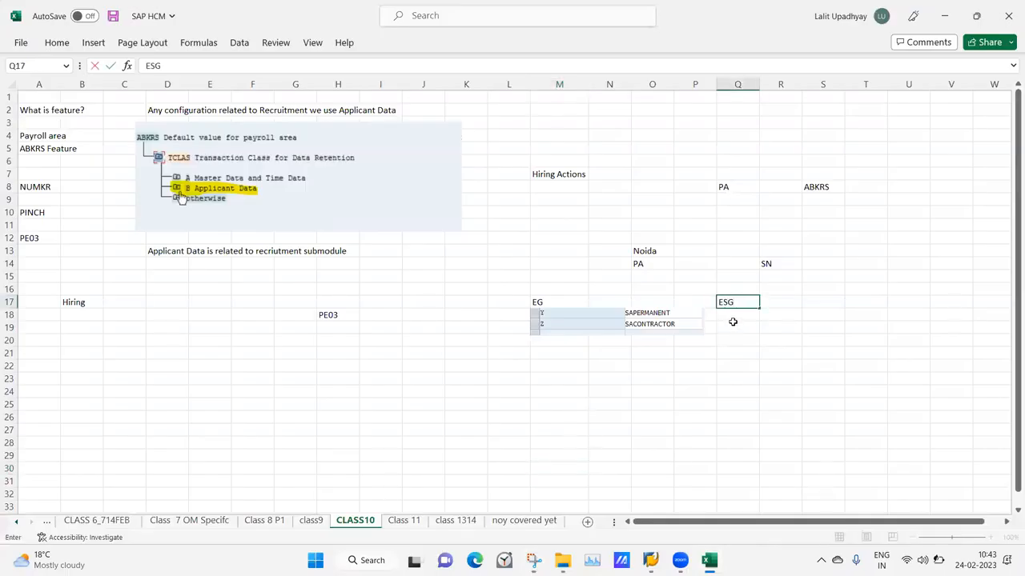
type("SG")
left_click(728, 316)
key("ctrl+v")
left_click(598, 498)
Back in the SAP IMG, open Assign employee subgroup to employee group under Assignment, Human Resources Management
mouse_move(680, 560)
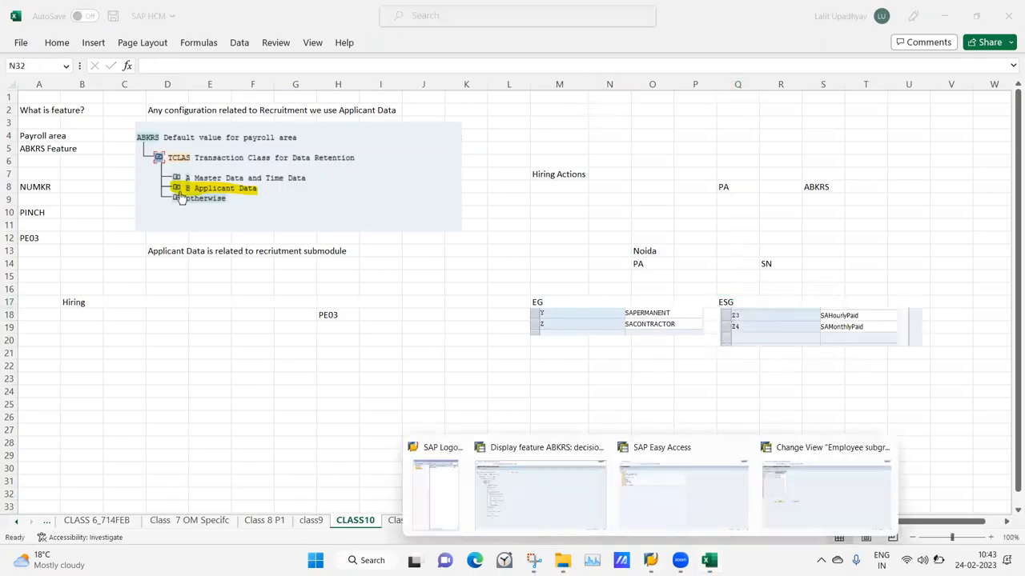
left_click(812, 501)
key("F3")
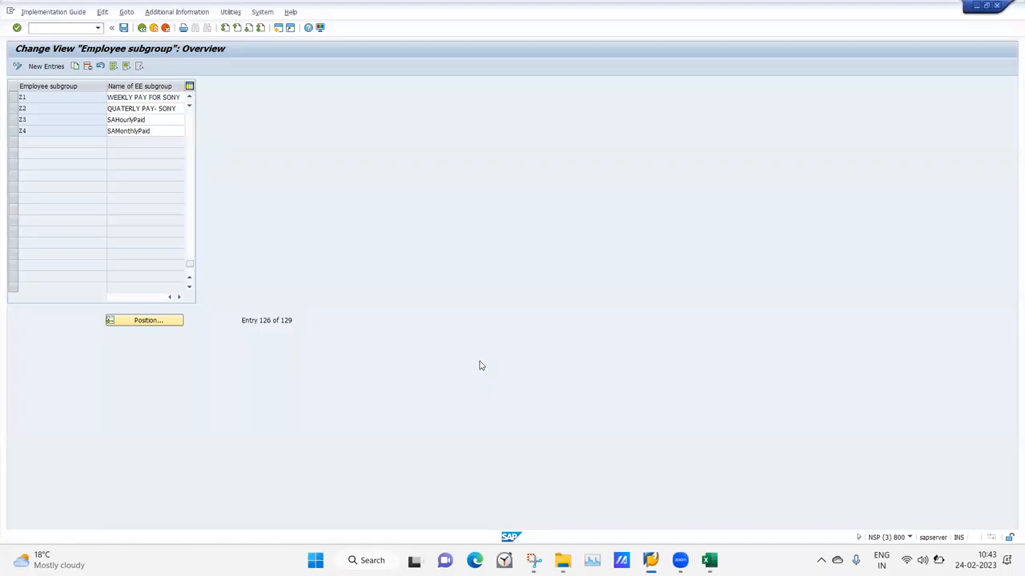
key("Escape")
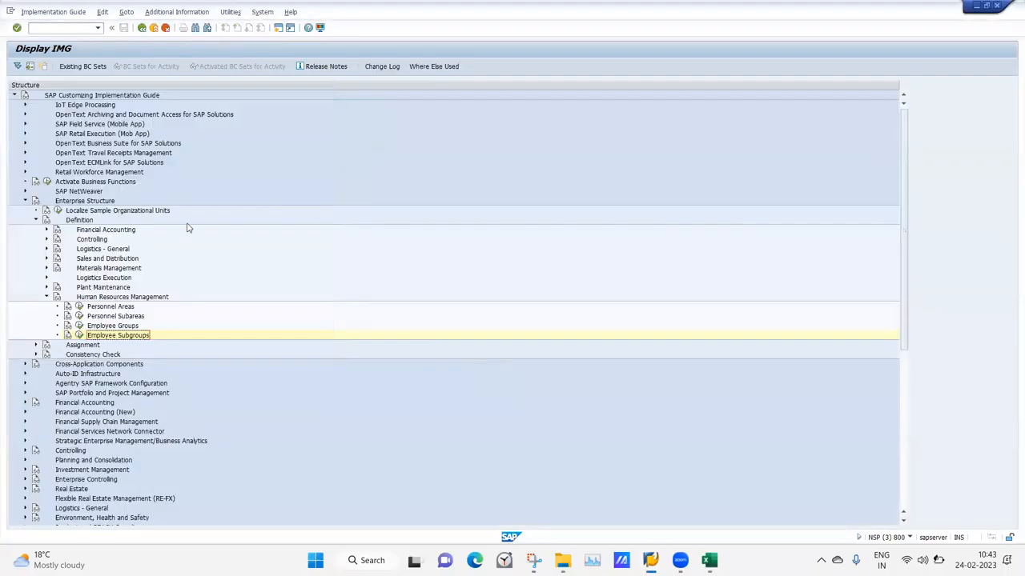
left_click(36, 346)
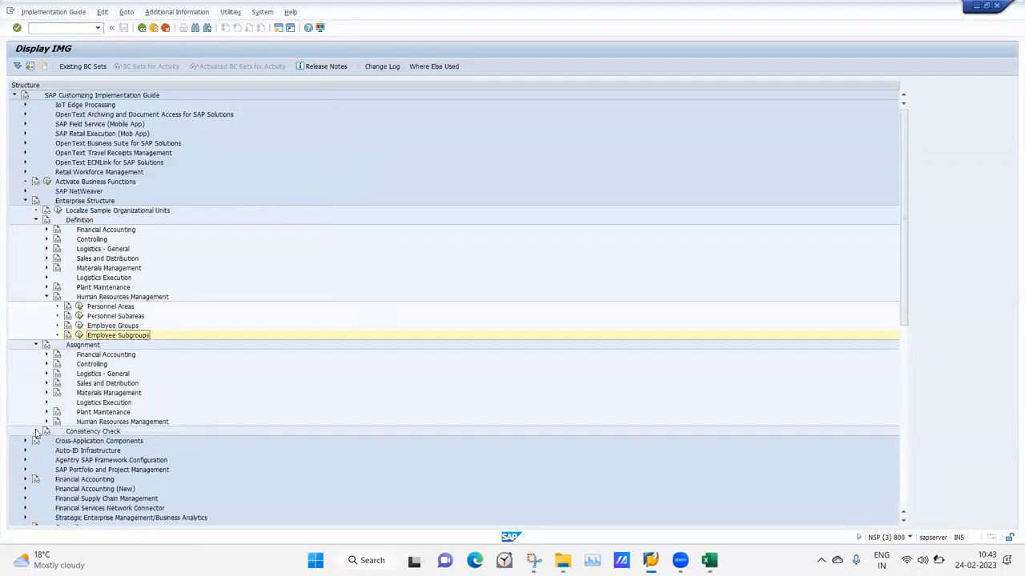
left_click(46, 423)
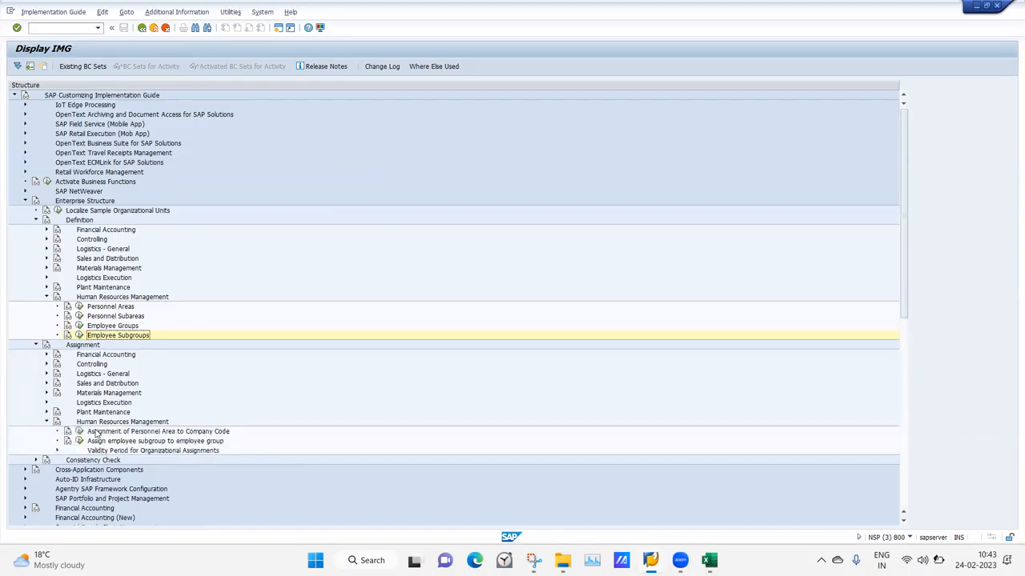
left_click(79, 441)
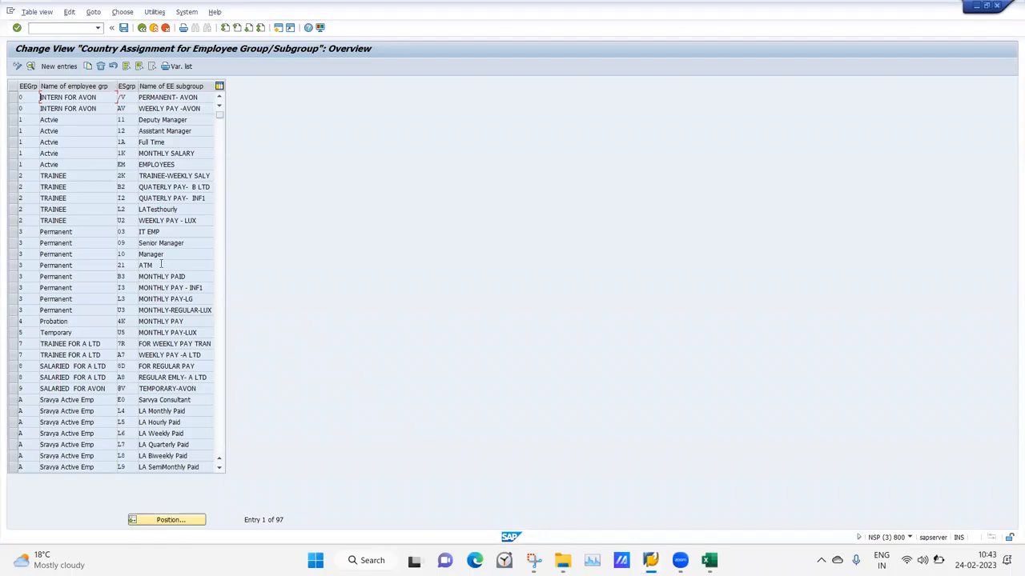
Position the assignment table at employee group Z and compare it with the EG and ESG notes in Excel
left_click(181, 521)
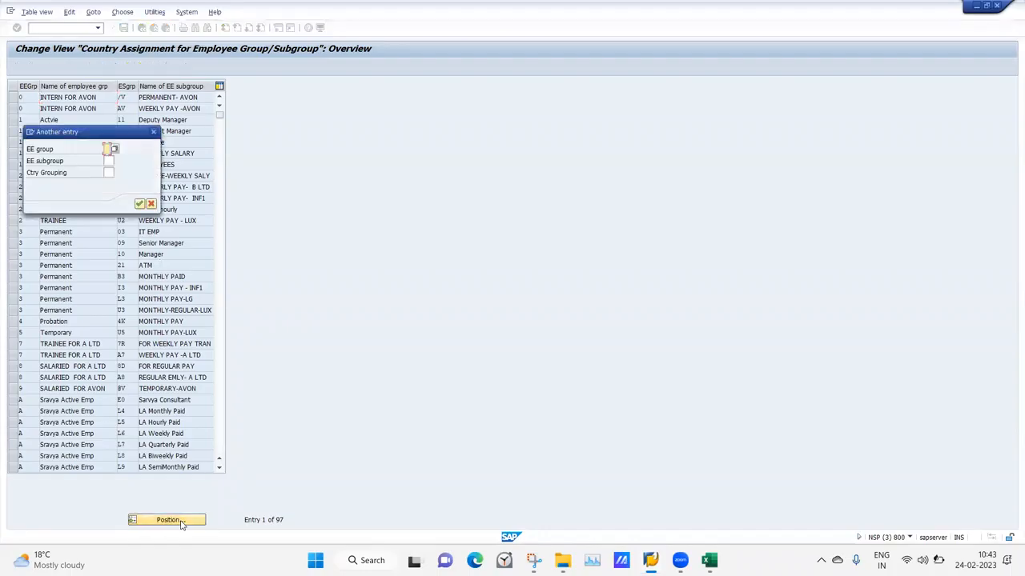
type("Z")
key("Return")
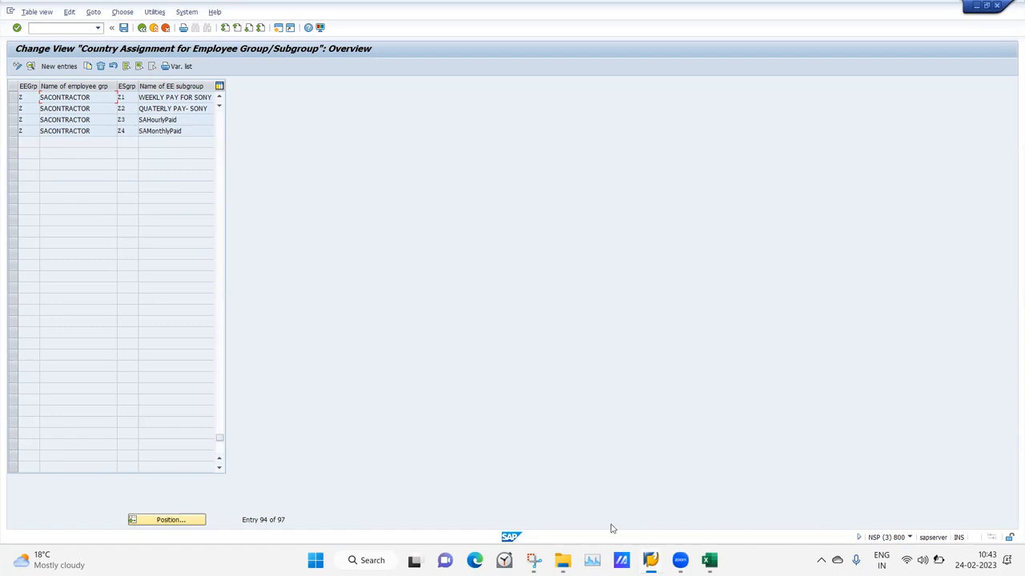
left_click(710, 561)
left_click(616, 402)
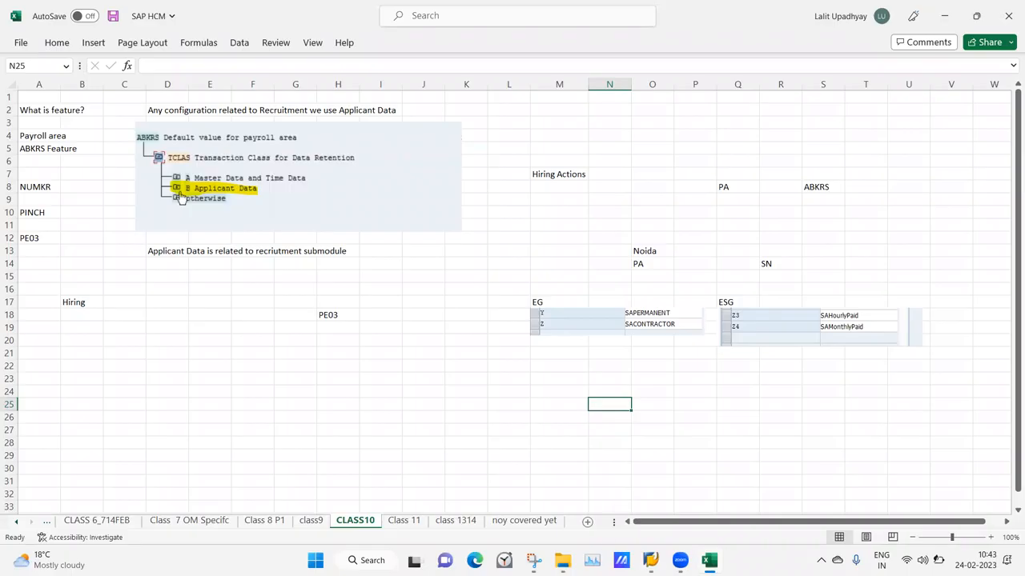
Return to the SAP assignment table and position it at employee group Y
mouse_move(650, 560)
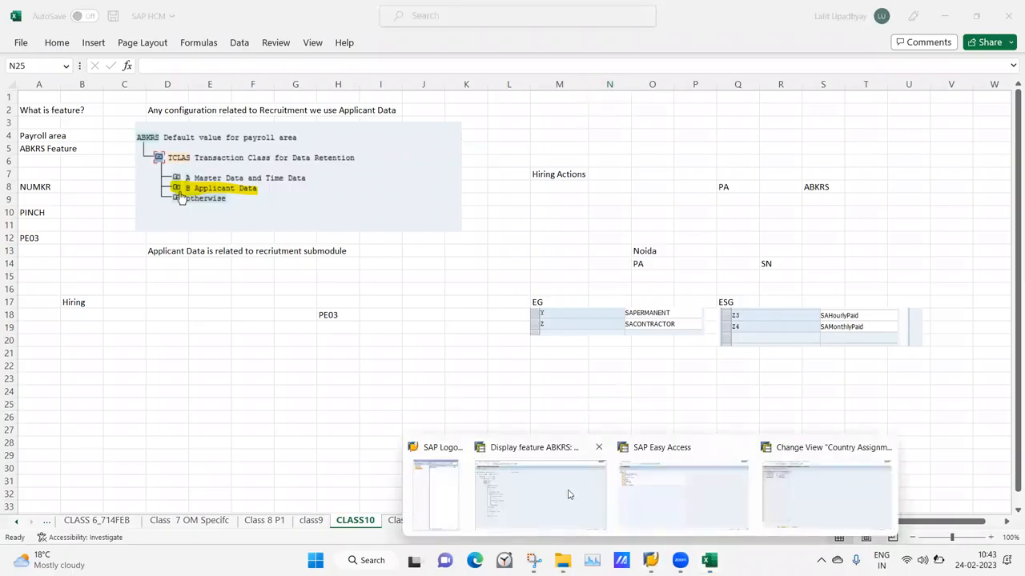
left_click(802, 486)
left_click(186, 519)
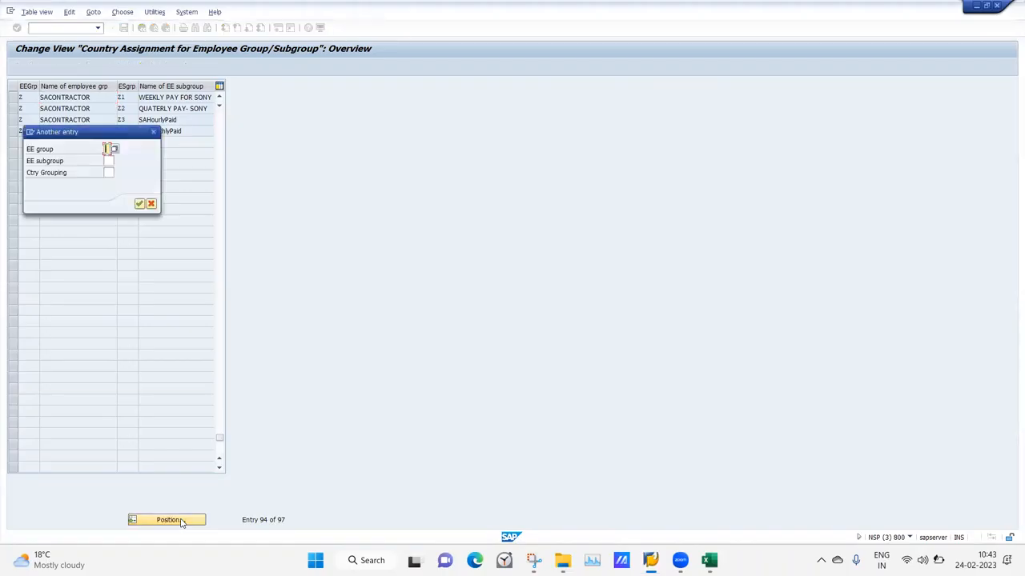
type("y")
key("Return")
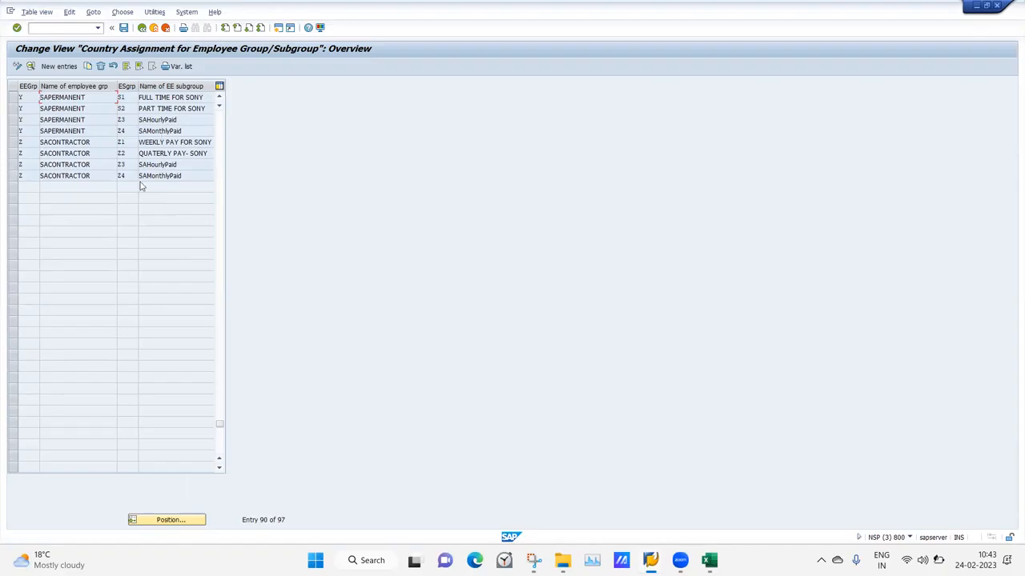
Capture a snip of the assignment rows from SAPERMANENT with Z3 down to SACONTRACTOR with Z4
left_click(534, 561)
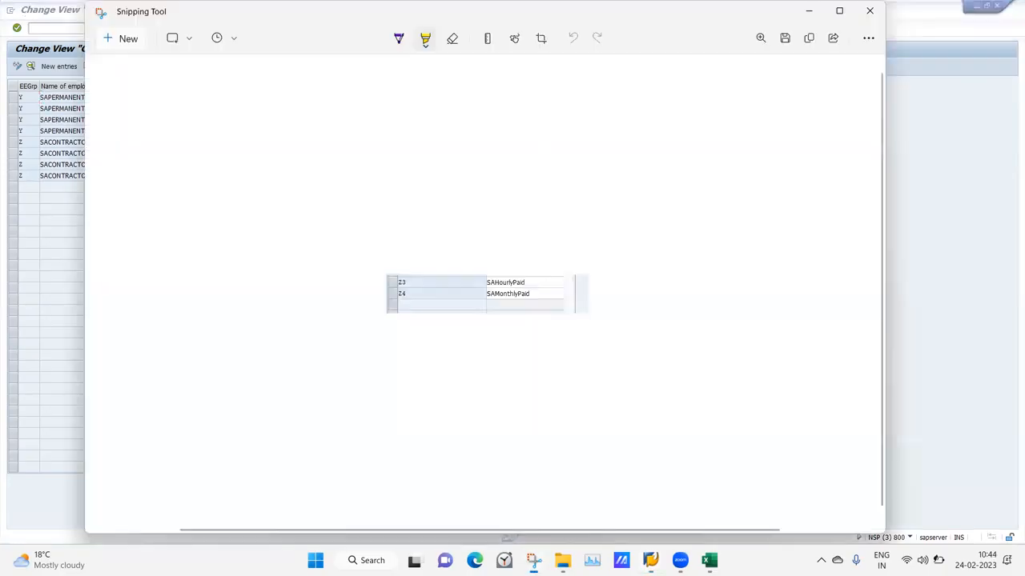
left_click(128, 38)
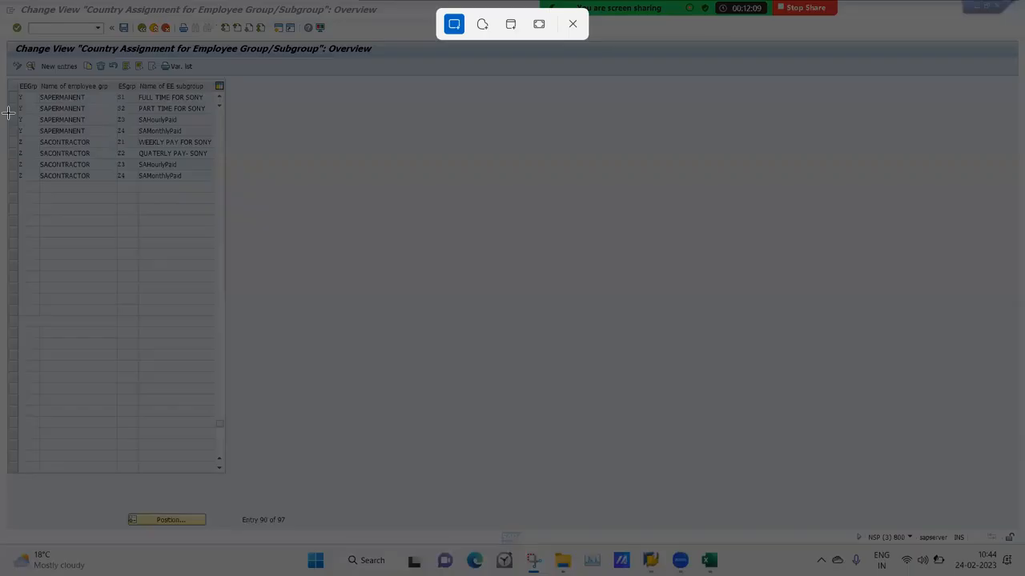
left_click_drag(8, 113, 232, 182)
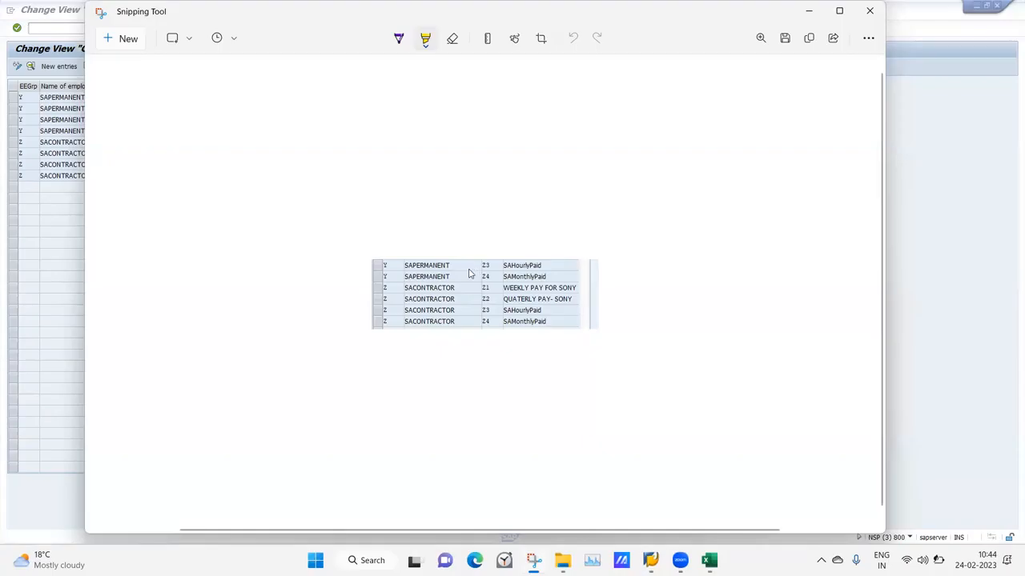
Highlight the Z3 SAHourlyPaid and Z4 SAMonthlyPaid entries of both employee groups in yellow on the snip
left_click(425, 38)
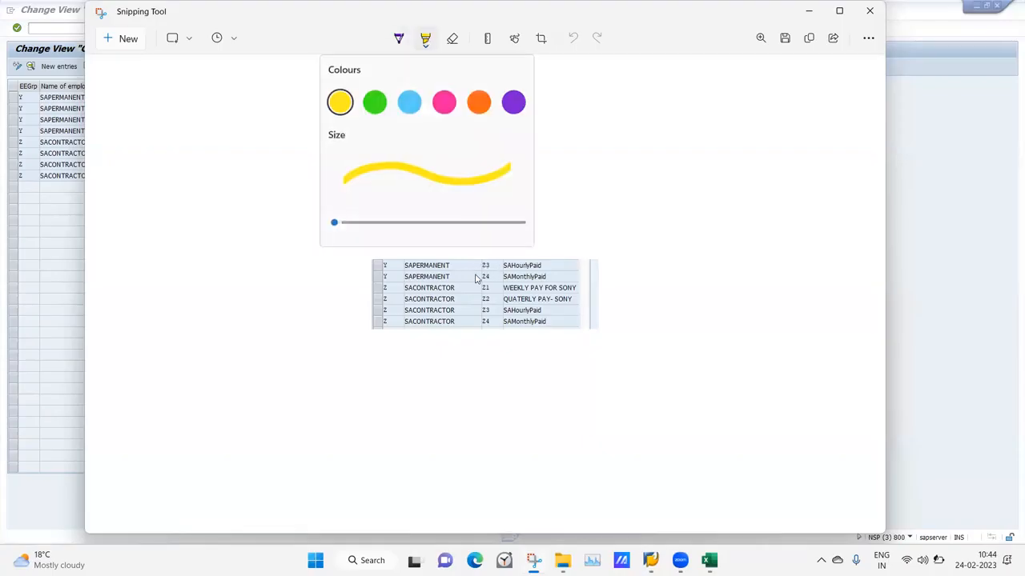
left_click(343, 103)
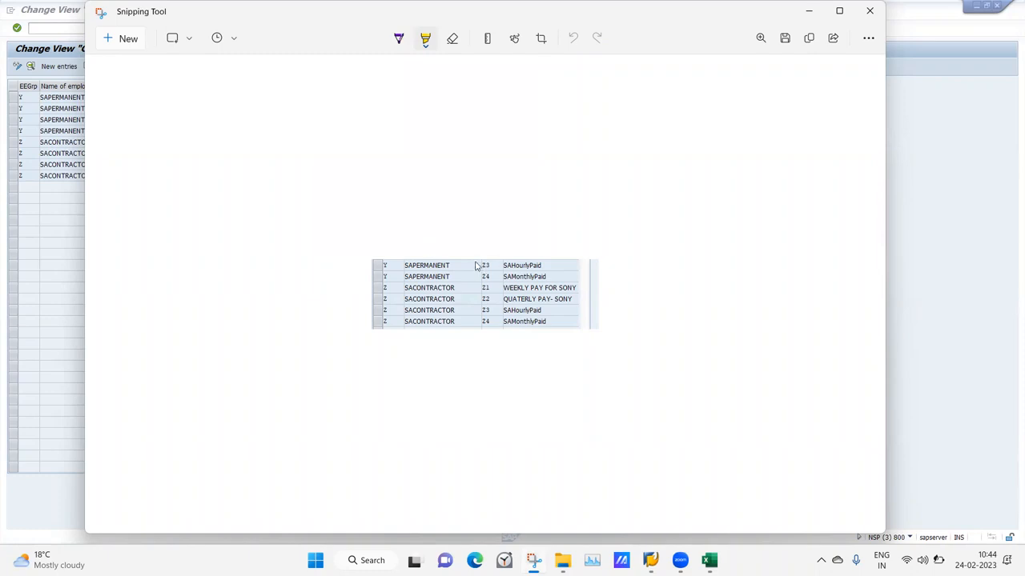
mouse_move(475, 268)
left_mouse_down()
mouse_move(546, 265)
mouse_move(558, 277)
left_mouse_up()
mouse_move(481, 314)
left_mouse_down()
mouse_move(541, 312)
mouse_move(545, 323)
left_mouse_up()
Switch to Excel and paste the highlighted assignment snip at cell M22 of the CLASS10 sheet
left_click(709, 560)
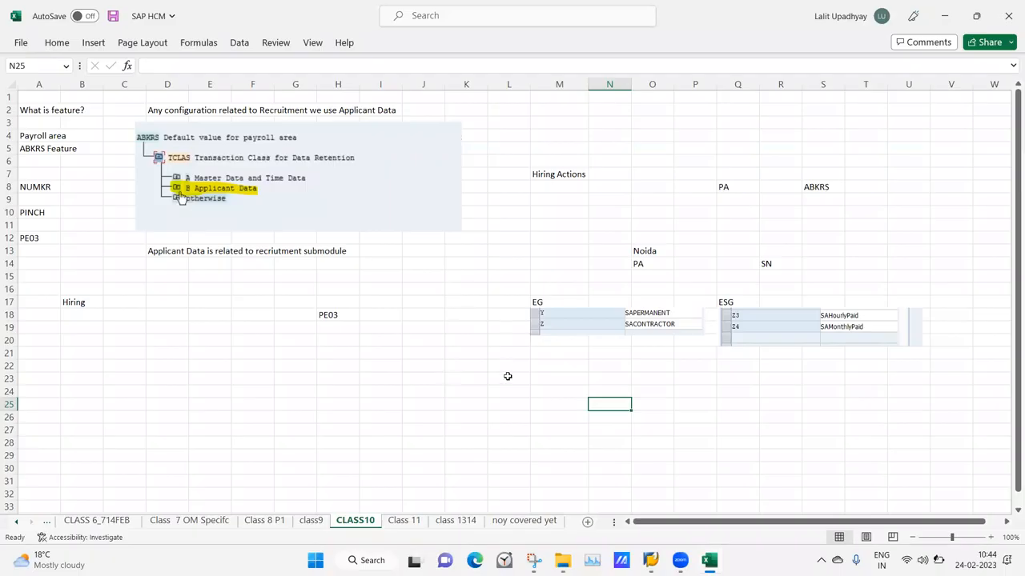
left_click(550, 364)
key("ctrl+v")
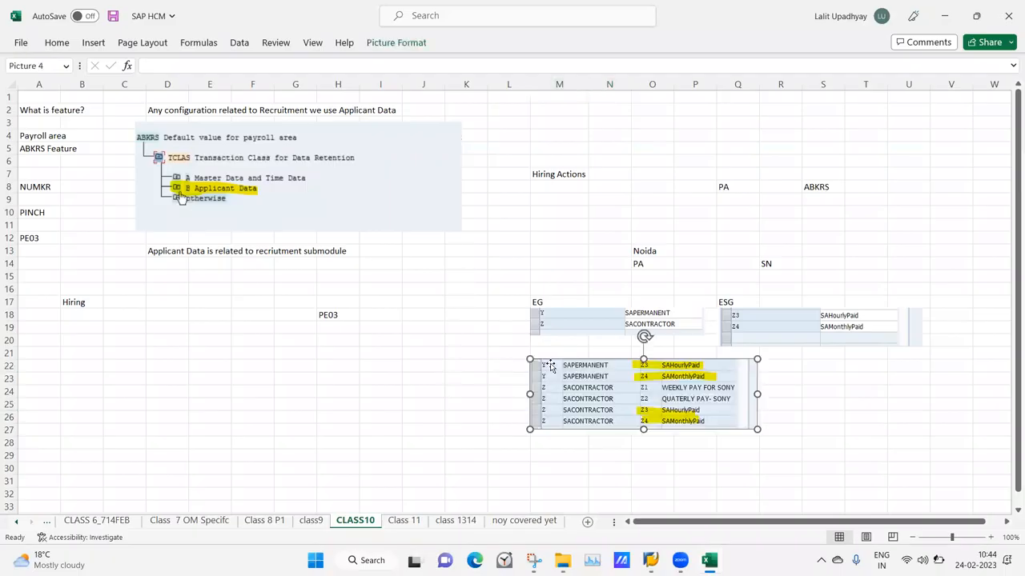
left_click(403, 405)
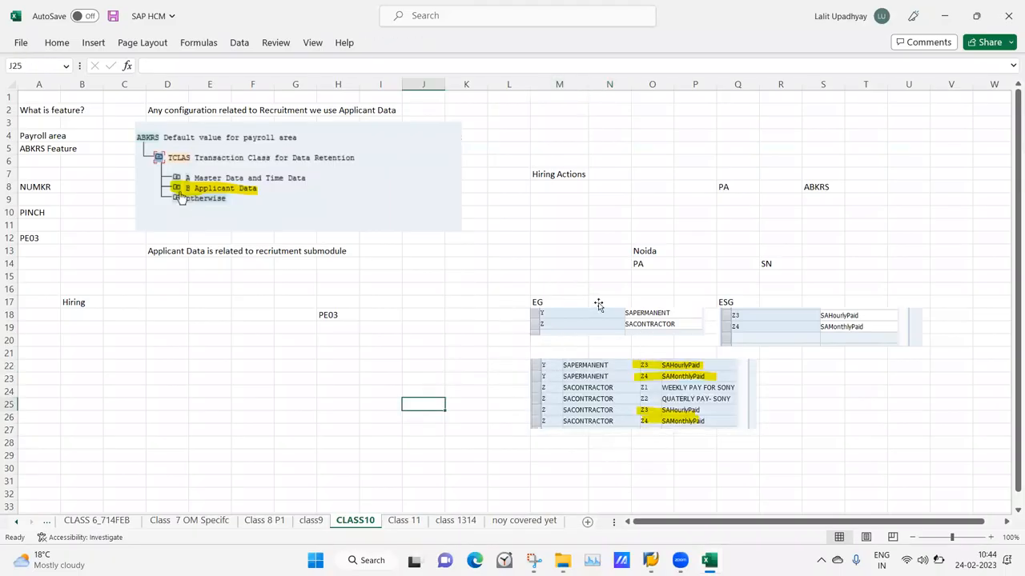
Switch to the ABKRS decision tree in SAP and collapse the PERSG Employee Group node under 40 India
left_click(650, 561)
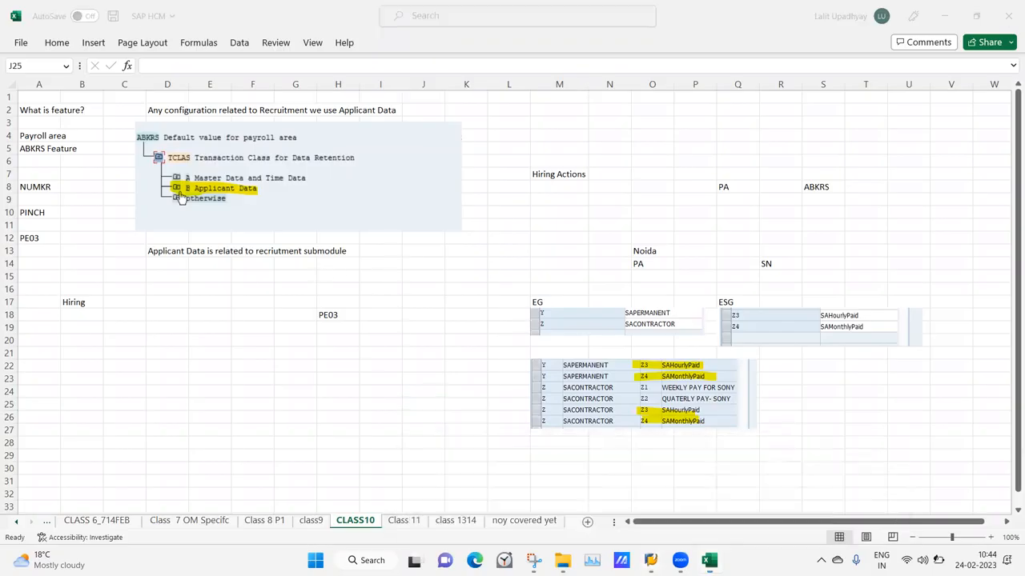
left_click(559, 501)
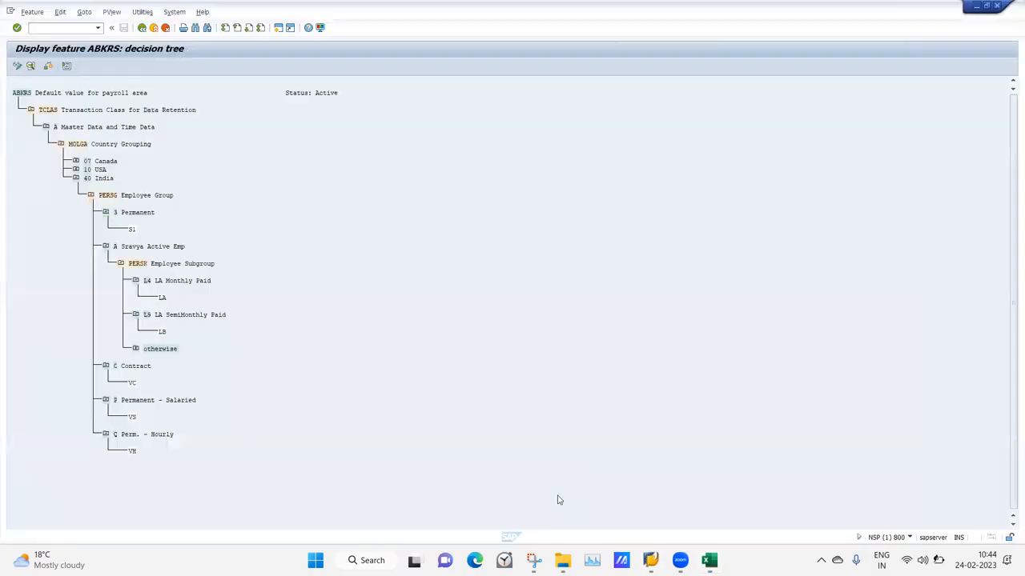
left_click(89, 196)
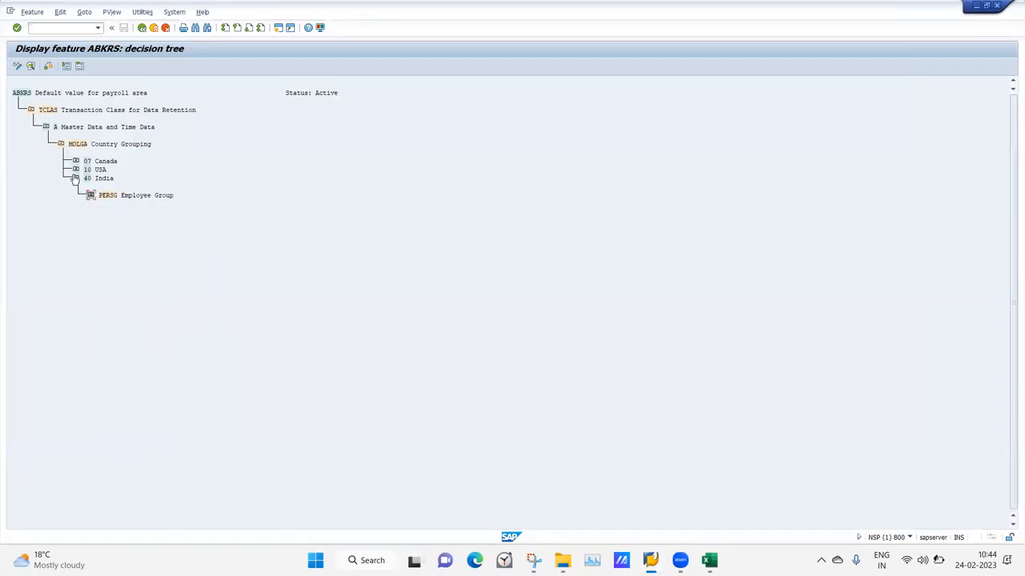
Switch the ABKRS decision tree from display to change mode and expand it down to the countries under MOLGA Country Grouping
left_click(76, 178)
left_click(79, 146)
left_click(22, 67)
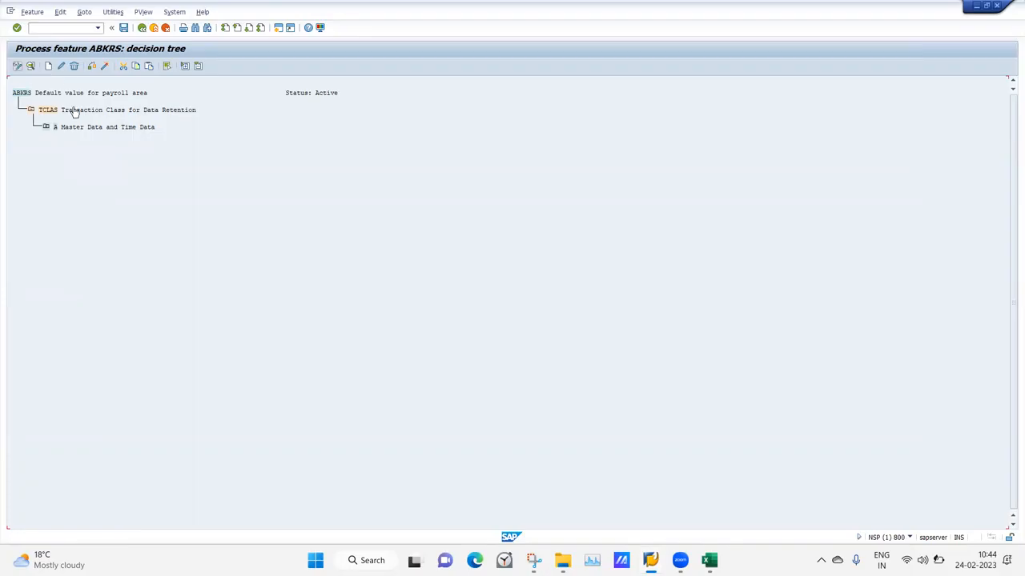
left_click(47, 128)
left_click(61, 144)
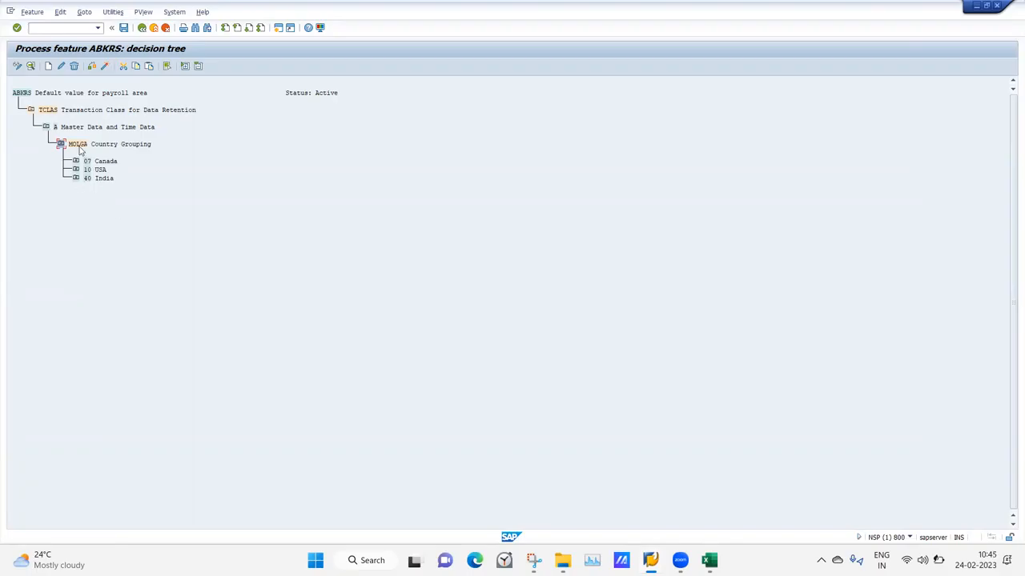
Add country grouping 13 Australia as a new branch under MOLGA Country Grouping
left_click(78, 146)
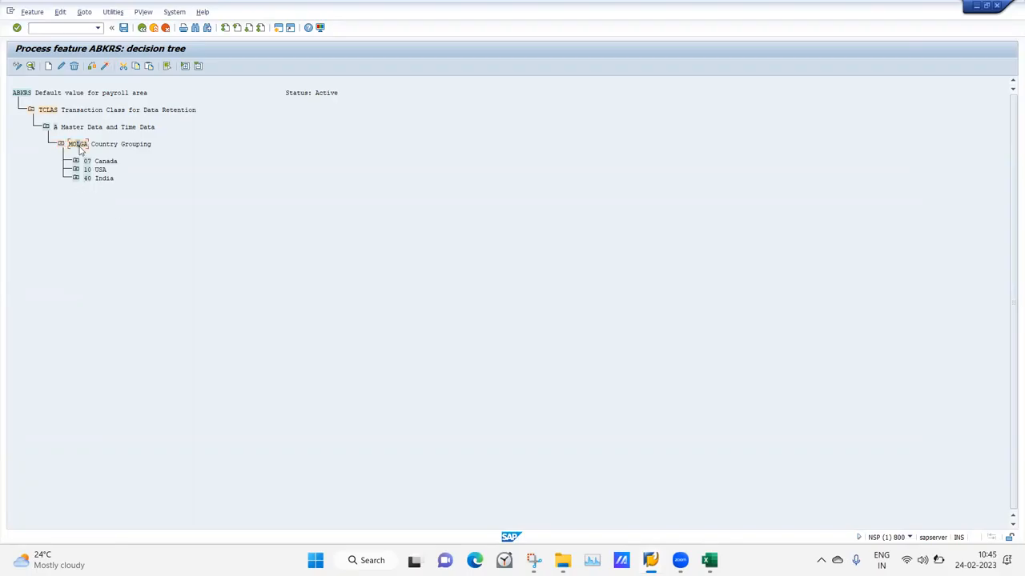
left_click(49, 69)
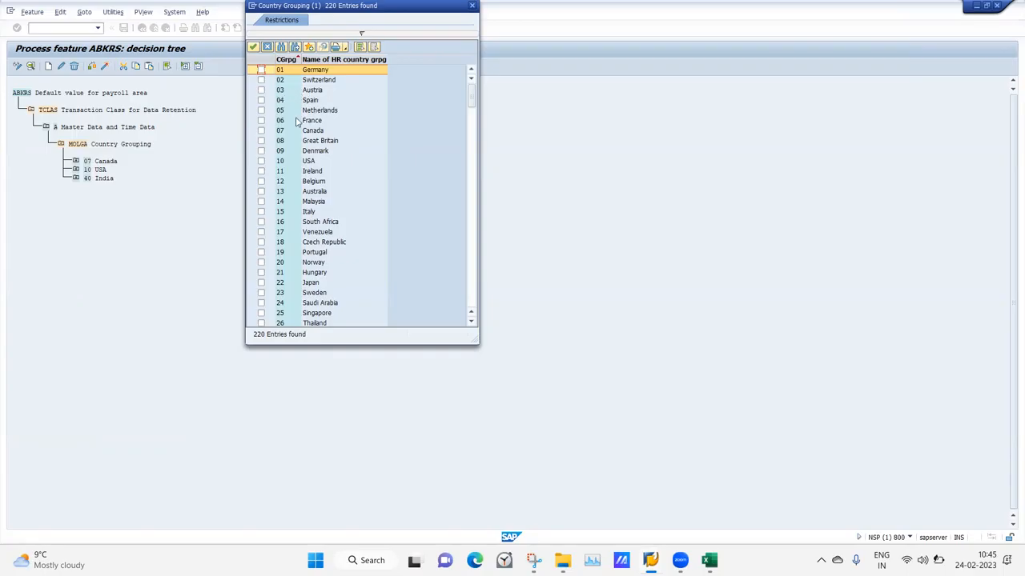
left_click(261, 193)
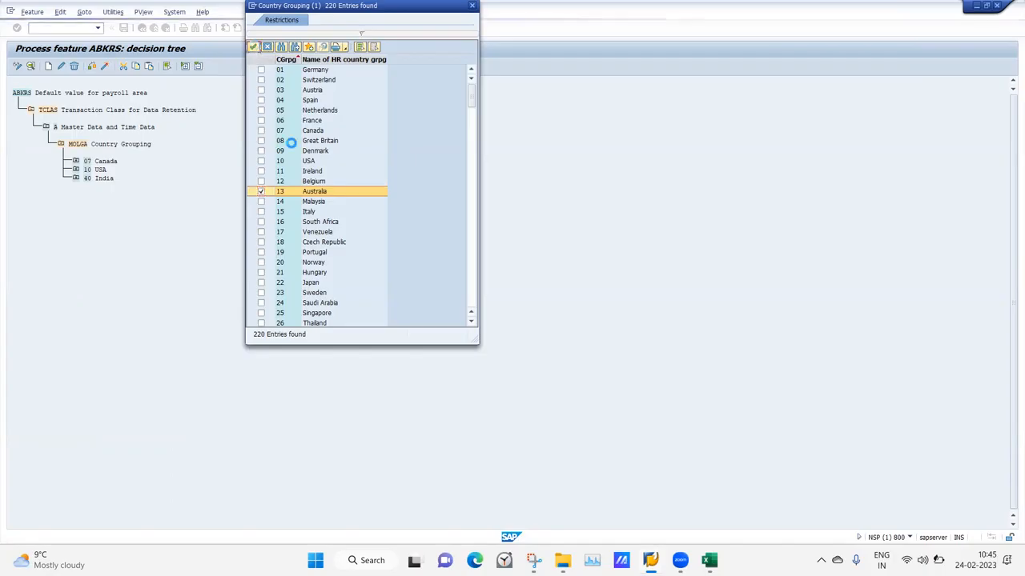
left_click(253, 46)
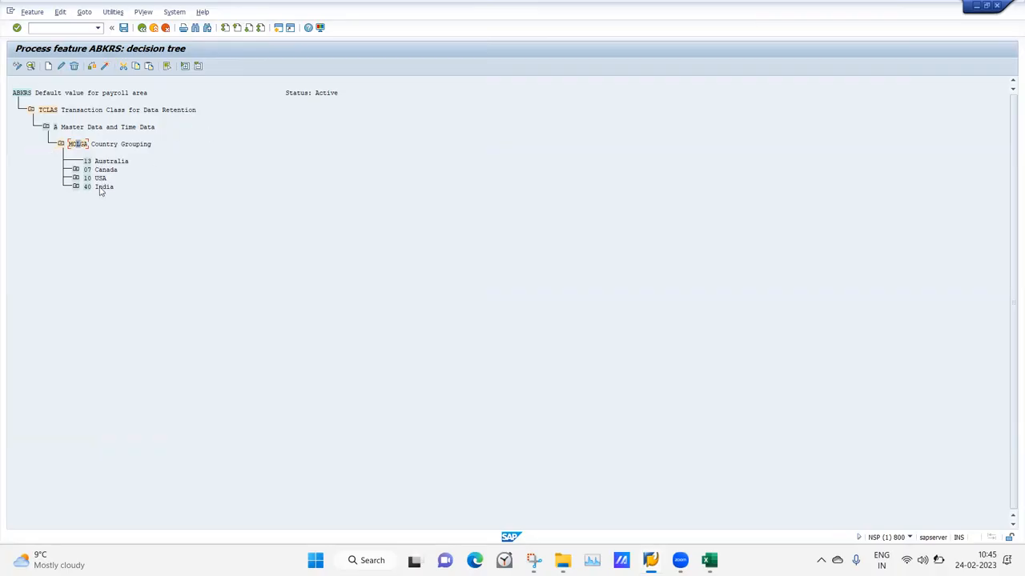
Expand 40 India down to its PERSG employee groups, and check the EG snip on the CLASS10 sheet in Excel
left_click(76, 187)
left_click(90, 204)
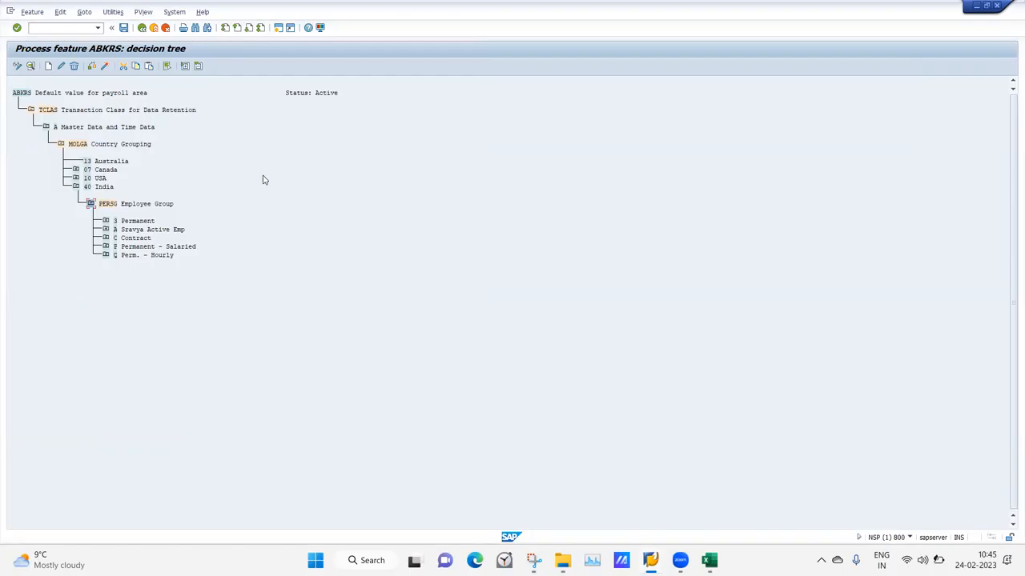
left_click(105, 205)
left_click(707, 560)
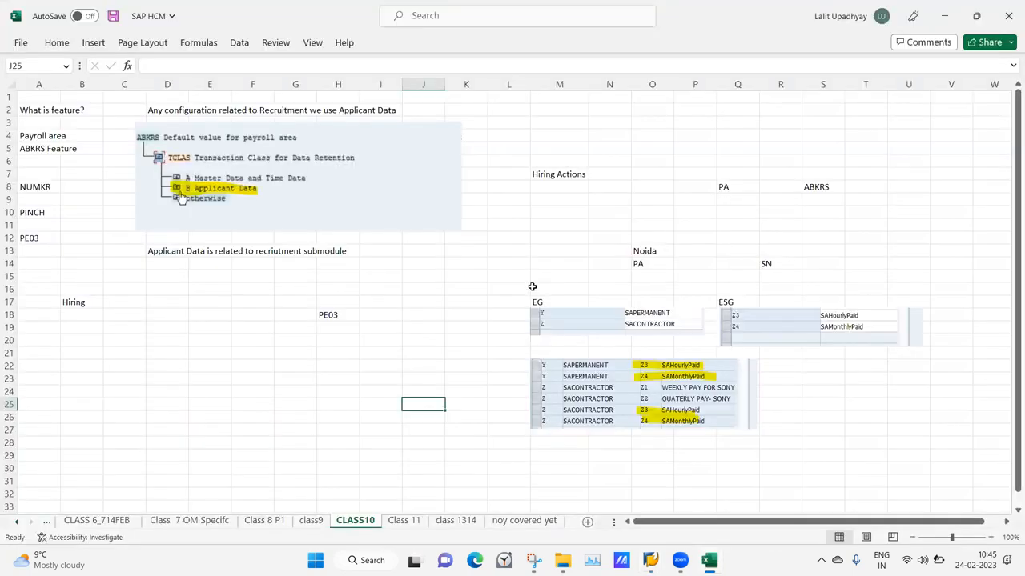
left_click(596, 318)
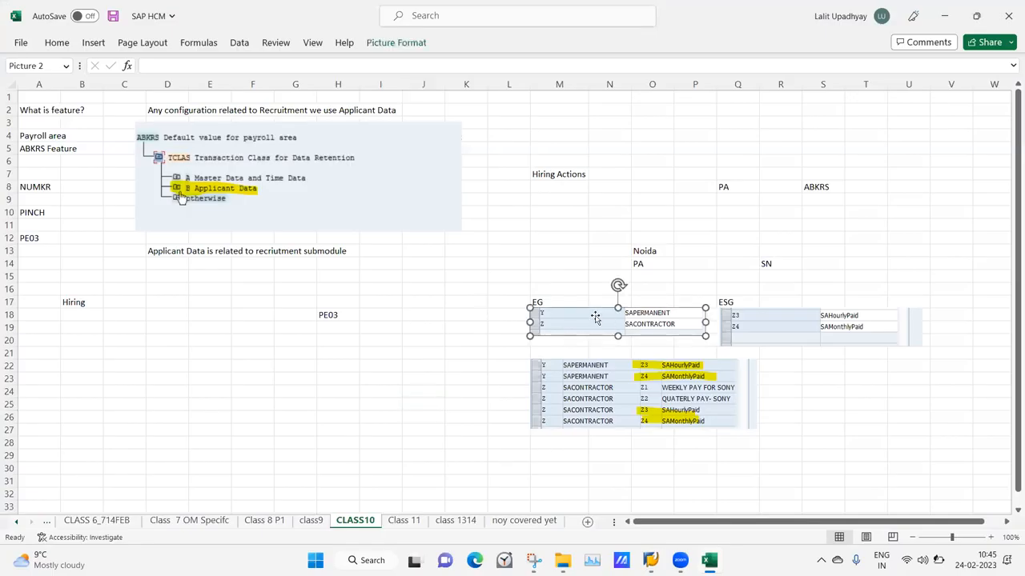
Switch back to the ABKRS tree in SAP and add employee groups Y SAPERMANENT and Z SACONTRACTOR under India's PERSG node
mouse_move(653, 557)
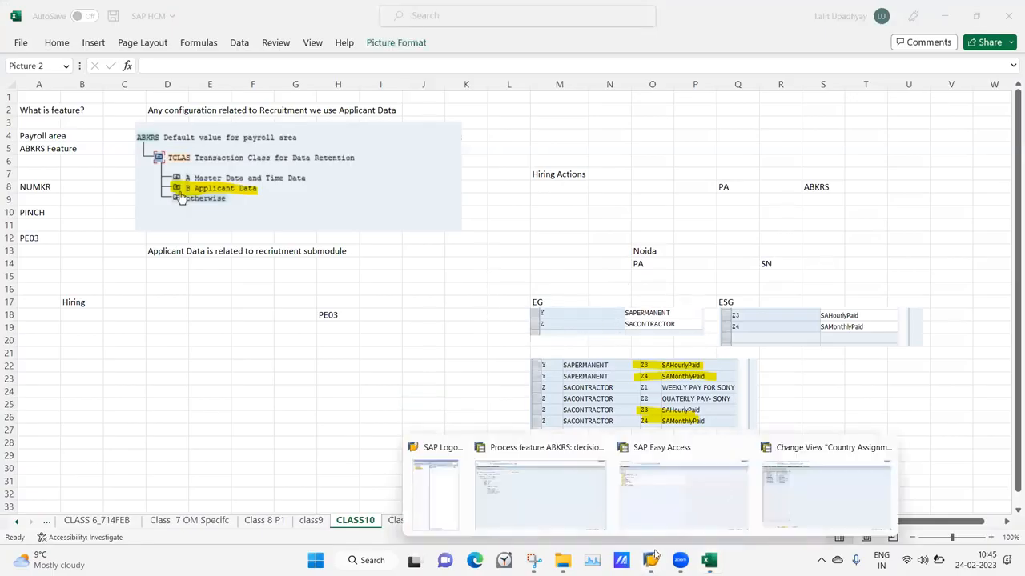
left_click(518, 503)
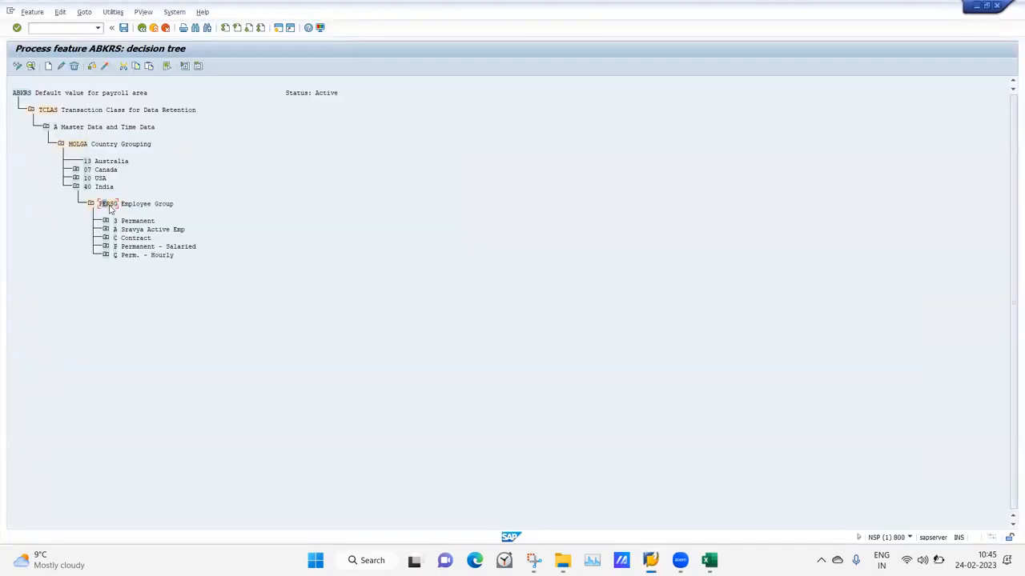
left_click(47, 67)
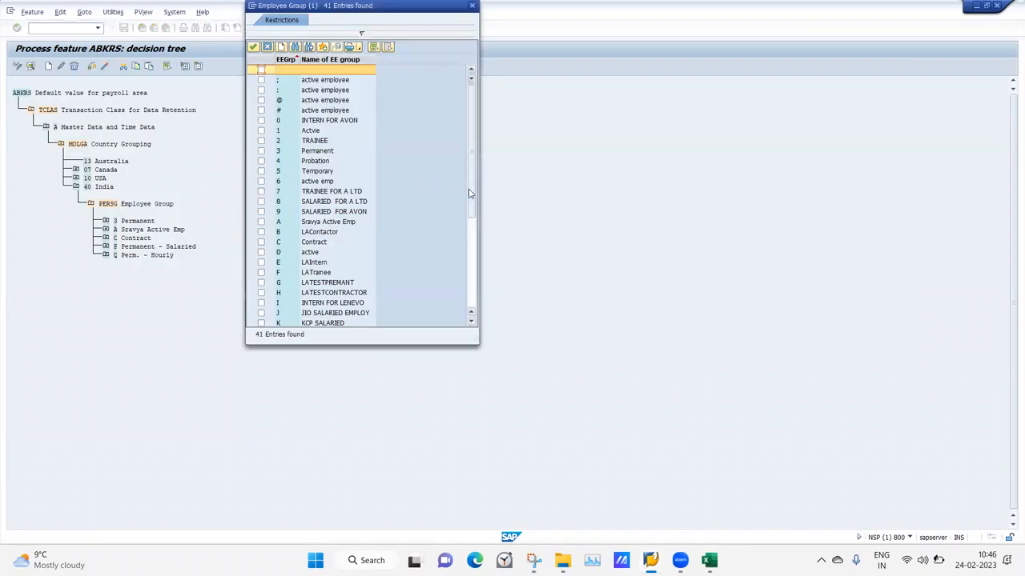
left_click_drag(474, 193, 474, 328)
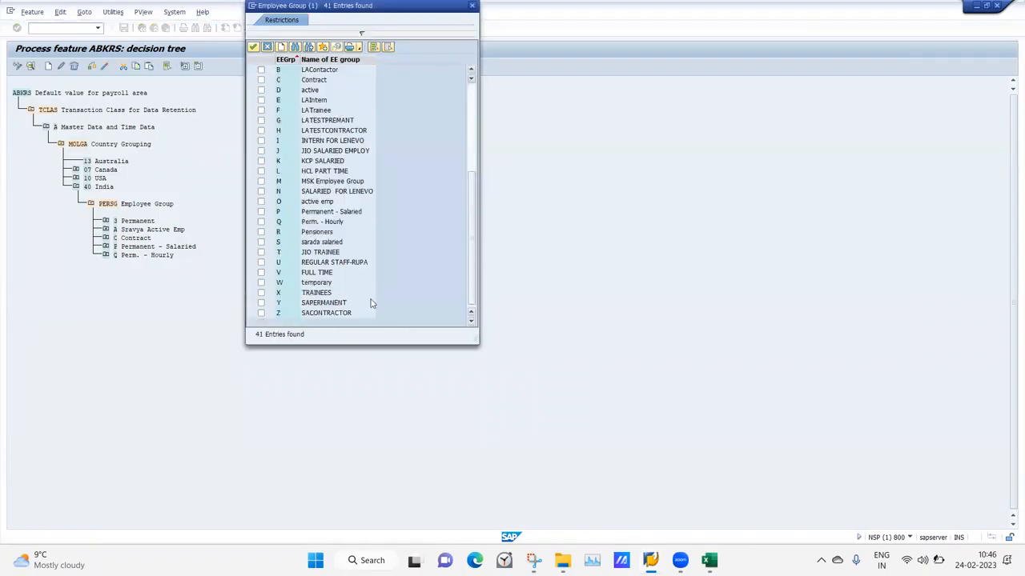
left_click(261, 305)
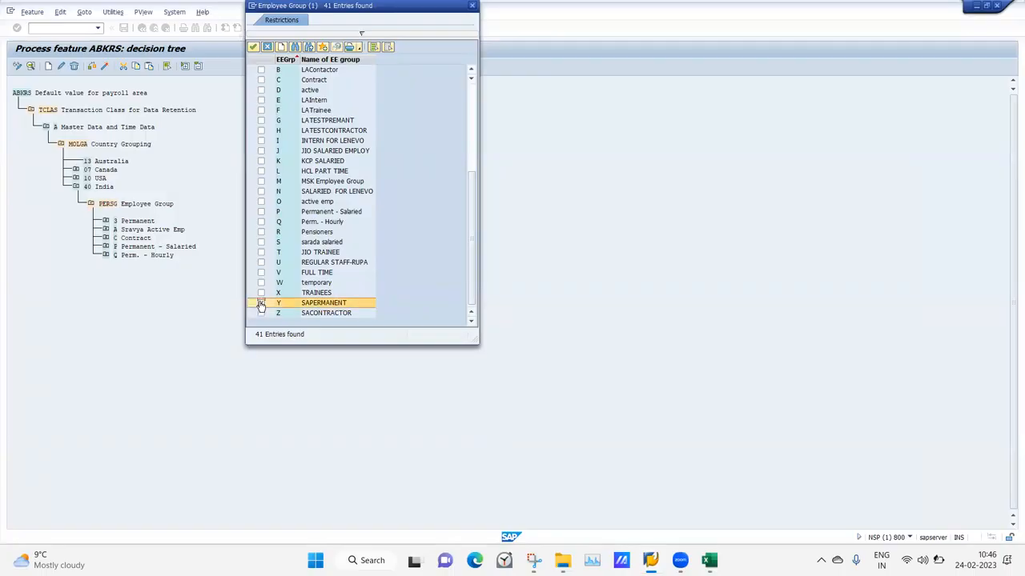
left_click(263, 314)
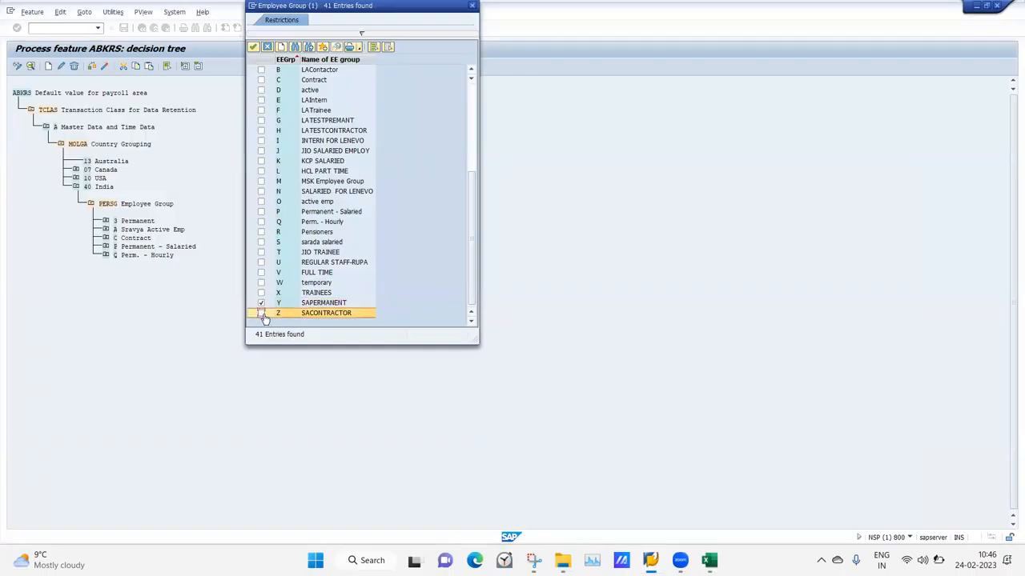
left_click(254, 47)
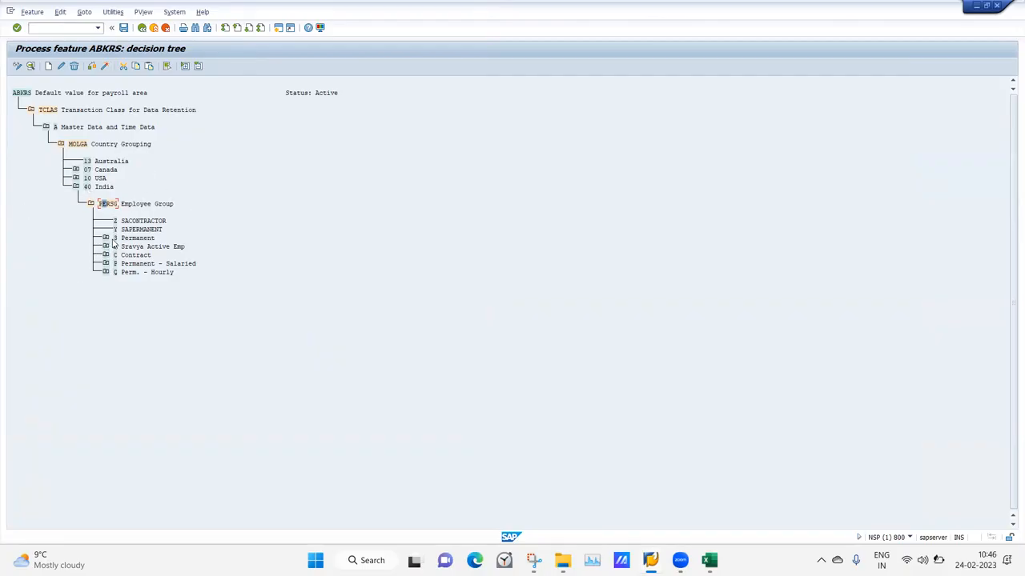
Create a field for decision operation under Z SACONTRACTOR using PERSK Employee Subgroup
left_click(128, 223)
left_click(118, 220)
left_click(48, 66)
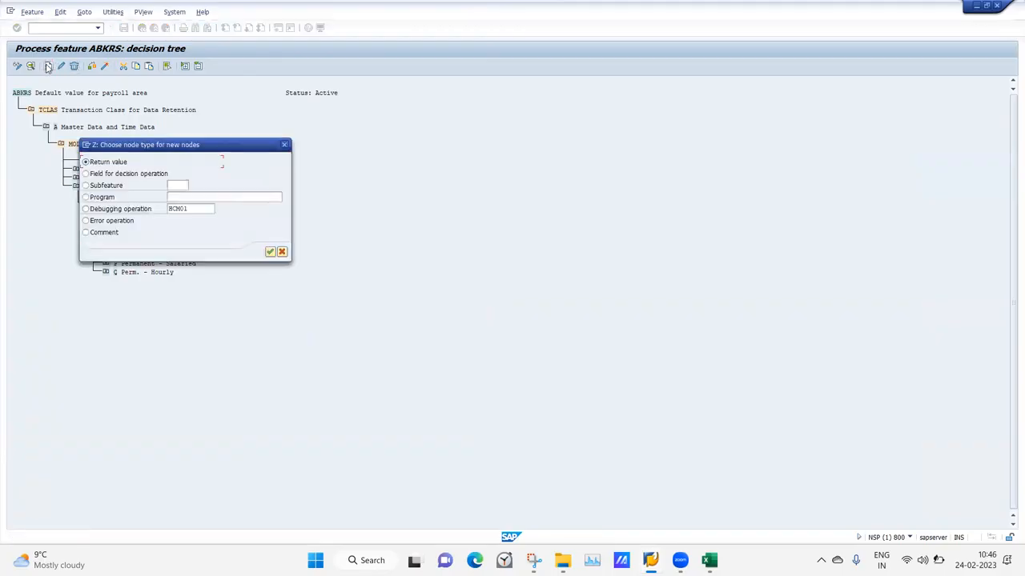
left_click(108, 174)
left_click(270, 251)
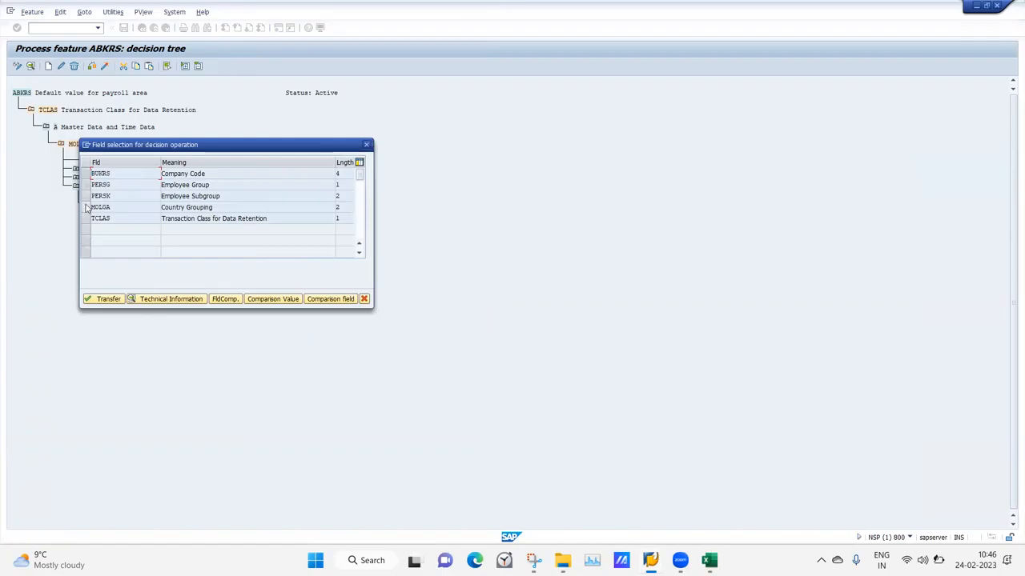
left_click(86, 196)
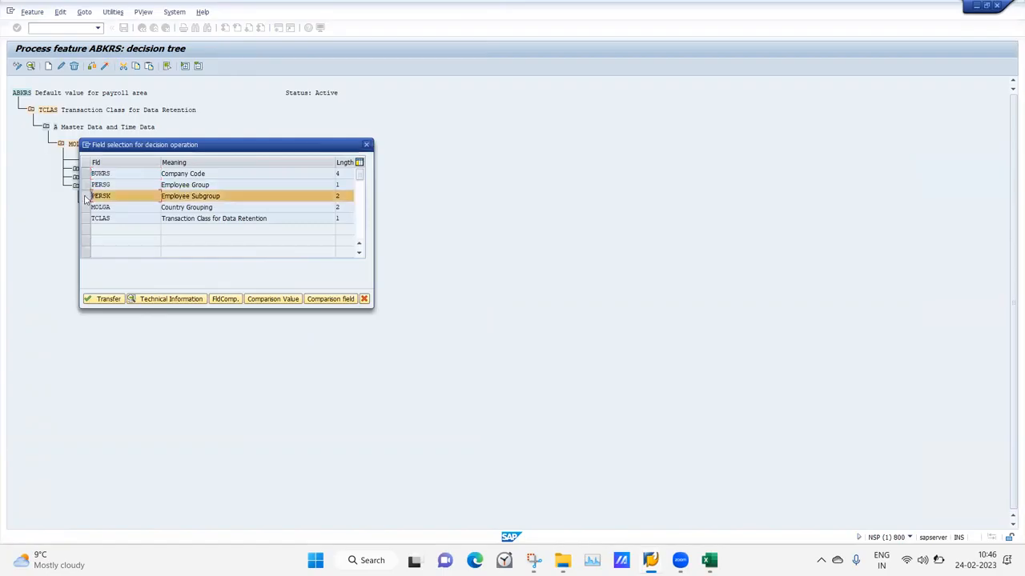
left_click(103, 301)
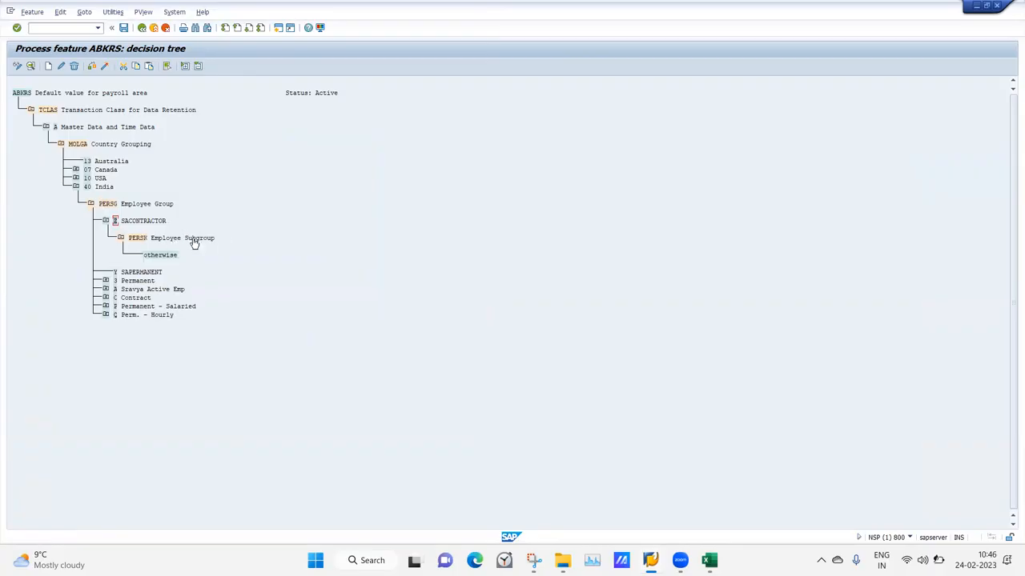
Add subgroups Z3 SAHourlyPaid and Z4 SAMonthlyPaid under SACONTRACTOR's PERSK node, checking the assignments on the CLASS10 sheet in Excel
left_click(136, 240)
left_click(49, 67)
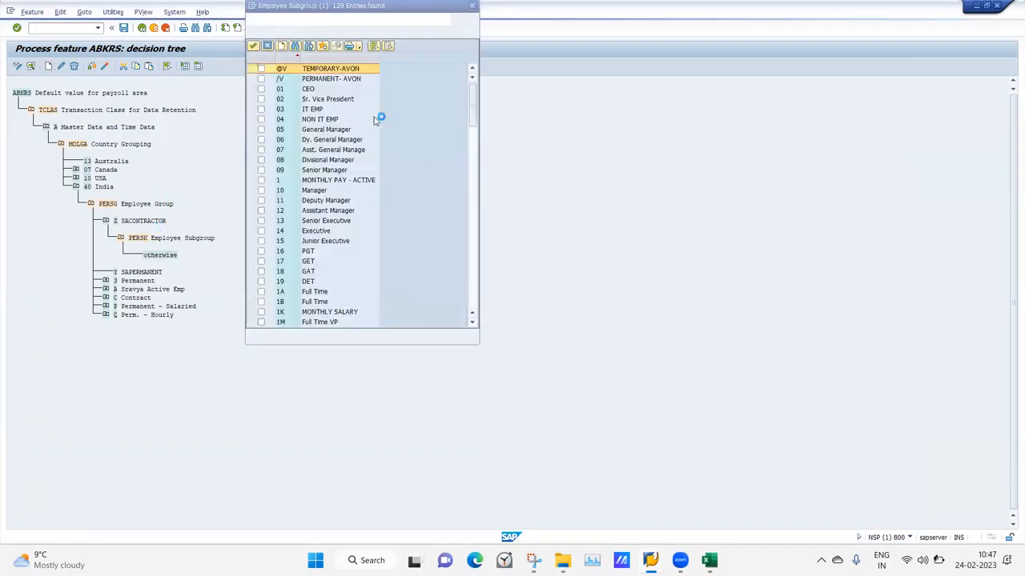
left_click(710, 561)
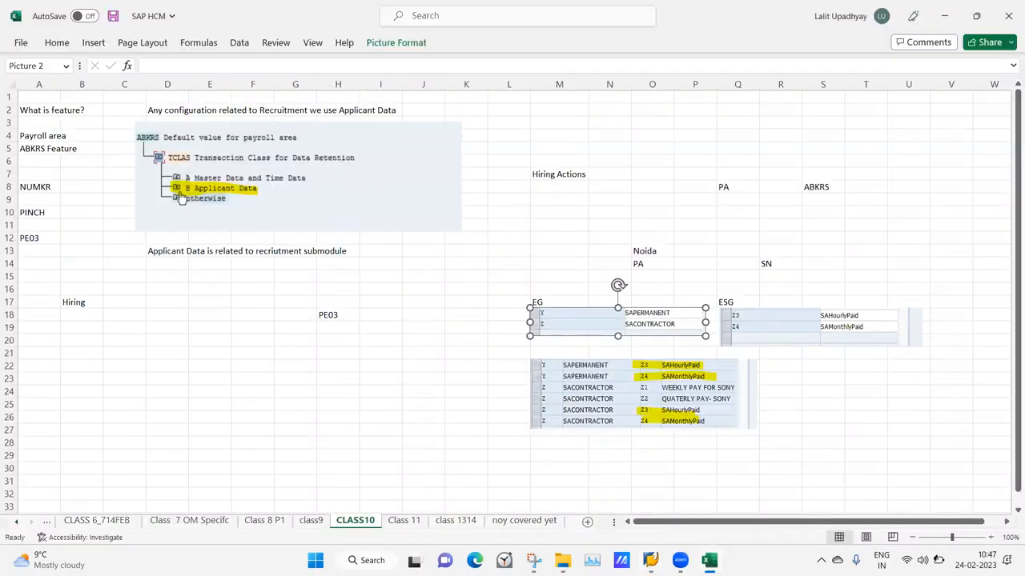
mouse_move(650, 560)
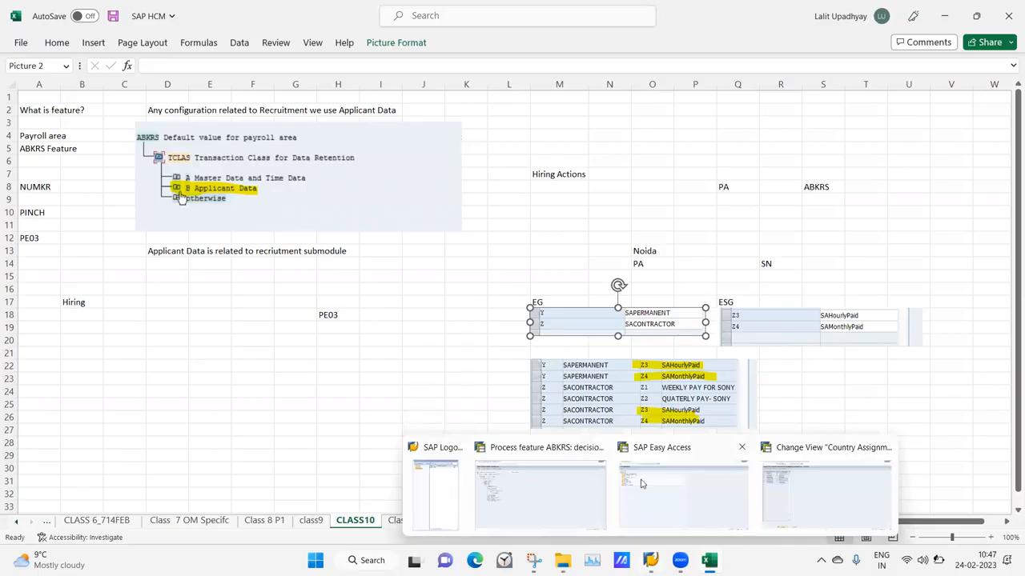
left_click(530, 487)
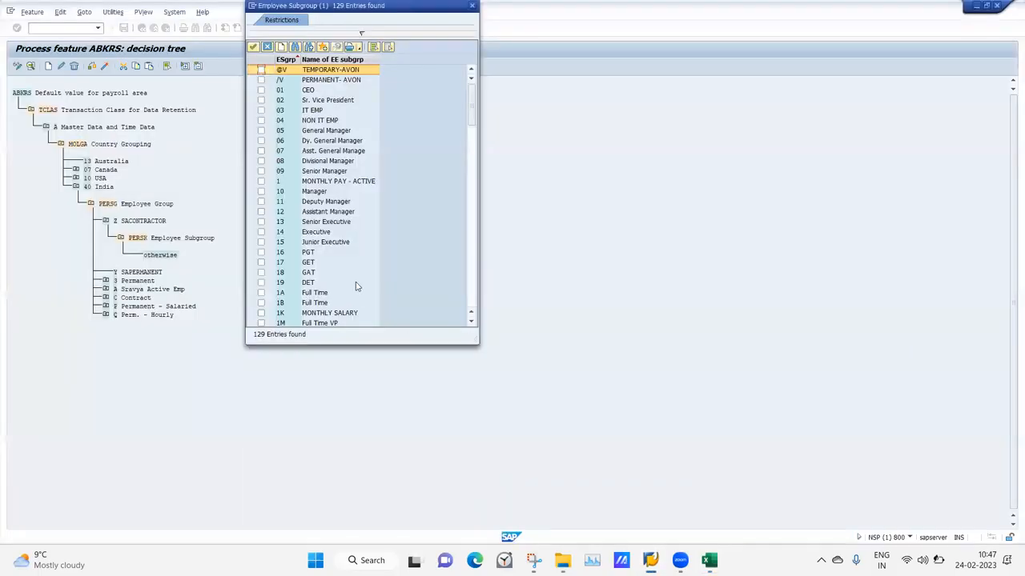
left_click_drag(470, 104, 487, 329)
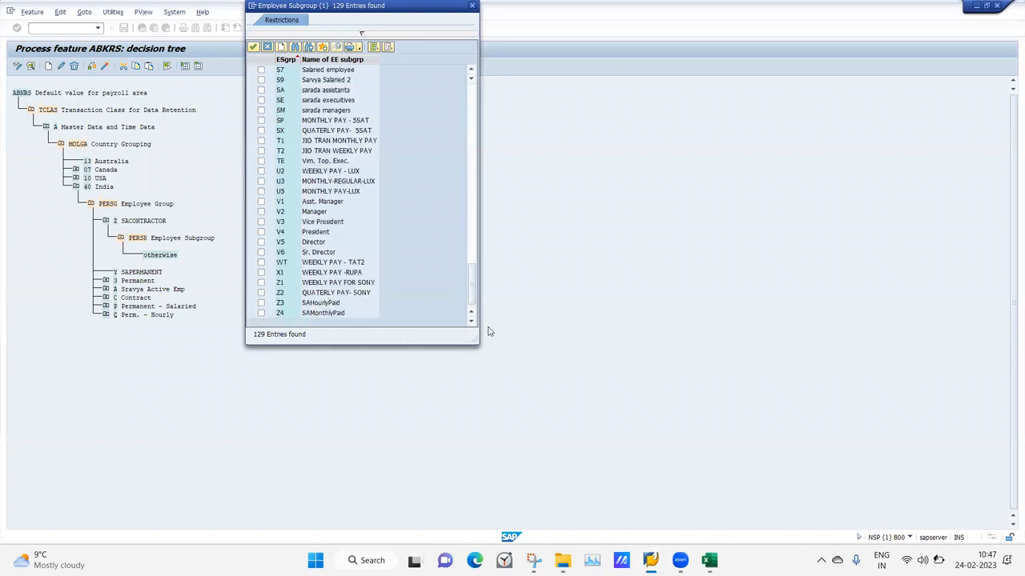
left_click(261, 303)
left_click(261, 313)
left_click(253, 48)
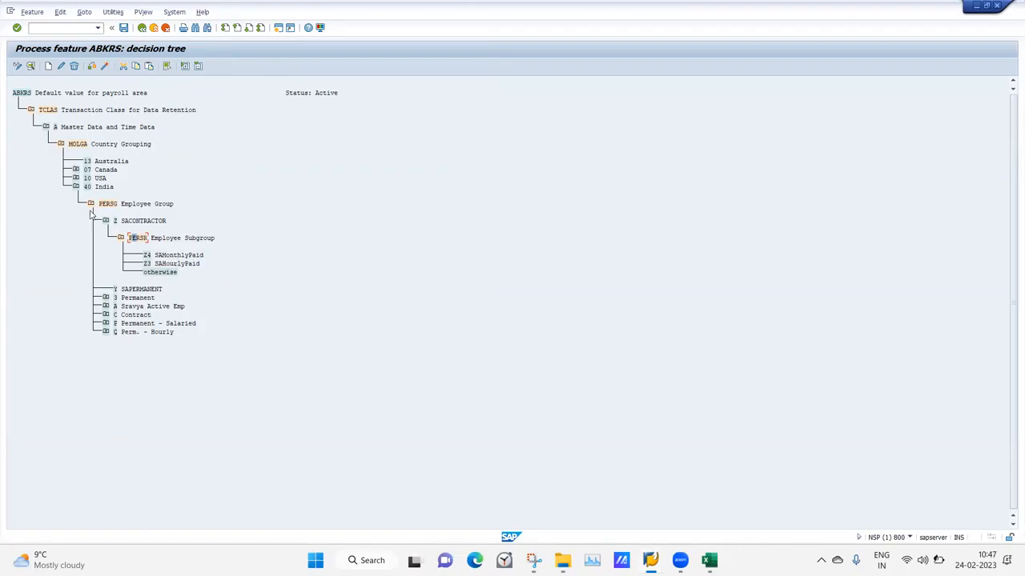
Create the return value SN under the Z4 SAMonthlyPaid node of SACONTRACTOR
left_click(147, 257)
left_click(48, 67)
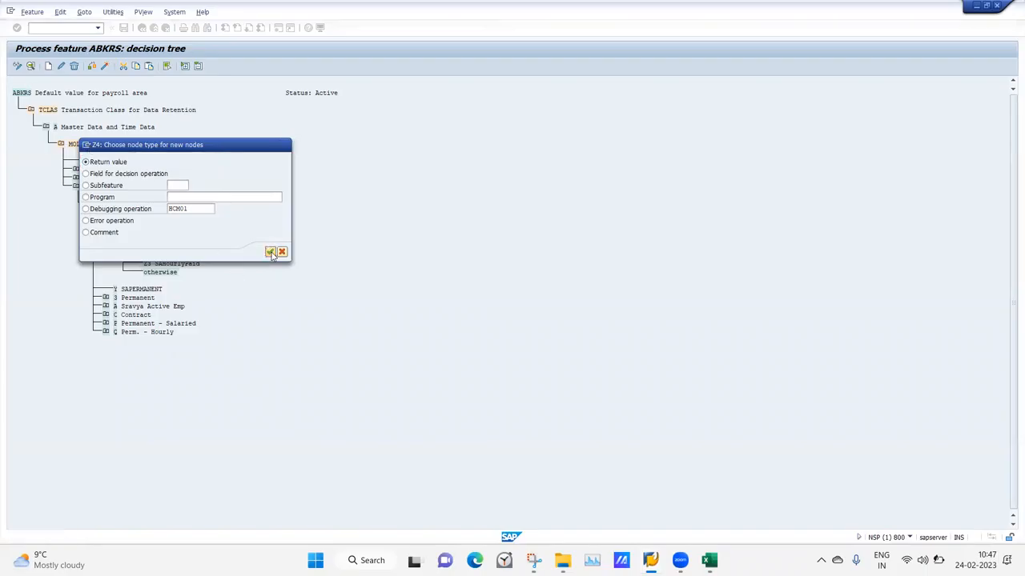
left_click(269, 253)
type("SN")
key("Return")
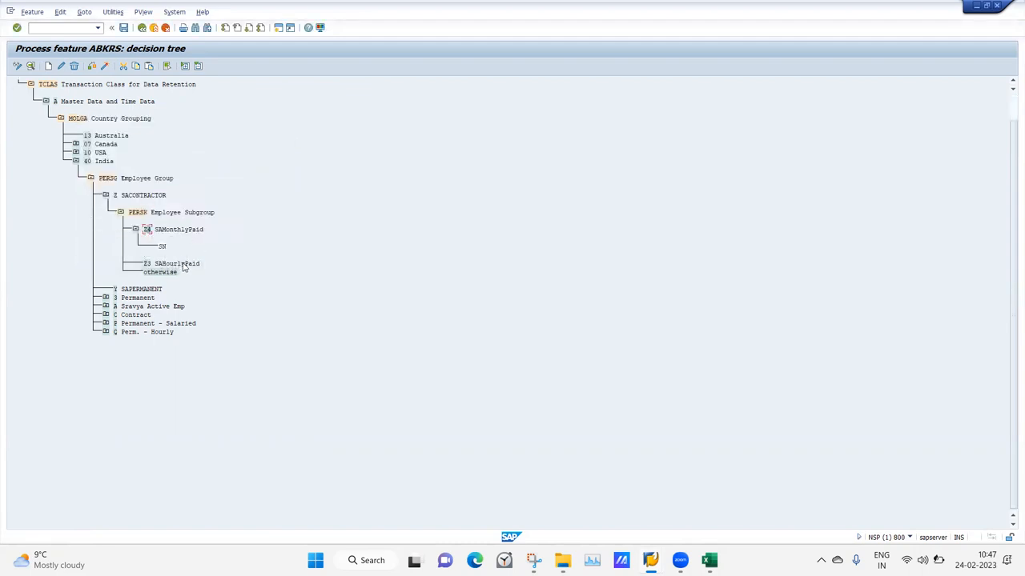
Create the return value SG under the Z3 SAHourlyPaid node of SACONTRACTOR
left_click(146, 264)
left_click(48, 67)
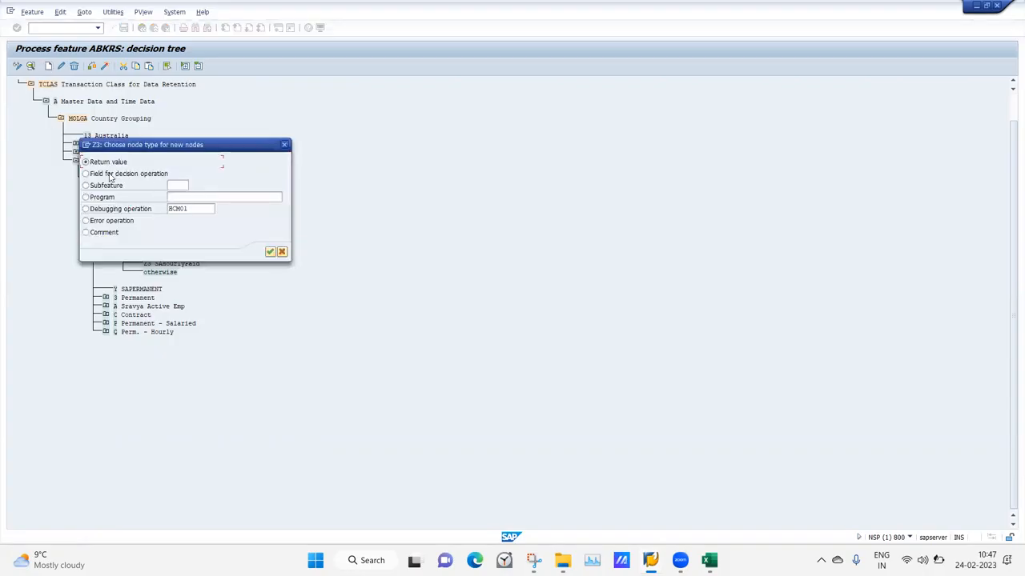
left_click(270, 253)
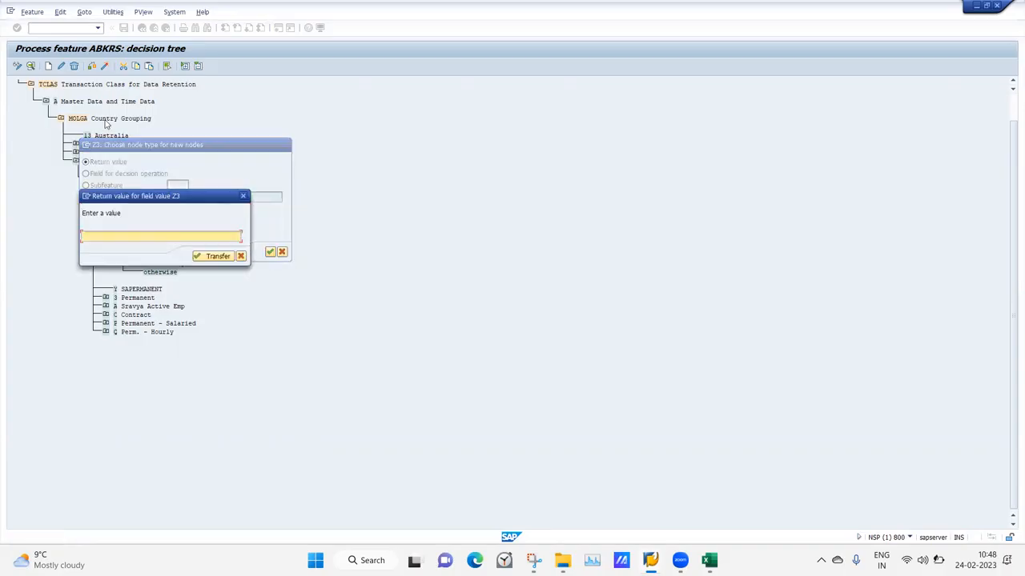
type("SG")
key("Return")
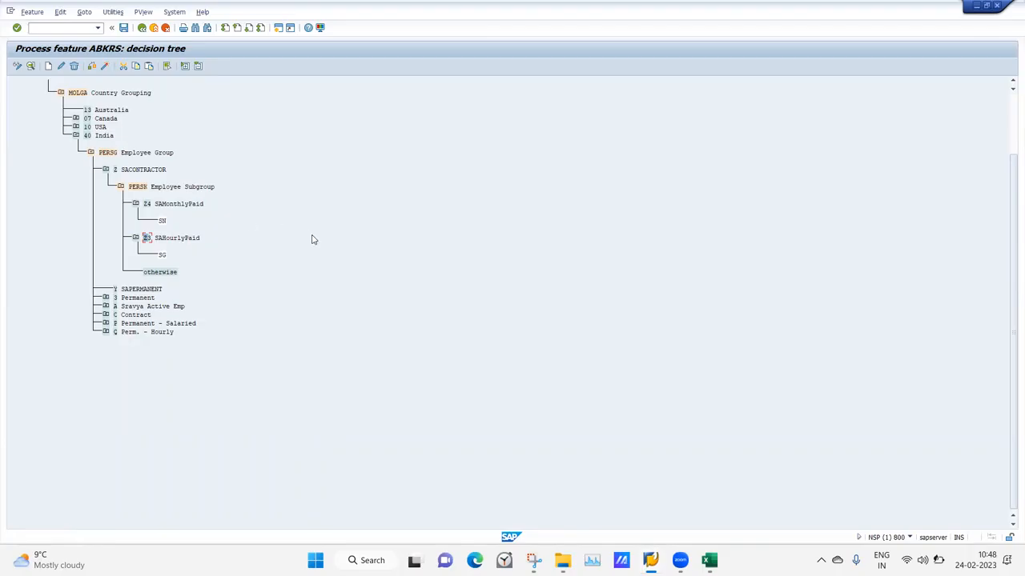
Review India's employee group branches by collapsing and reopening Z SACONTRACTOR and expanding 3 Permanent
left_click(1010, 122)
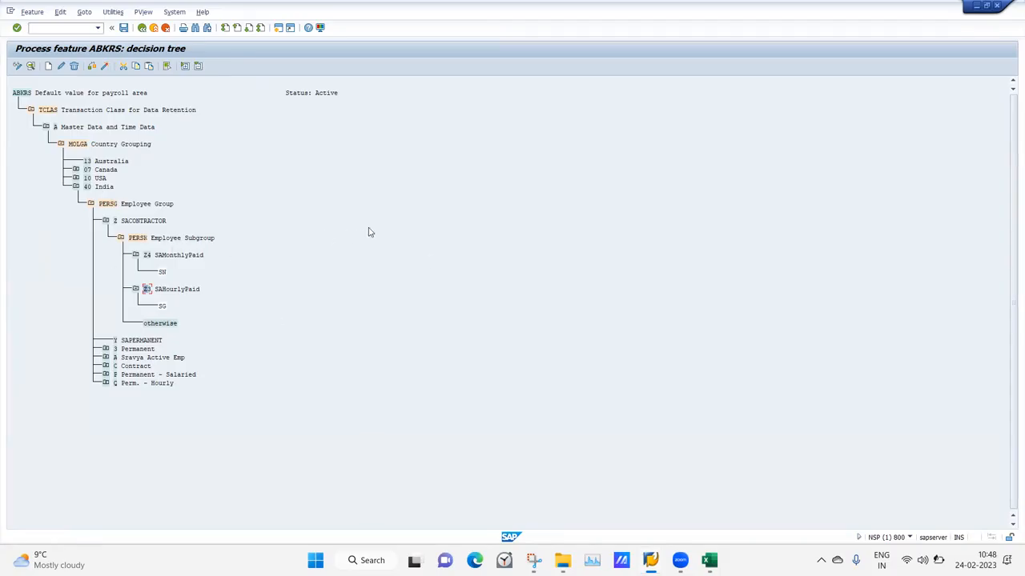
left_click(115, 340)
left_click(105, 222)
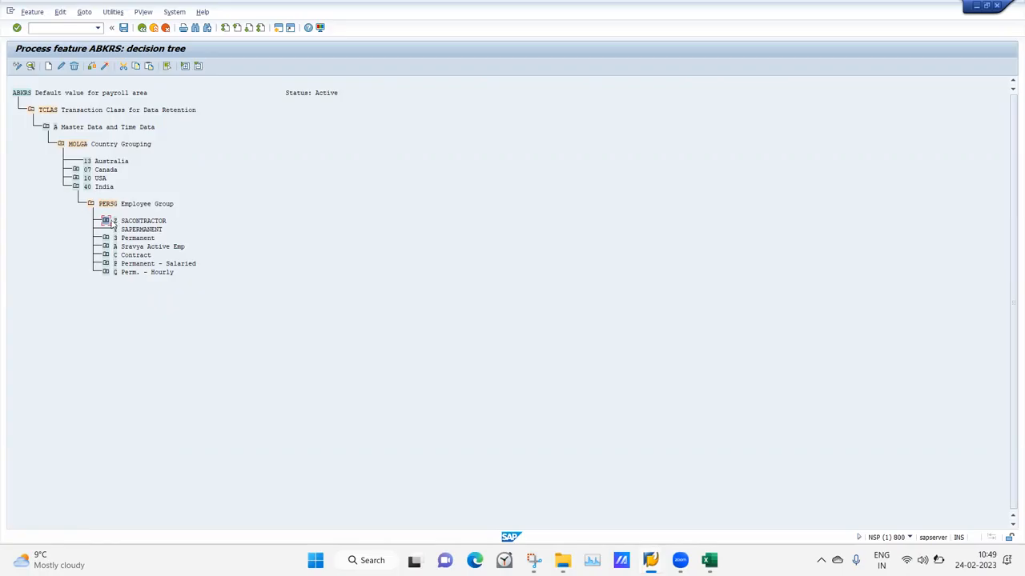
left_click(106, 222)
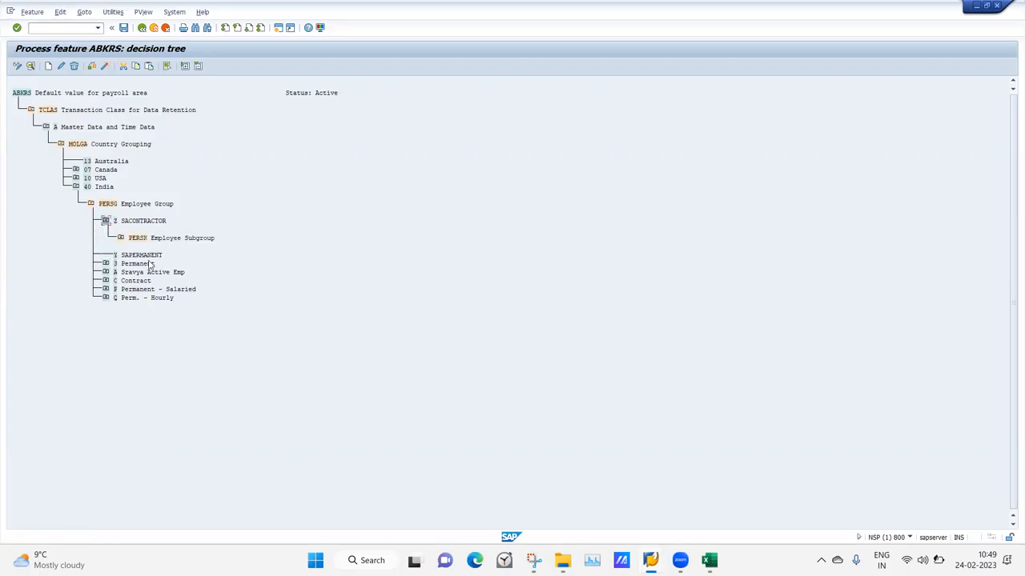
left_click(106, 264)
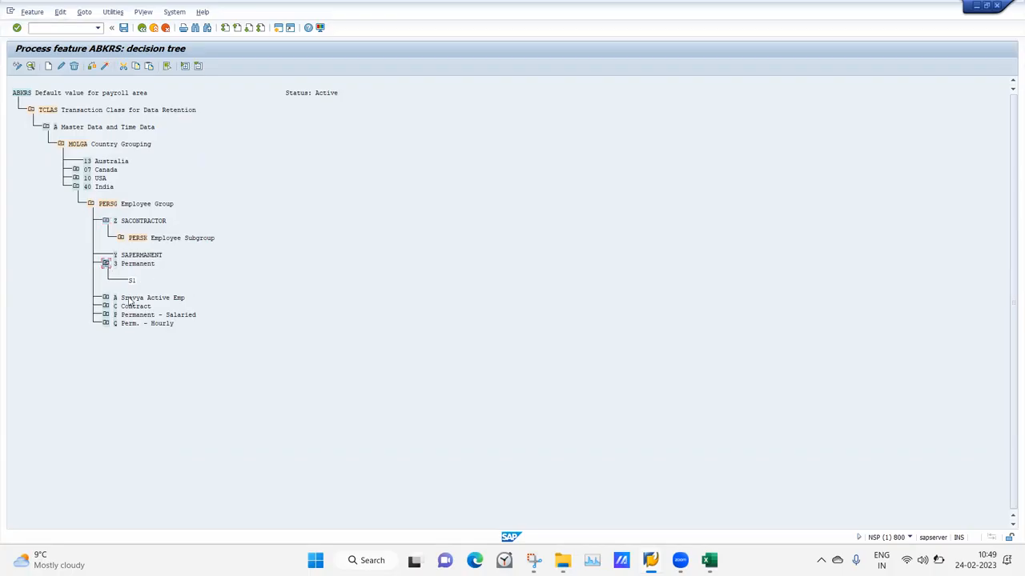
Review SACONTRACTOR's Z3 and Z4 subgroup nodes and their return values, comparing them with the assignments on the CLASS10 sheet in Excel
left_click(106, 264)
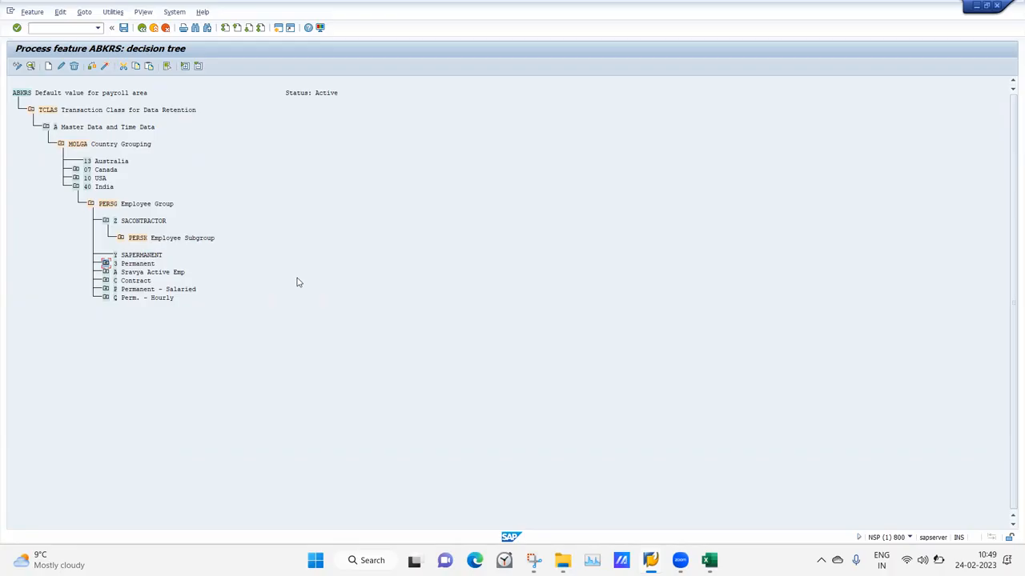
left_click(120, 238)
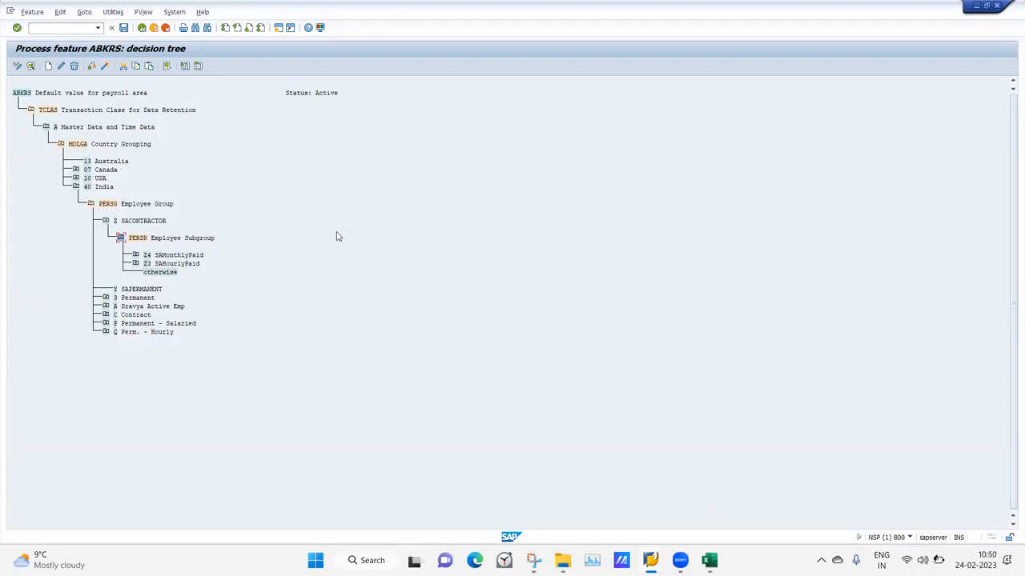
left_click(709, 561)
left_click(533, 255)
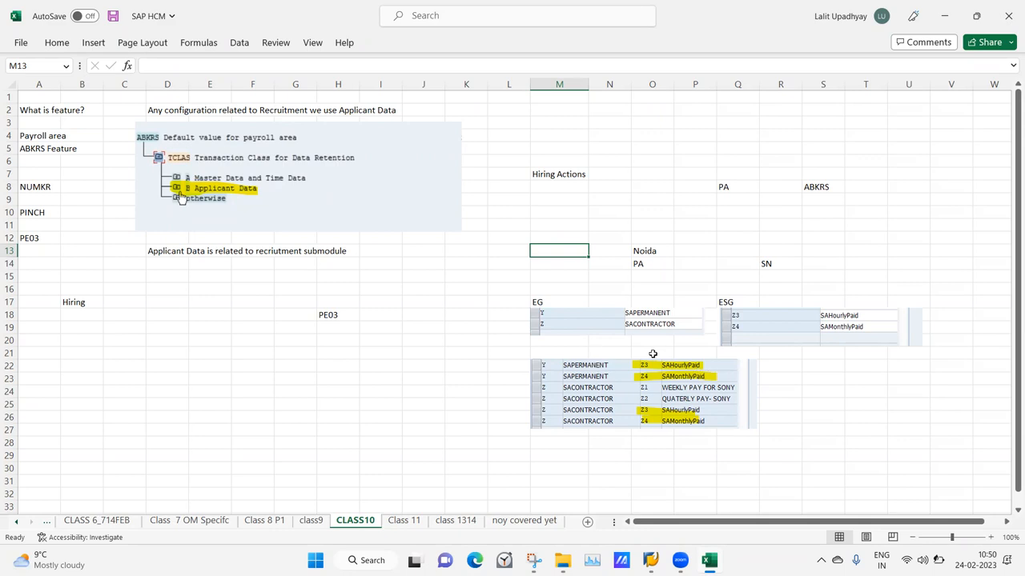
left_click(470, 381)
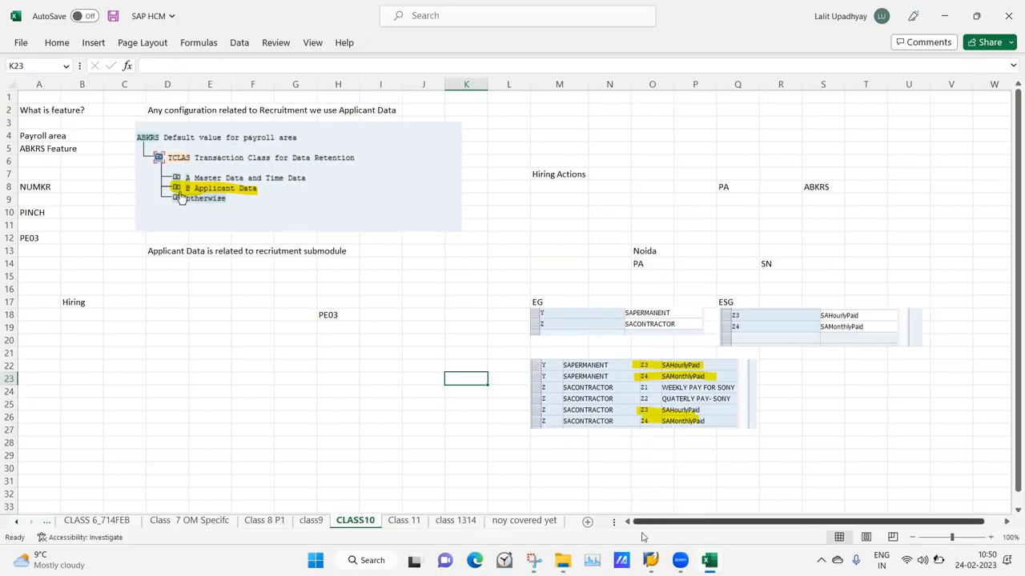
left_click(650, 560)
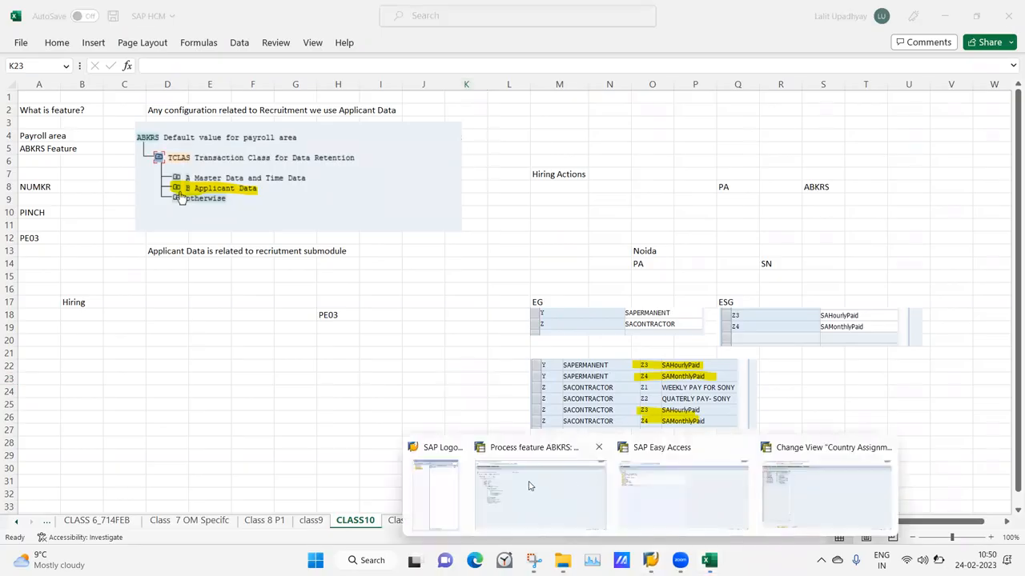
left_click(571, 483)
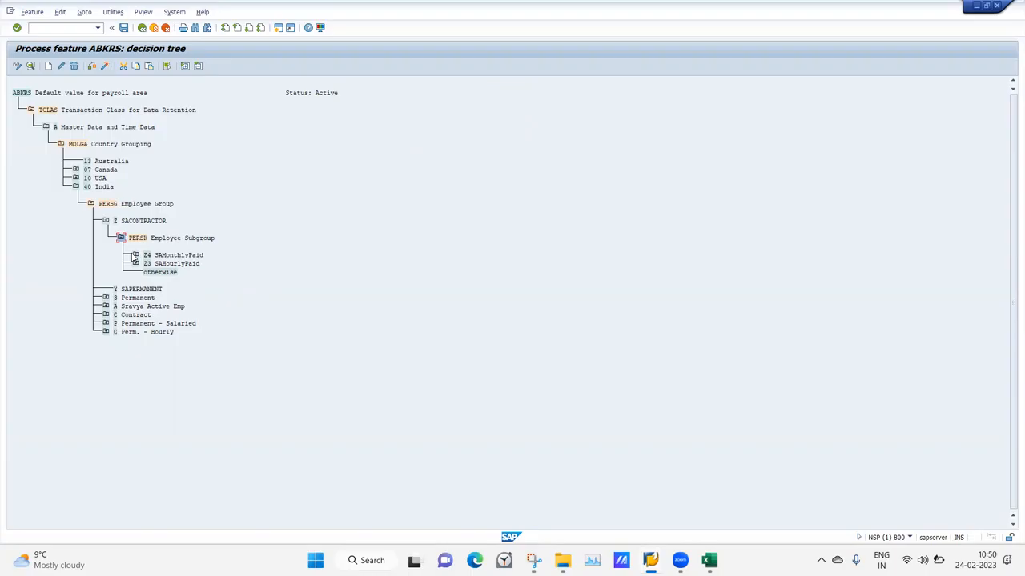
left_click(135, 255)
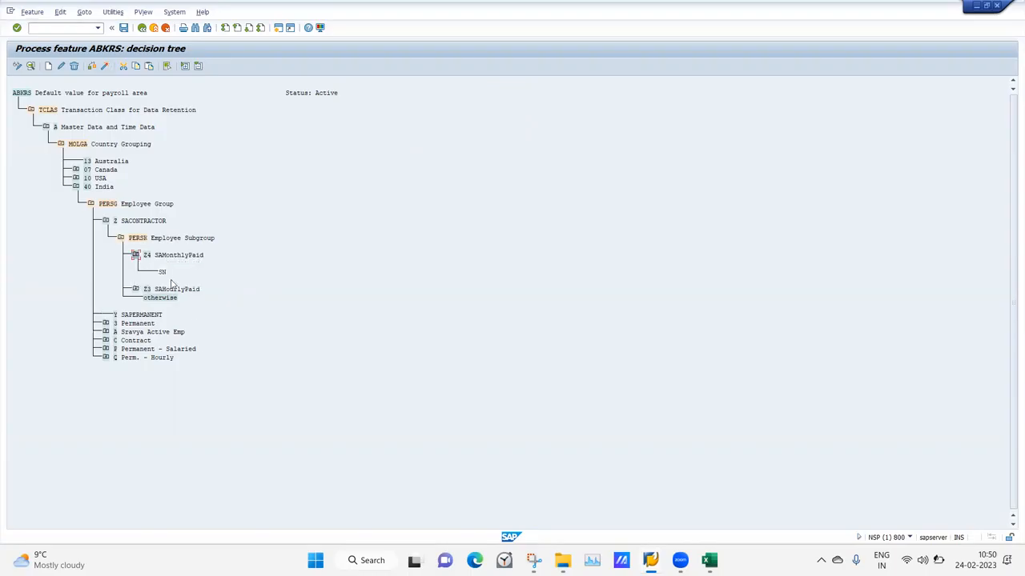
left_click(135, 289)
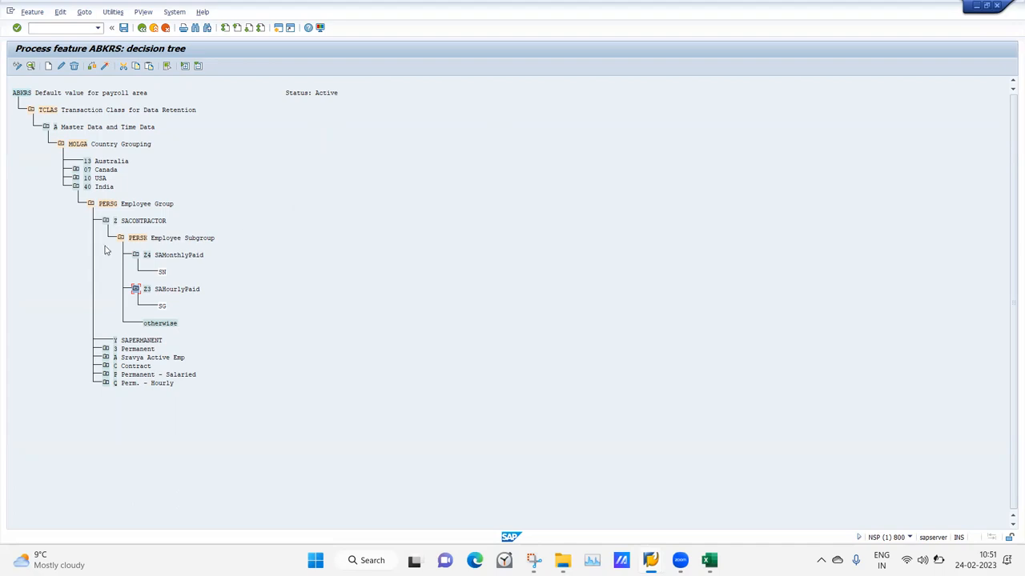
Create a blank return value under the otherwise node of SACONTRACTOR's employee subgroup branch
left_click(152, 326)
left_click(48, 67)
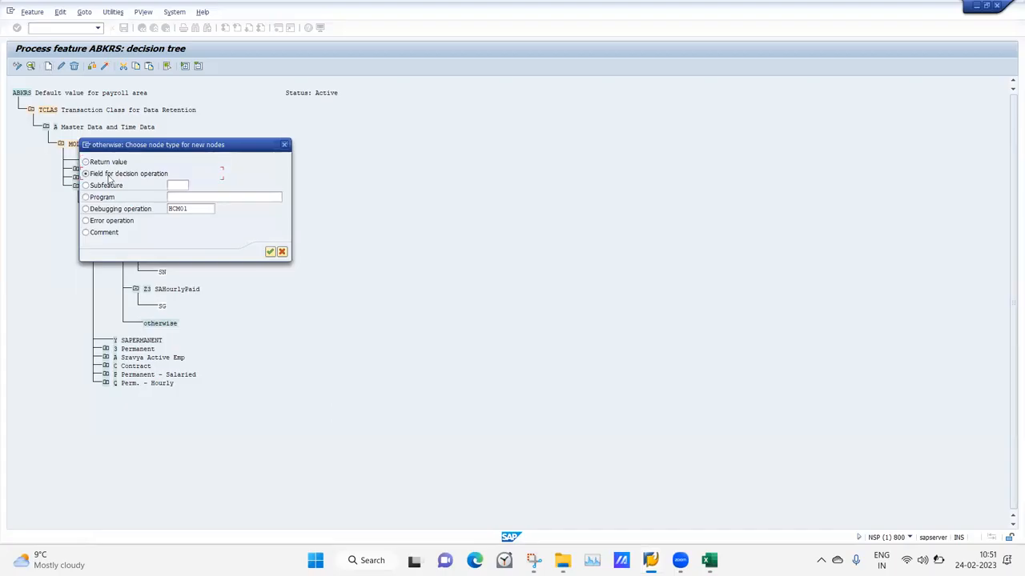
left_click(270, 252)
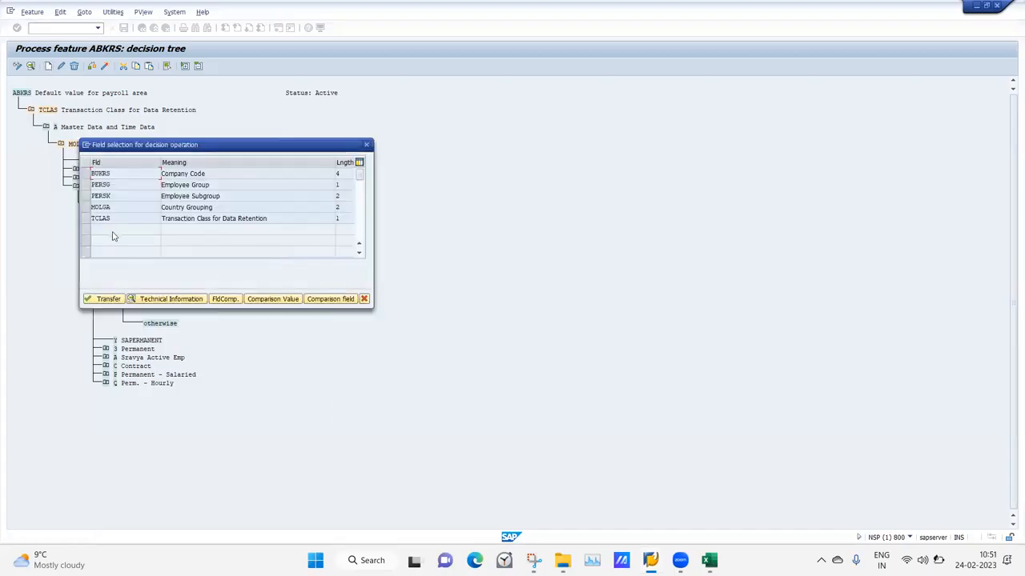
left_click(368, 147)
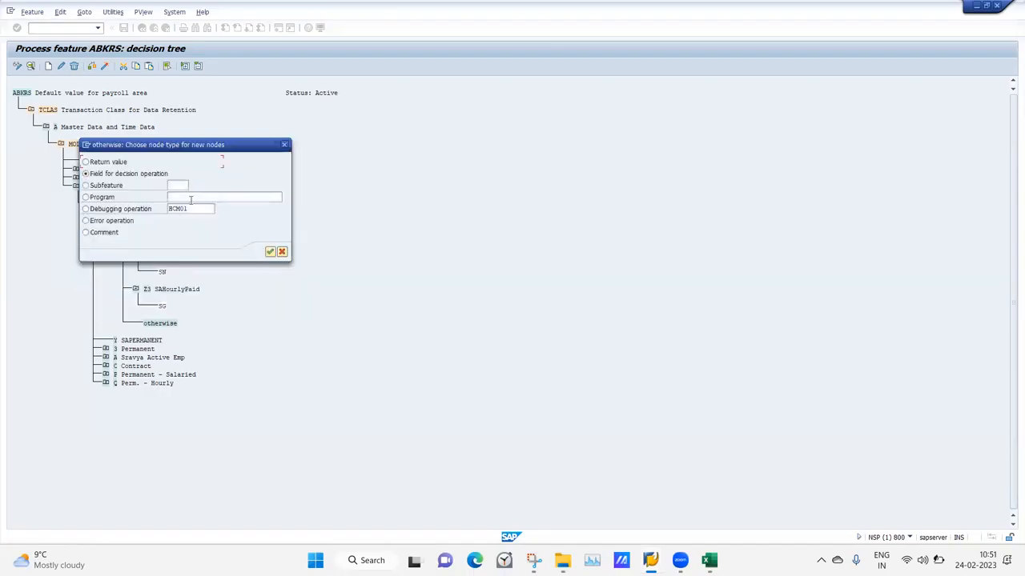
left_click(270, 253)
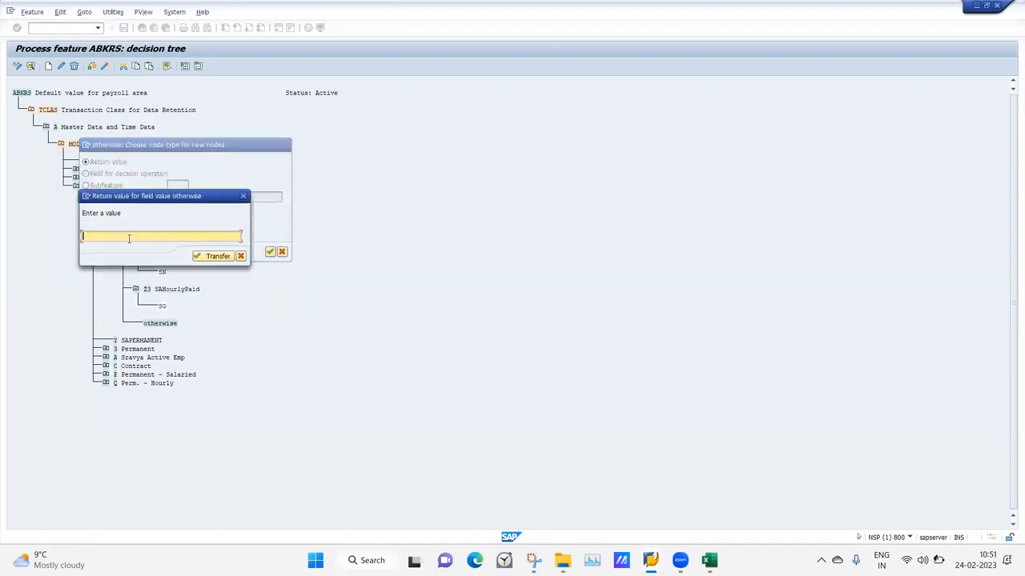
left_click(212, 256)
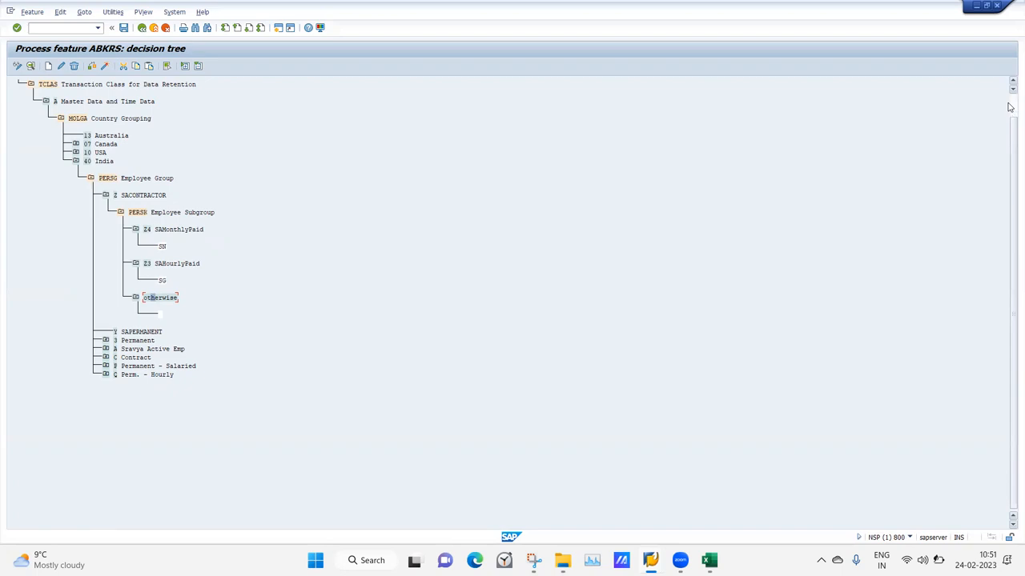
scroll(1009, 107, "up", 1)
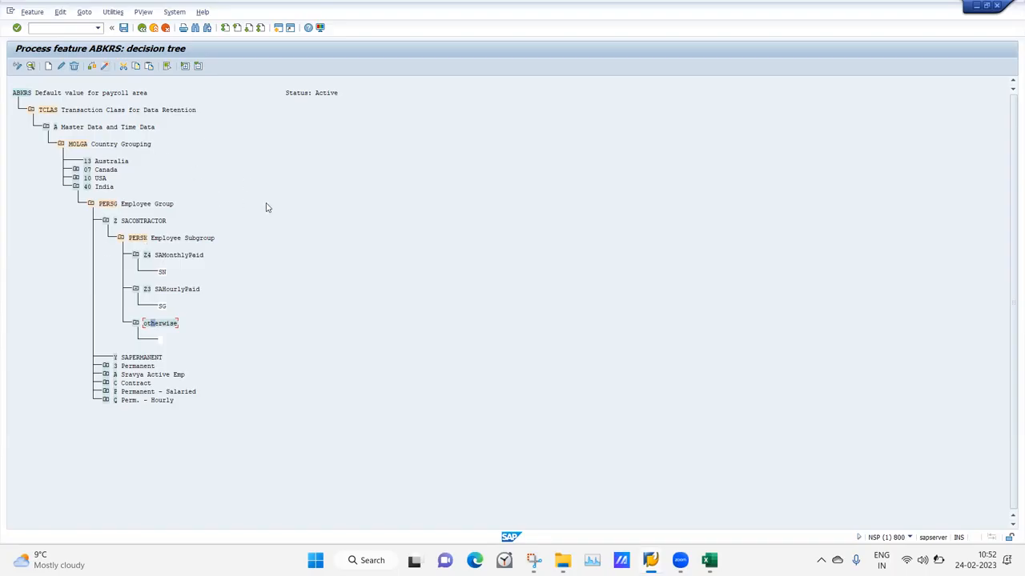
Check the decision tree and create a blank return value under the 13 Australia node
left_click(91, 67)
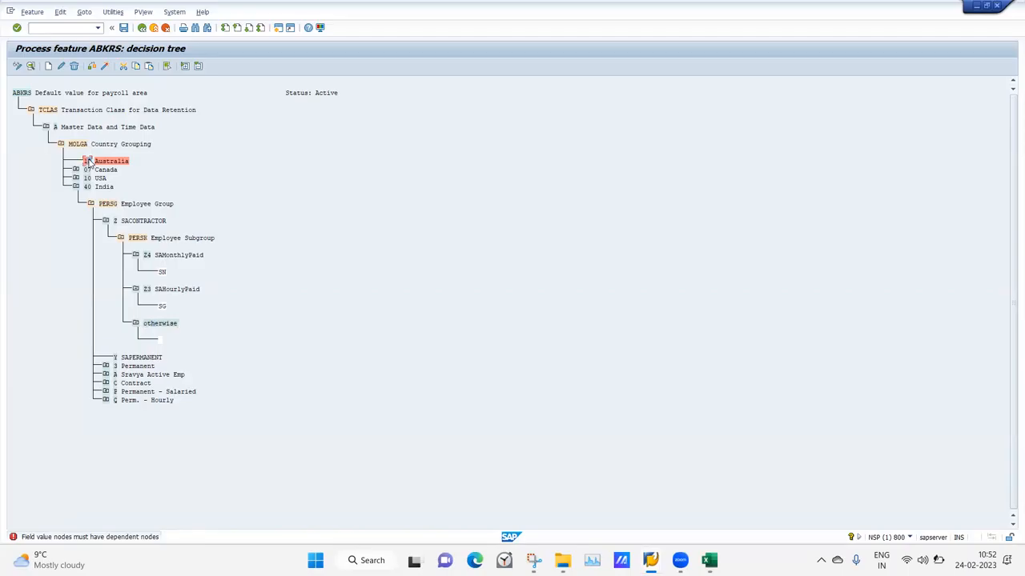
left_click(48, 67)
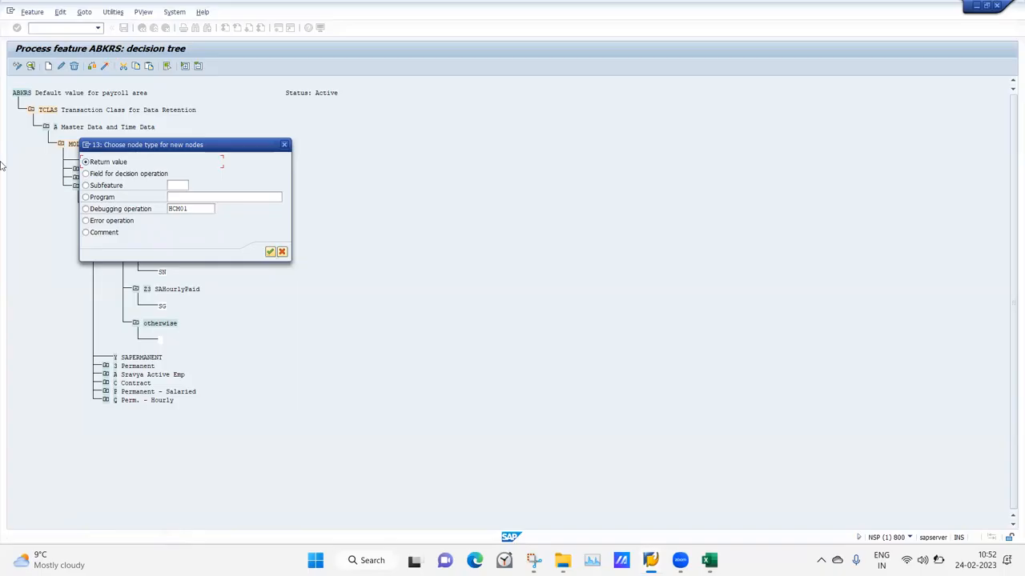
left_click_drag(168, 146, 353, 162)
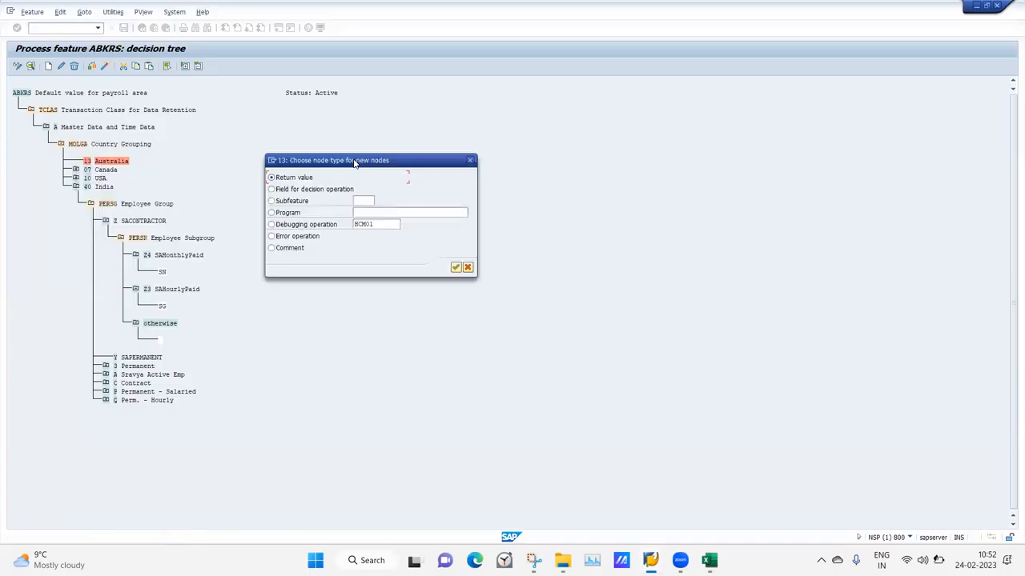
left_click(456, 268)
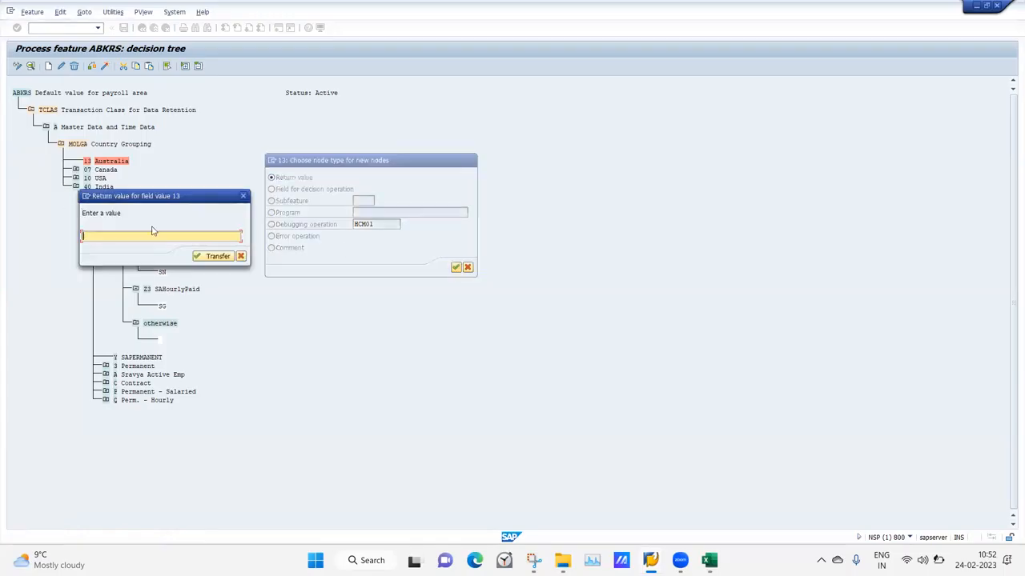
left_click(210, 258)
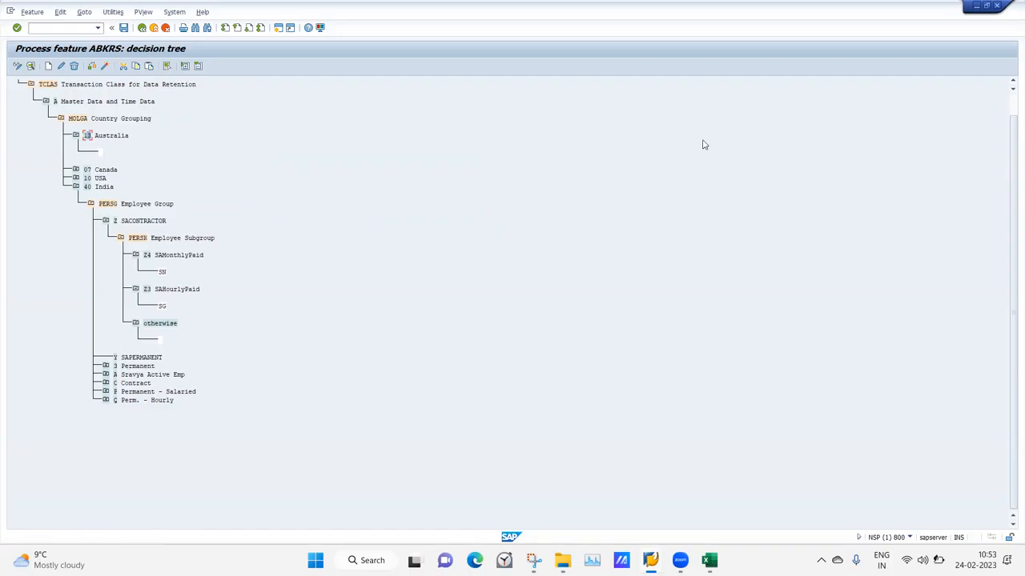
scroll(1000, 102, "up", 1)
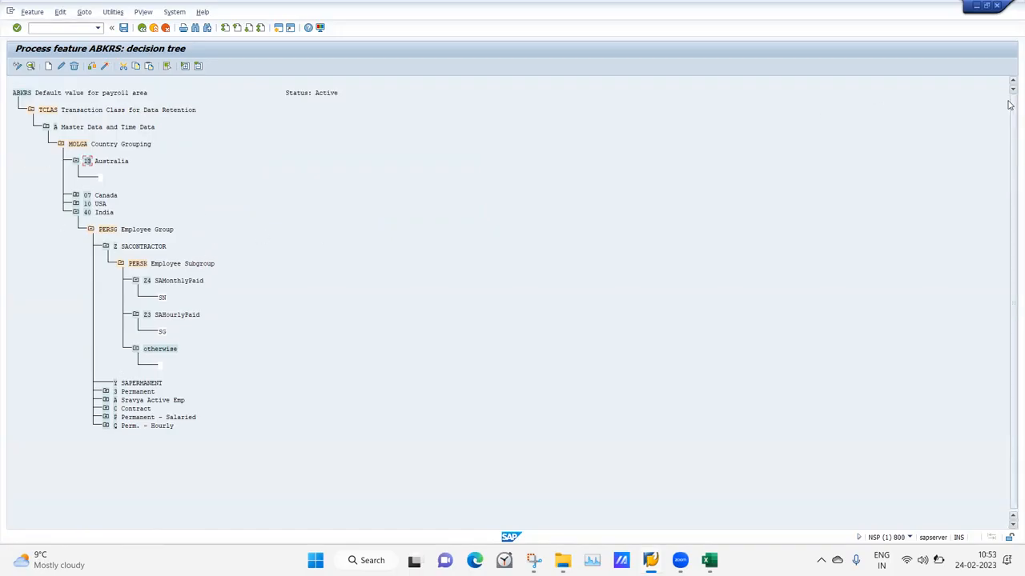
Recheck the decision tree and create a blank return value under India's Y SAPERMANENT node
left_click(92, 68)
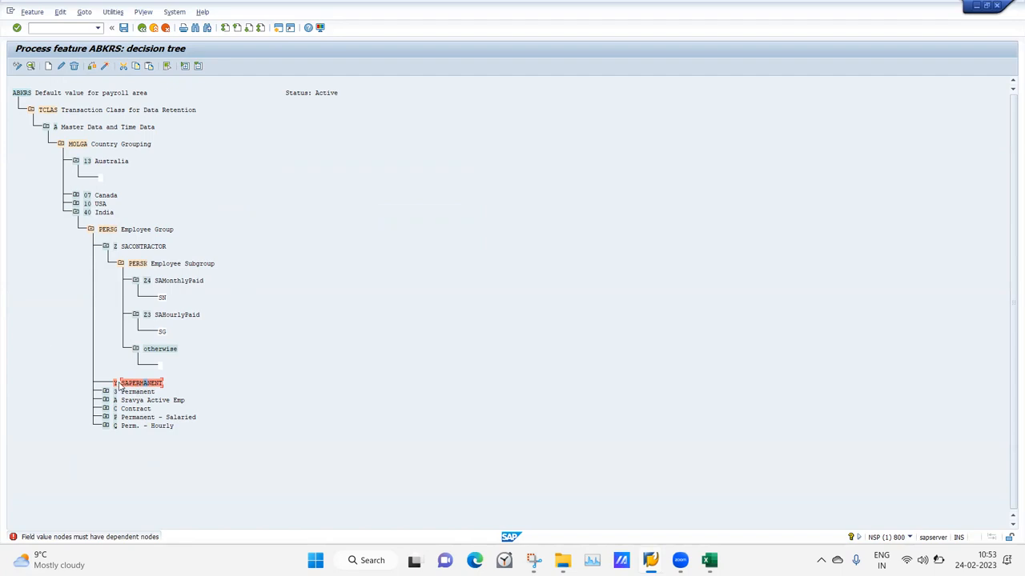
left_click(48, 66)
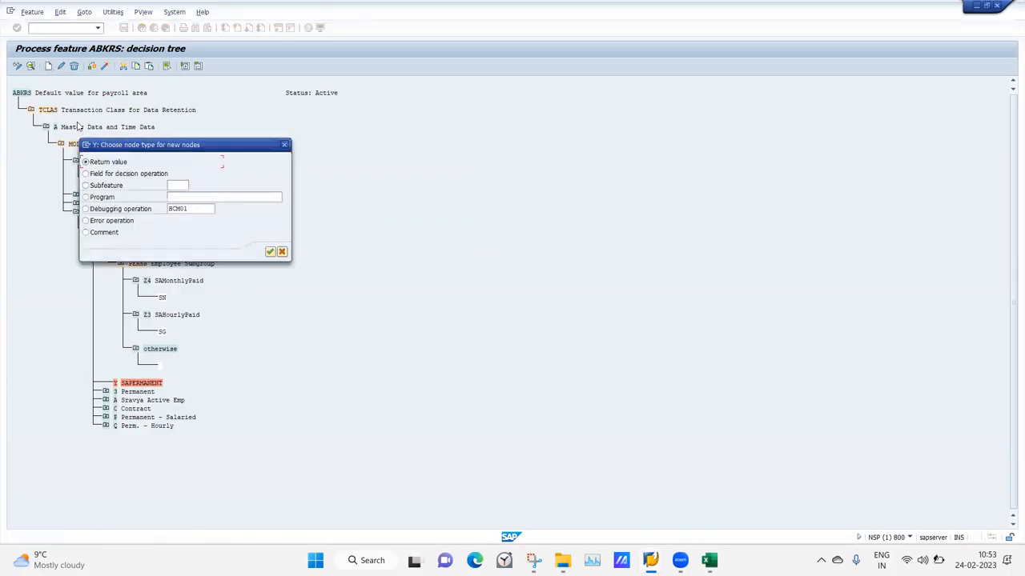
left_click(270, 251)
left_click(217, 256)
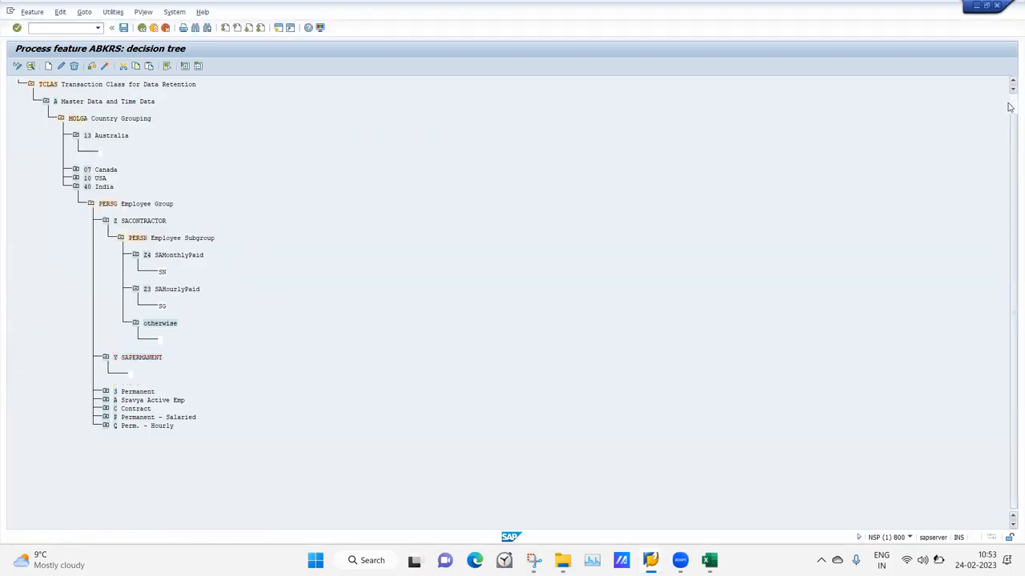
scroll(1010, 106, "up", 1)
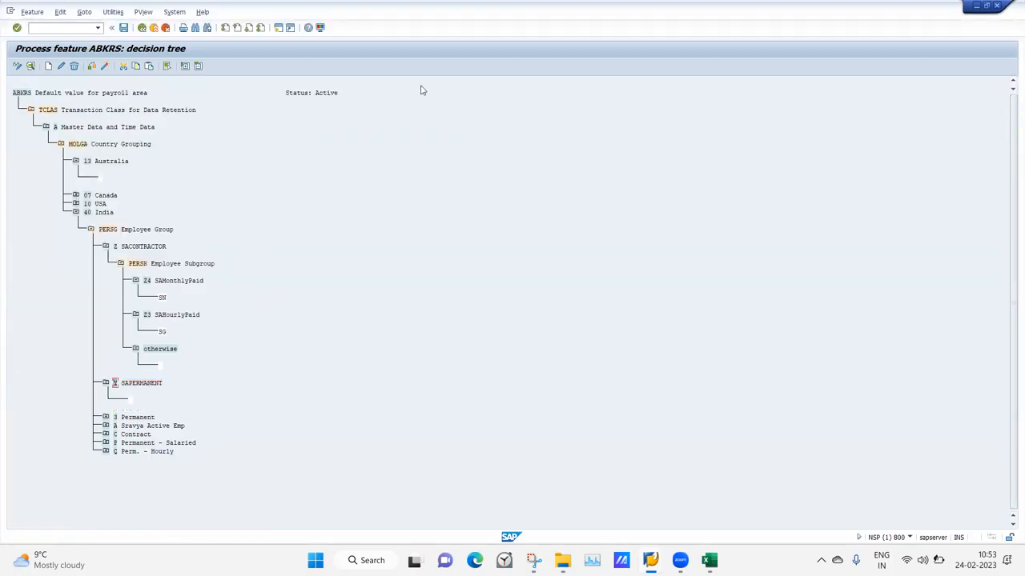
Run a final check of the decision tree and activate feature ABKRS using the DEMOEXAMPLE customizing request
left_click(92, 67)
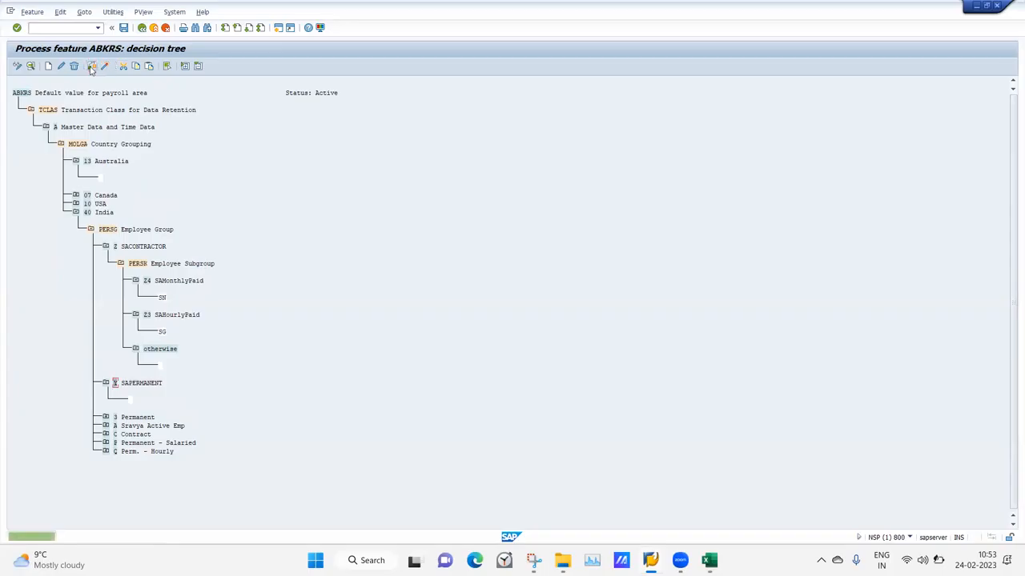
mouse_move(85, 551)
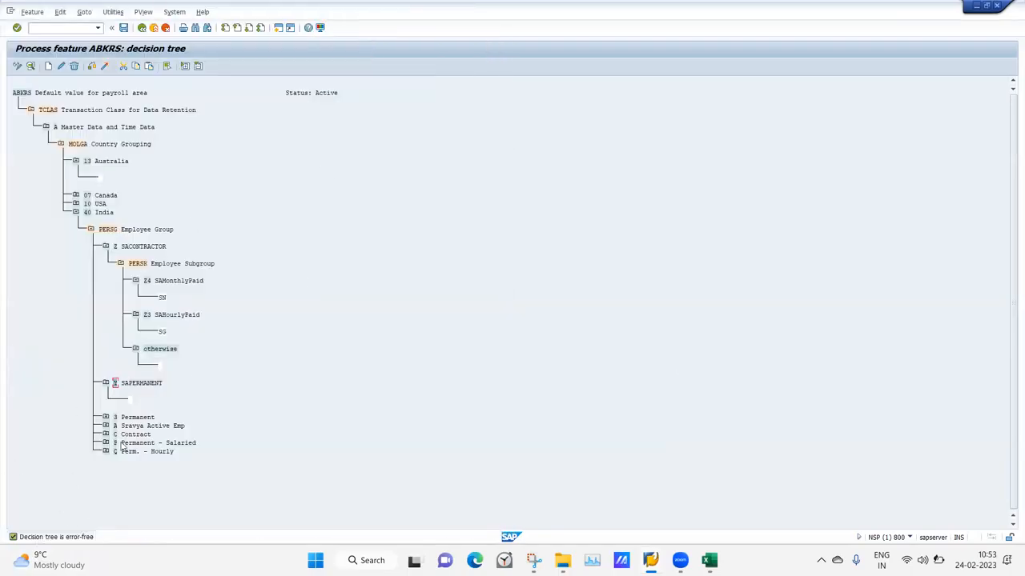
left_click(104, 68)
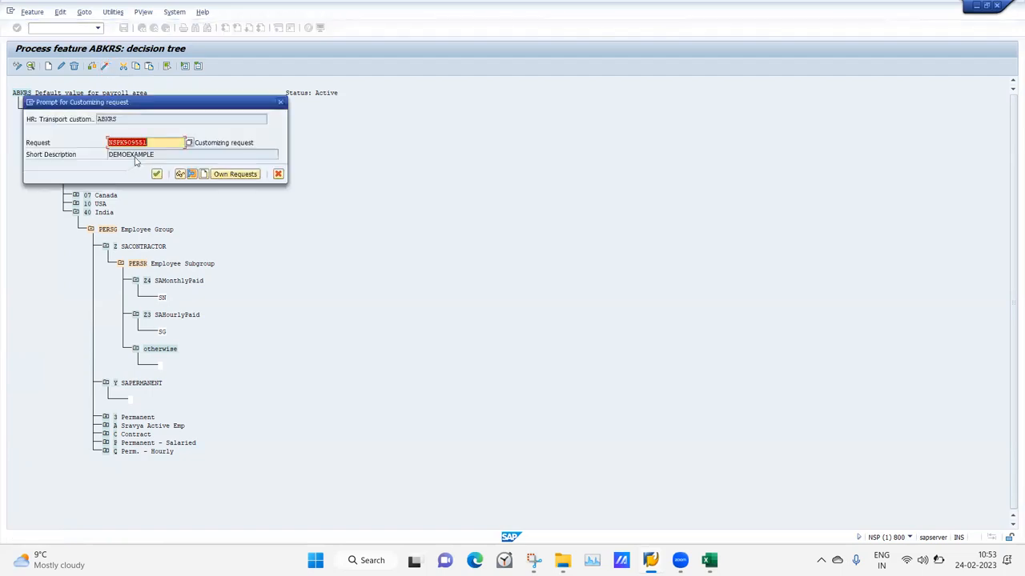
left_click(157, 175)
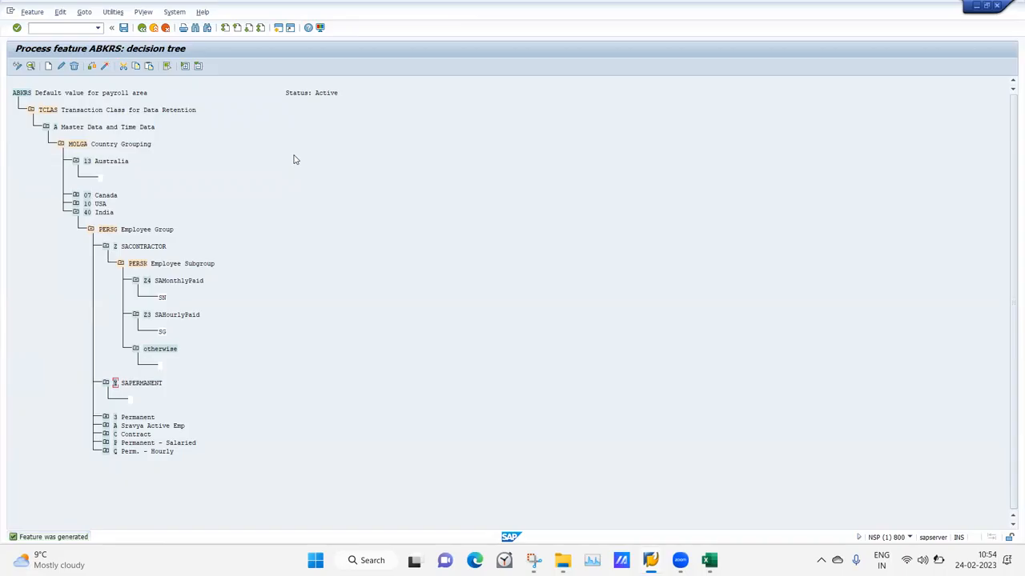
Capture a screen snip of the India branch from 40 India down to SACONTRACTOR's otherwise node
left_click(534, 561)
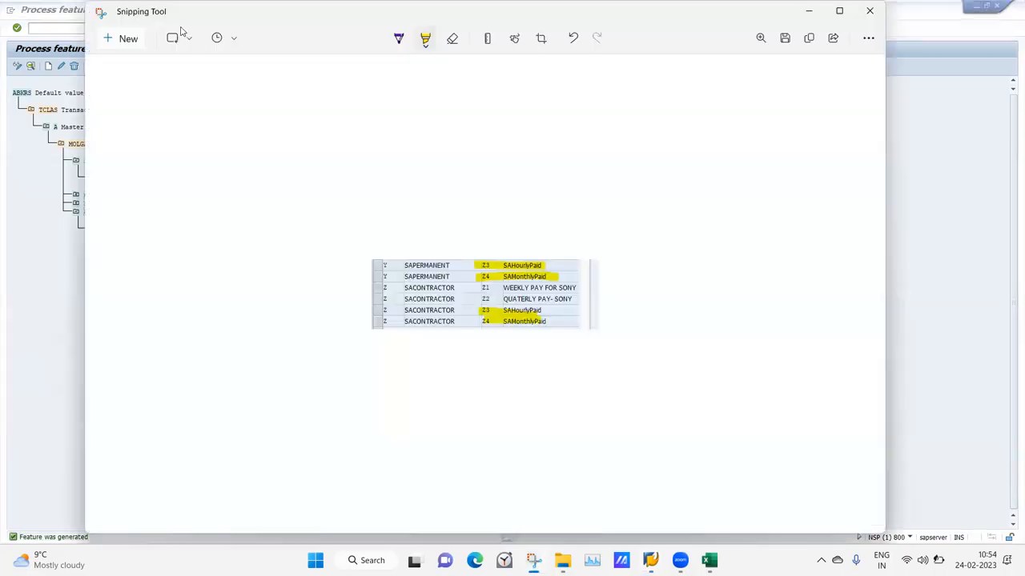
left_click(29, 132)
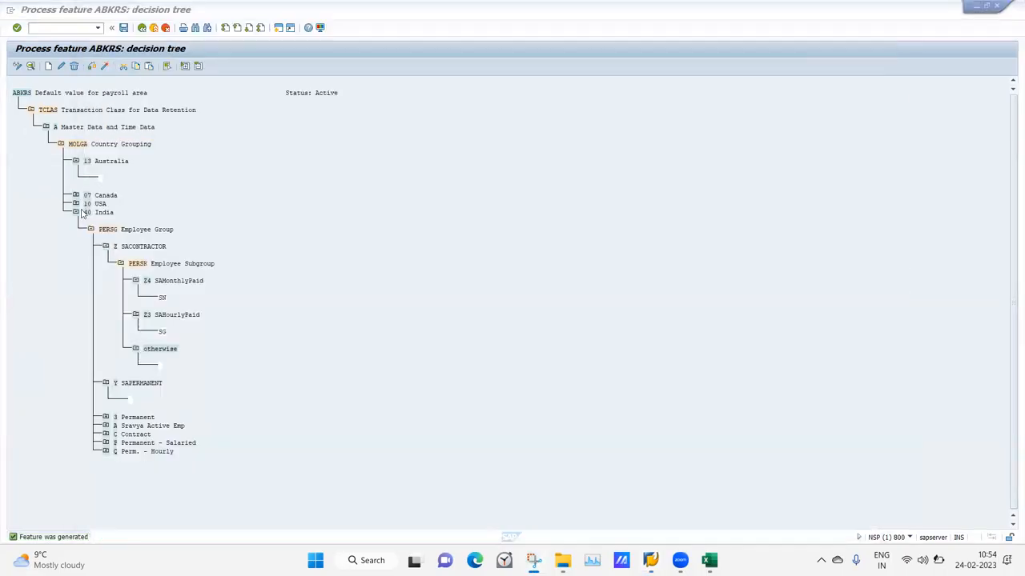
key("super+shift+s")
left_click_drag(65, 206, 289, 377)
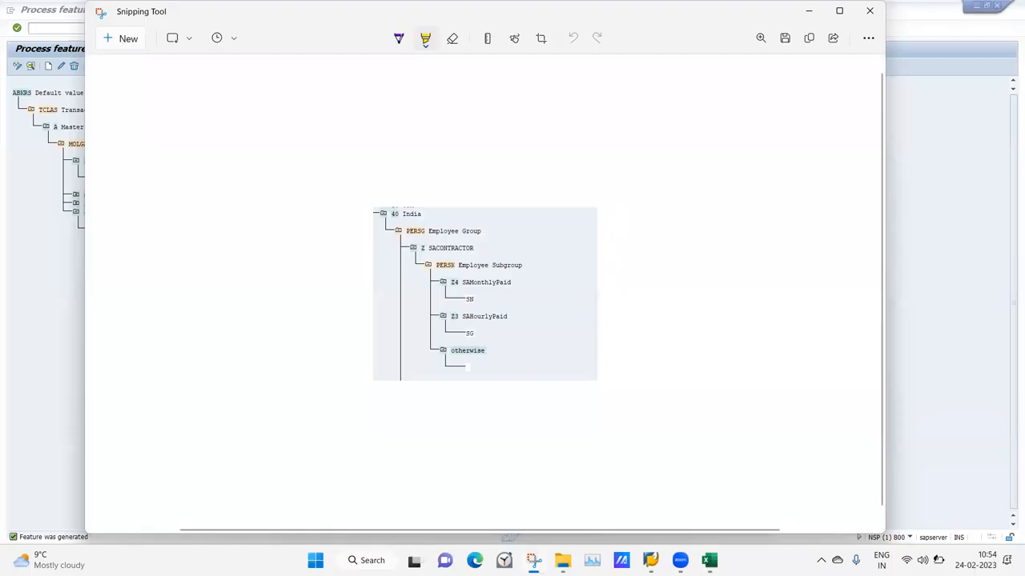
Switch to Excel and paste the decision tree snip at cell C21 of the CLASS10 sheet
key("alt+Tab")
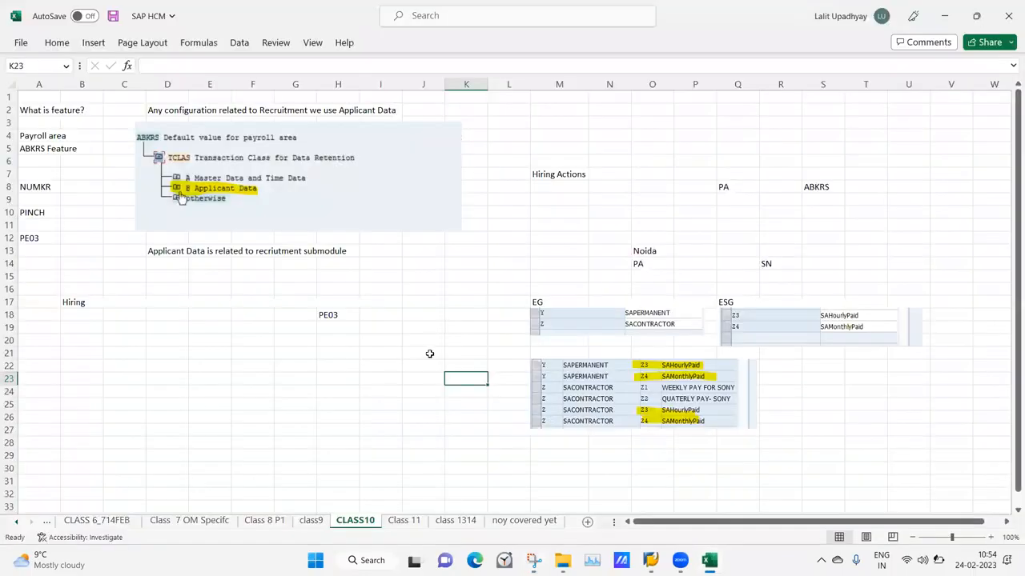
left_click(132, 358)
key("ctrl+v")
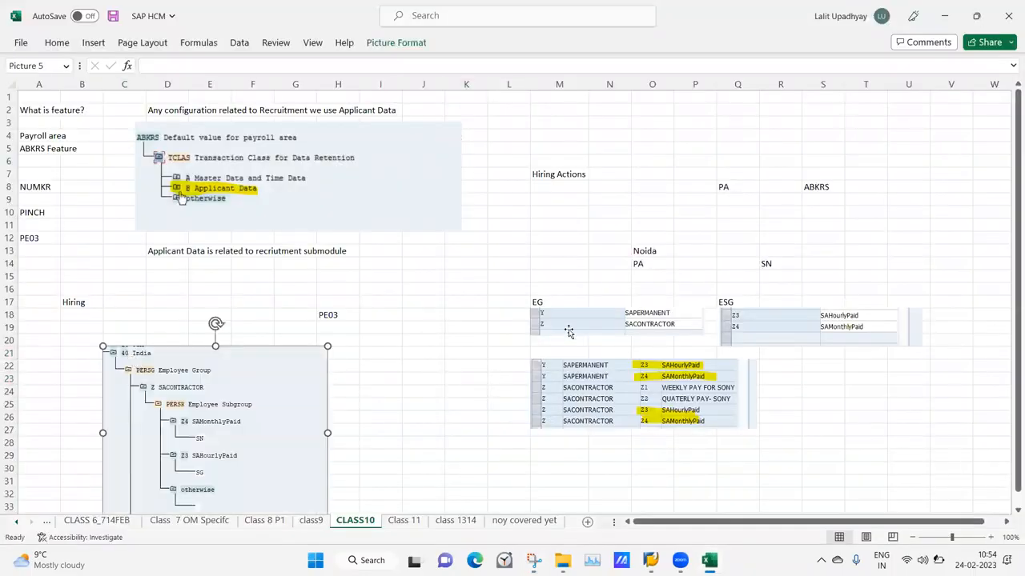
left_click_drag(1014, 307, 1013, 366)
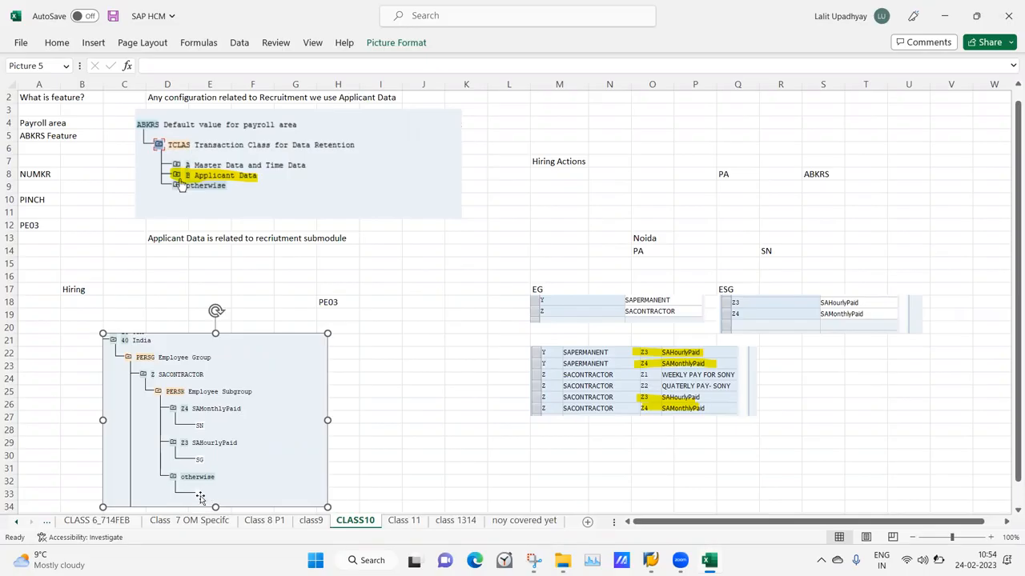
left_click(373, 468)
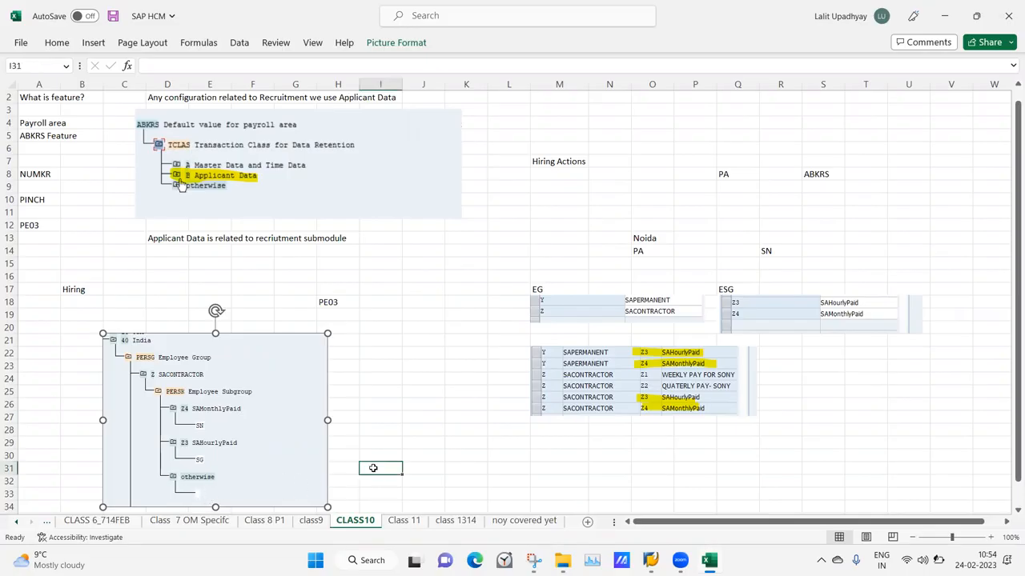
Switch to the SAP session with the Country Assignment view and start transaction PA40 in it
left_click(650, 561)
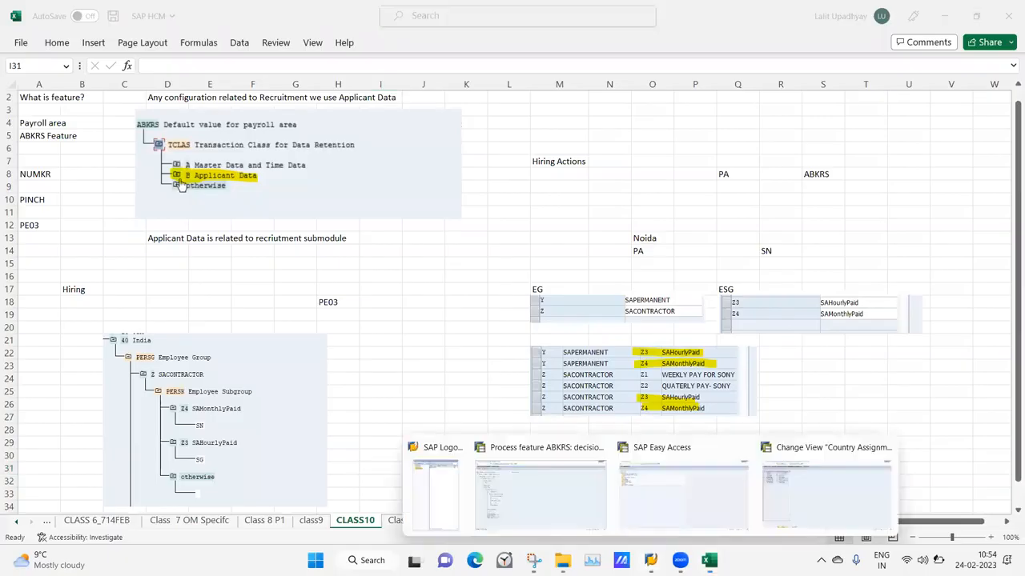
left_click(808, 497)
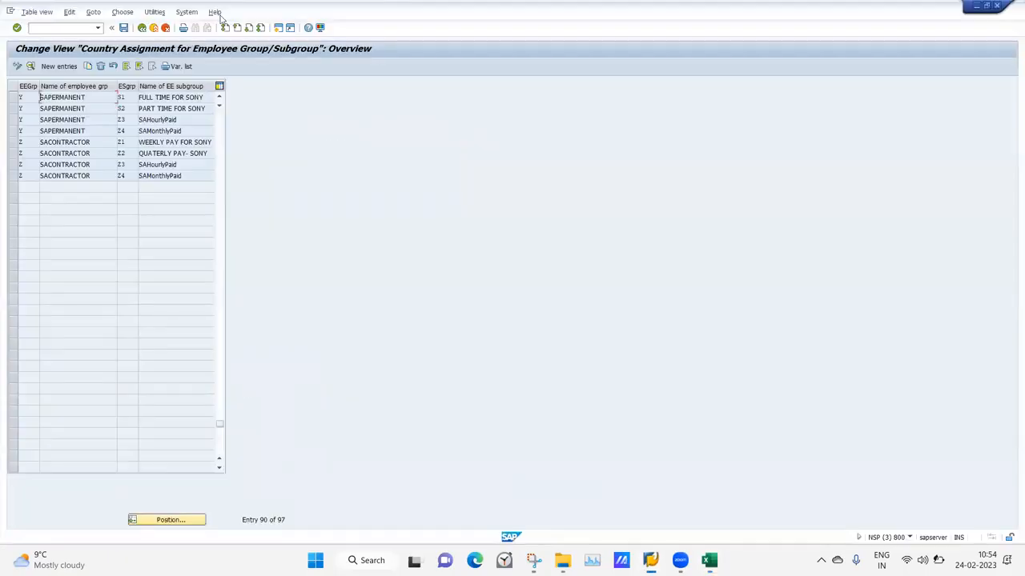
type("/npa40")
key("Return")
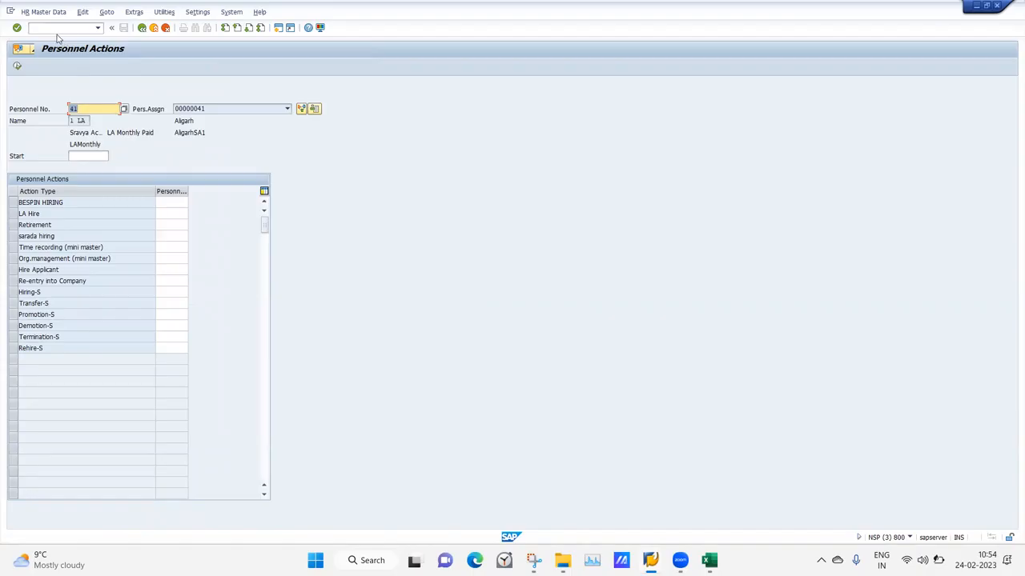
Switch to Excel and enter PA40 in cell M29 of the CLASS10 sheet
left_click(709, 560)
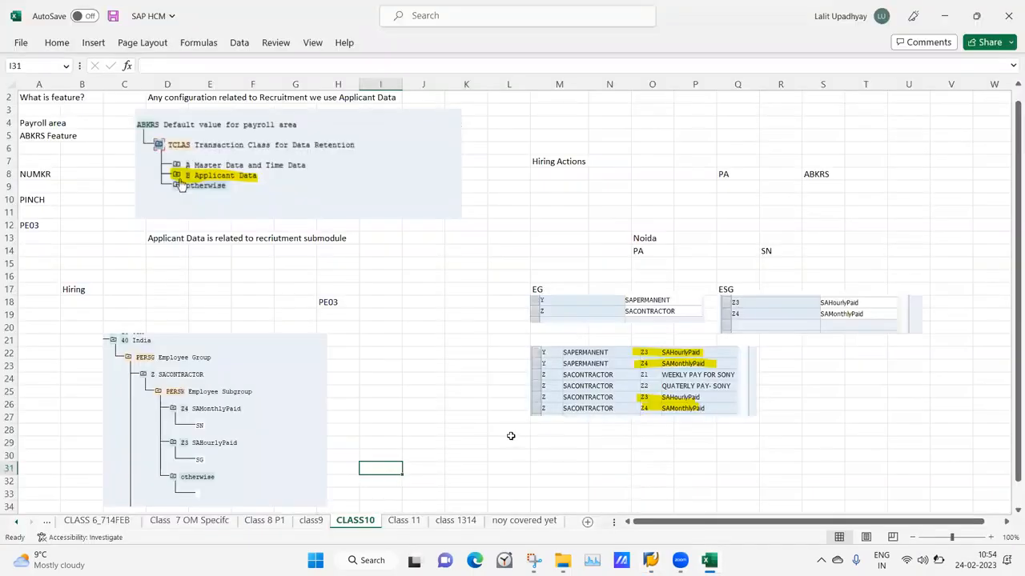
left_click(543, 444)
type("PA")
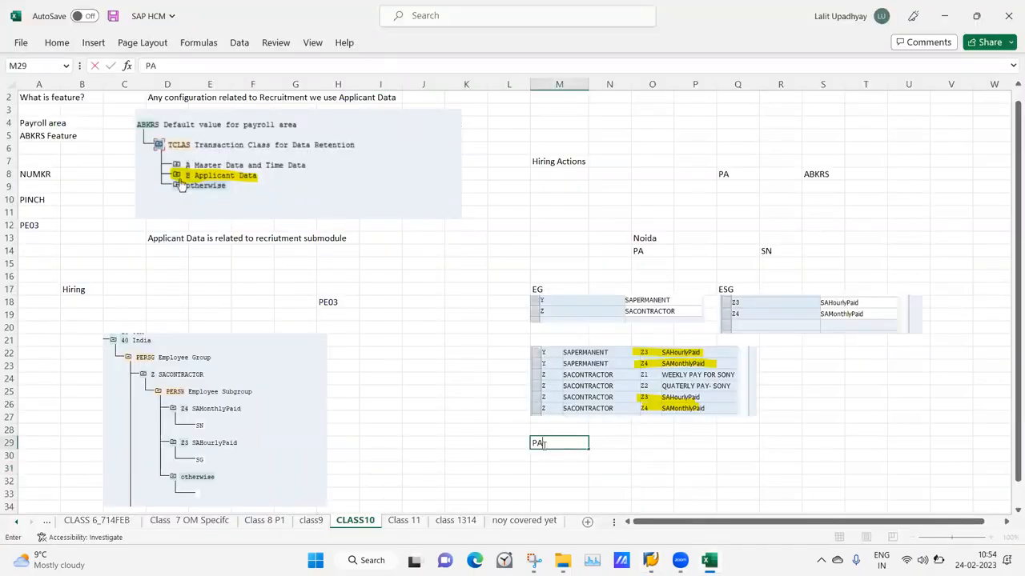
key("Return")
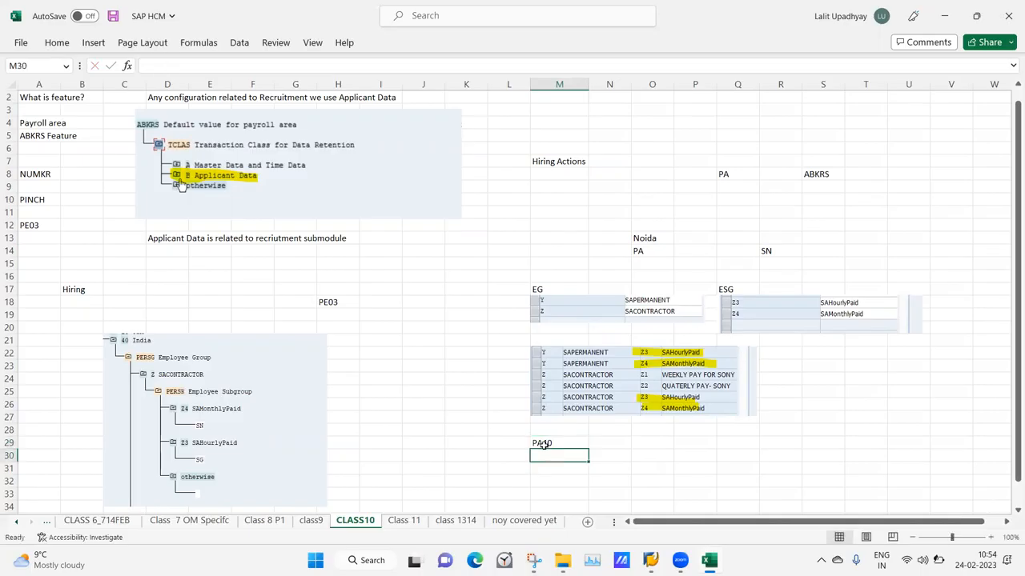
left_click(450, 440)
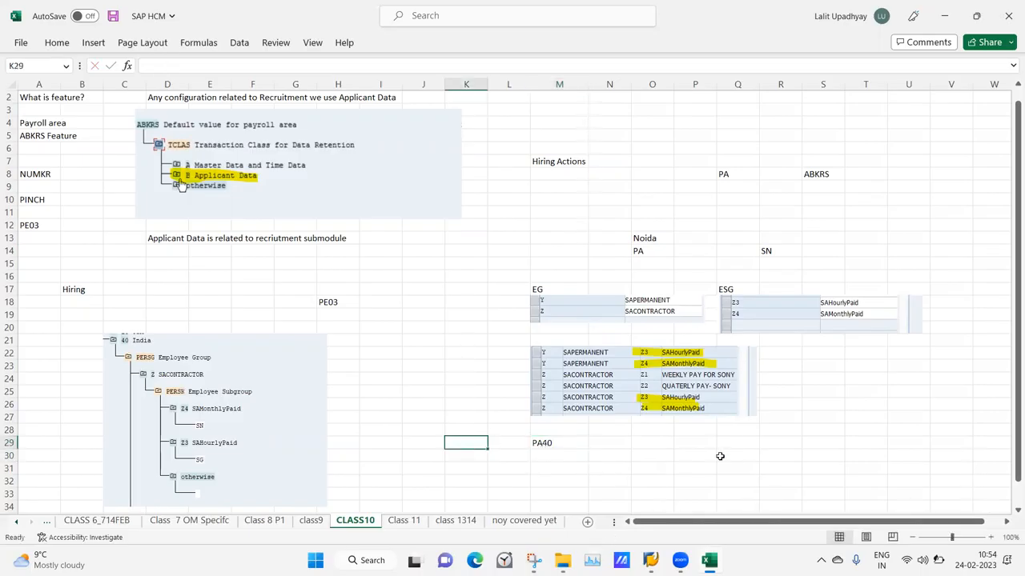
Enter PA20 in cell Q28 and PA30 in cell R28 beside it
left_click(727, 430)
type("PA20")
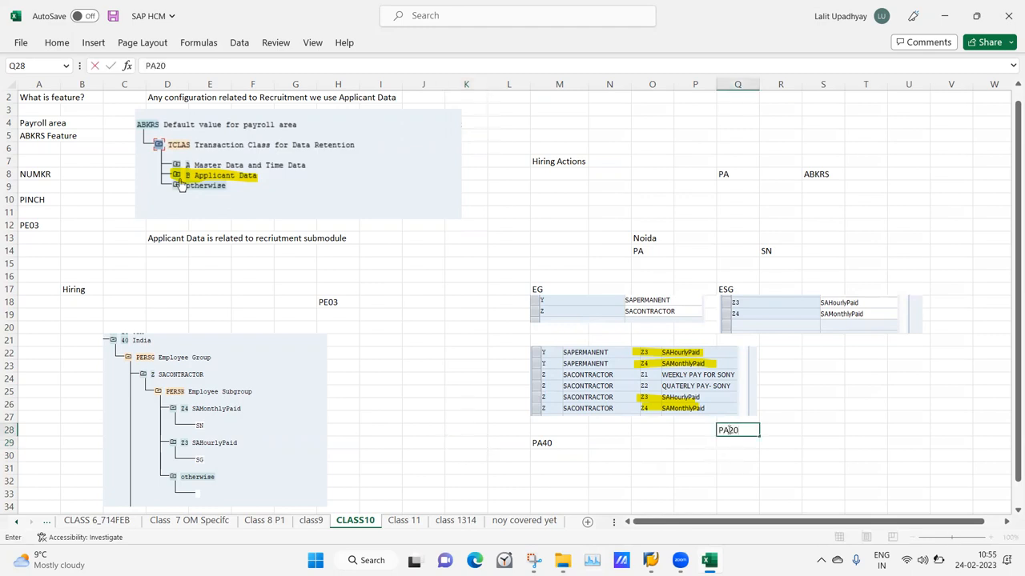
key("Tab")
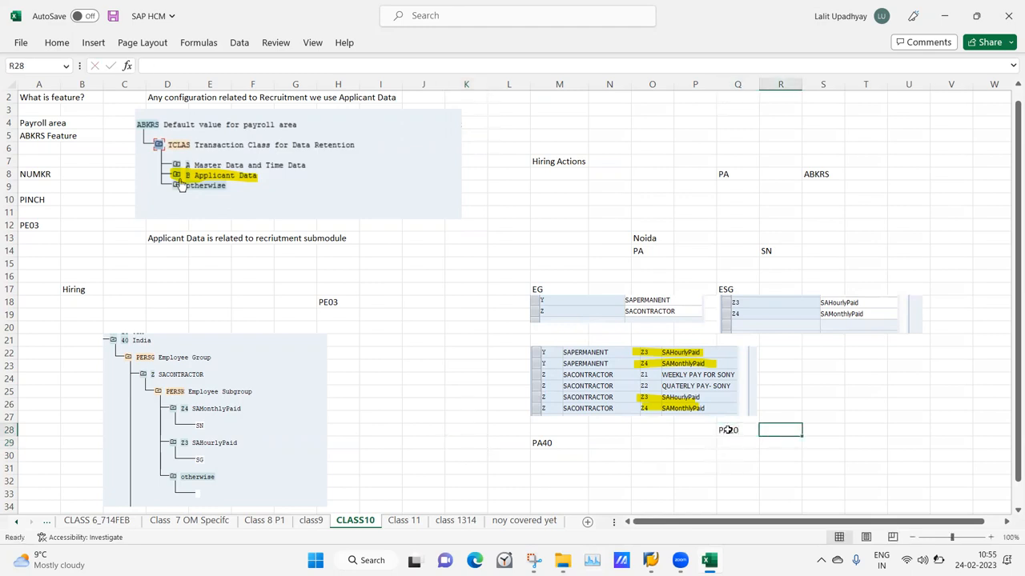
type("PA")
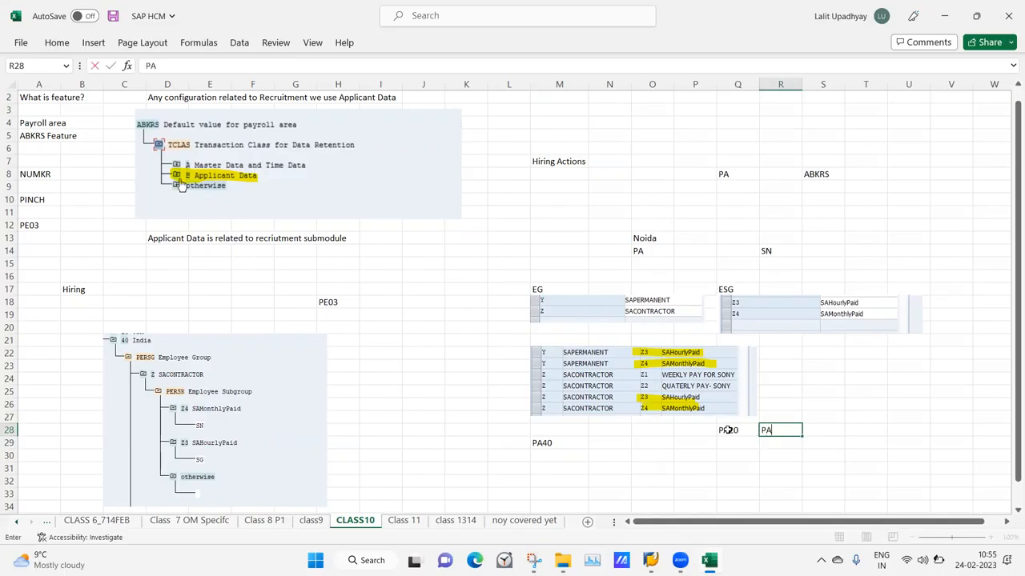
type("30")
left_click(849, 432)
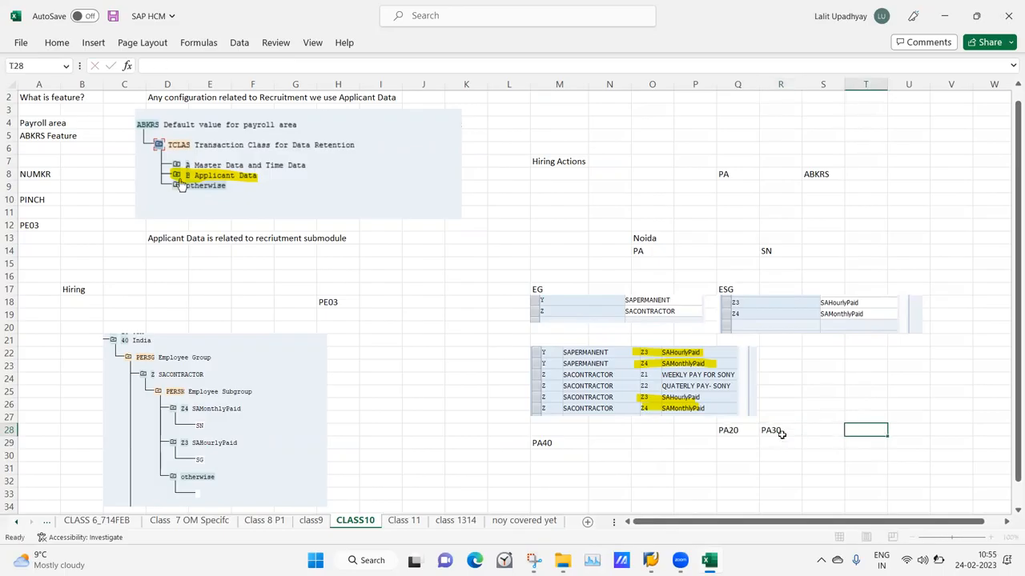
Switch to the SAP Easy Access session and start transaction PA20 to display HR master data
left_click(650, 560)
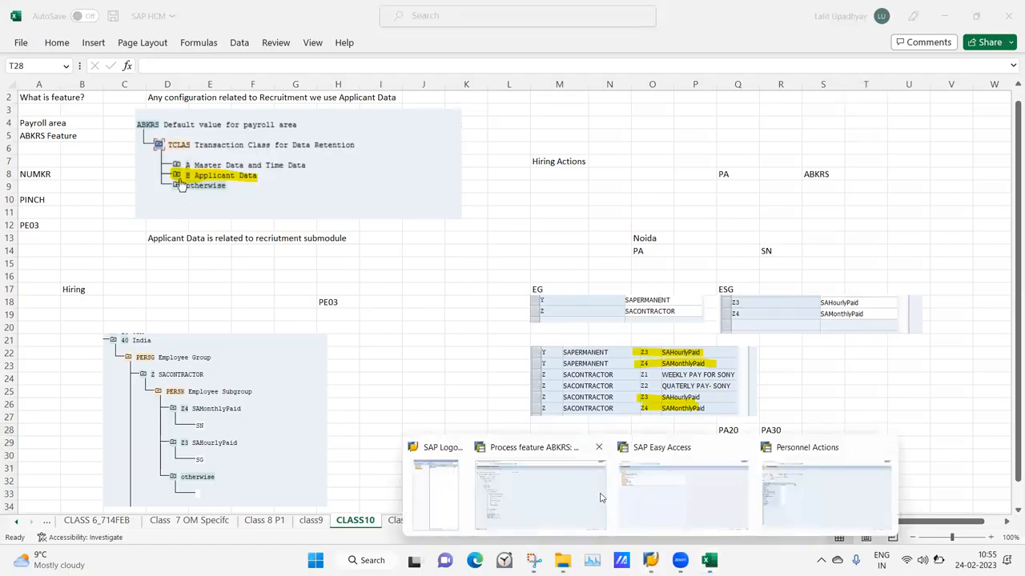
left_click(681, 489)
type("pa")
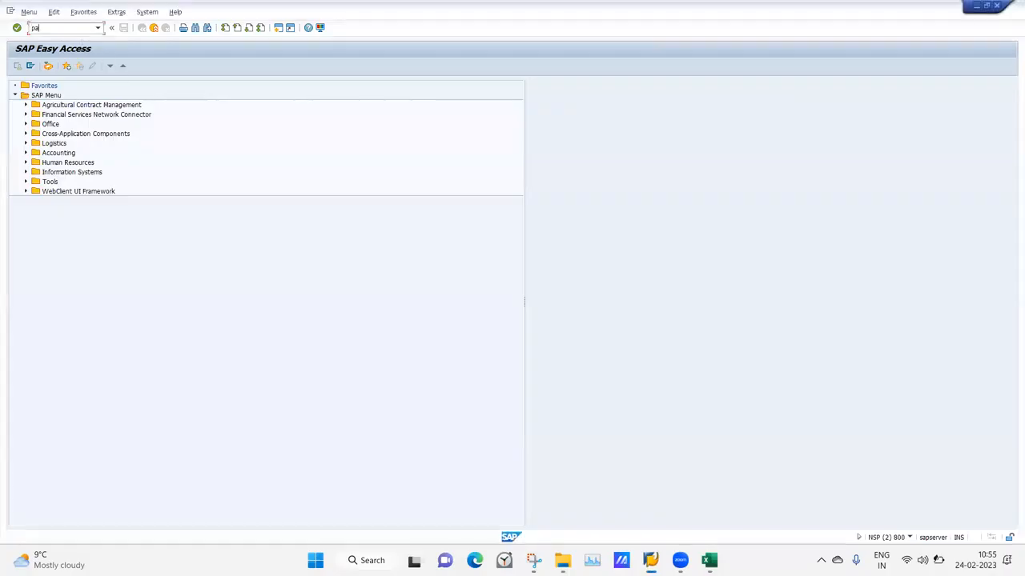
type("20")
key("Return")
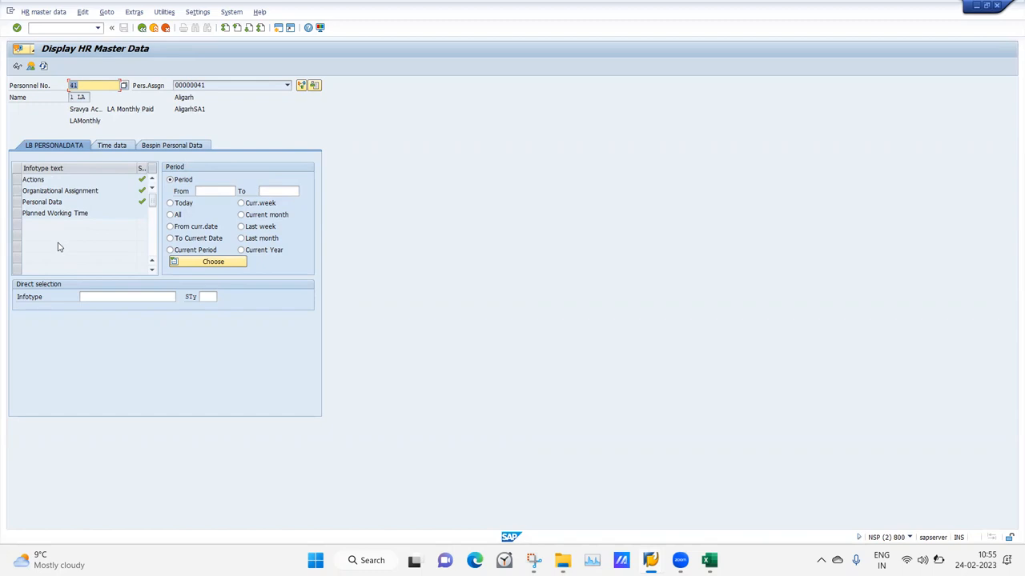
Change from displaying to maintaining HR master data and try to open the overview of the Personal Data infotype
left_click(42, 13)
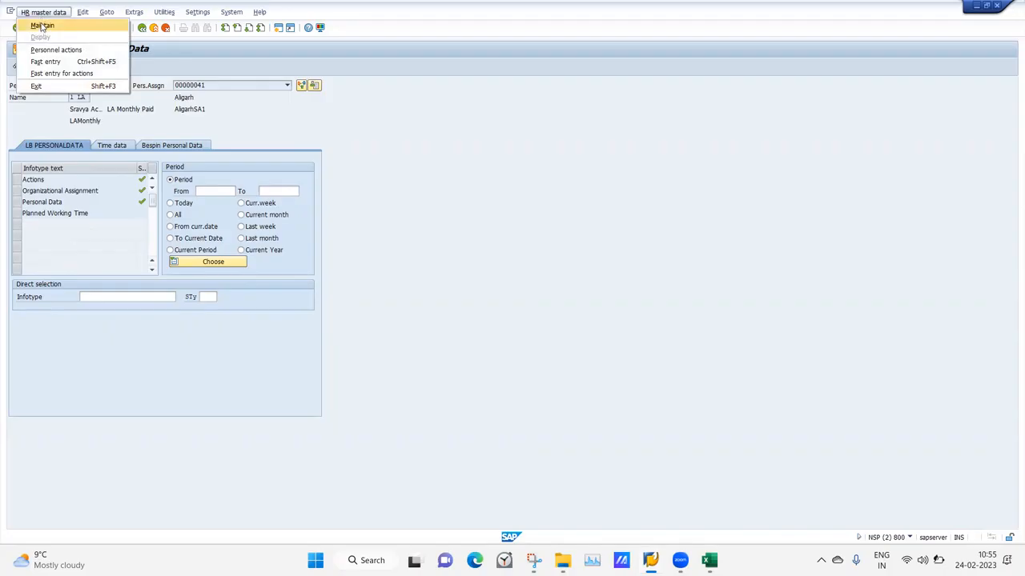
left_click(42, 27)
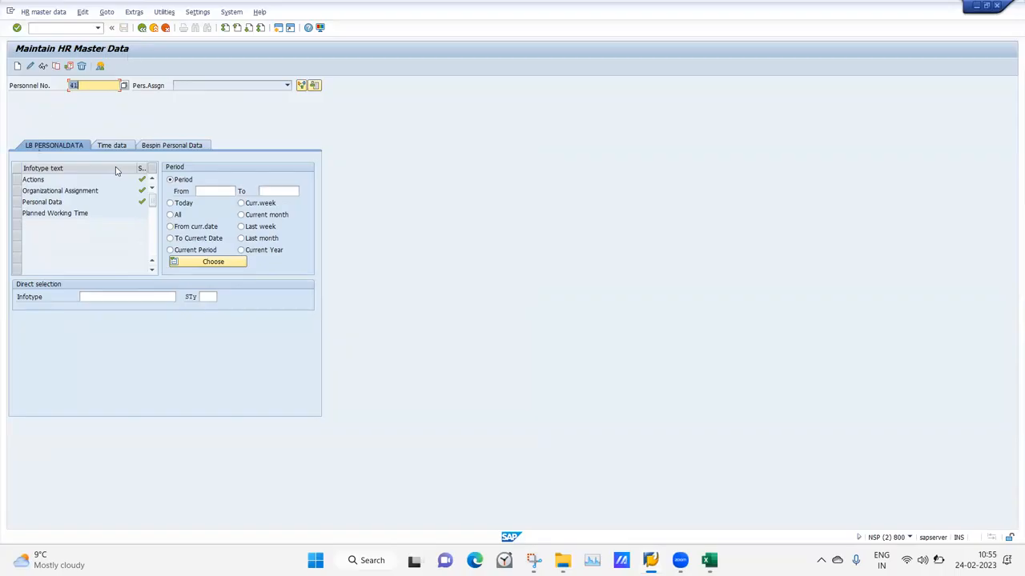
left_click(16, 201)
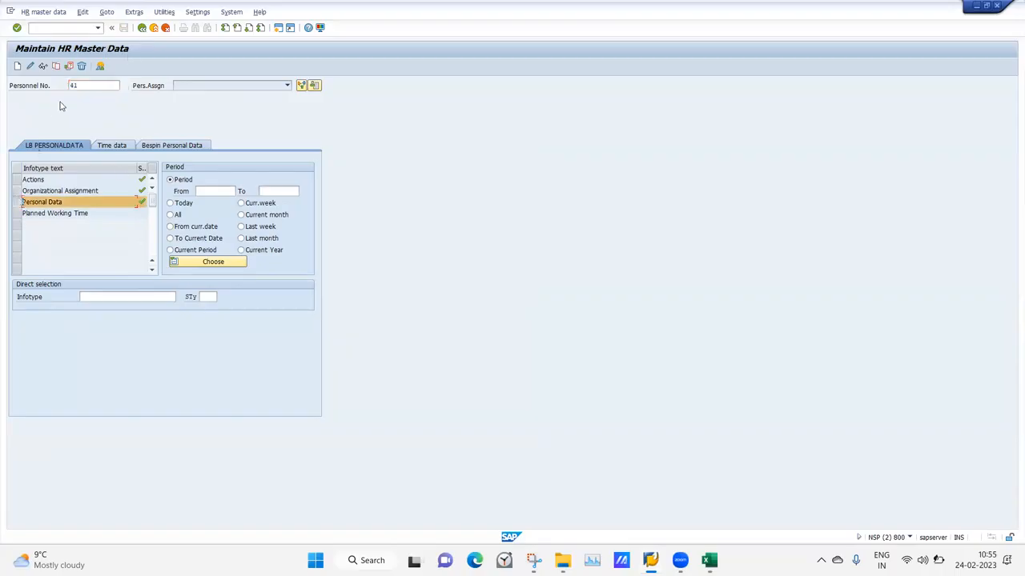
left_click(100, 65)
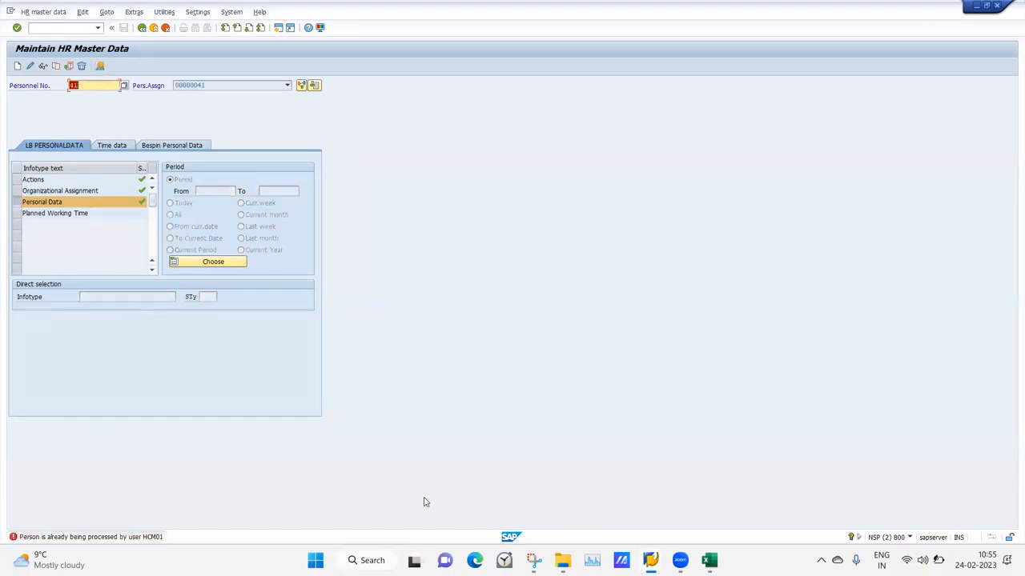
Switch to the Personnel Actions session and clear the personnel number to release the employee
mouse_move(650, 560)
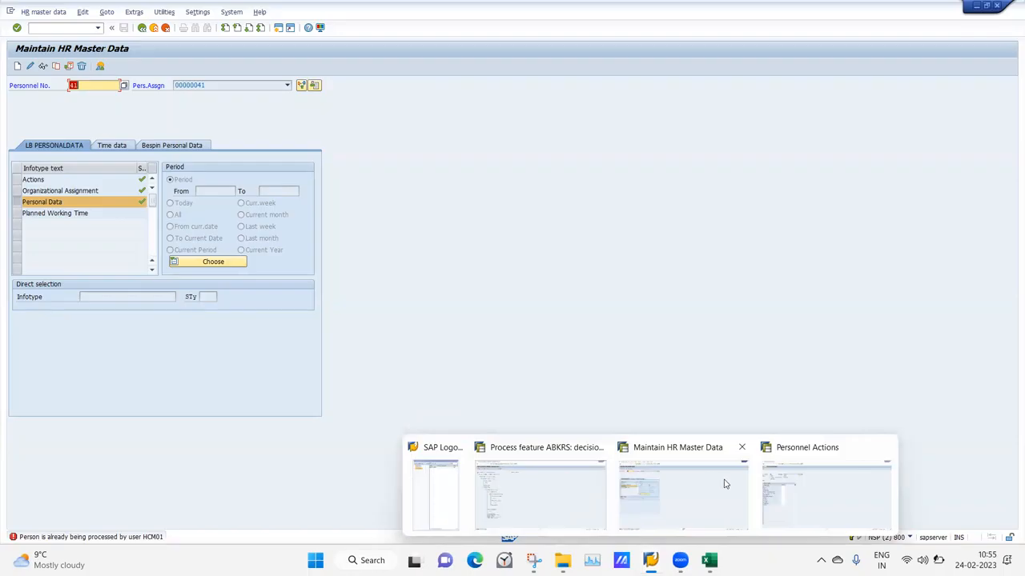
left_click(829, 490)
key("Delete")
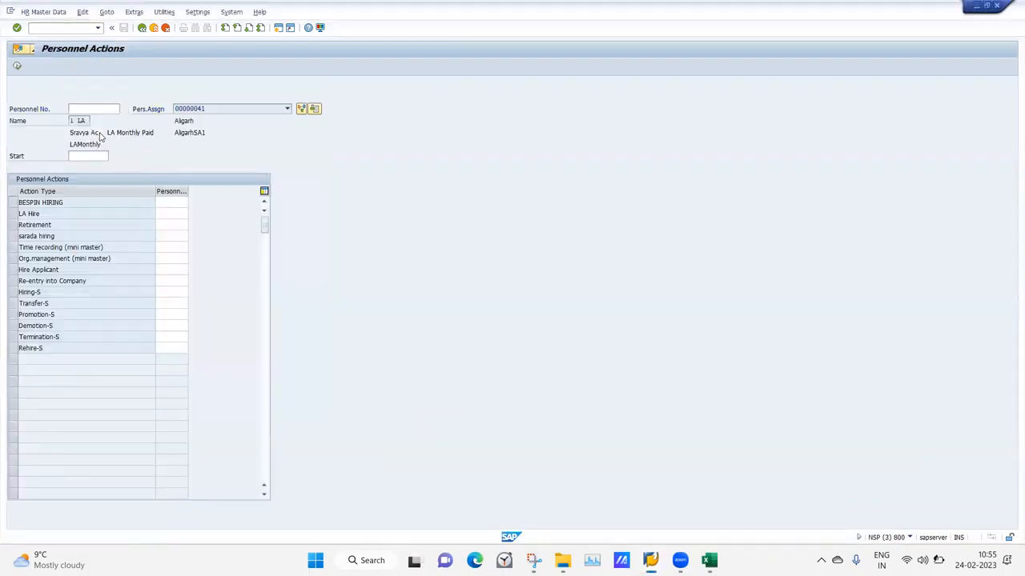
key("Return")
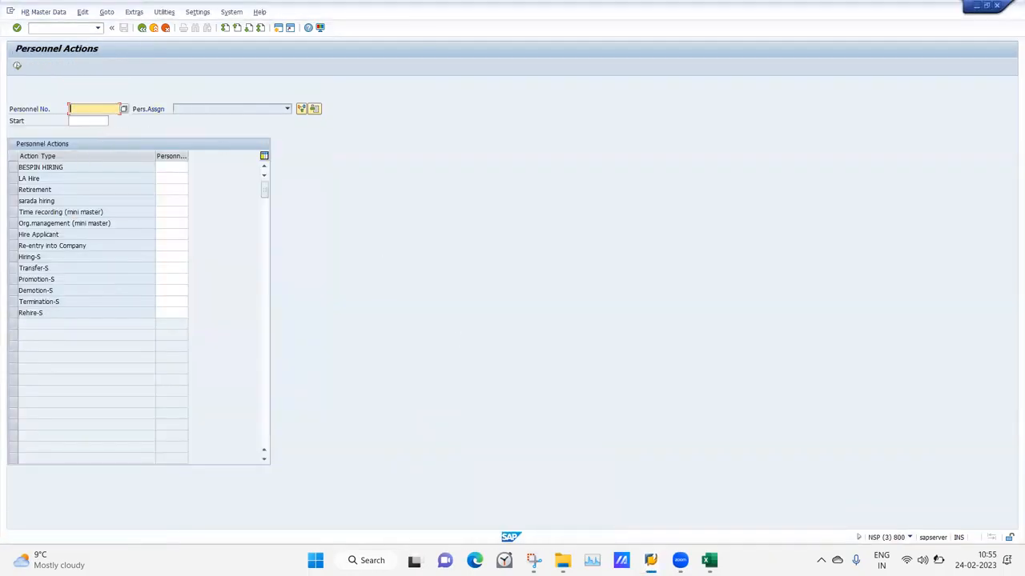
Return to the Maintain HR Master Data session and open the employee's list of Personal Data records
mouse_move(651, 560)
left_click(674, 514)
key("Return")
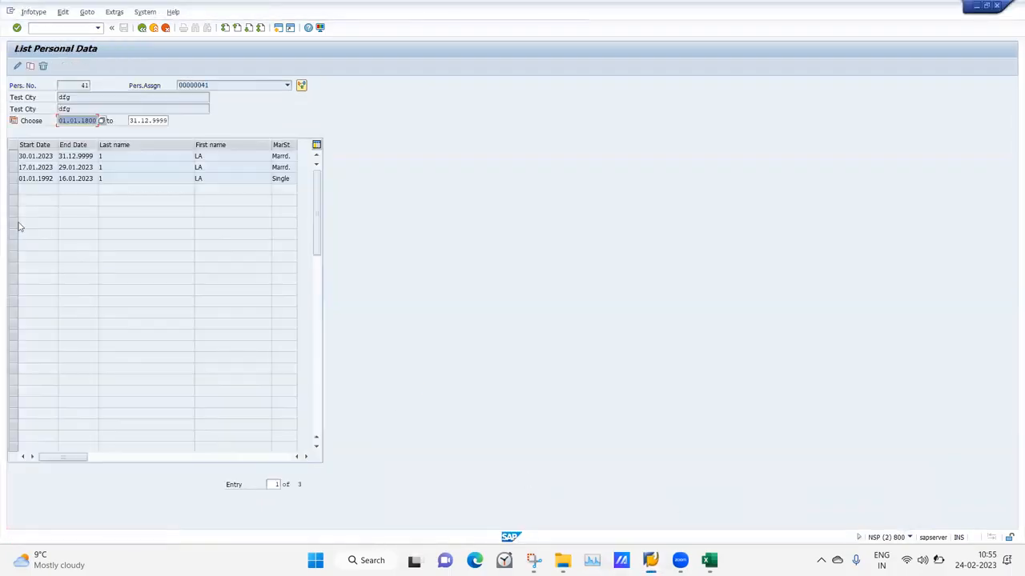
Open the Personal Data record starting 30.01.2023 for change, fill in the employee's nickname and save the record
left_click(13, 156)
left_click(19, 66)
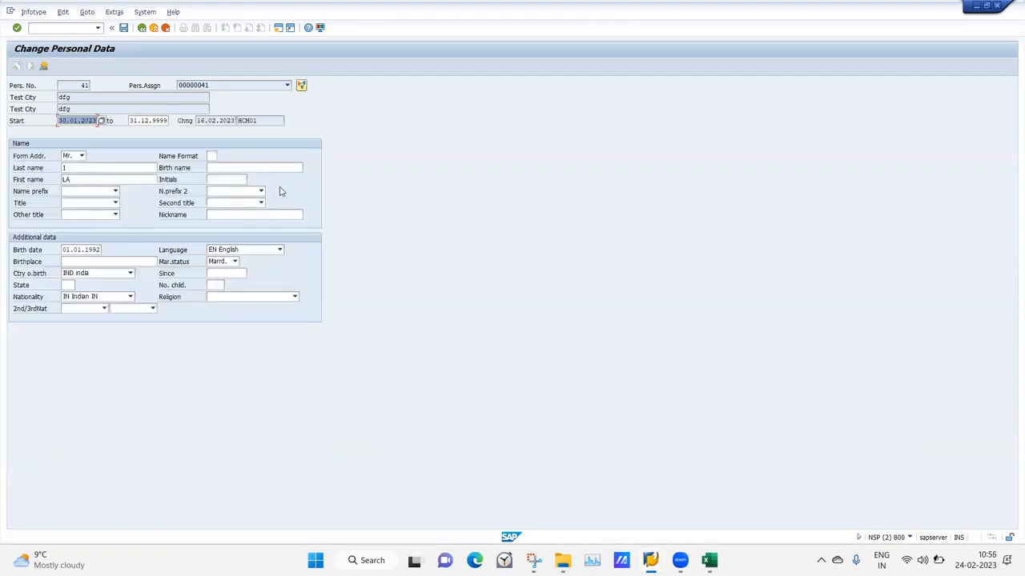
left_click(228, 211)
type("lacf")
key("Return")
left_click(123, 27)
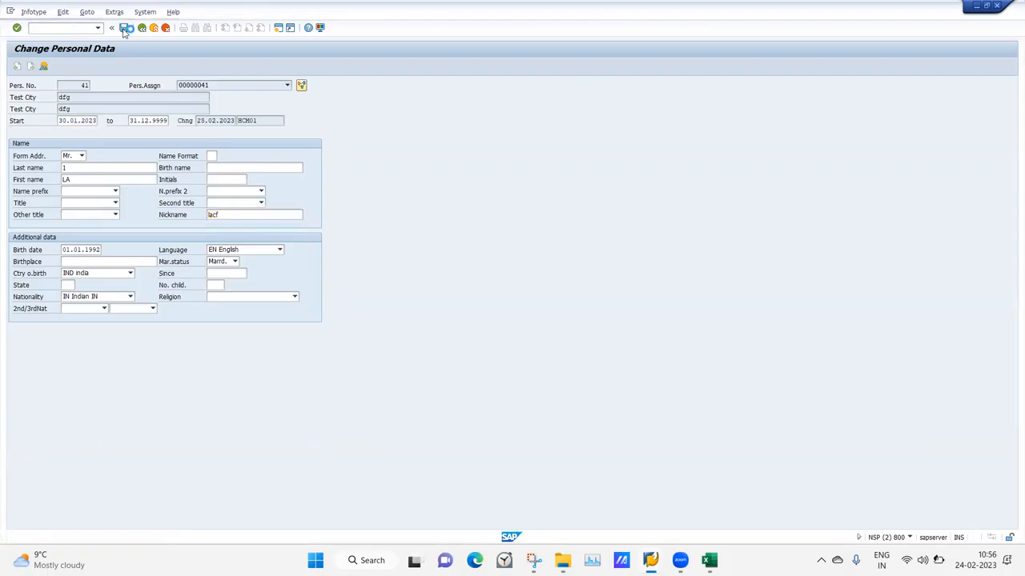
Go back from the Personal Data list to the Maintain HR Master Data initial screen
left_click(142, 27)
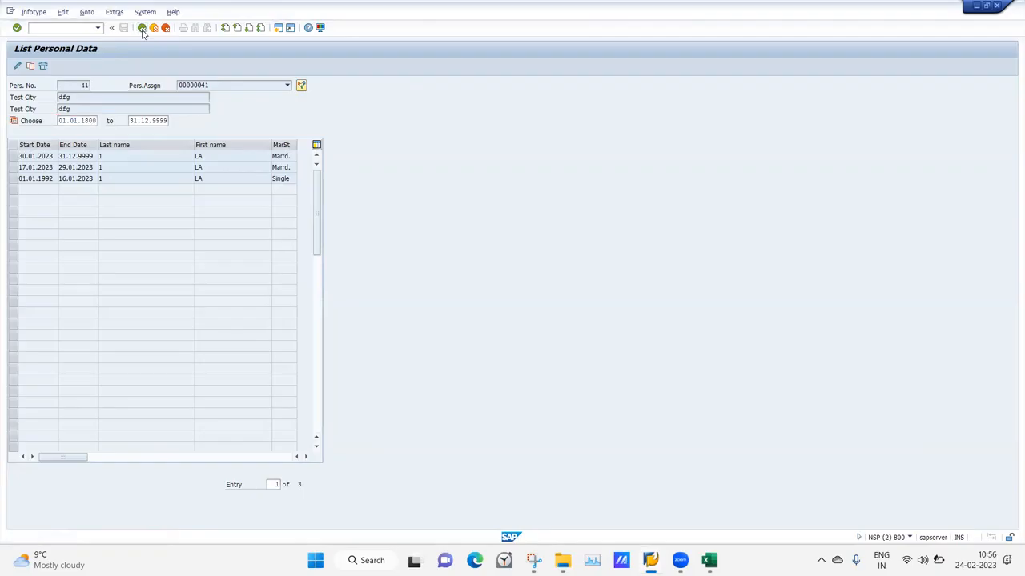
left_click(101, 67)
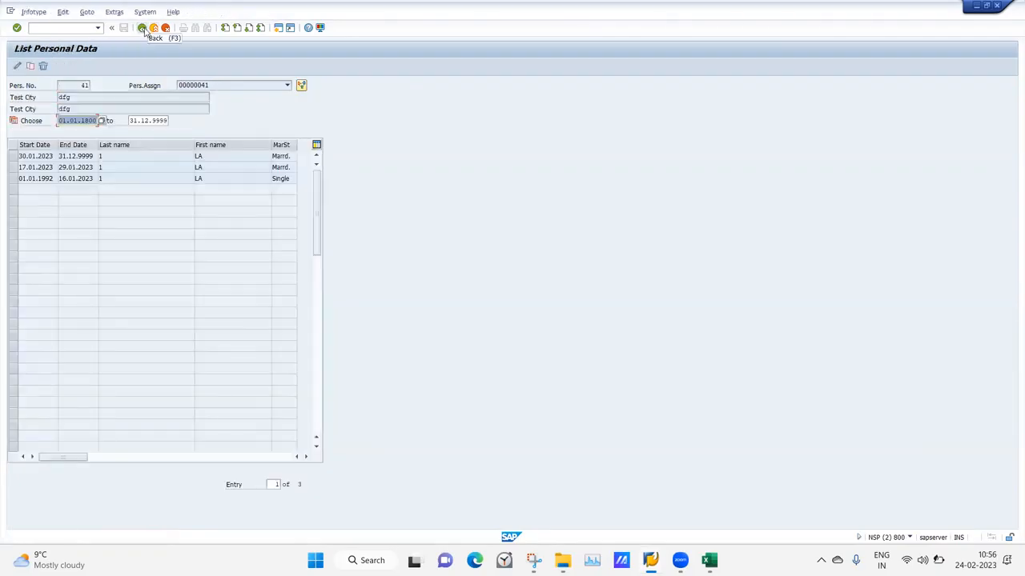
left_click(142, 28)
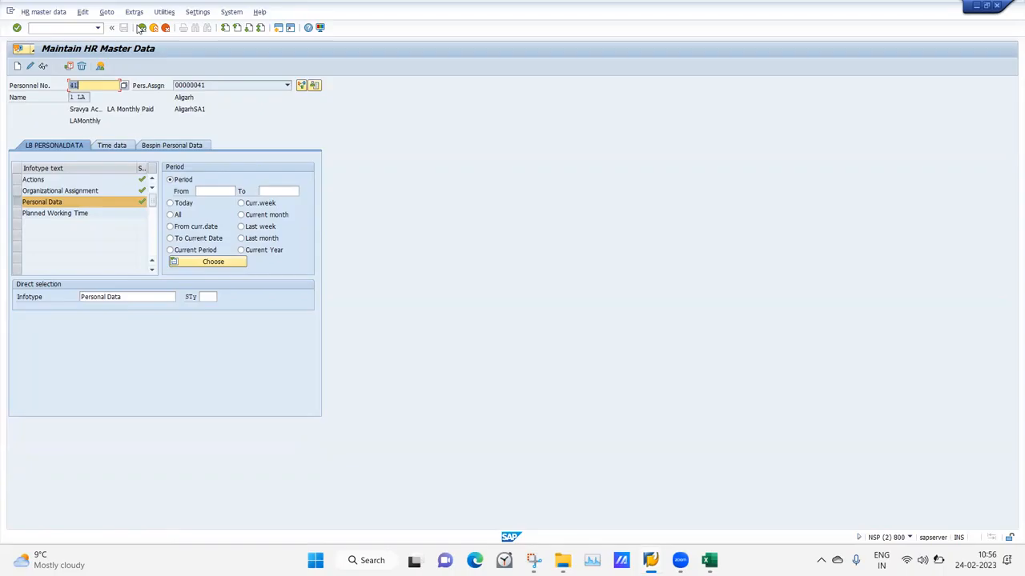
Try to start transaction A40 from the HR master data session, and switch to the Personnel Actions session
left_click(42, 29)
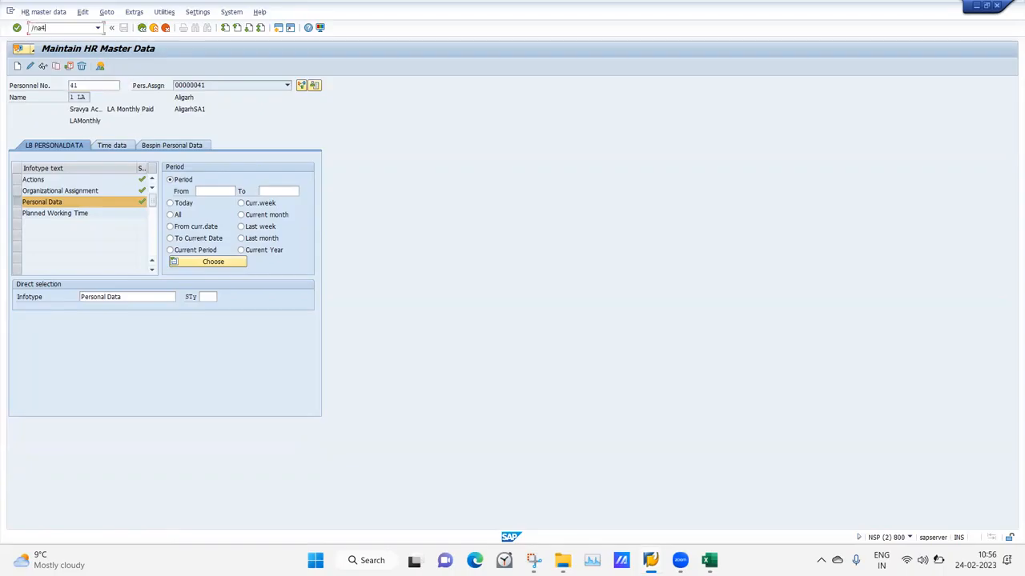
key("Return")
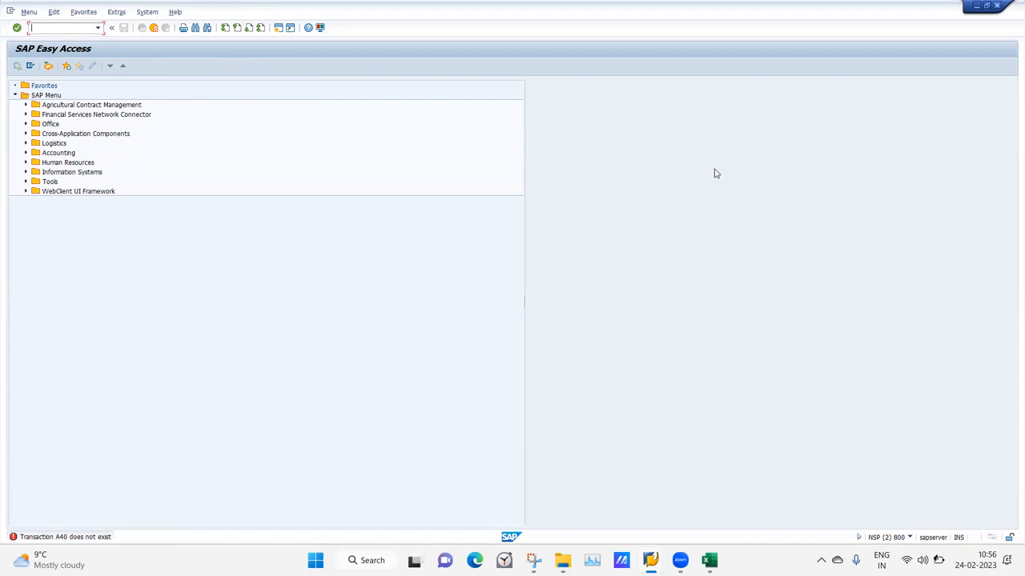
key("alt+Tab")
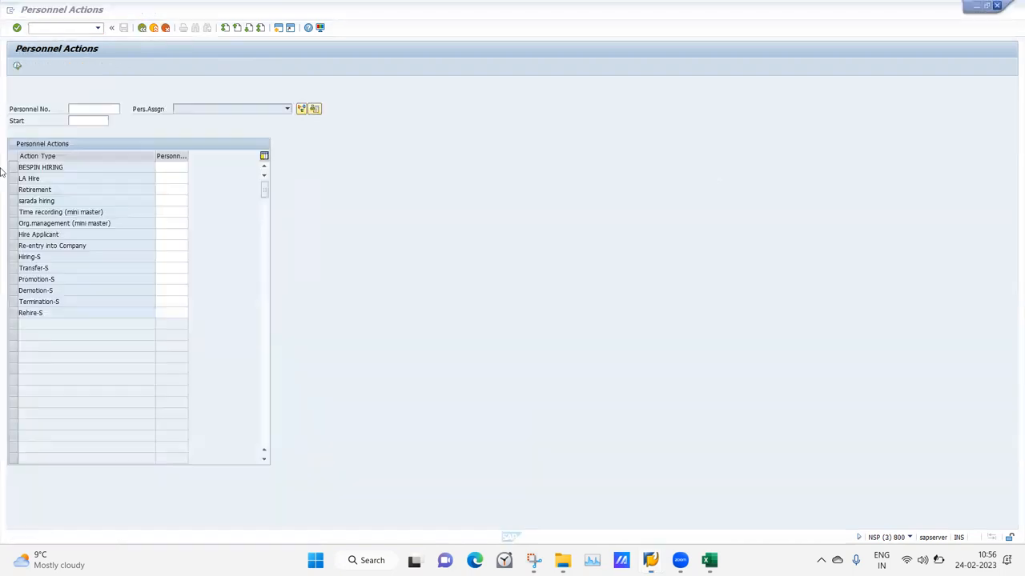
Execute the LA Hire personnel action with the start date 01.01.2023
left_click(14, 302)
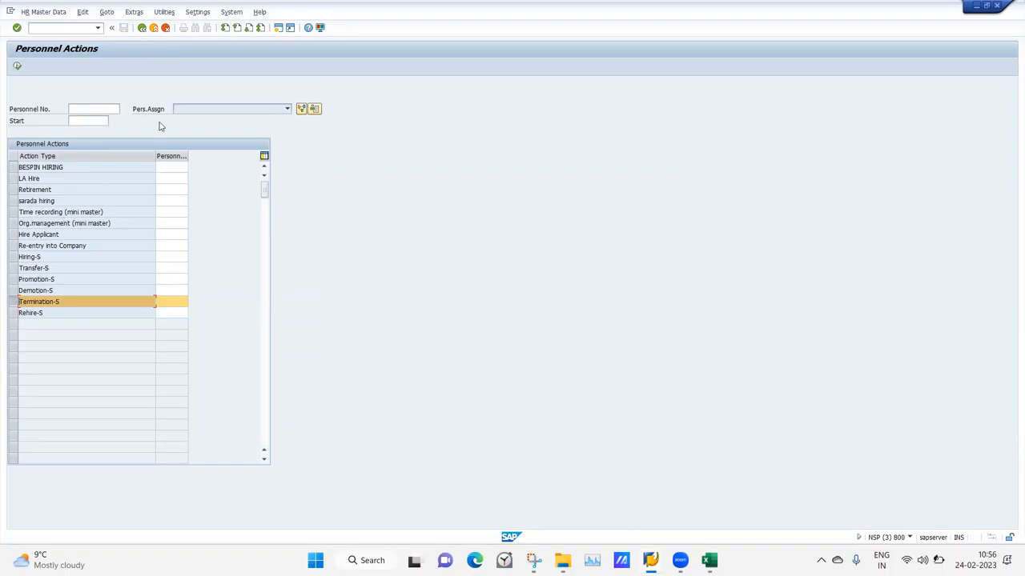
left_click(14, 179)
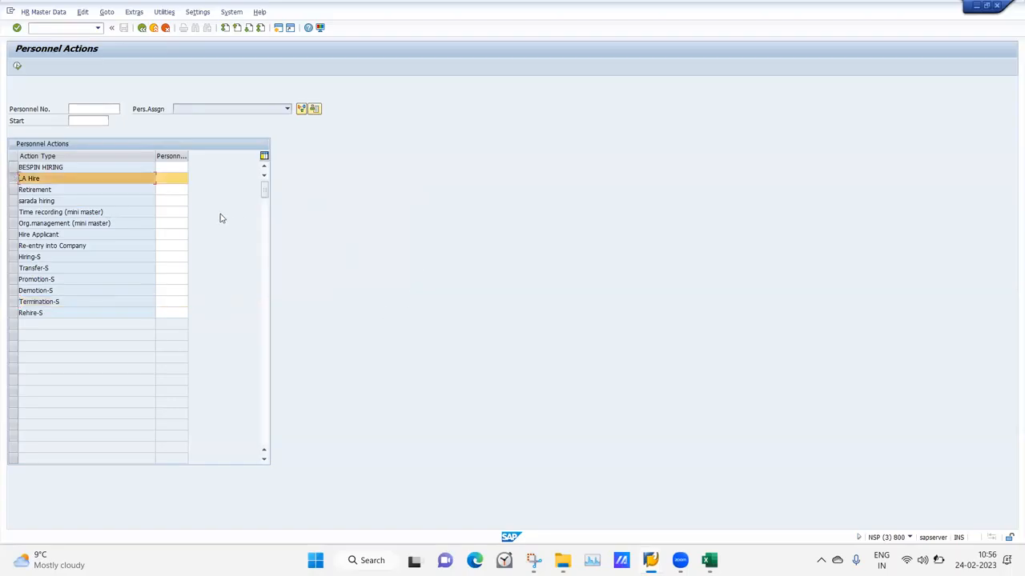
left_click(97, 119)
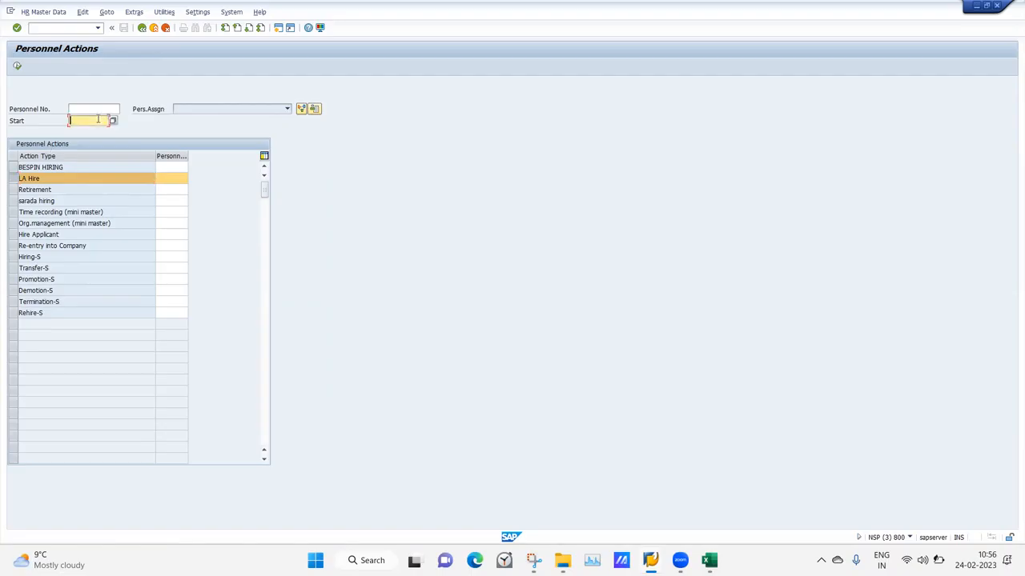
left_click(98, 119)
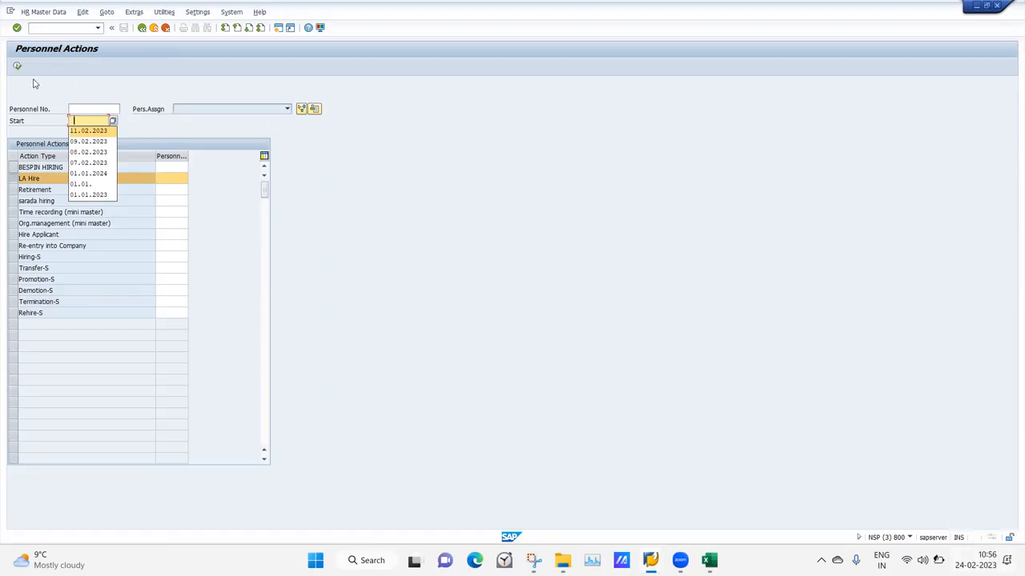
type("01.")
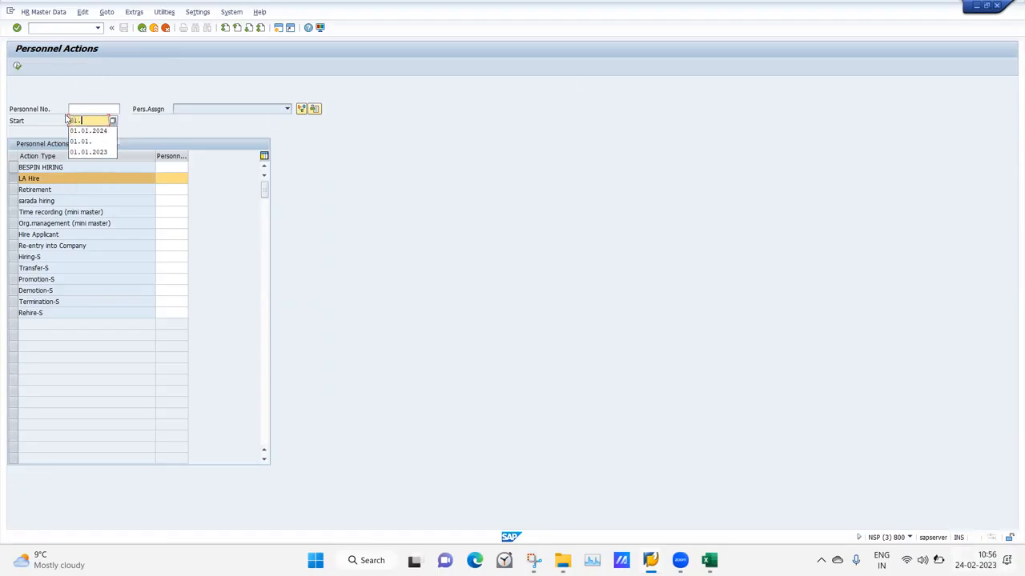
type("01.2023")
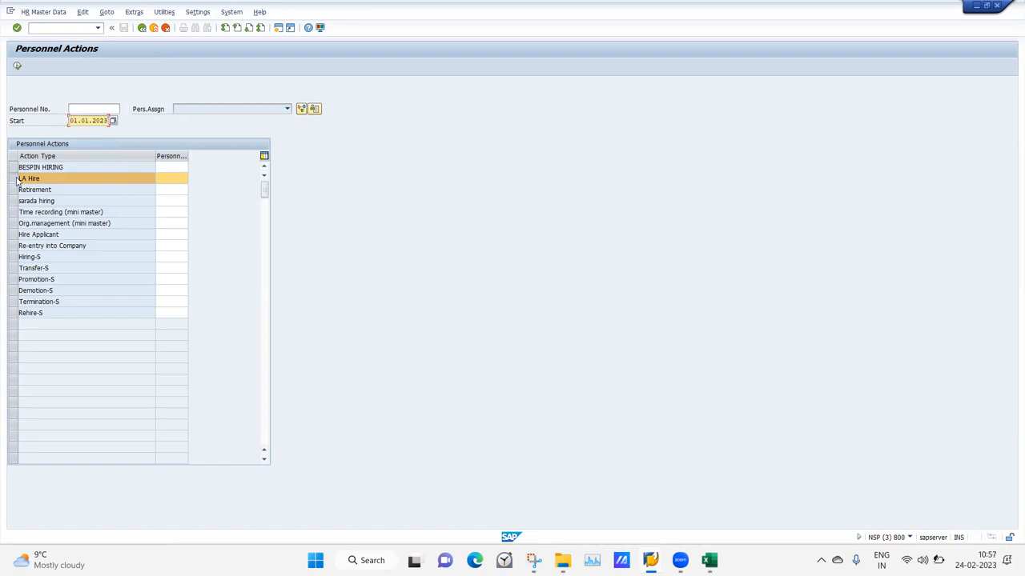
left_click(17, 68)
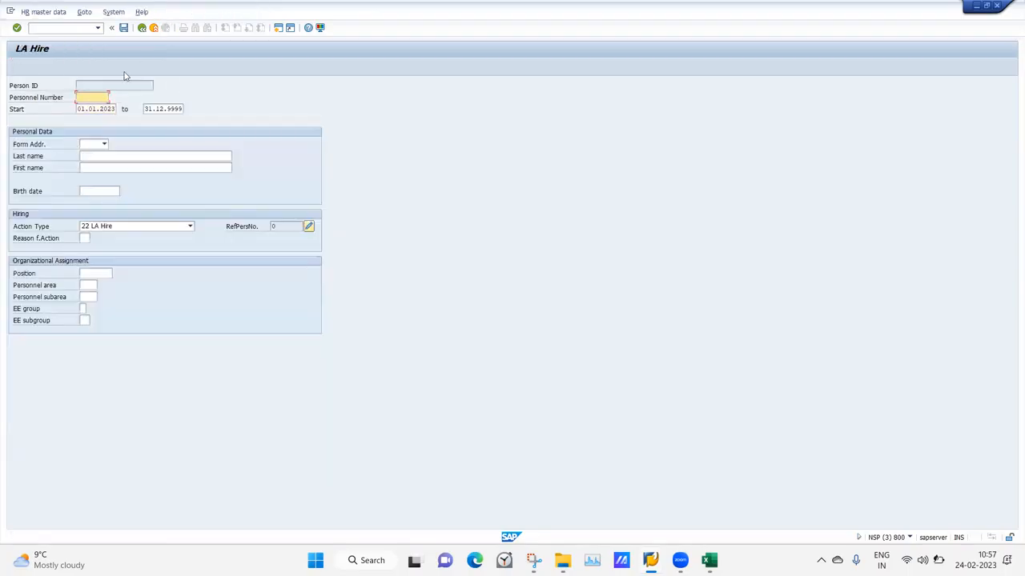
Set the form of address to Mr. and enter the employee's first and last name in the personal data
left_click(103, 145)
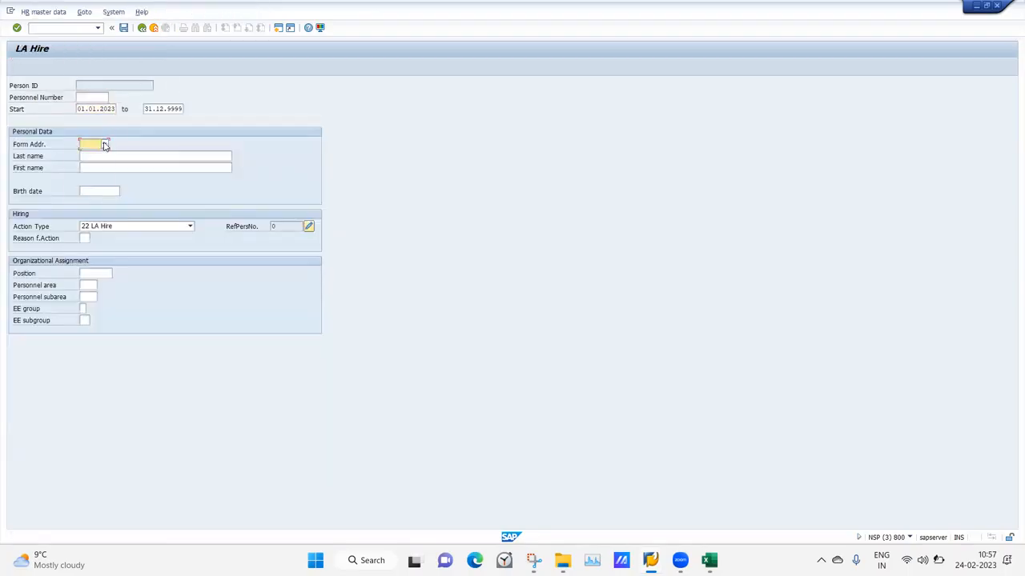
left_click(93, 155)
left_click(100, 167)
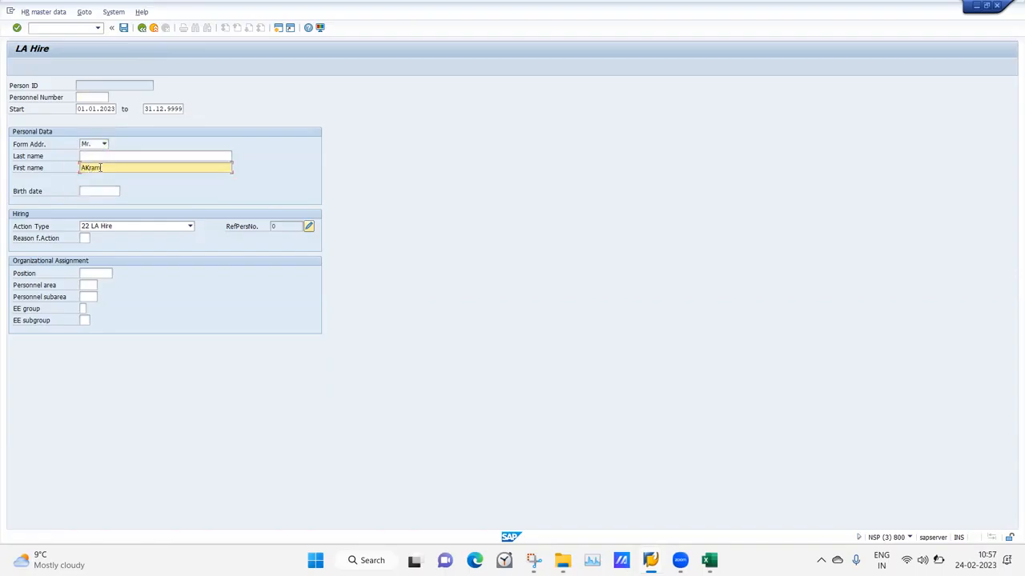
type("AKram")
left_click(96, 158)
type("shyam")
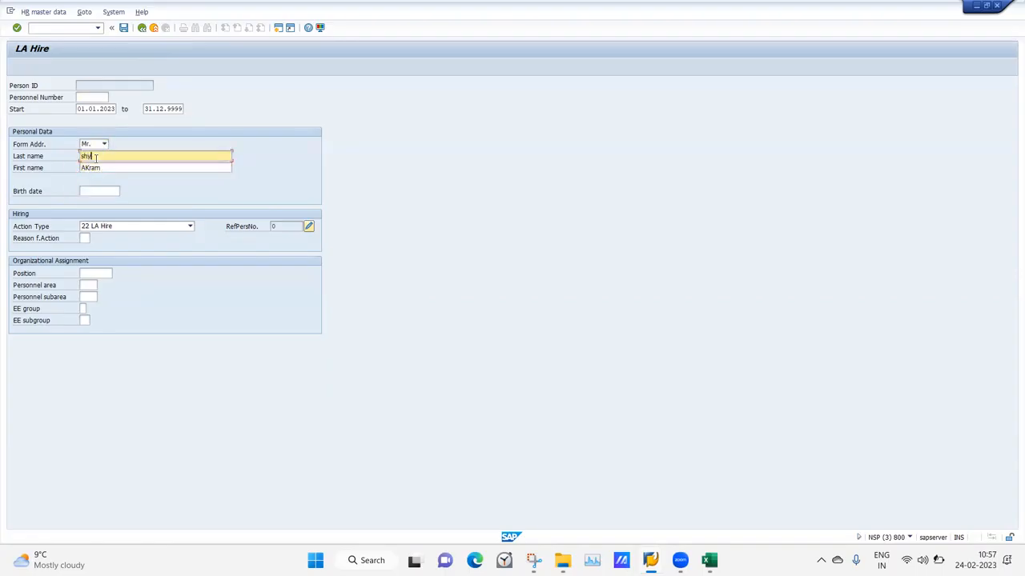
Set the reason for action to 01 Expansion and open the value search for the position
left_click(83, 238)
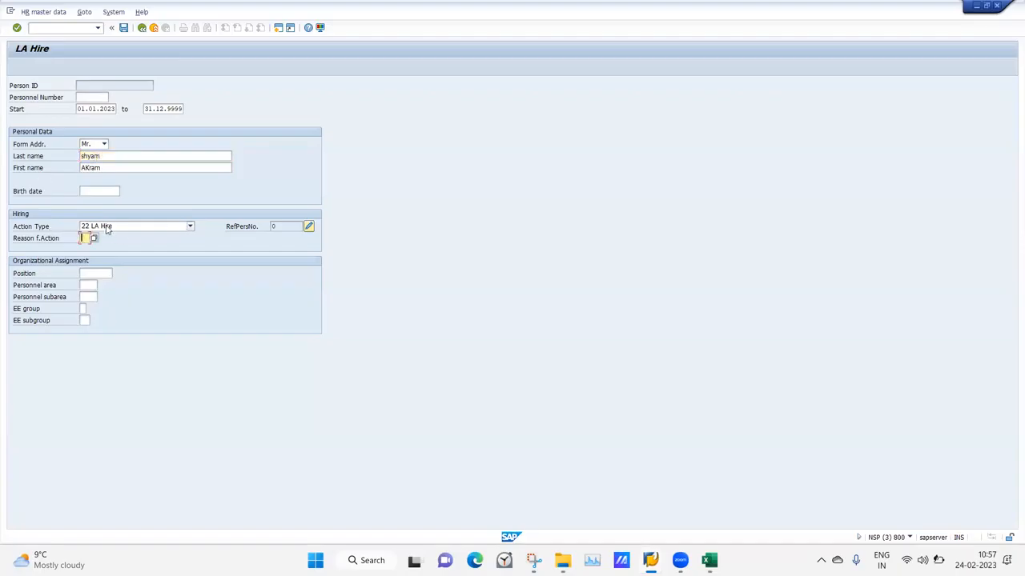
left_click(94, 238)
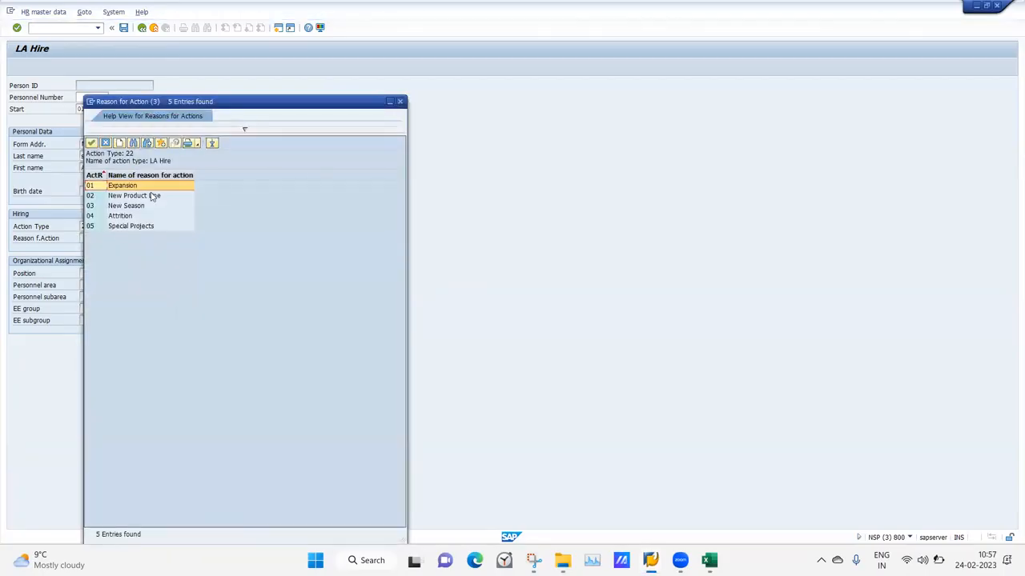
double_click(129, 188)
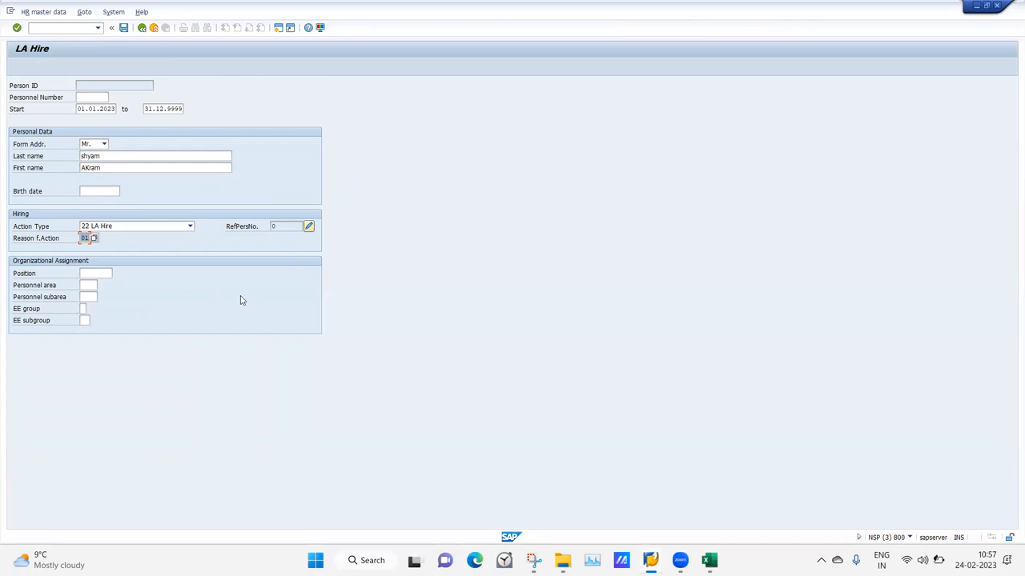
left_click(94, 273)
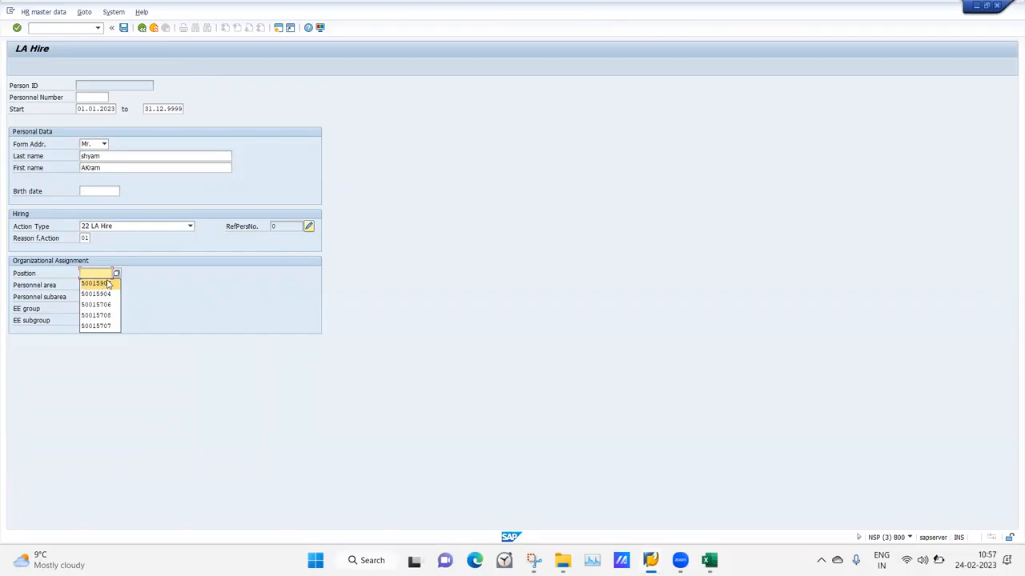
left_click(116, 274)
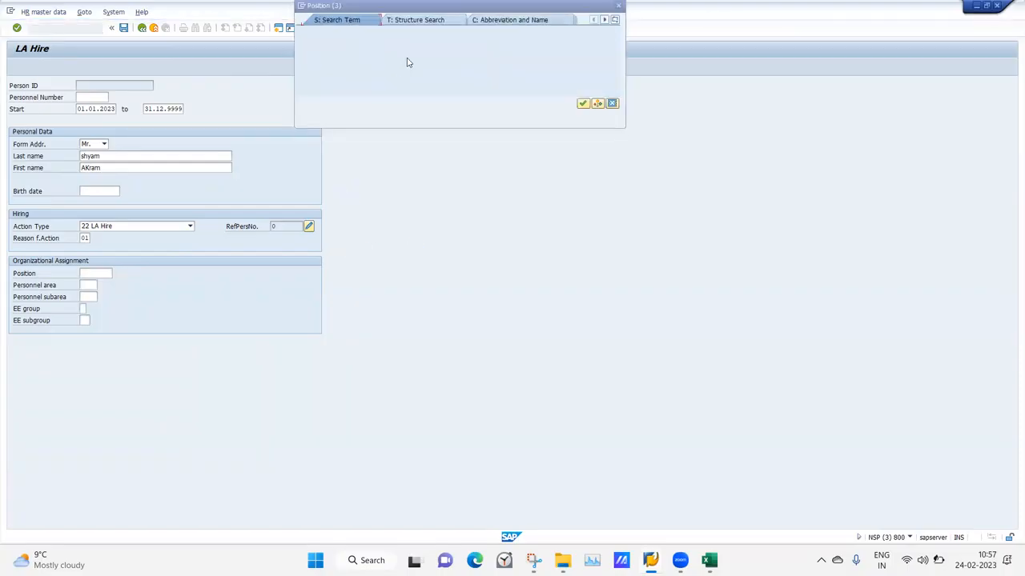
Switch to the Excel SAP HCM workbook, look through the CLASS 6_714FEB and Class 4 10FEB notes, and return to the SAP position search
left_click(708, 560)
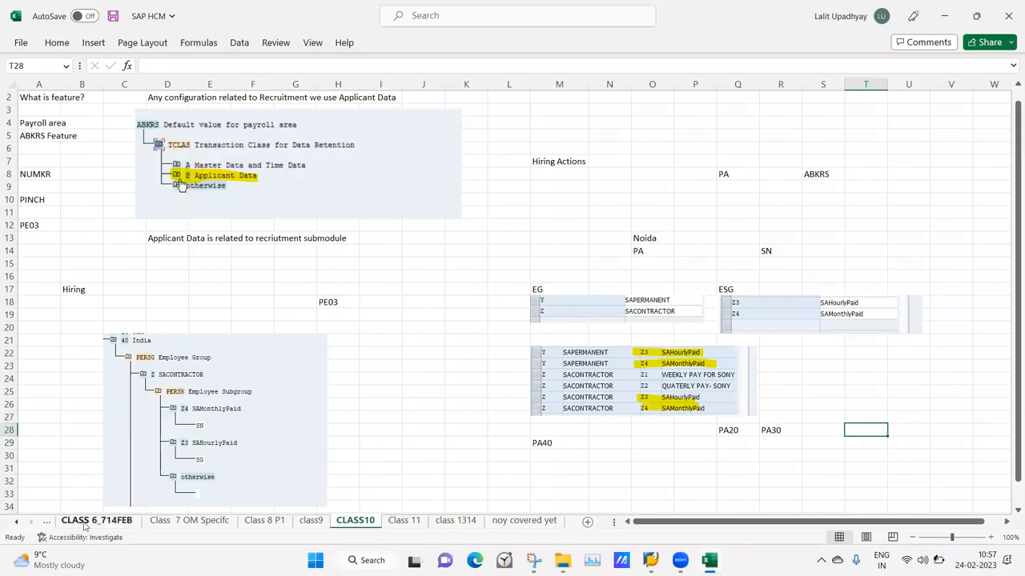
left_click(88, 521)
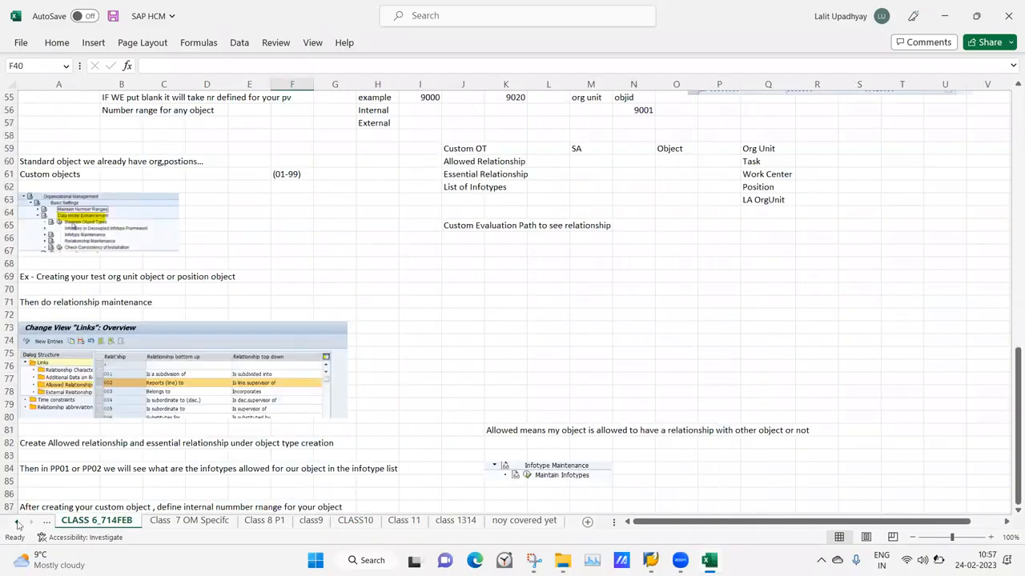
left_click(16, 523)
left_click(17, 523)
left_click(17, 523)
left_click(205, 521)
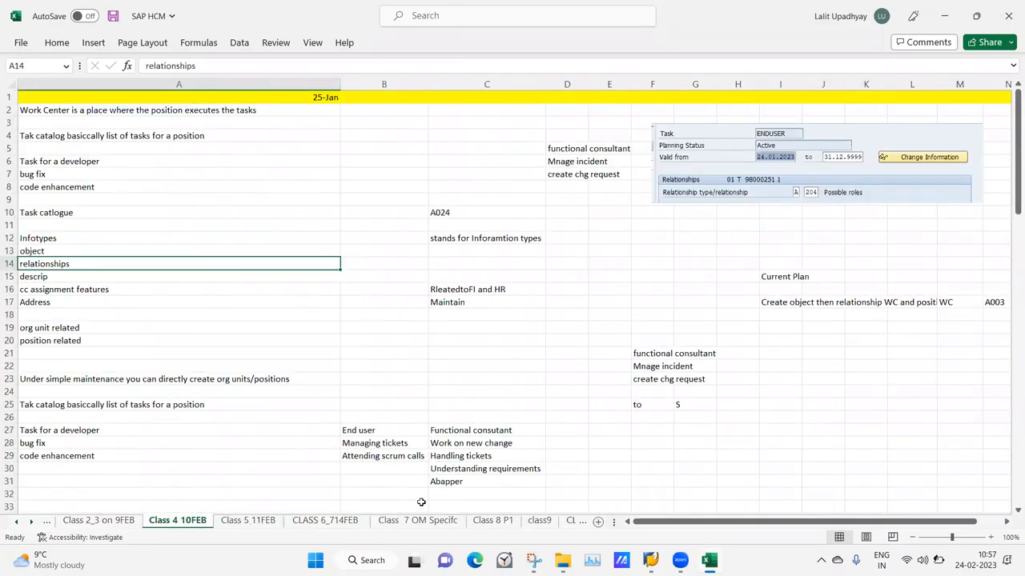
left_click(650, 561)
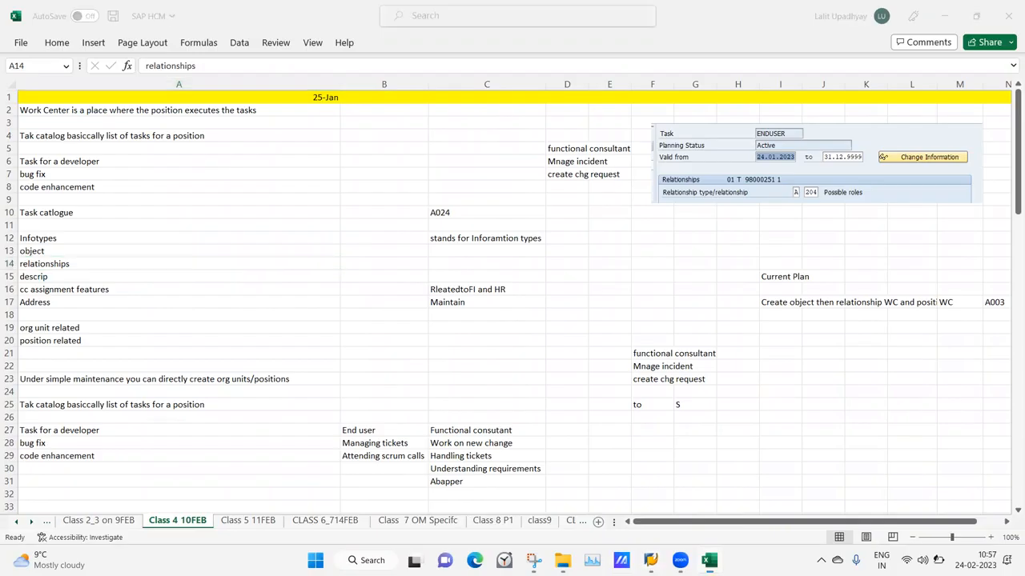
left_click(713, 502)
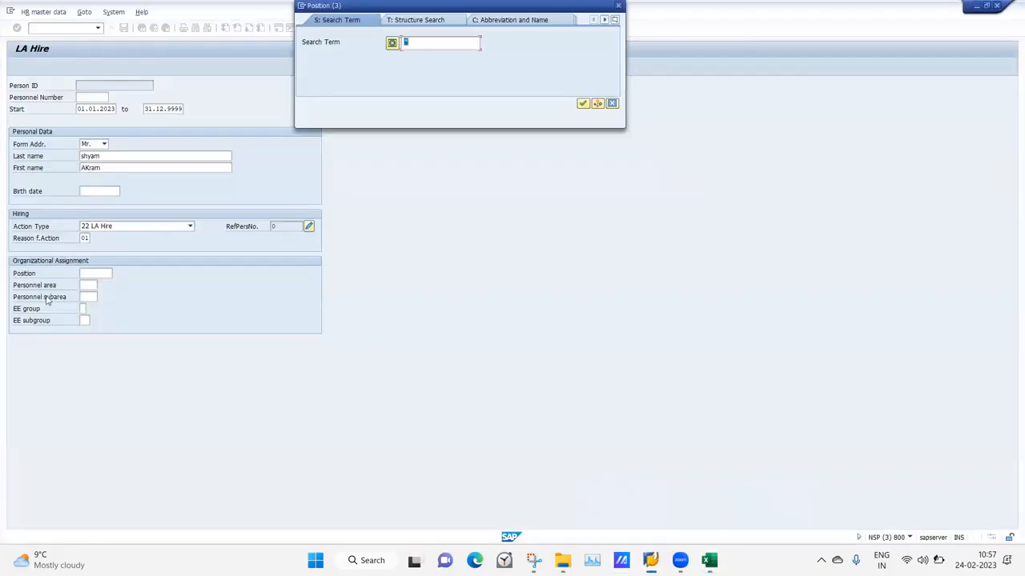
Search positions by the term FNC and again by FCN, and assign the Functional Consultant position 50016005
type("FNC")
key("Return")
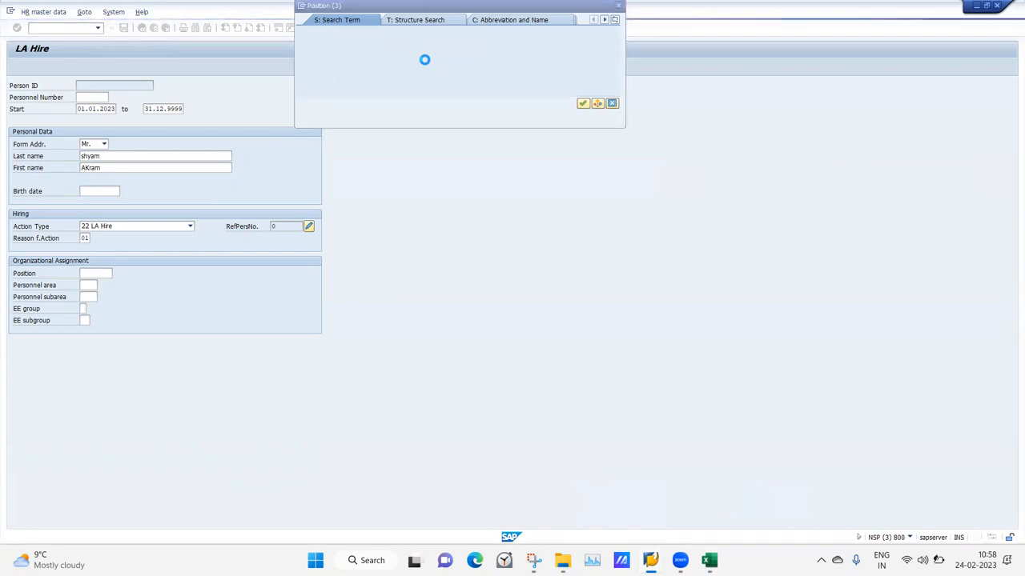
type("F")
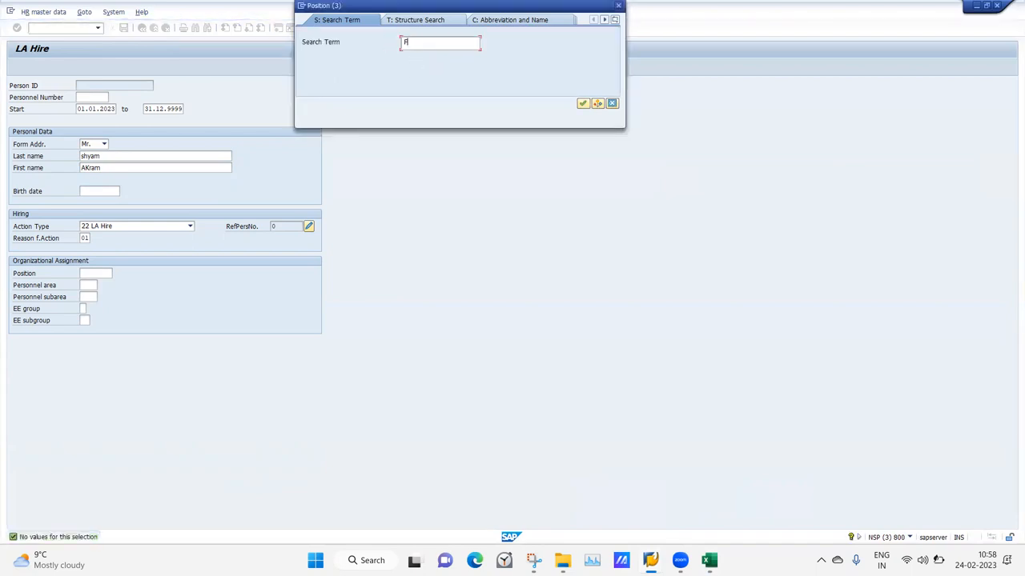
type("CO")
key("Return")
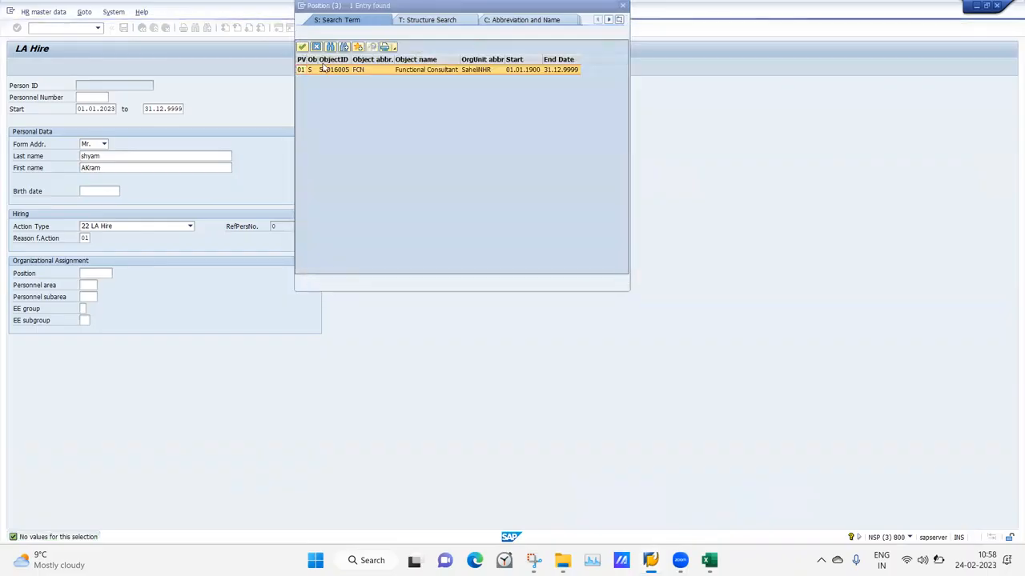
left_click(300, 47)
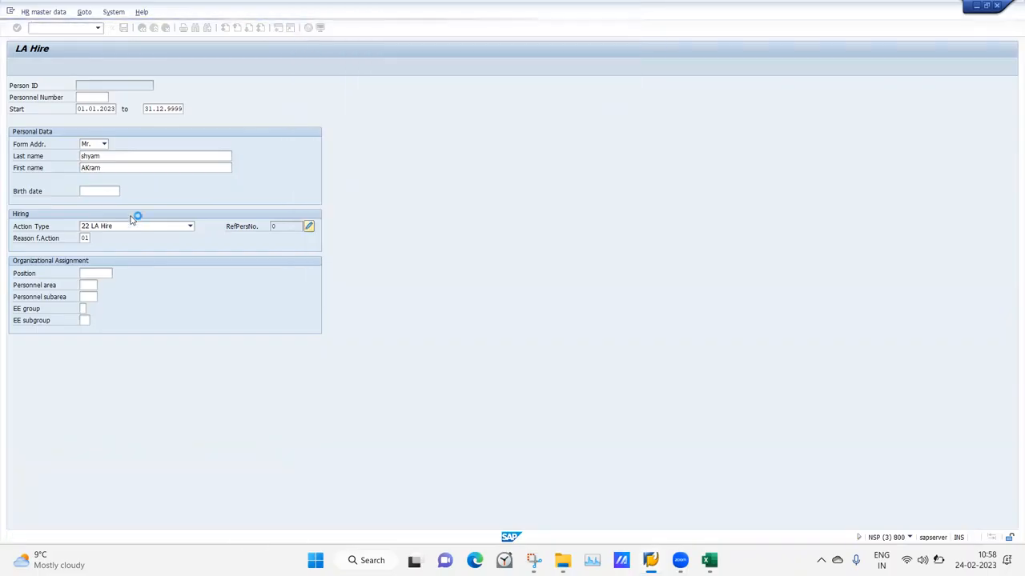
Look up the personnel areas and set the hire's personnel area to LA06 Indore
left_click(83, 286)
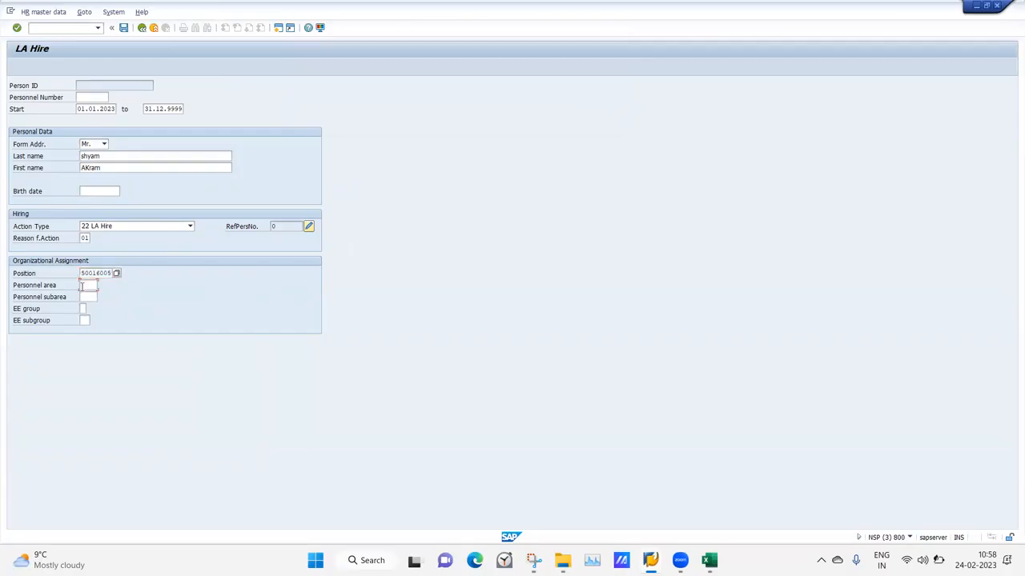
left_click(102, 286)
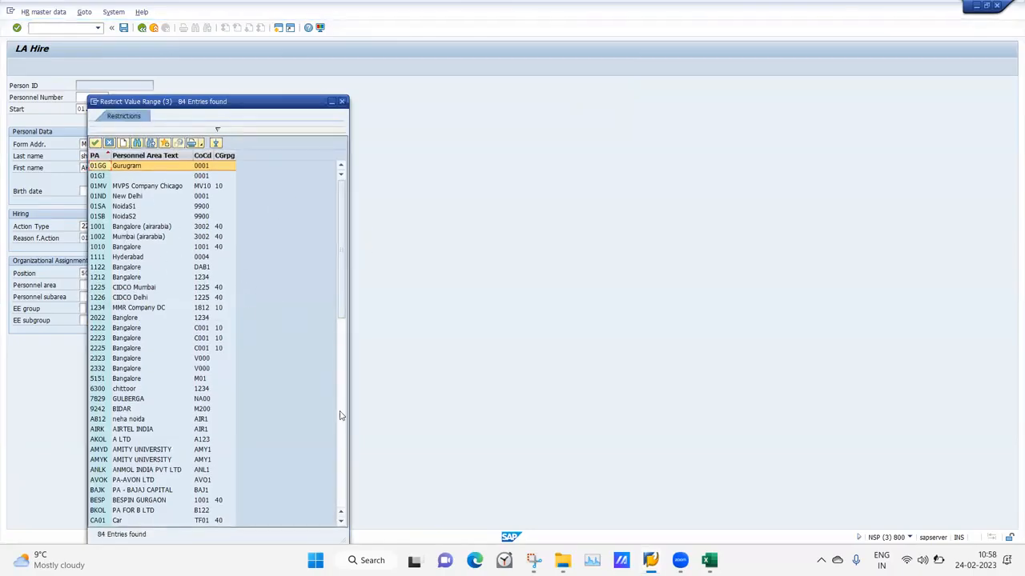
left_click(341, 448)
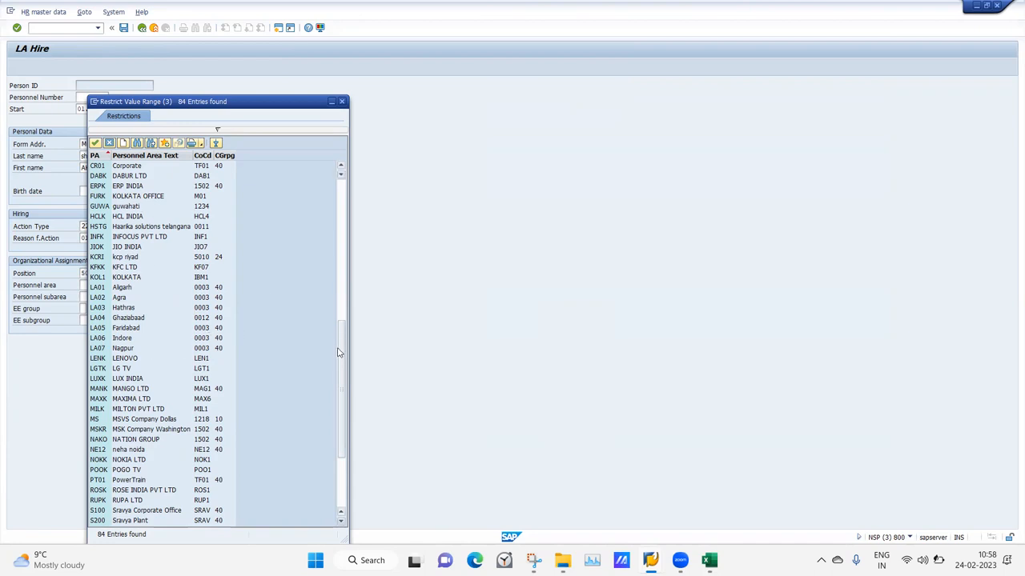
left_click_drag(338, 352, 335, 448)
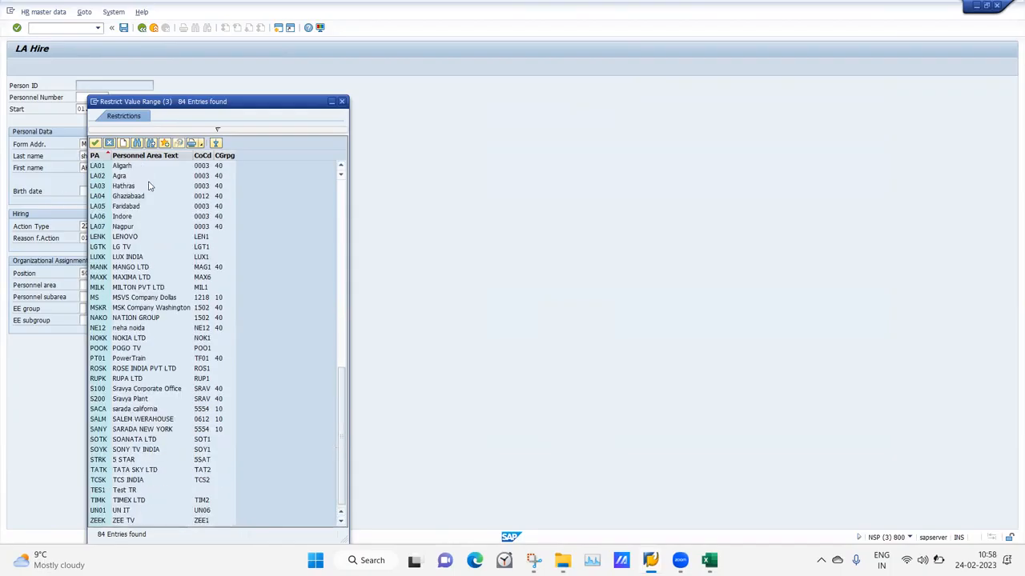
left_click(341, 165)
left_click(341, 166)
left_click(341, 165)
left_click(341, 166)
left_click(341, 166)
left_click(341, 166)
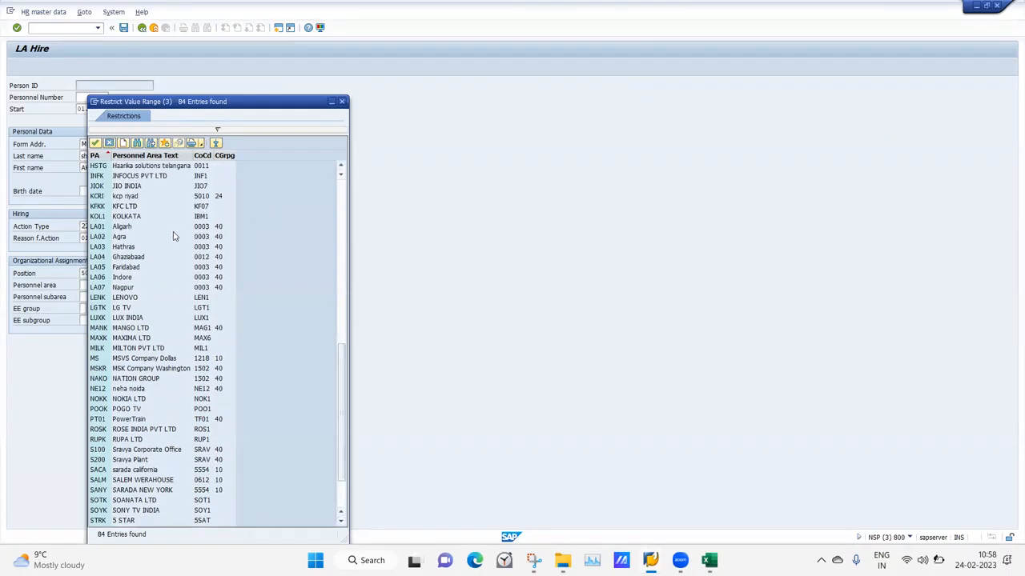
left_click(341, 207)
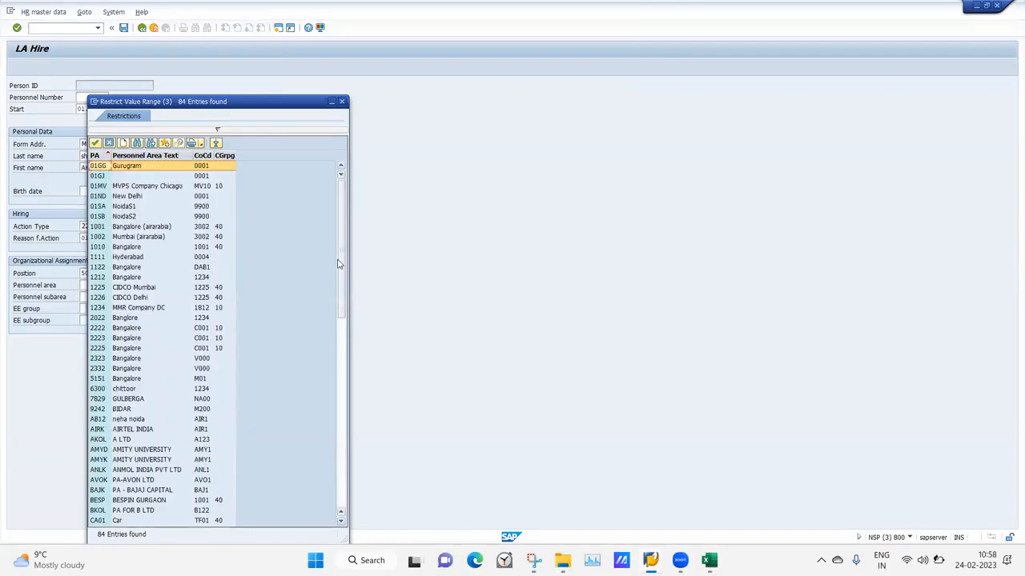
left_click_drag(338, 265, 356, 472)
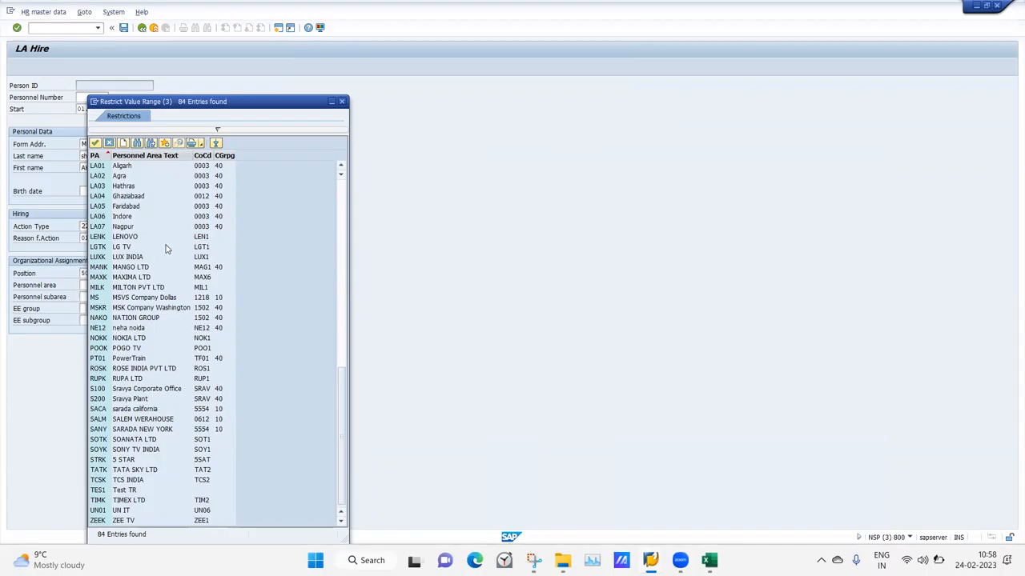
left_click(344, 192)
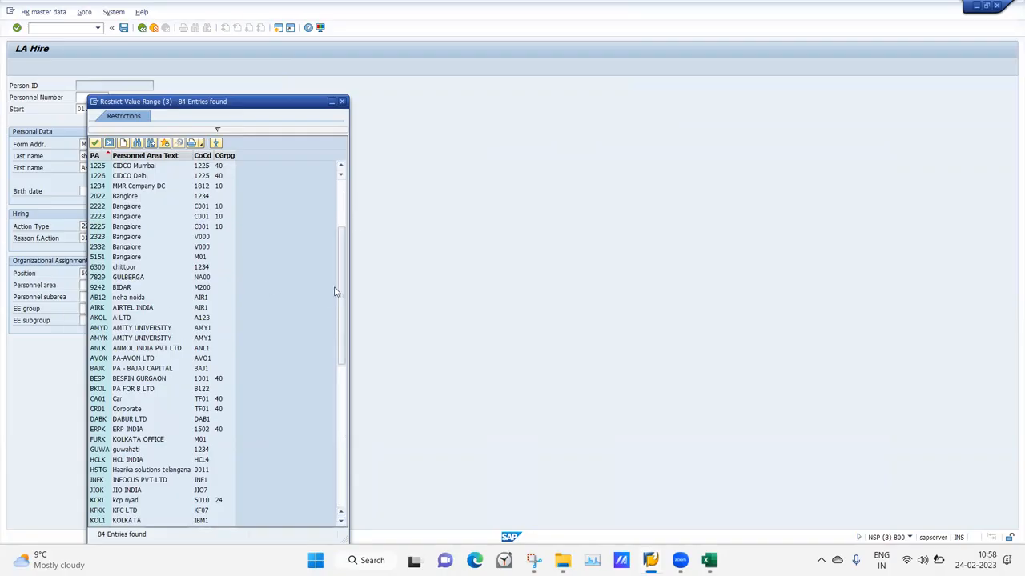
left_click_drag(340, 272, 338, 360)
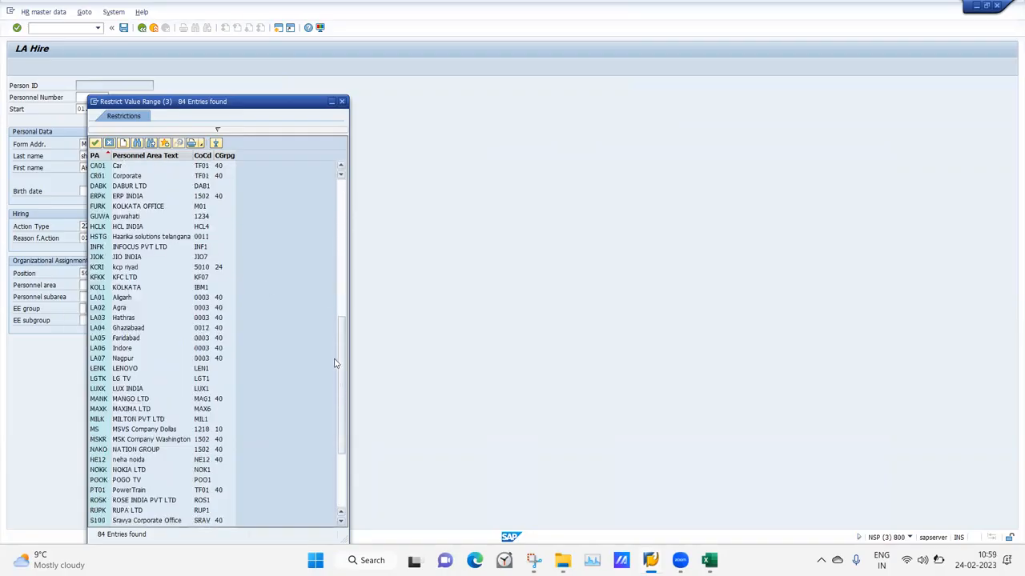
double_click(98, 349)
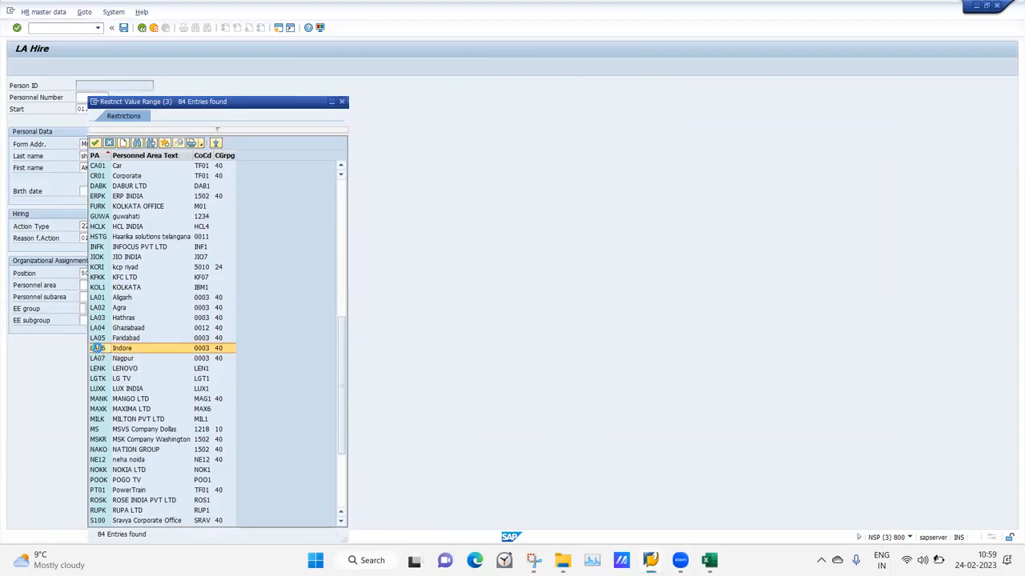
Look up the personnel subareas of LA06 and set the hire's personnel subarea to SEC6
left_click(93, 295)
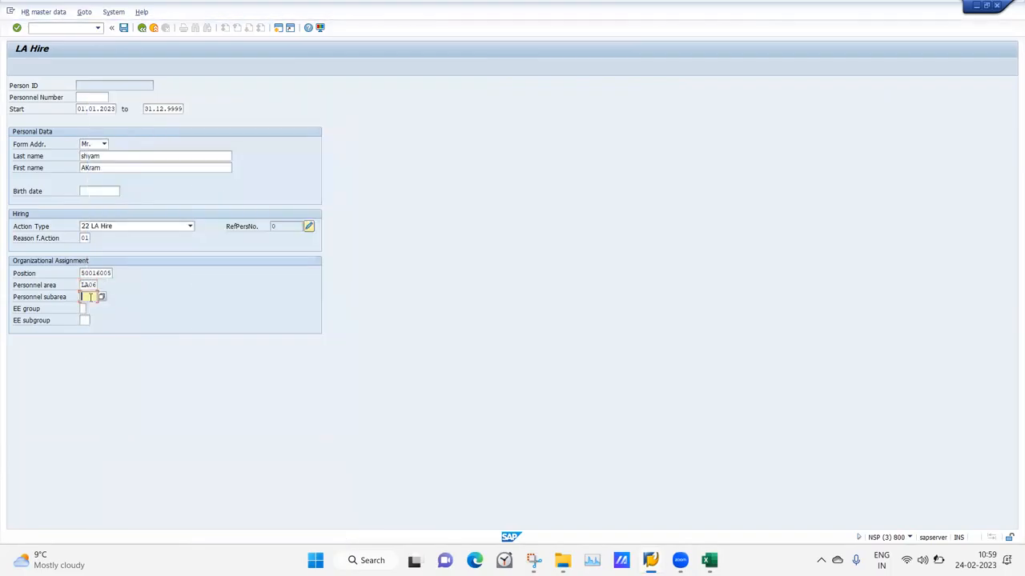
left_click(101, 298)
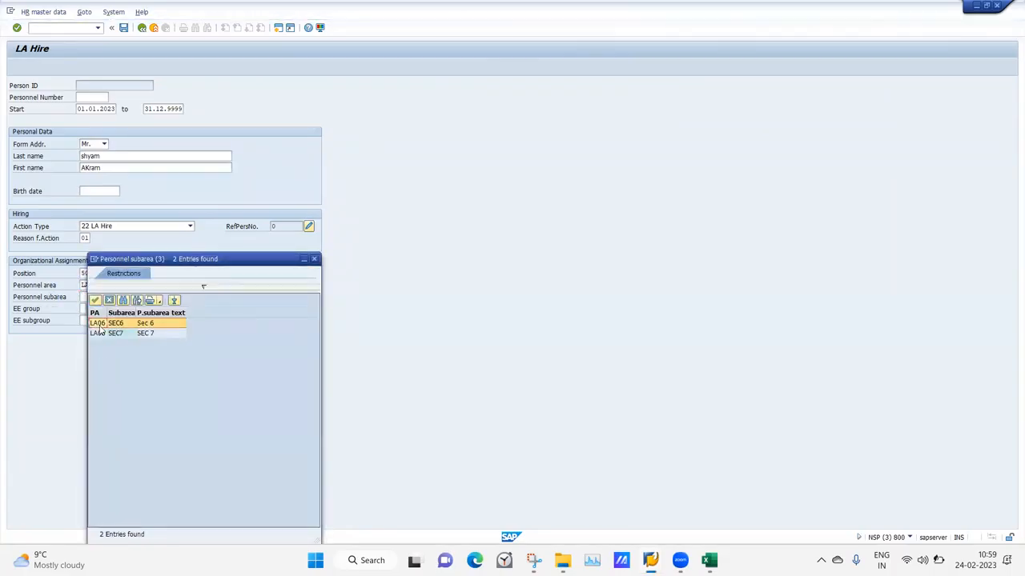
double_click(102, 324)
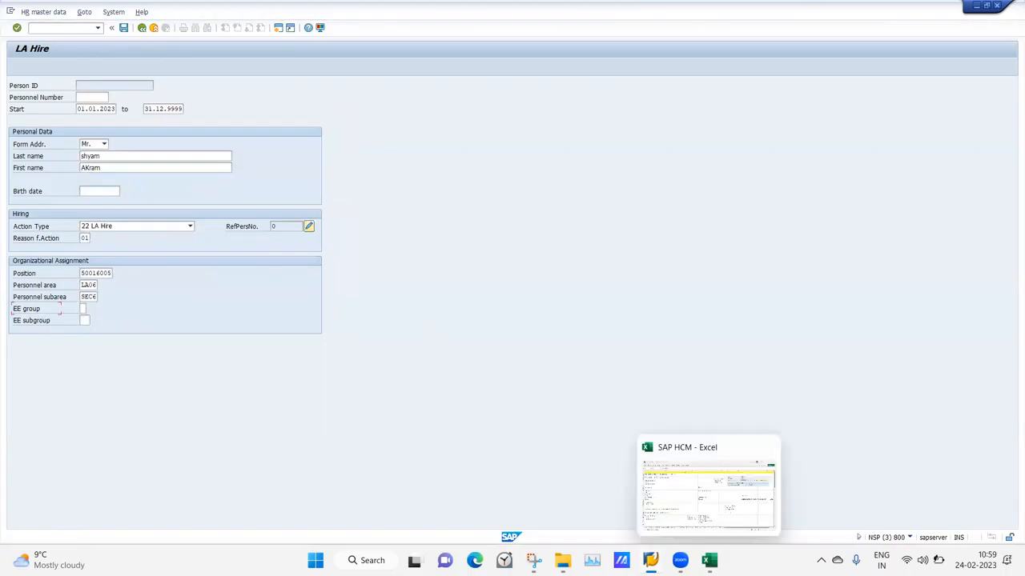
Check the employee groups in the ABKRS payroll area feature and set the hire's EE group to Z
mouse_move(650, 560)
left_click(647, 466)
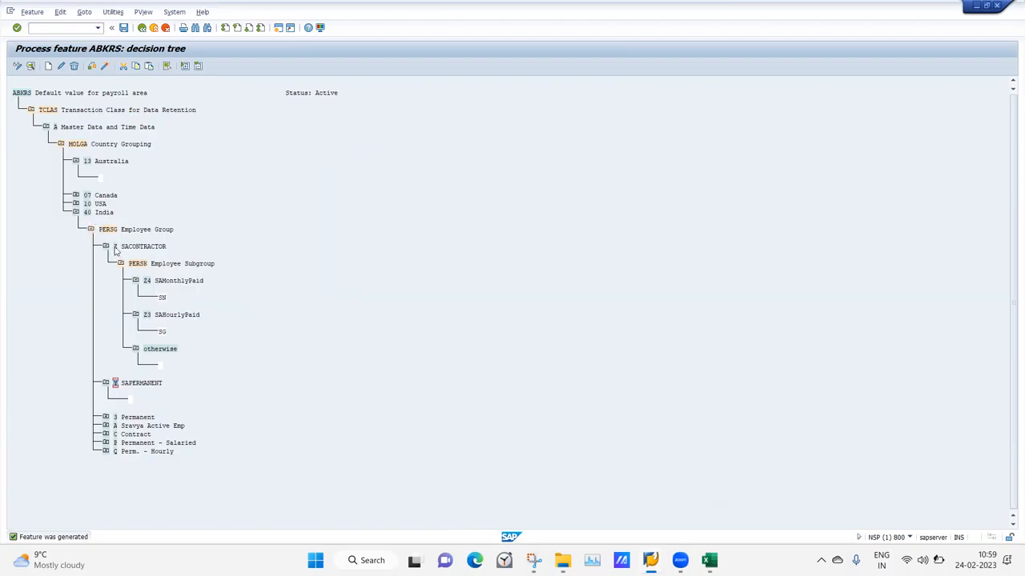
mouse_move(650, 560)
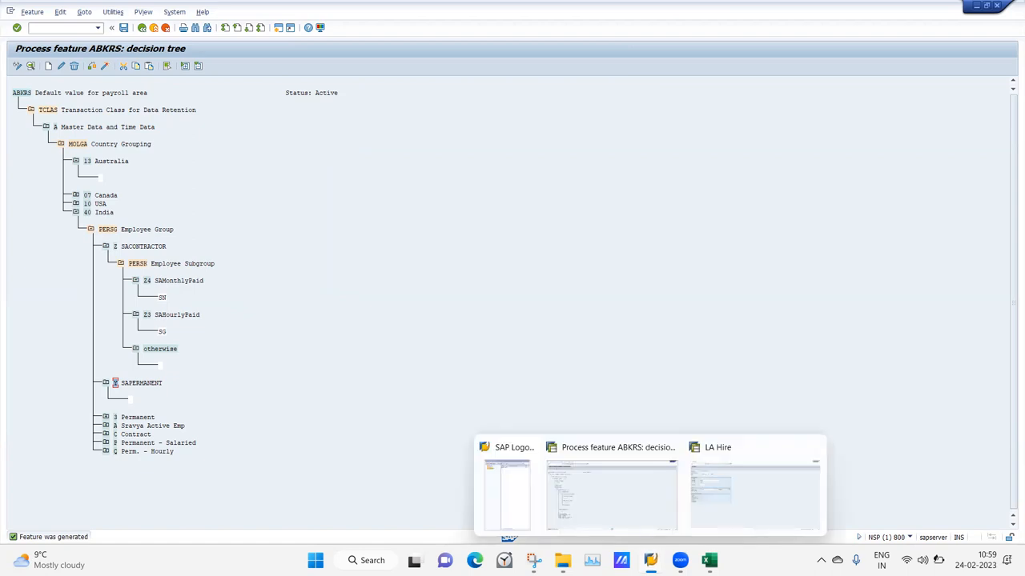
left_click(757, 472)
left_click(83, 309)
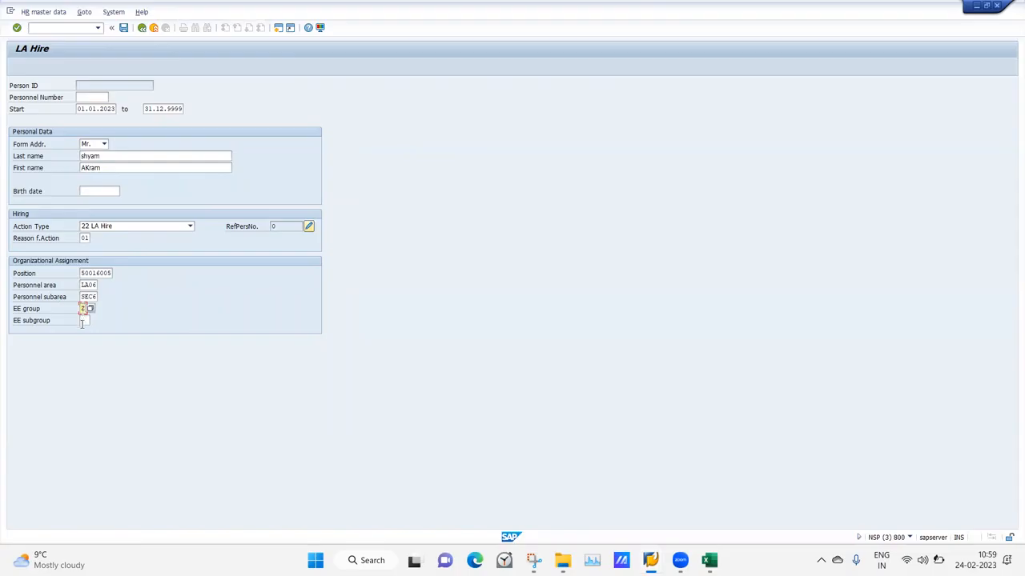
Check the employee subgroups in the ABKRS decision tree, set the hire's EE subgroup to Z4, and save the LA Hire entries
left_click(84, 320)
left_click(709, 560)
left_click(709, 560)
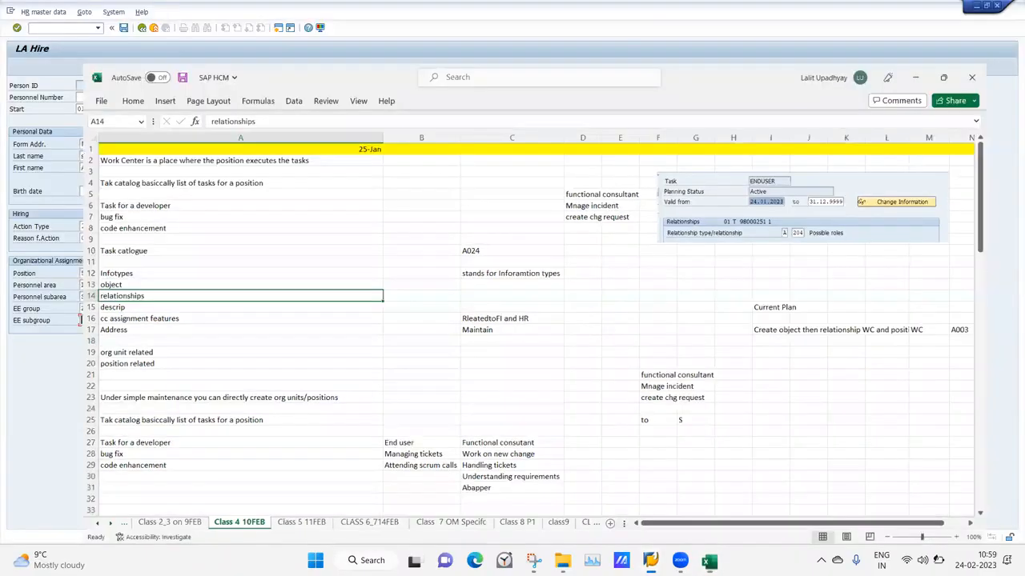
mouse_move(650, 561)
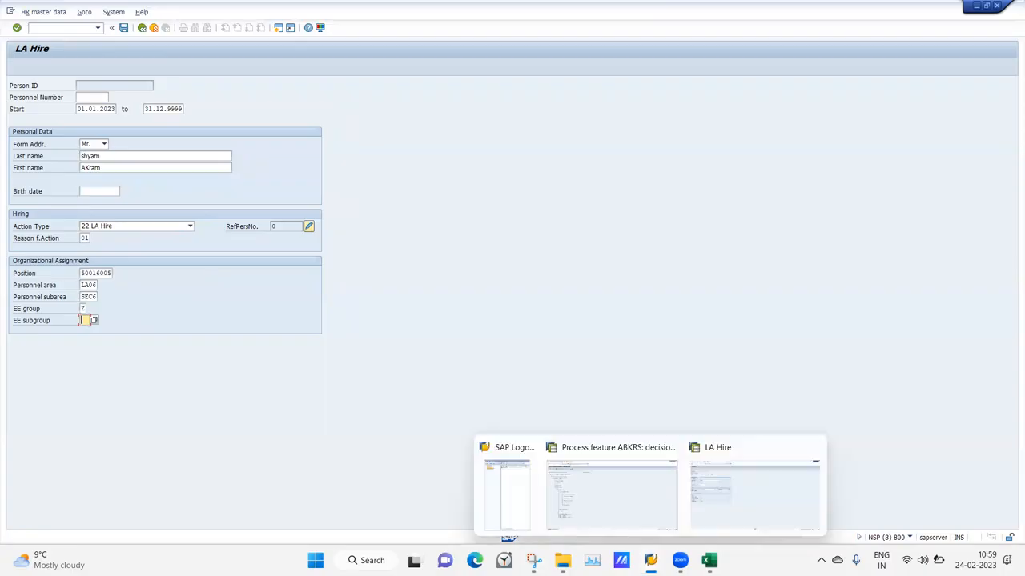
left_click(594, 475)
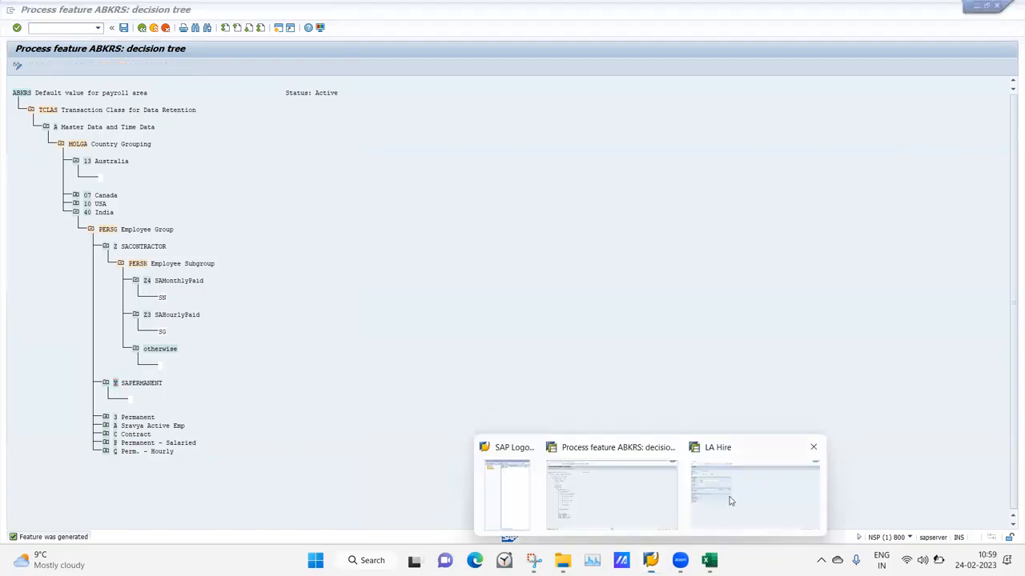
left_click(730, 504)
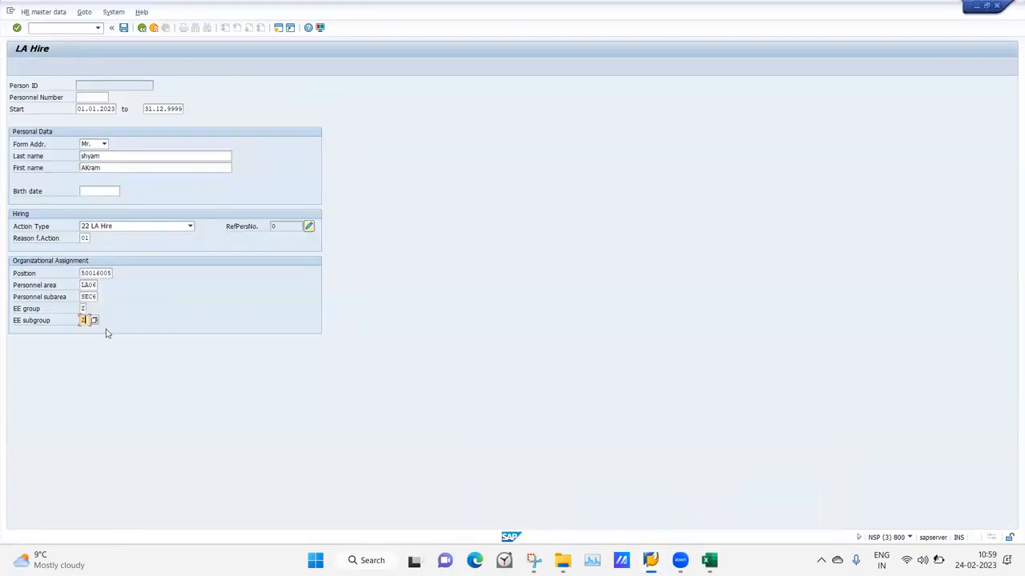
key("Return")
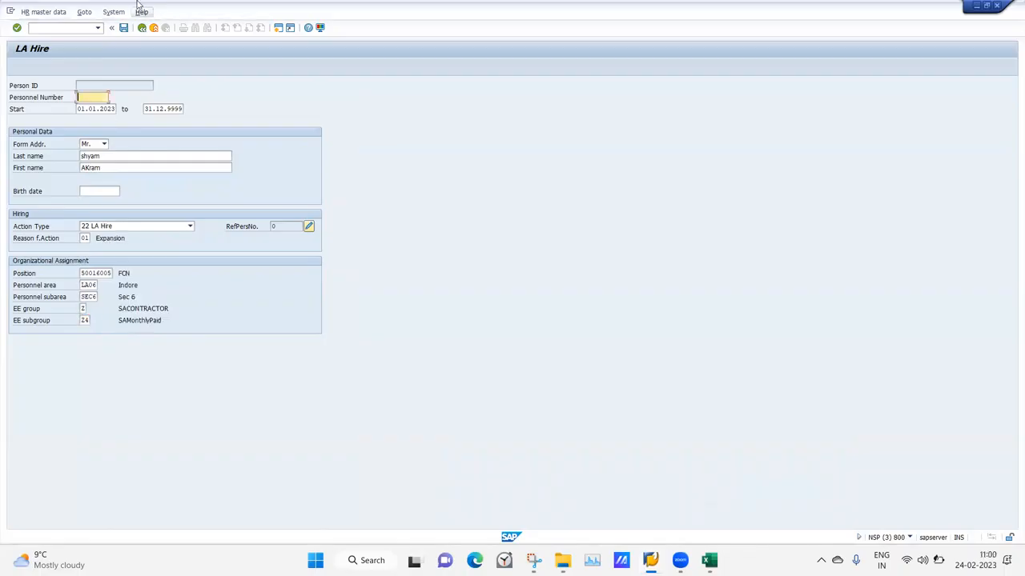
left_click(122, 28)
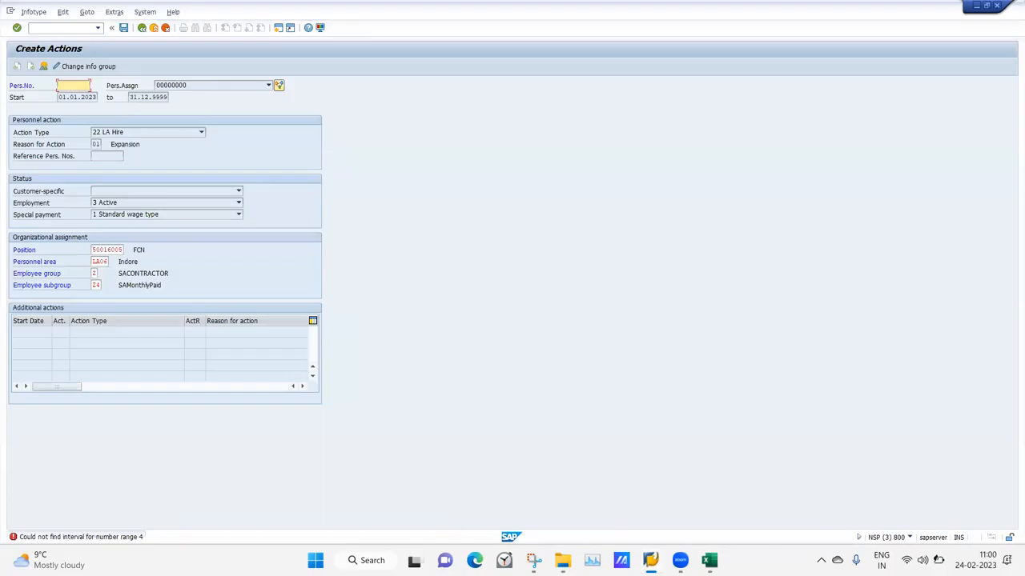
Open transaction PE03 in a new session from the ABKRS feature window and display the decision tree of feature NUMKR
mouse_move(650, 560)
left_click(606, 503)
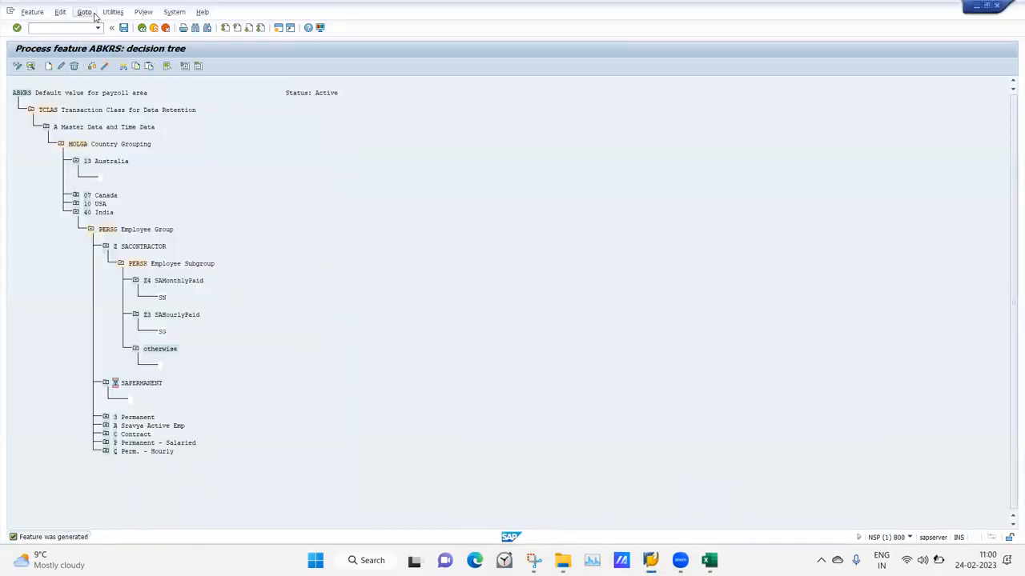
left_click(50, 28)
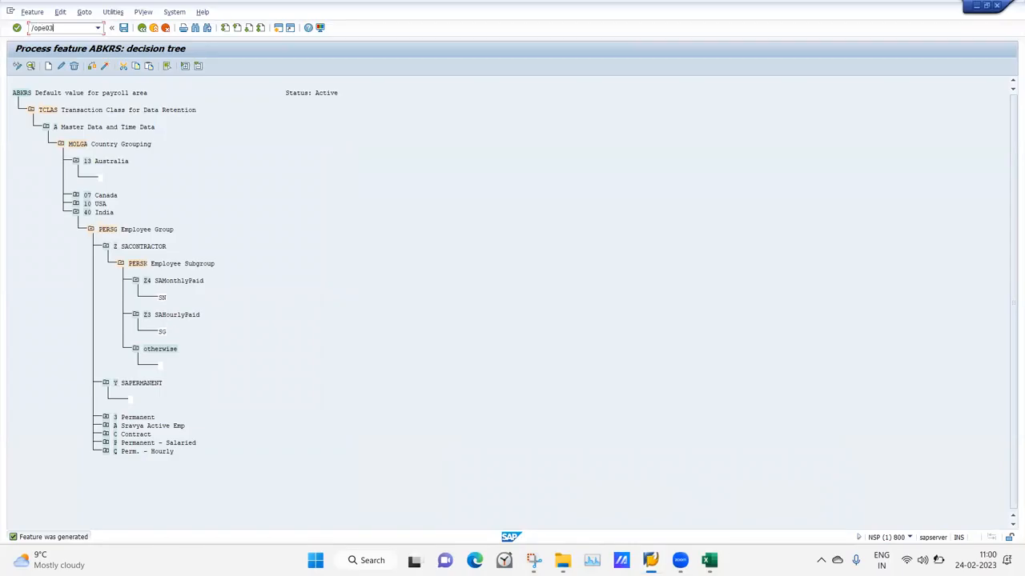
key("Return")
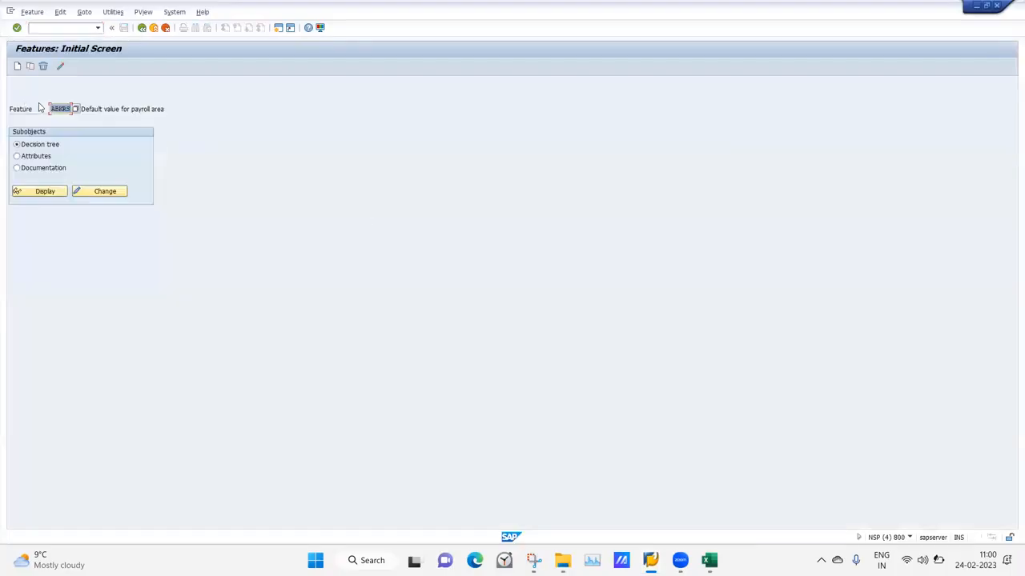
type("numkr")
key("Return")
left_click(40, 193)
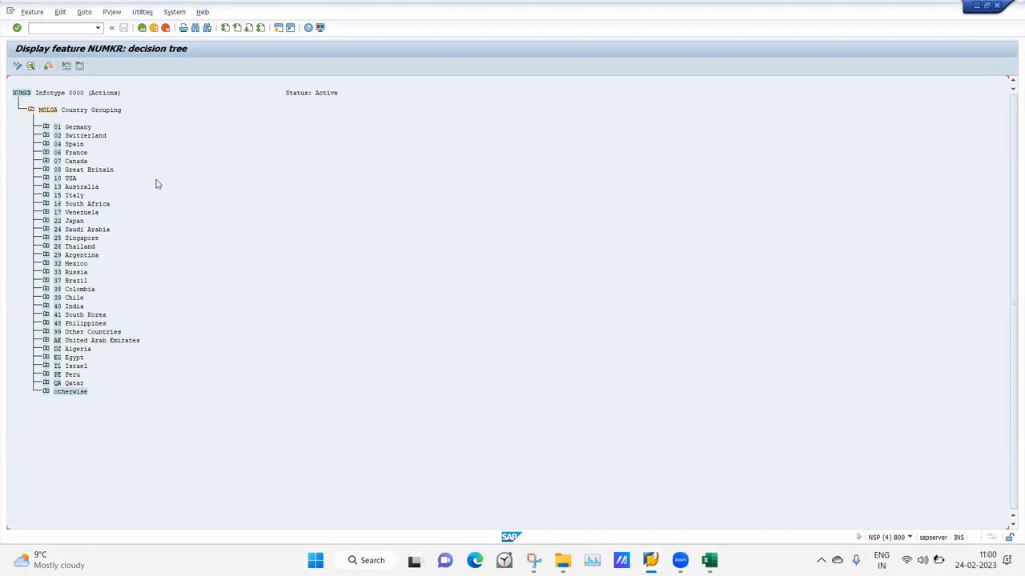
Expand the NUMKR tree through 40 India, company code 0003 and its personnel areas to examine the value for LA01 Aligarh
left_click(46, 306)
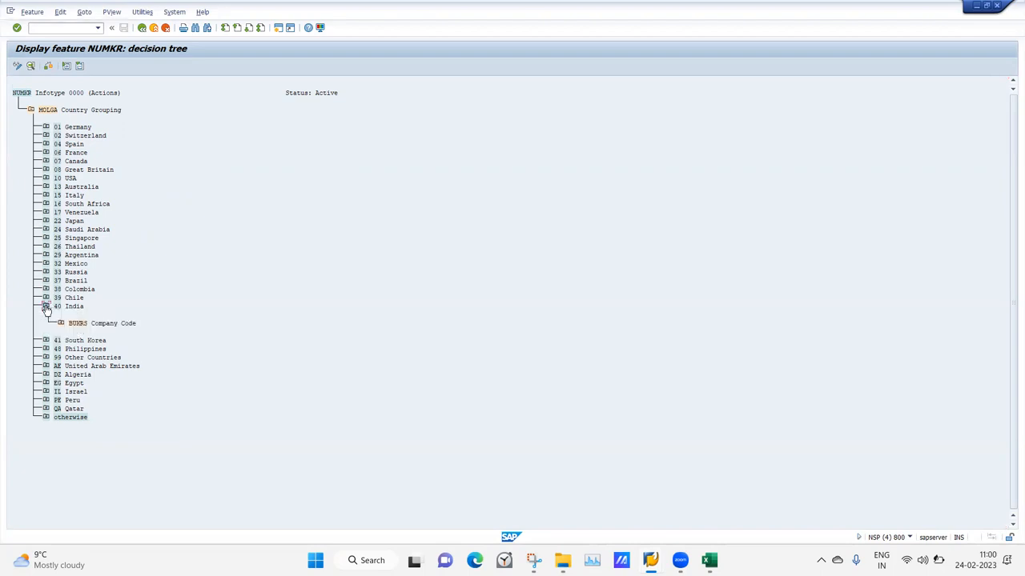
left_click(61, 323)
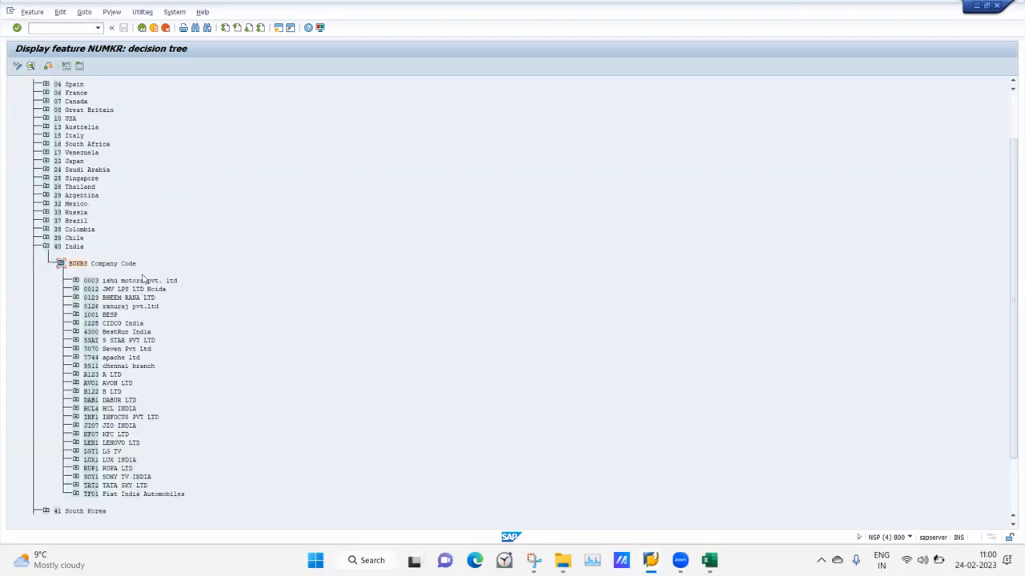
left_click(75, 280)
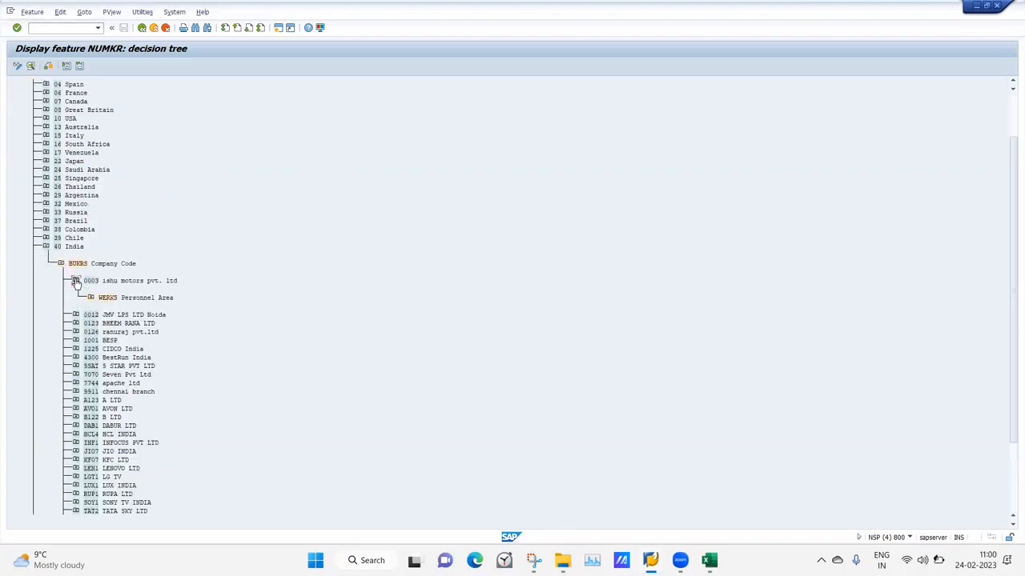
left_click(90, 298)
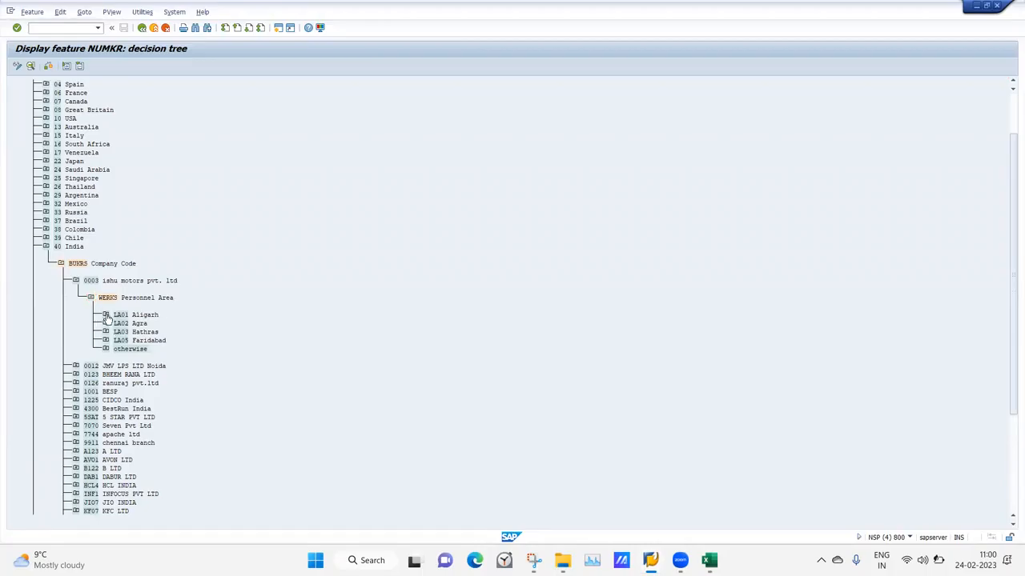
left_click(105, 314)
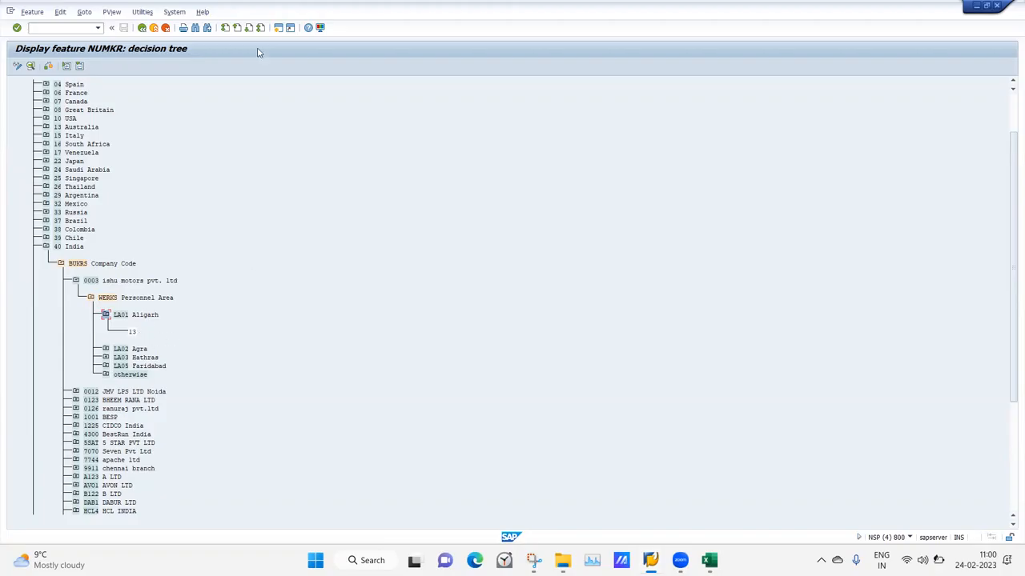
Create a new SAP session and start the customizing transaction SPRO in it
left_click(278, 30)
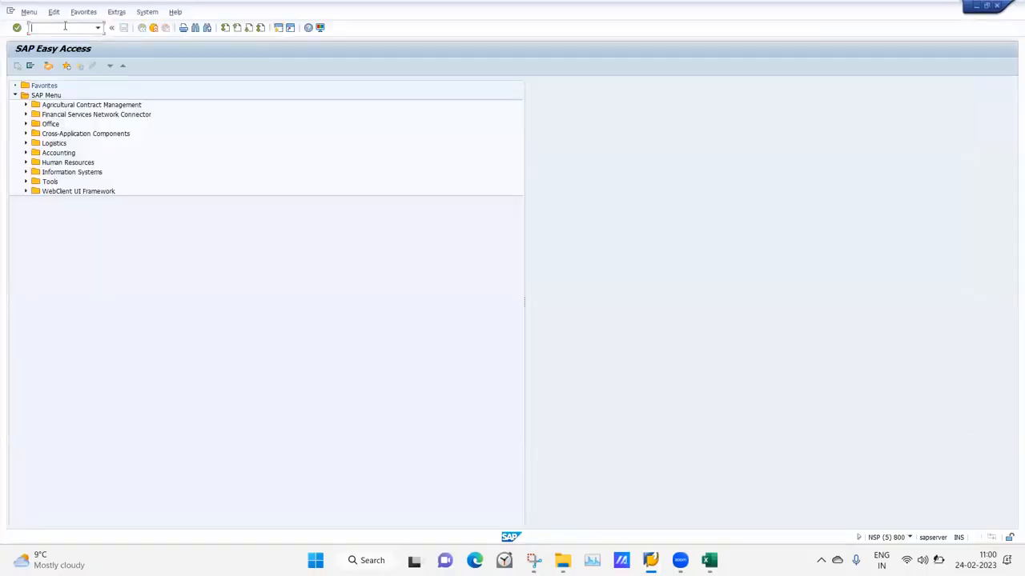
type("spro")
key("Return")
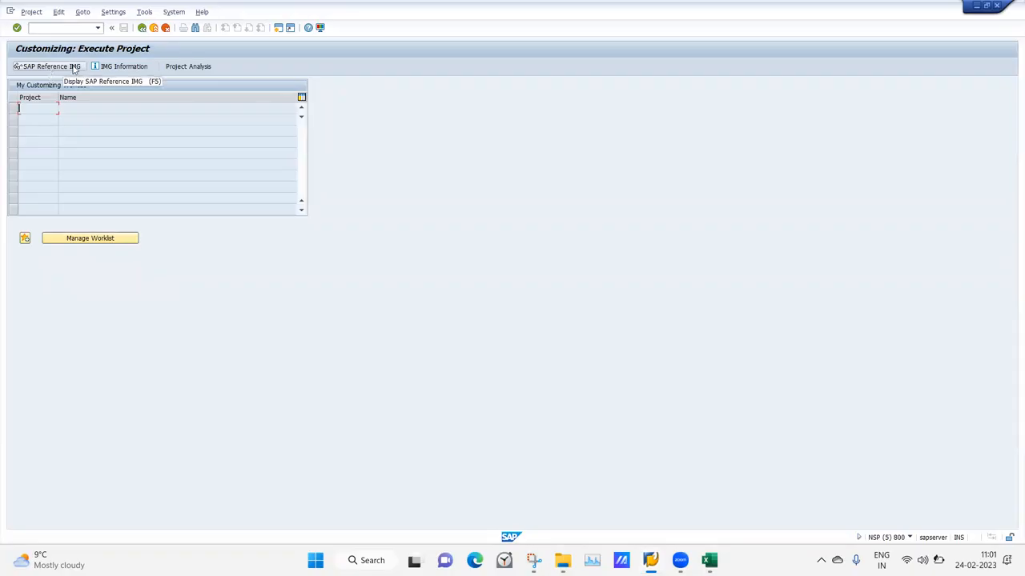
Switch to the Excel SAP HCM workbook and look through the Class 5 11FEB, Class 8 P1, class9 and CLASS10 notes
key("alt+Tab")
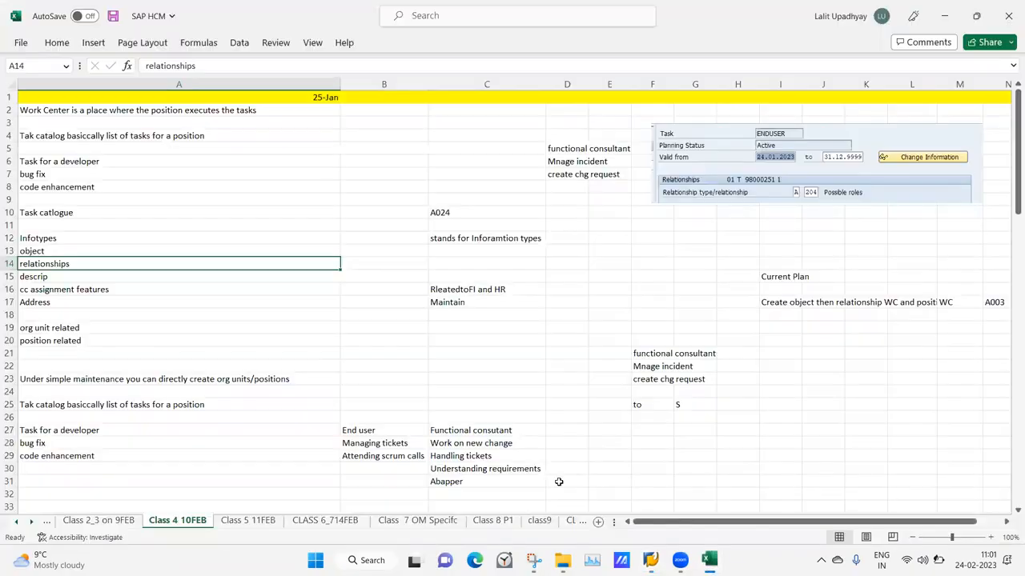
left_click(264, 522)
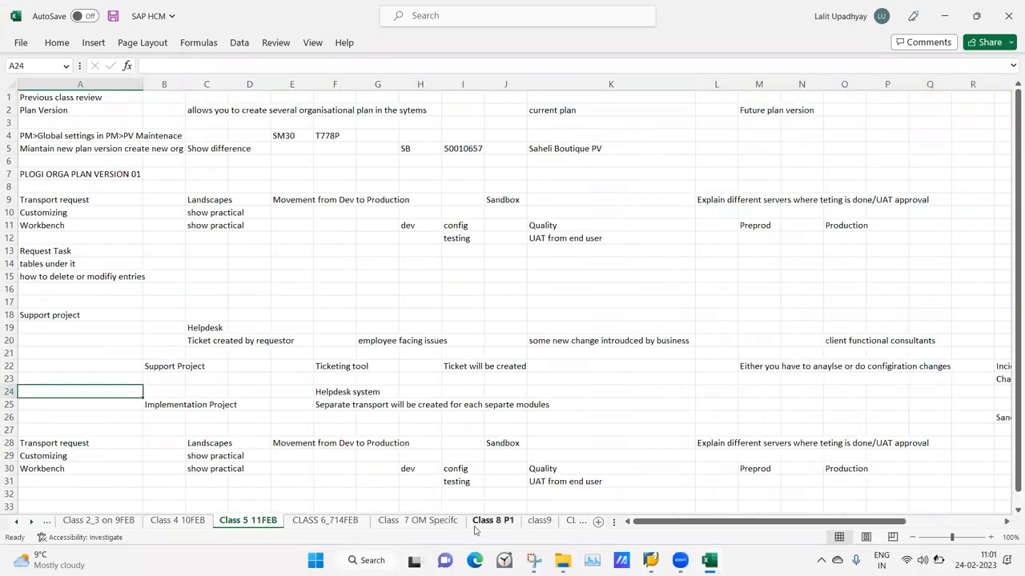
left_click(502, 526)
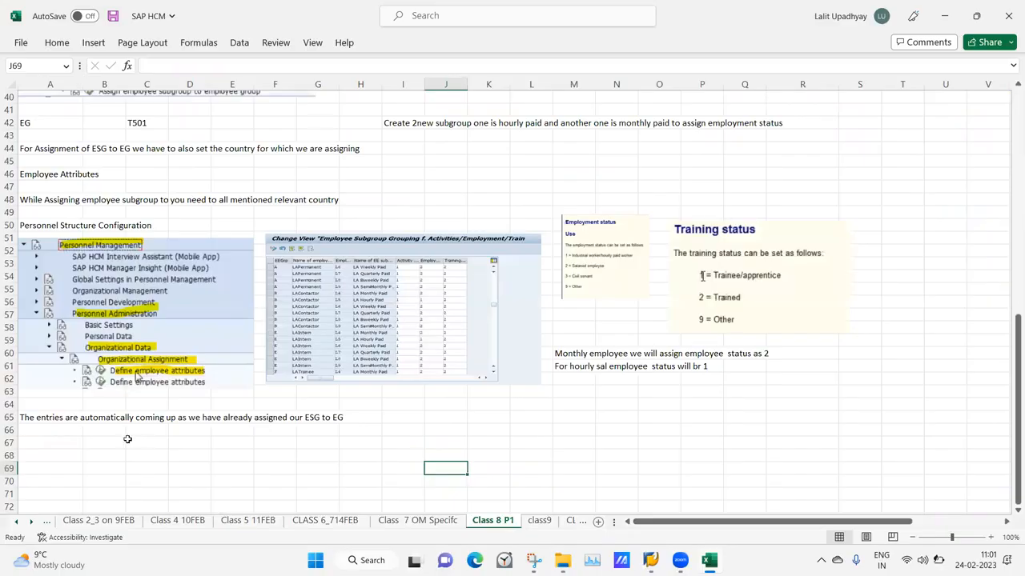
left_click(539, 521)
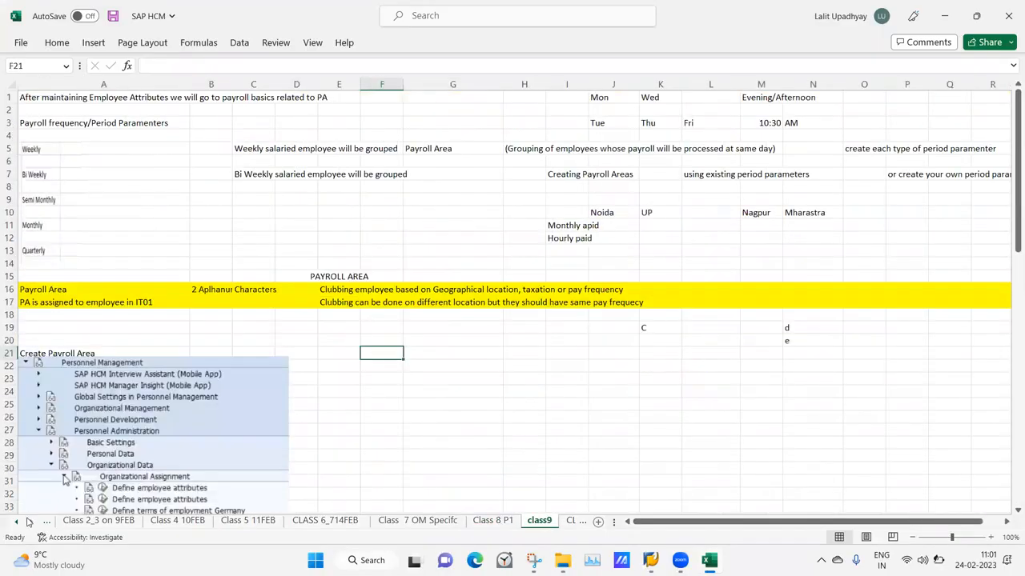
left_click(32, 522)
left_click(32, 522)
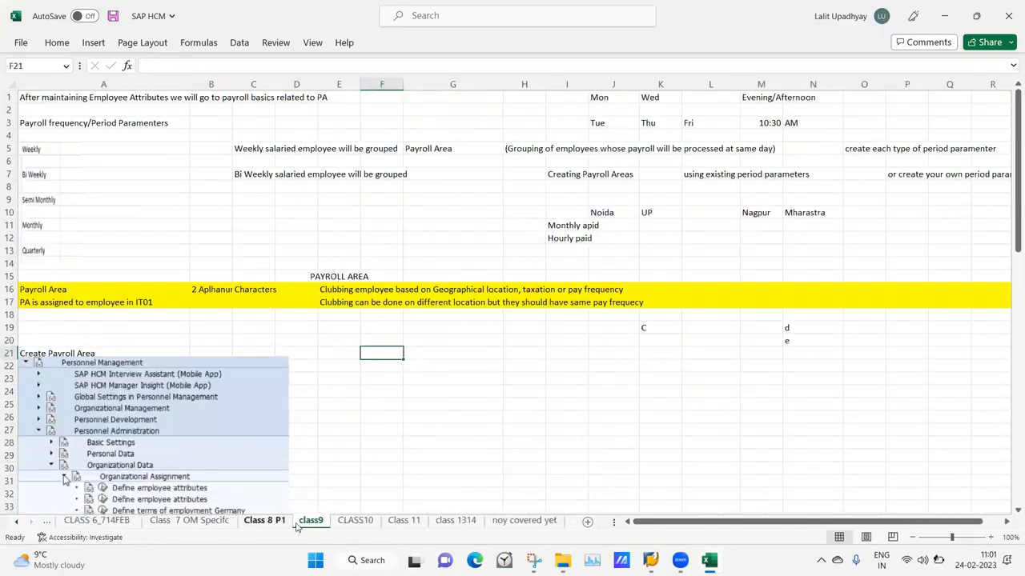
left_click(352, 522)
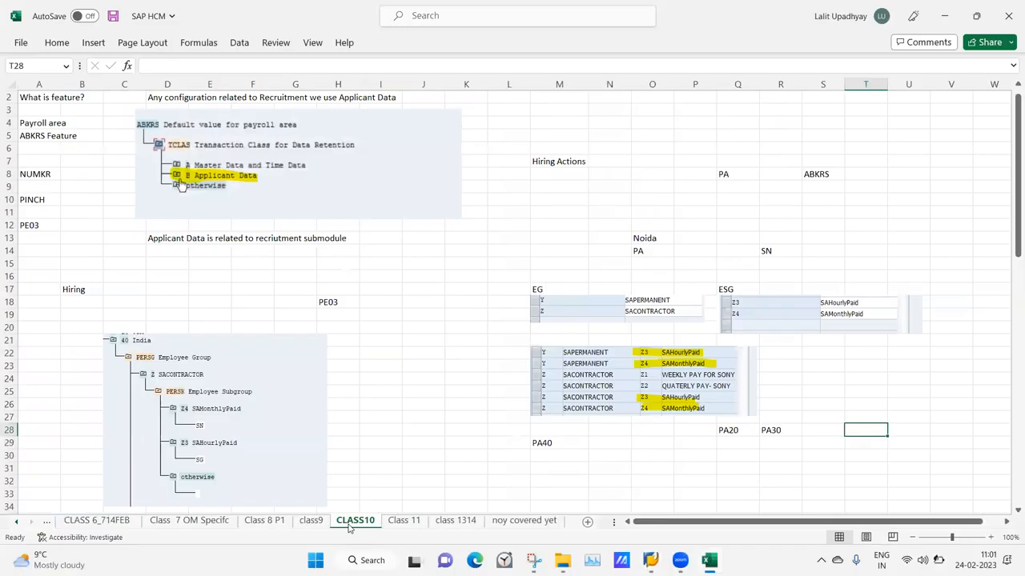
Look through the Class 11 and class 1314 notes to examine the customizing path and intervals for personnel number ranges in Class 11
left_click(404, 521)
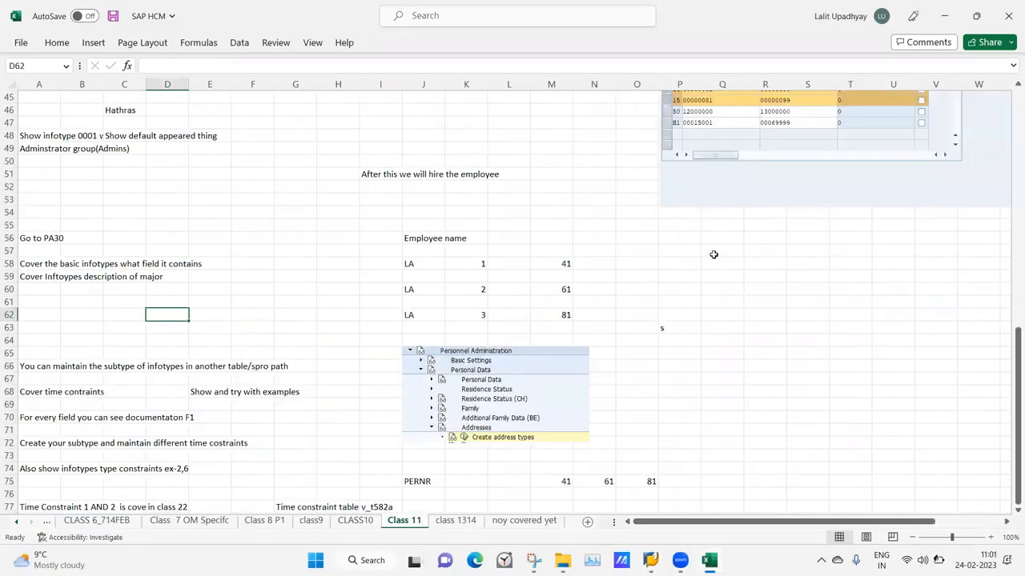
left_click_drag(1011, 367, 1009, 77)
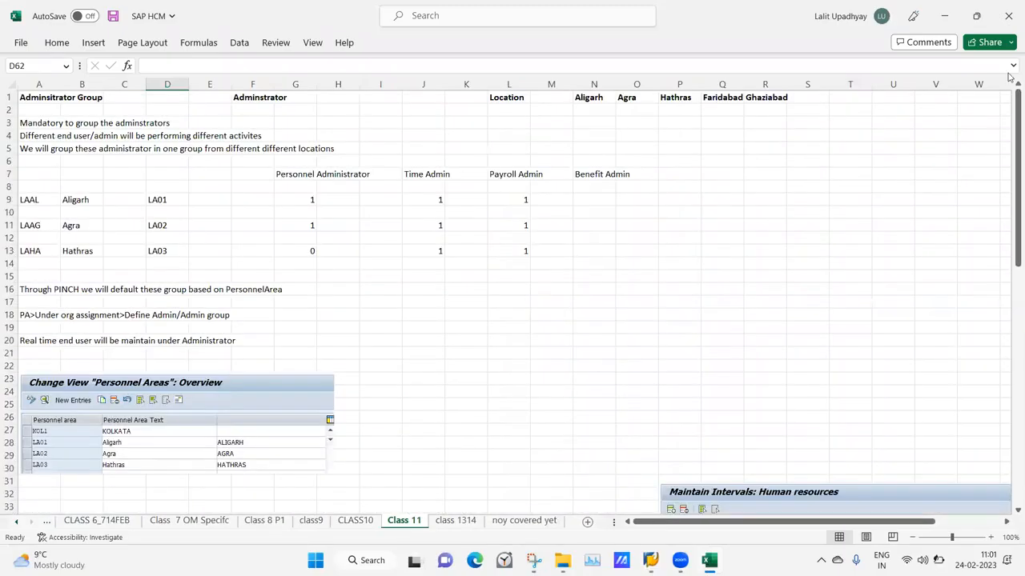
left_click(456, 521)
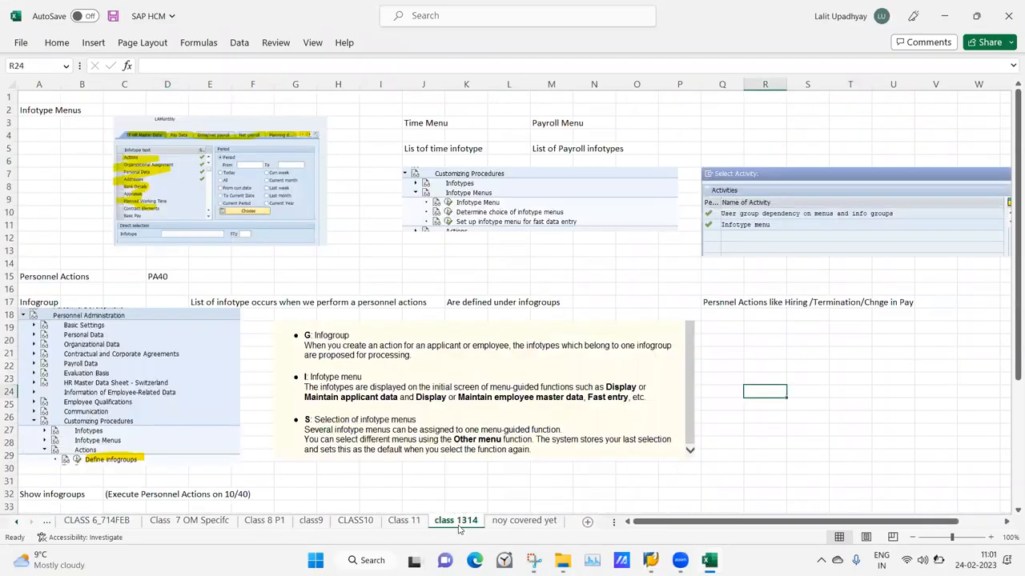
left_click(408, 246)
left_click_drag(1010, 224, 1010, 458)
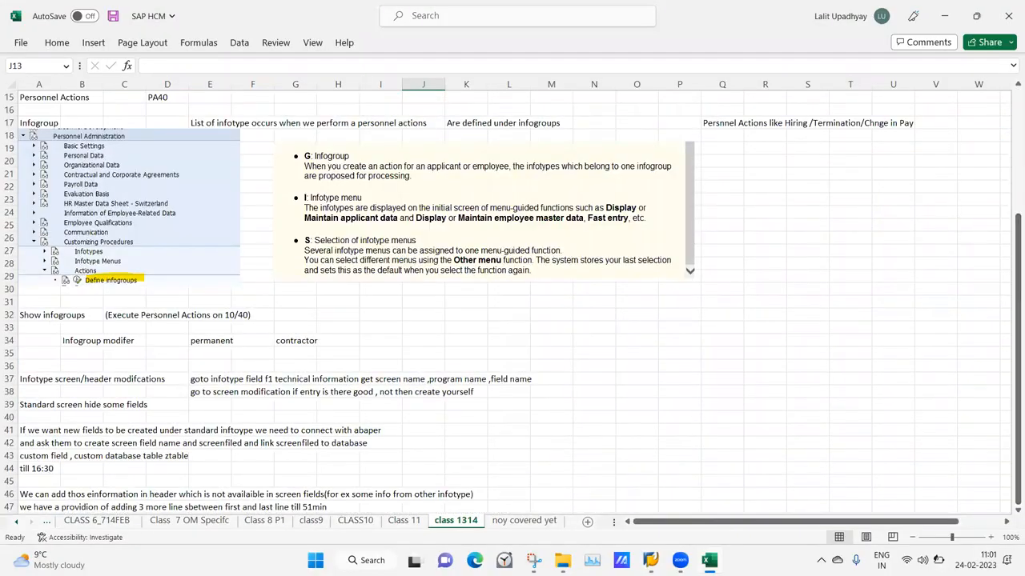
left_click(404, 521)
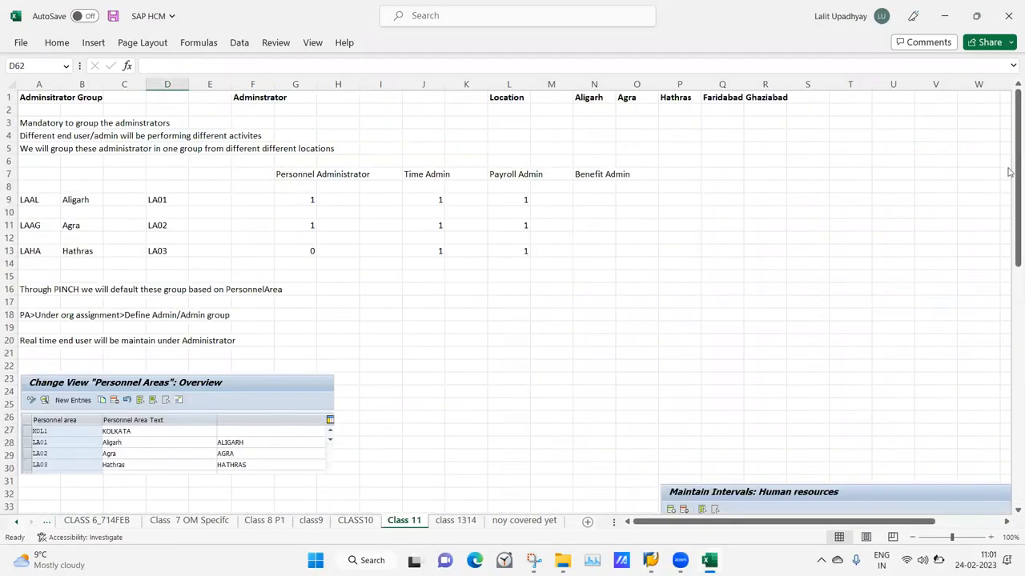
left_click_drag(1010, 174, 1011, 283)
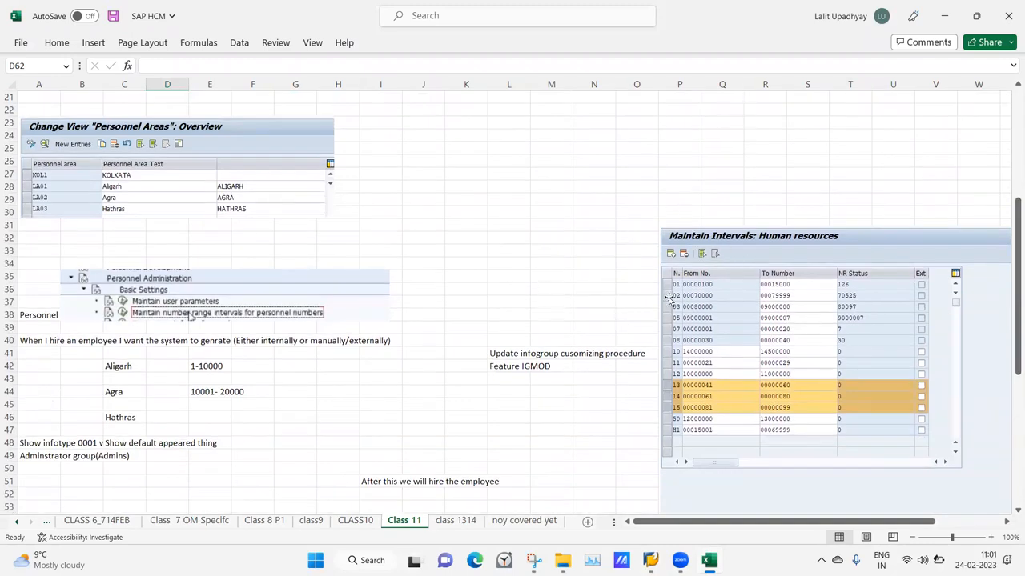
Switch back to the SAP Create Actions session, set the personnel area to LA01, and save the LA Hire action
left_click(559, 288)
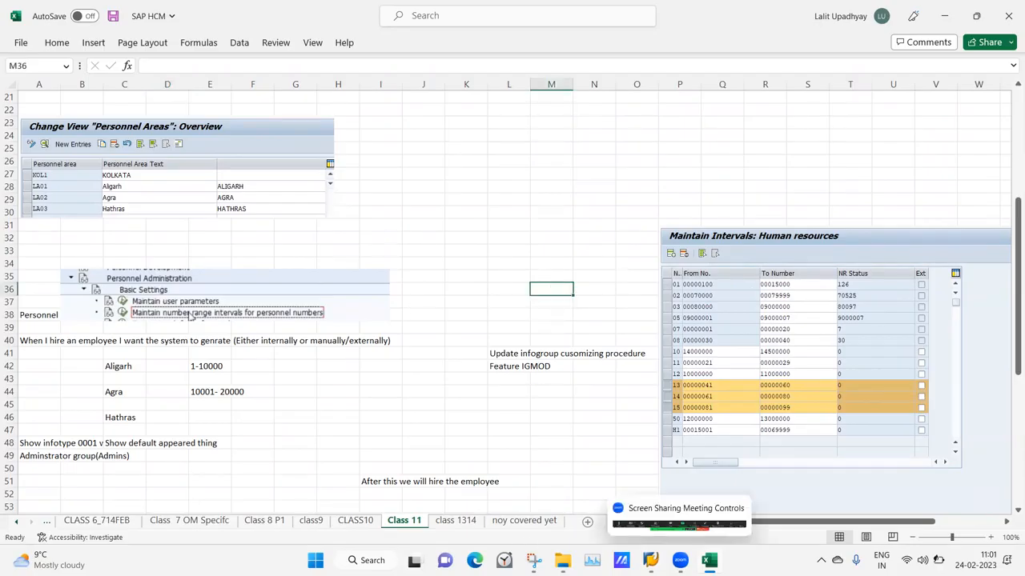
left_click(650, 560)
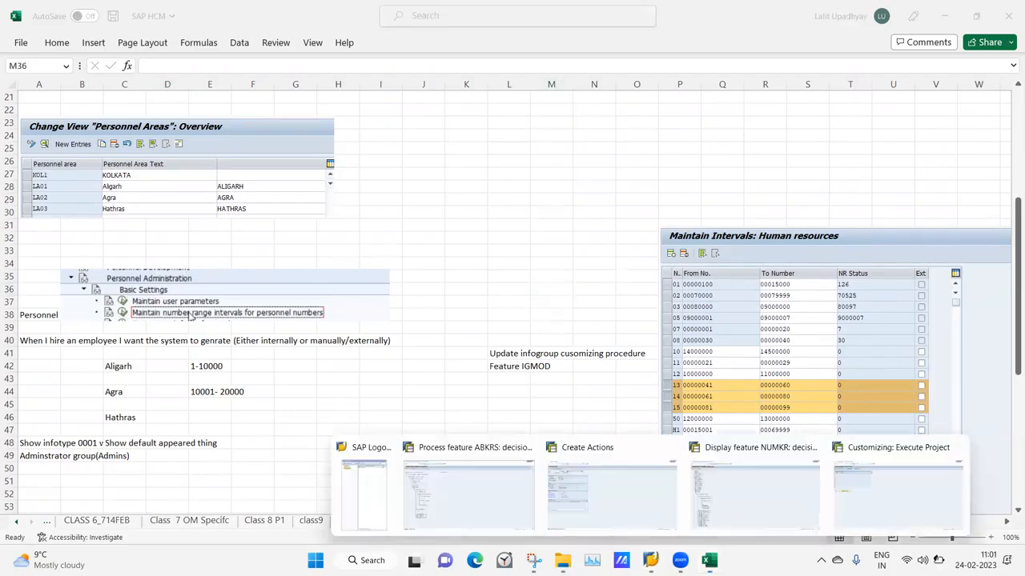
left_click(606, 495)
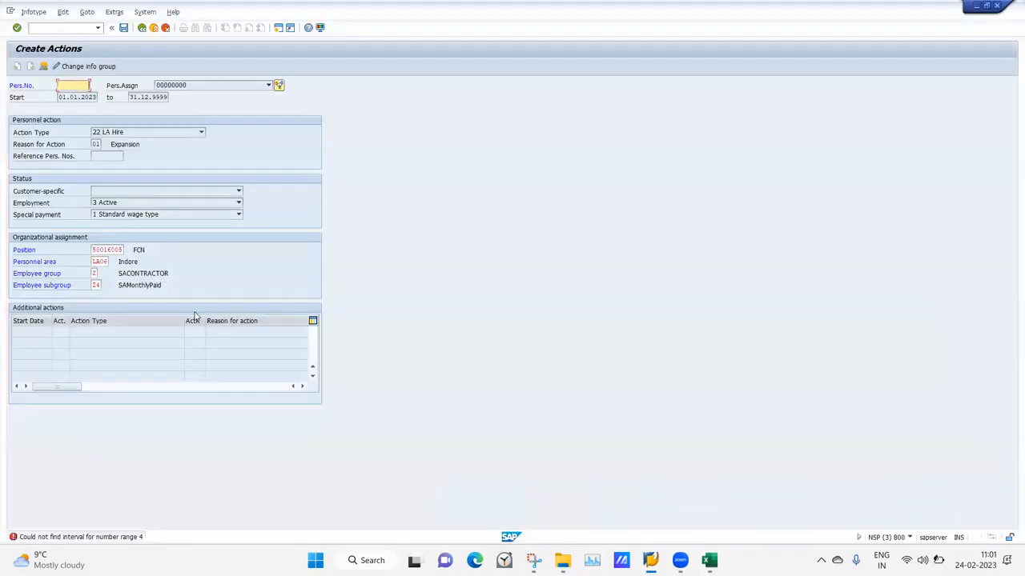
left_click(99, 262)
key("BackSpace")
type("1")
key("ctrl+s")
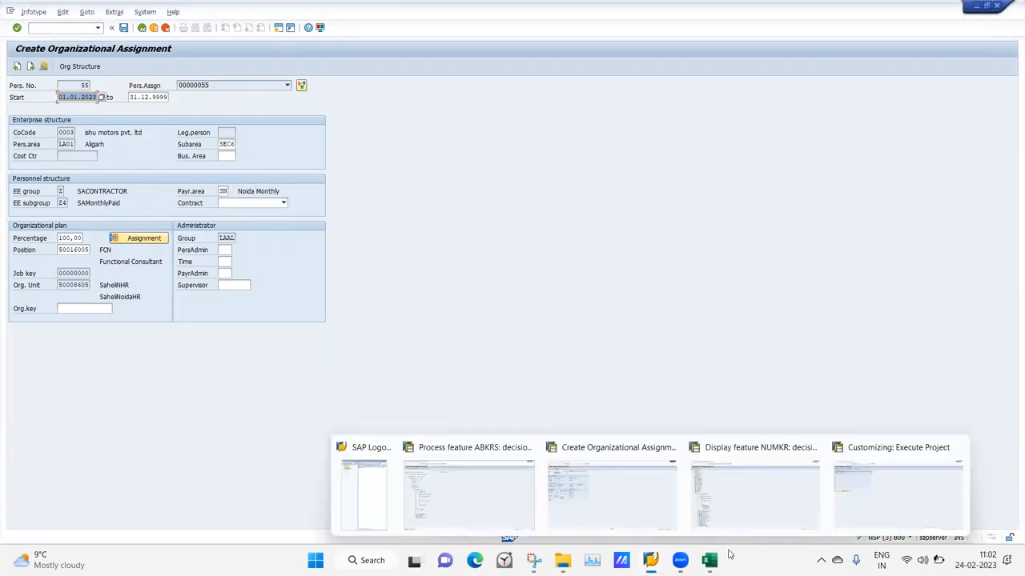
Leave the NUMKR feature display for SAP Easy Access and close that extra session
mouse_move(713, 554)
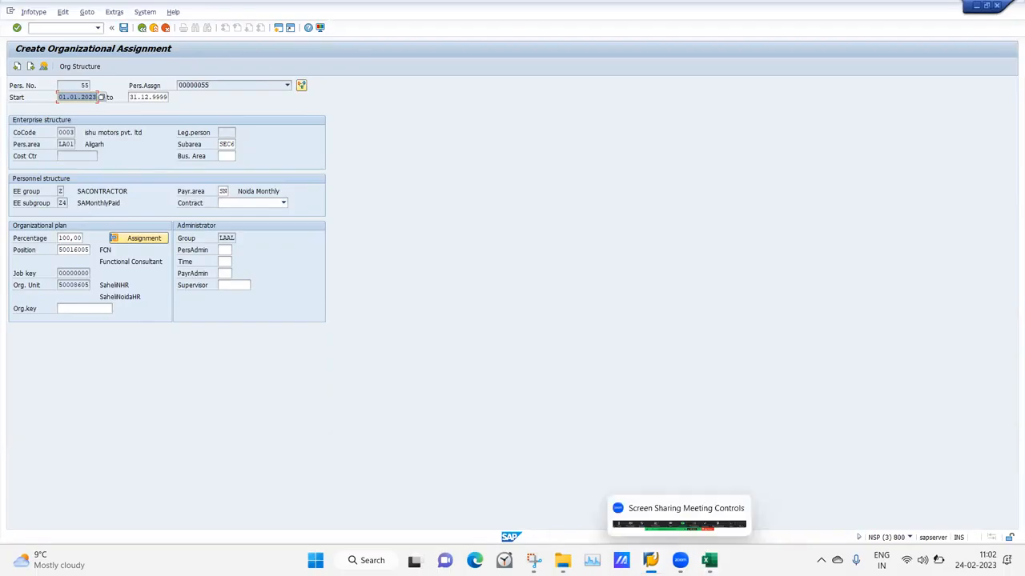
left_click(729, 494)
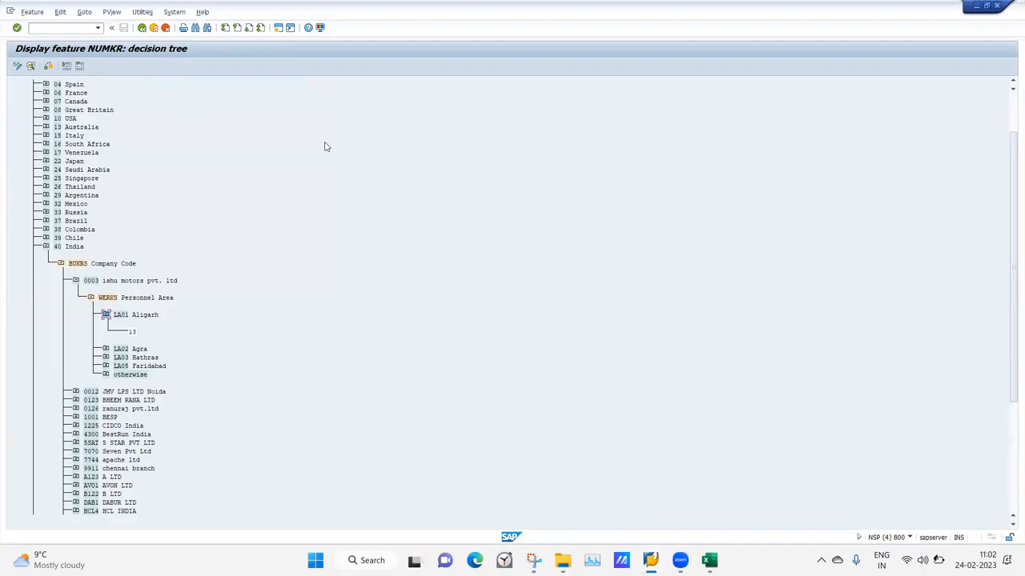
left_click(42, 29)
type("/n")
key("Return")
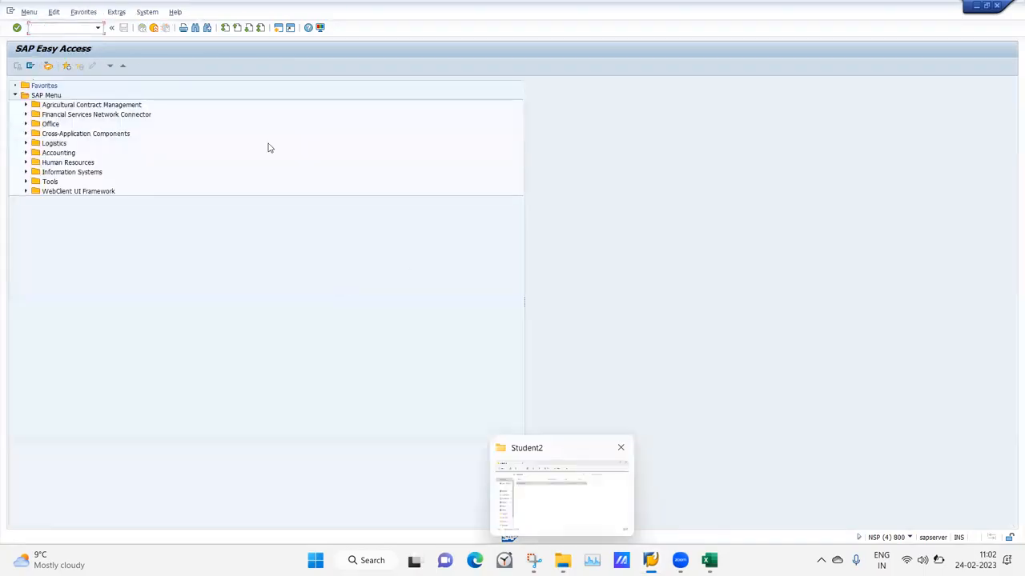
left_click(153, 28)
Examine the ABKRS decision tree's payroll area for SACONTRACTOR Z4 SAMonthlyPaid and return to the Create Organizational Assignment record
mouse_move(650, 560)
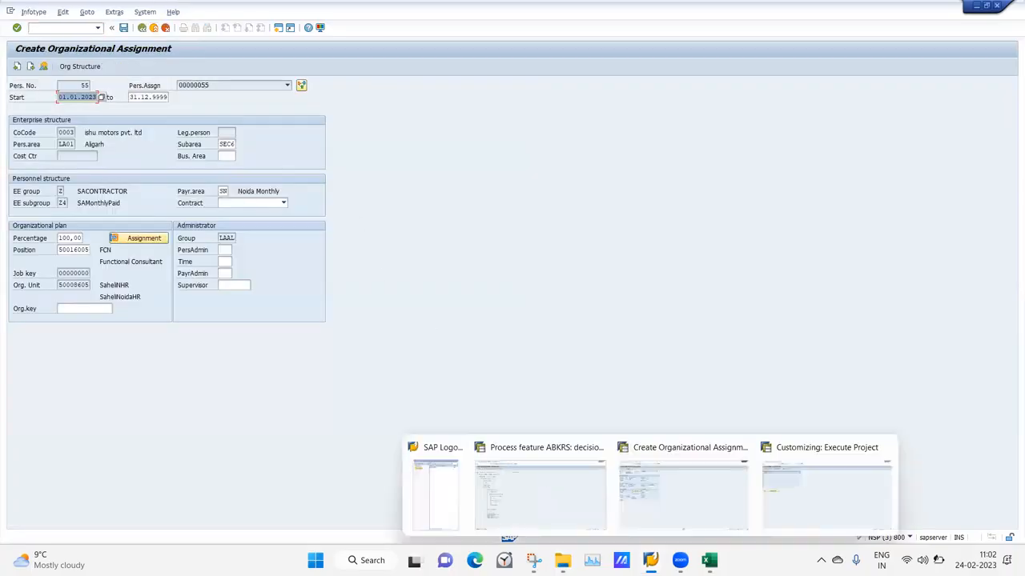
left_click(584, 517)
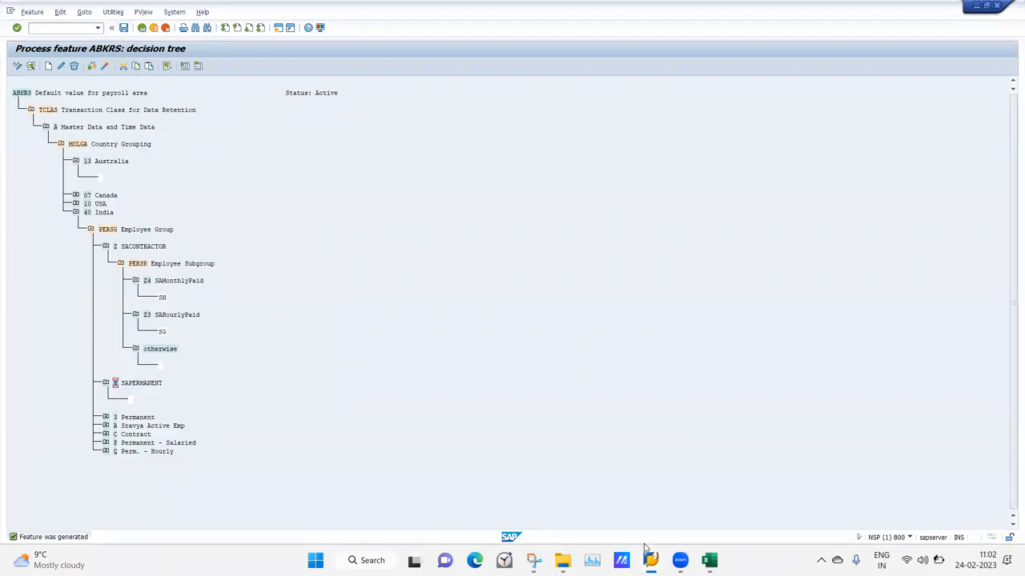
mouse_move(649, 556)
left_click(680, 507)
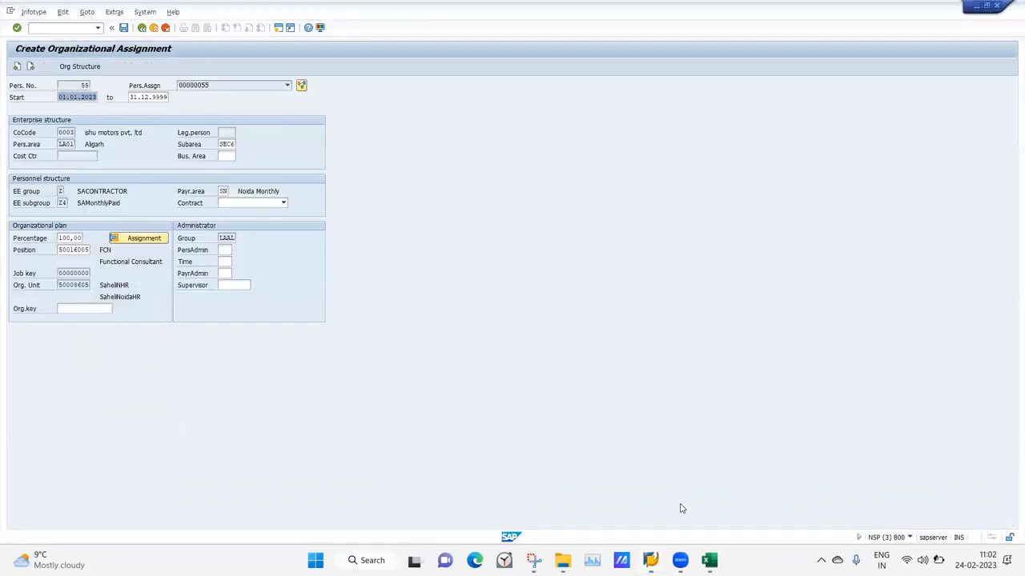
Pick personnel subarea LA11 AligarhSA1 for the organizational assignment and validate the entry
left_click(124, 28)
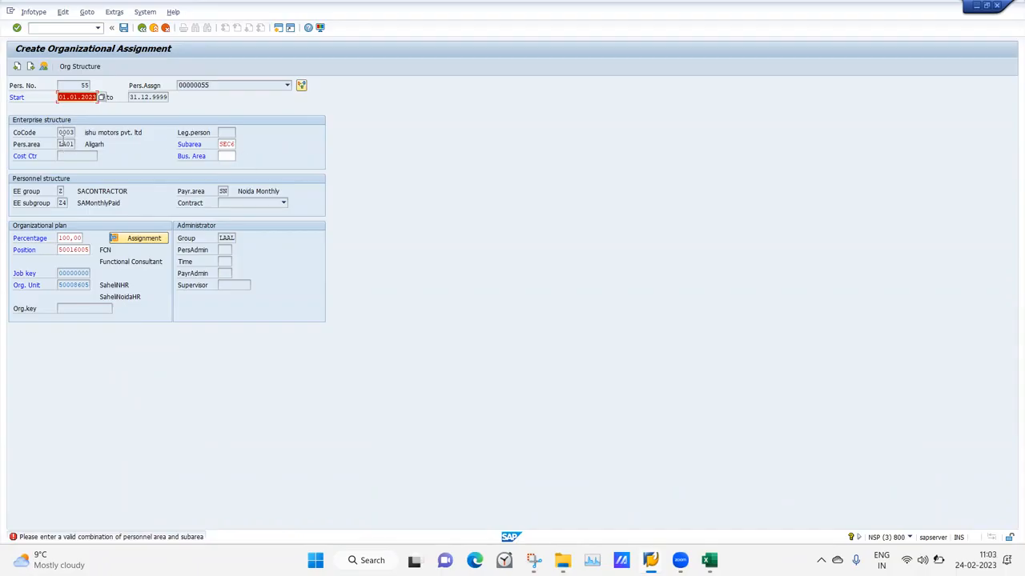
left_click(228, 145)
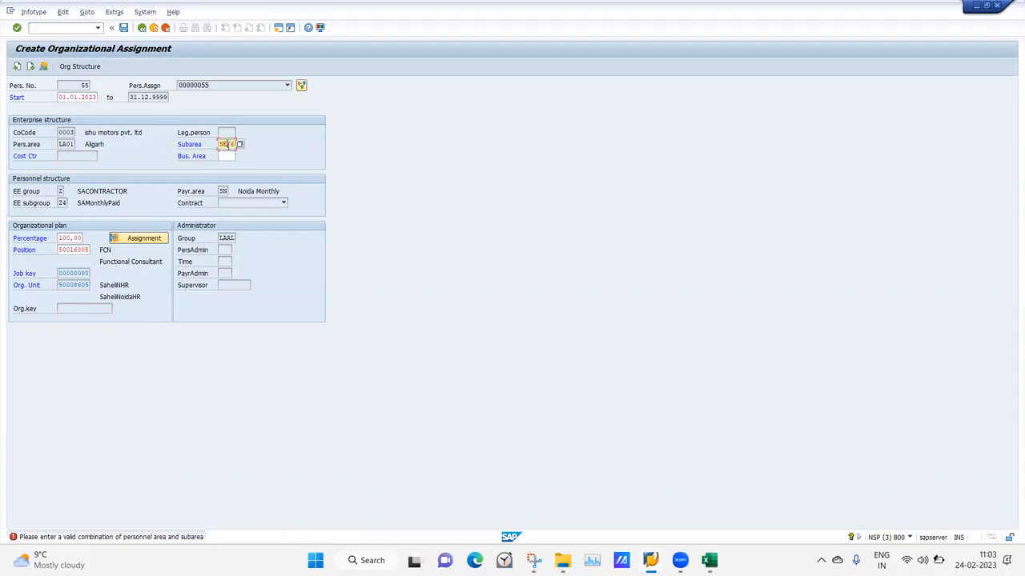
left_click(241, 144)
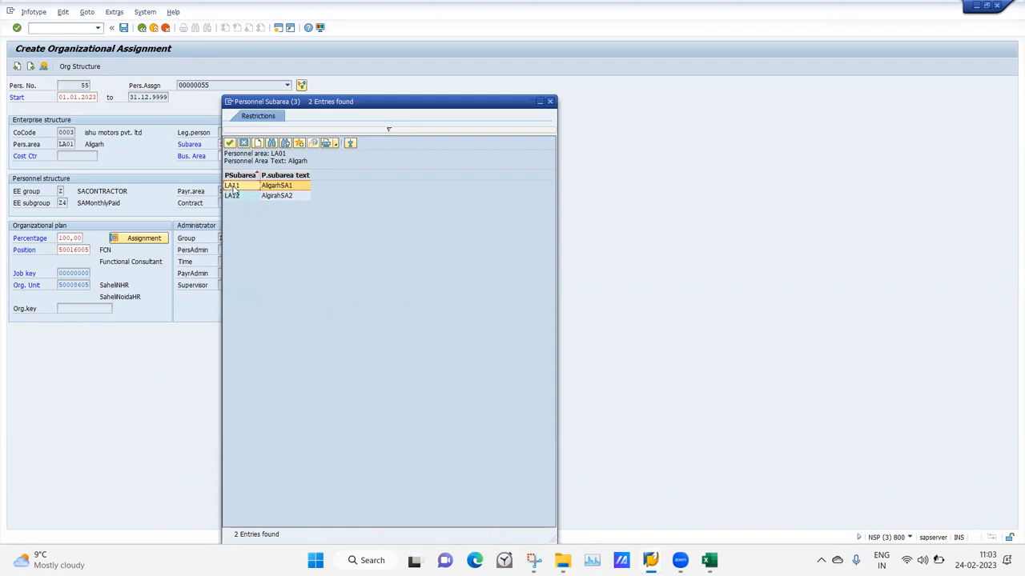
double_click(232, 187)
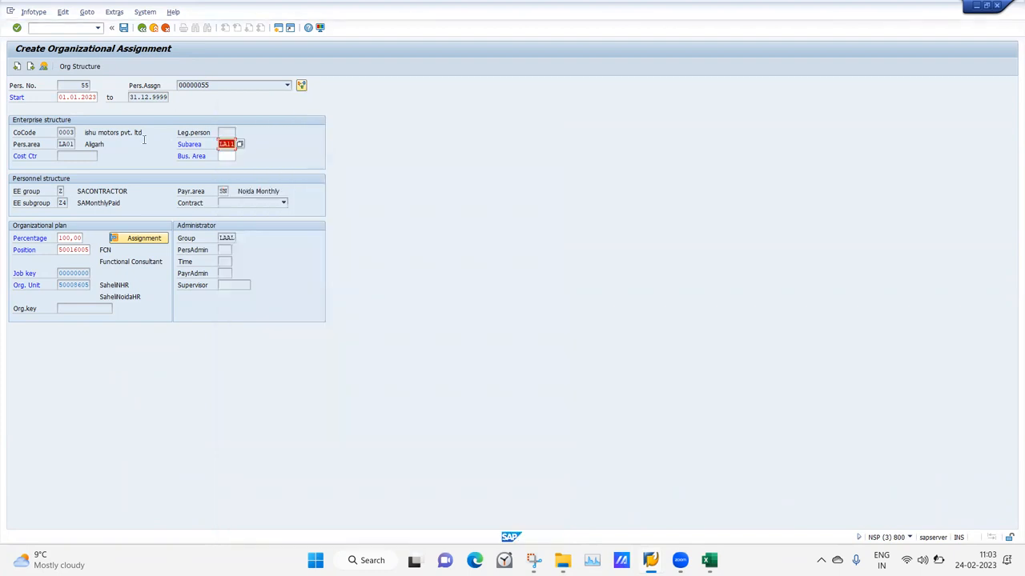
key("Return")
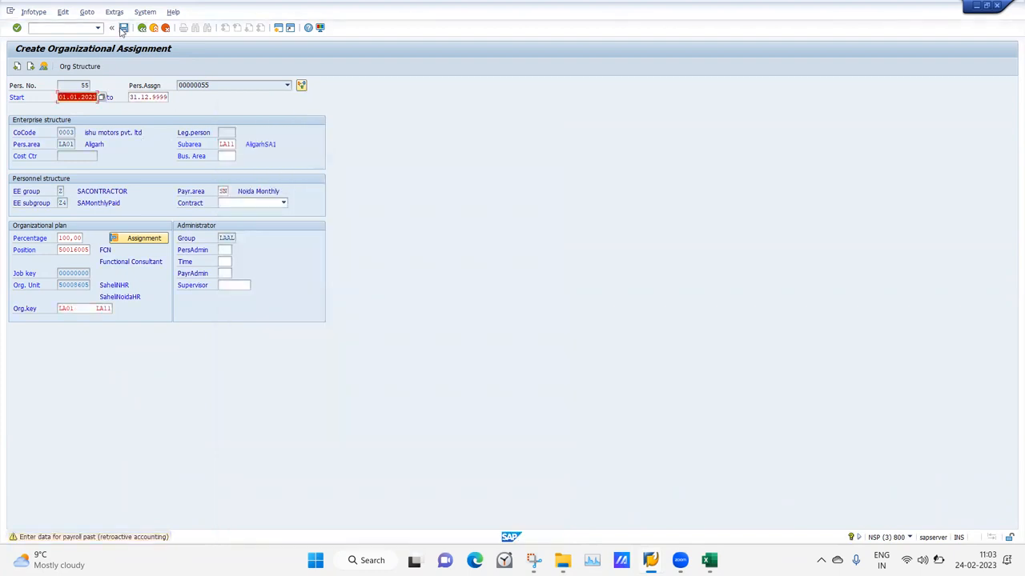
Save the organizational assignment and confirm the remote logon with the account password
left_click(122, 28)
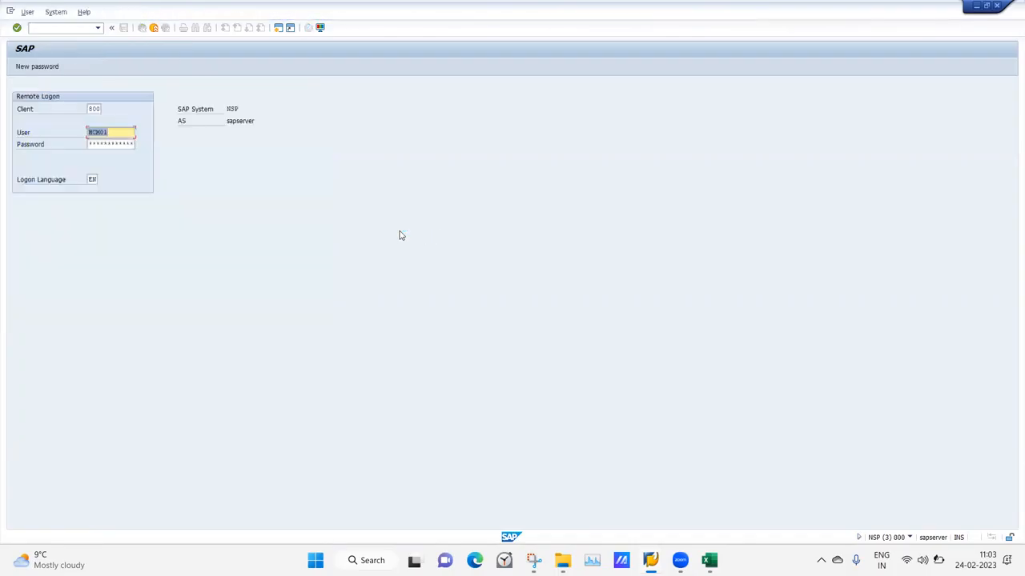
left_click(88, 143)
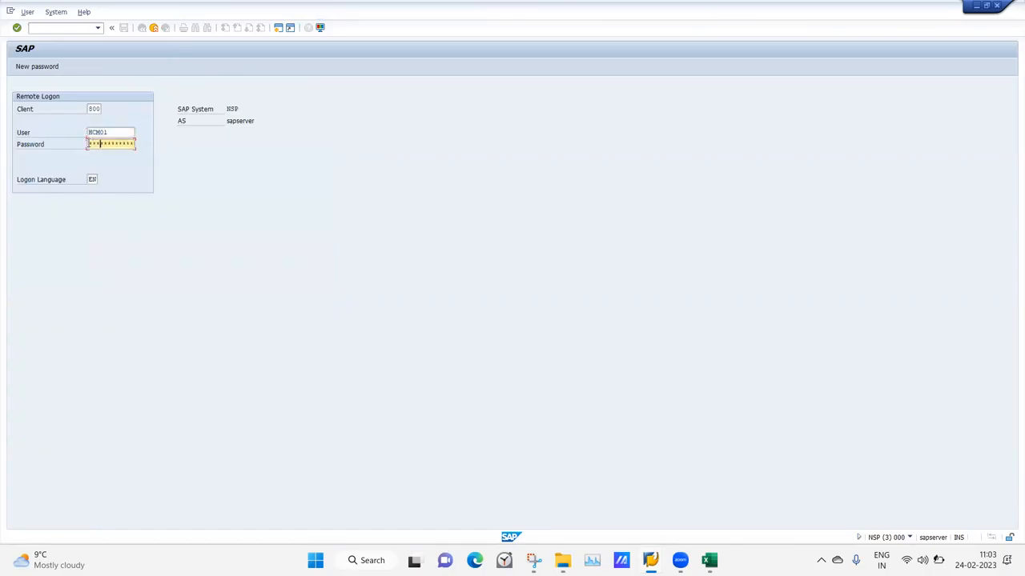
key("Return")
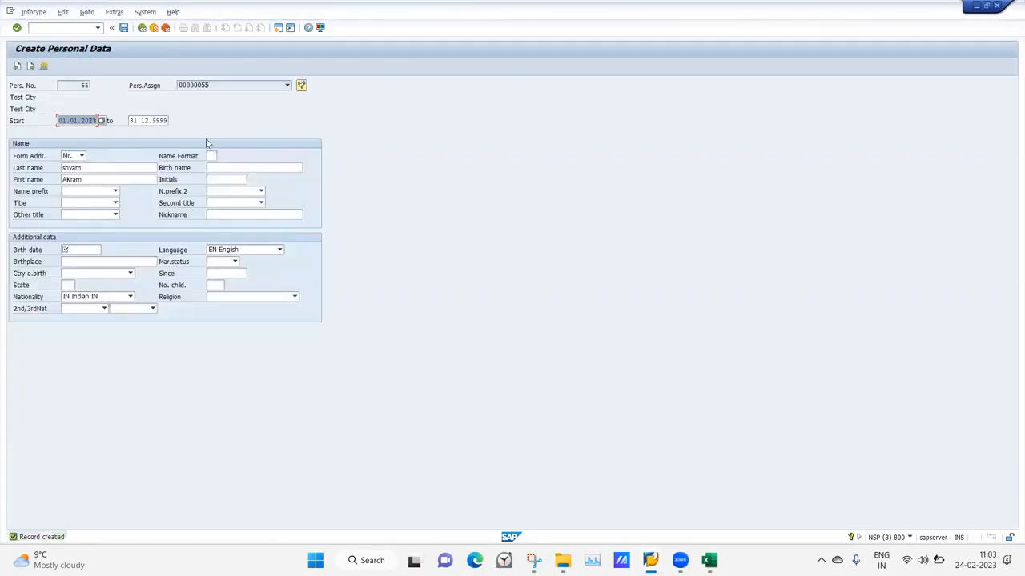
Enter the employee's date of birth in the personal data record and save it
left_click(77, 250)
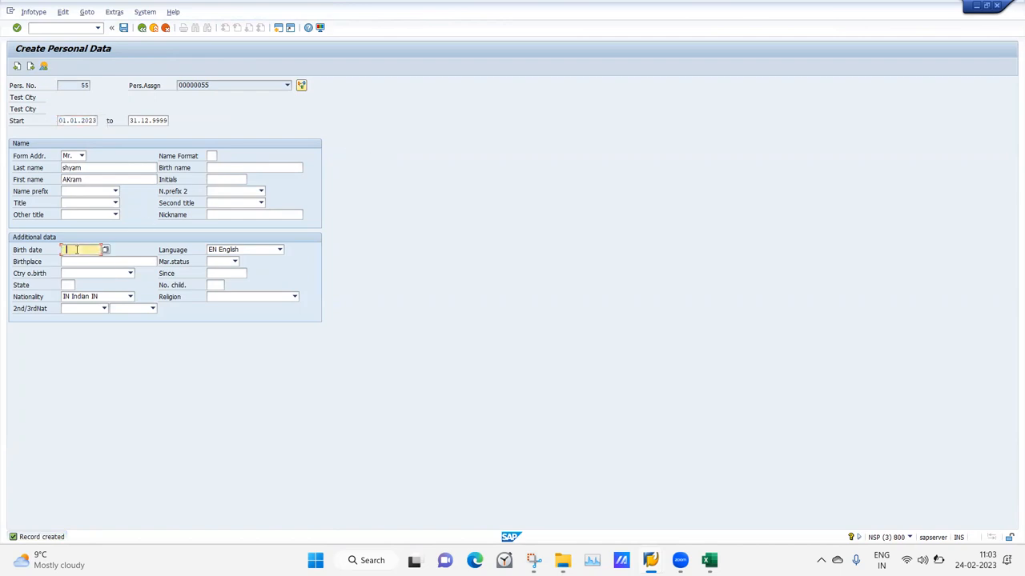
left_click(80, 261)
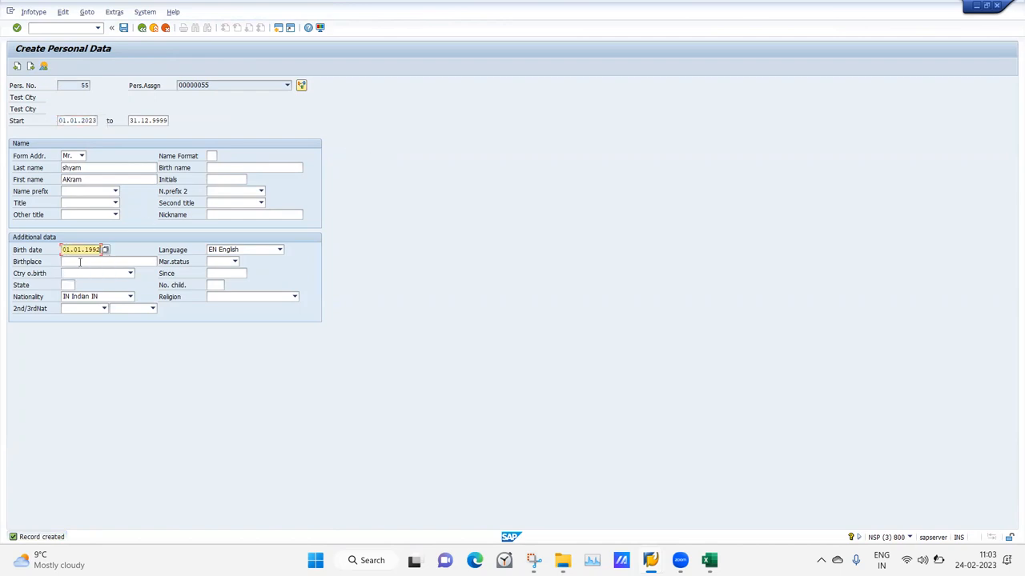
left_click(123, 27)
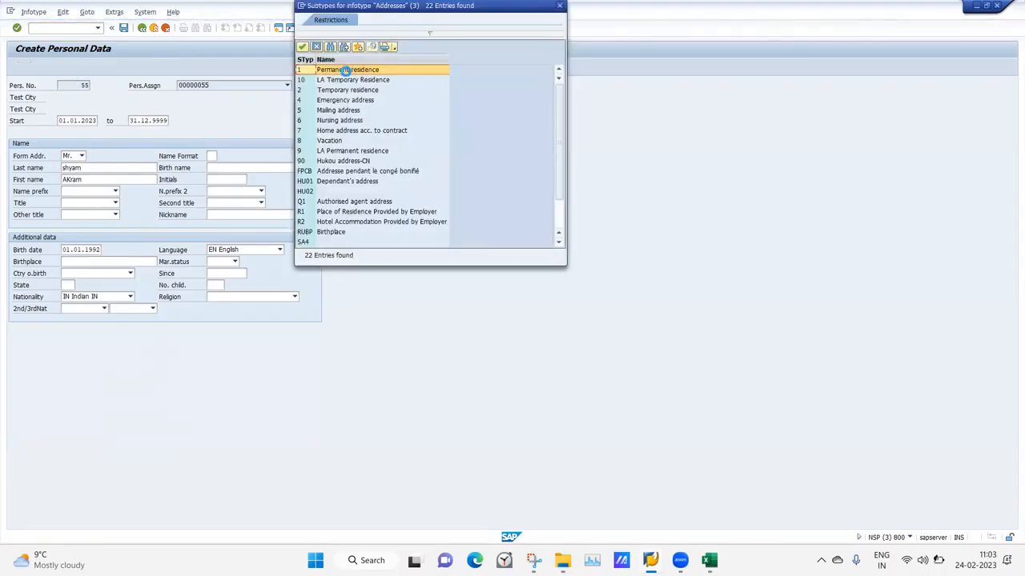
Create a Permanent residence address record, fill in the required city field, and save it to finish the LA Hire action
double_click(337, 71)
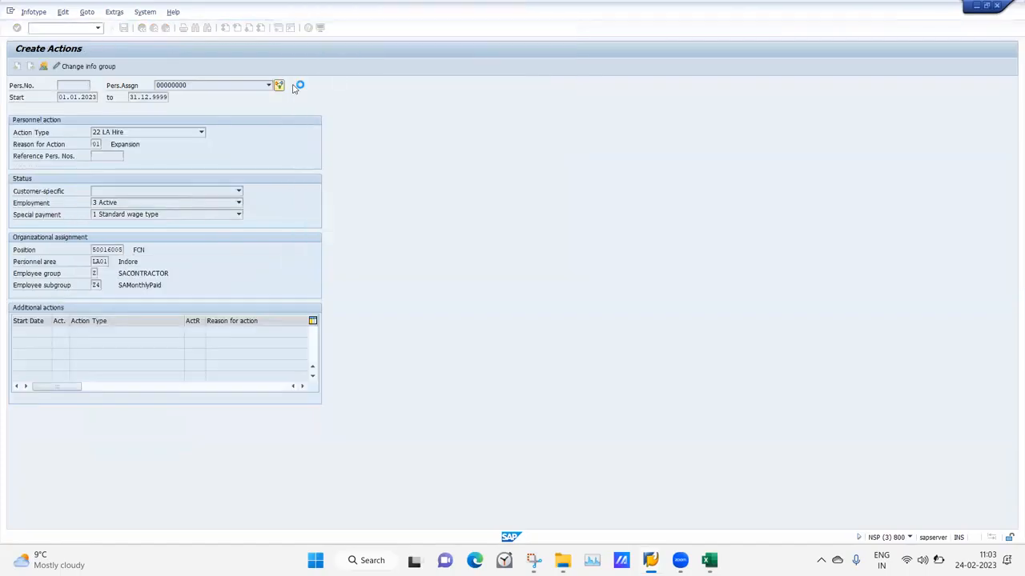
left_click(123, 29)
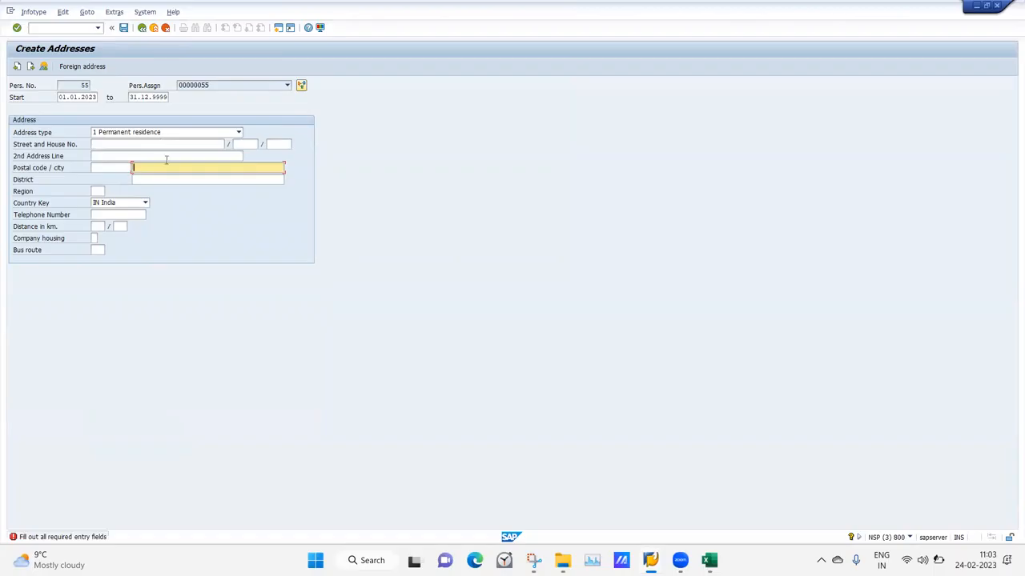
type("204101")
key("Return")
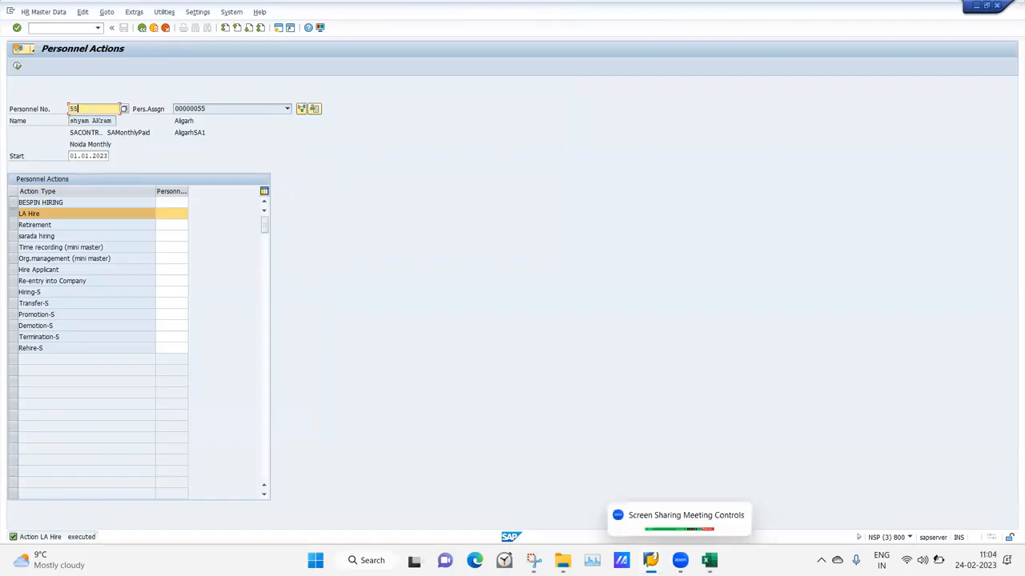
Switch to the Excel SAP HCM workbook and look through the Class 11, CLASS10, class9 and Class 8 P1 notes on features and hiring
left_click(708, 560)
left_click(489, 324)
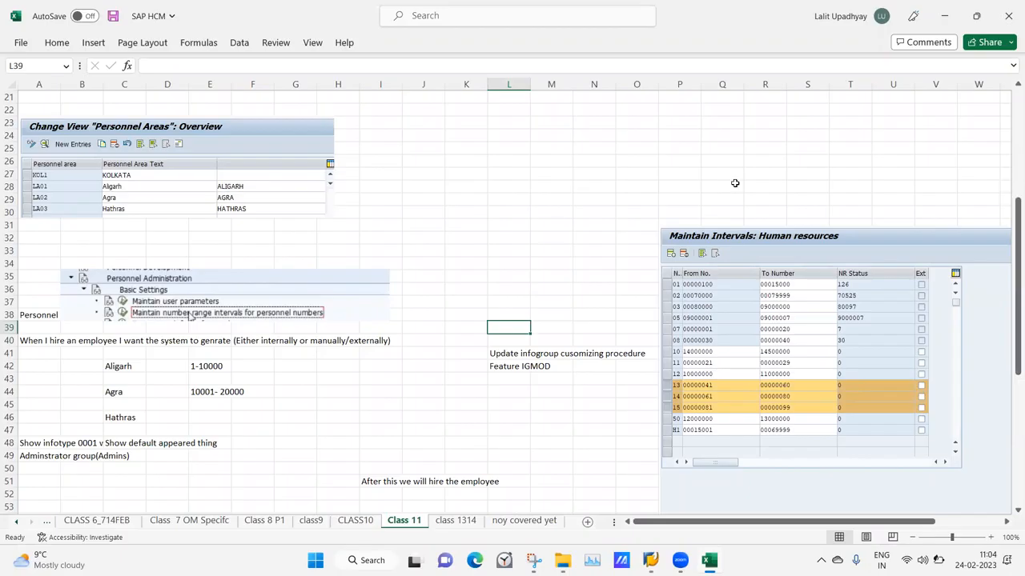
left_click(357, 521)
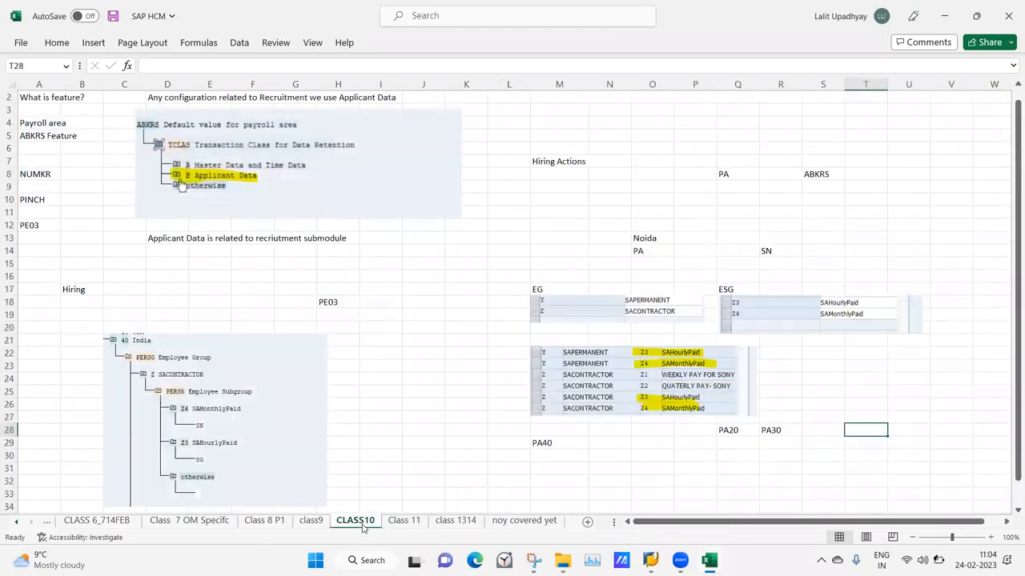
left_click(307, 521)
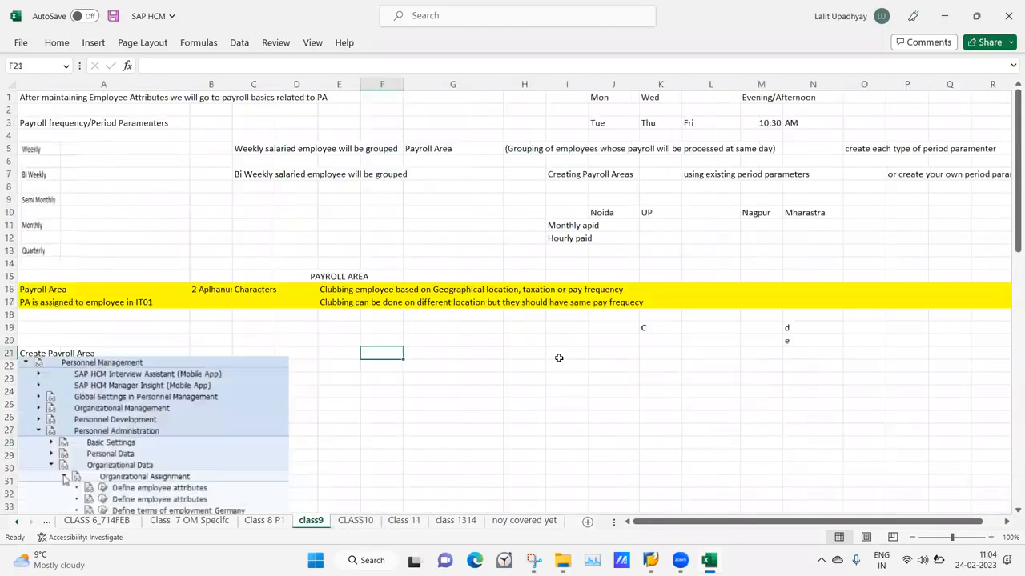
left_click(272, 521)
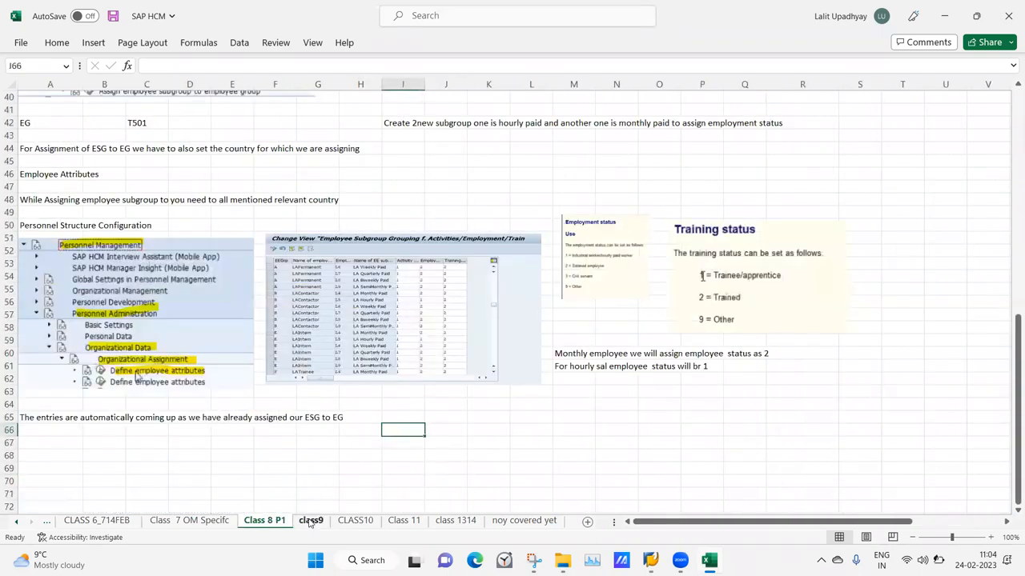
left_click(311, 520)
left_click(428, 403)
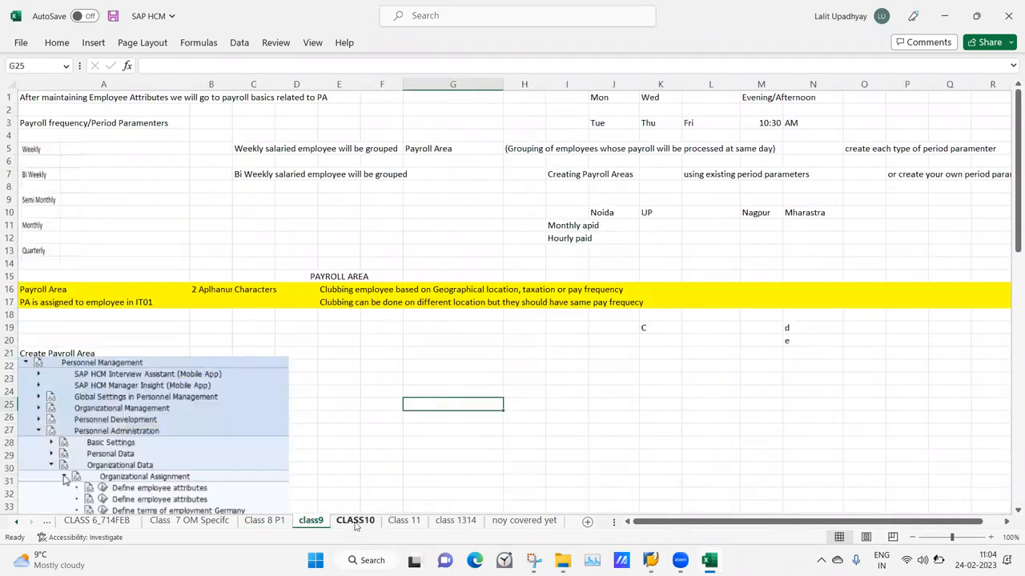
left_click(356, 521)
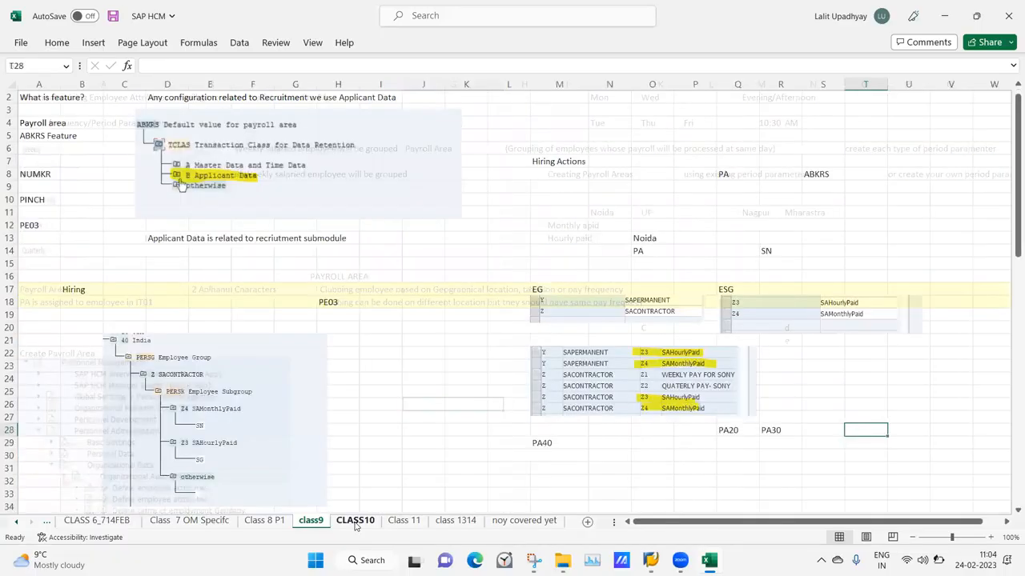
left_click(397, 351)
left_click_drag(1011, 179, 1011, 219)
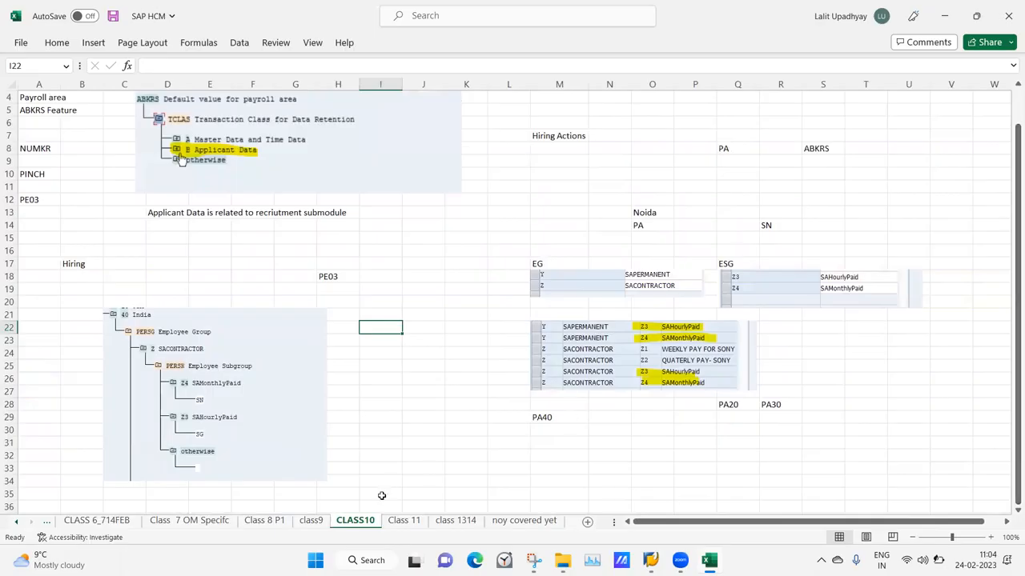
Switch to the SAP session with the ABKRS decision tree, dismiss the low-battery notice, and switch to the Student2 folder window
mouse_move(650, 560)
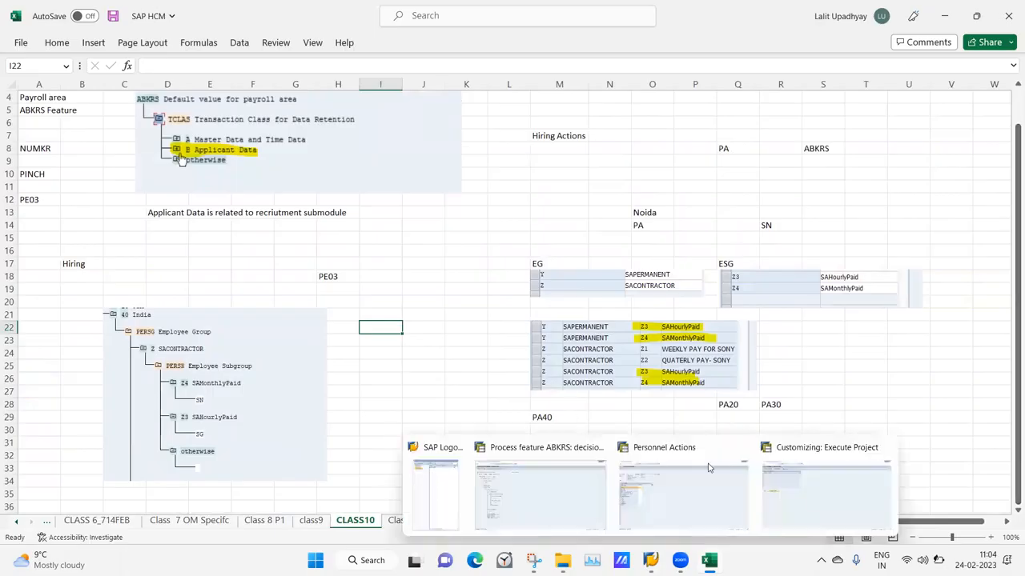
left_click(521, 497)
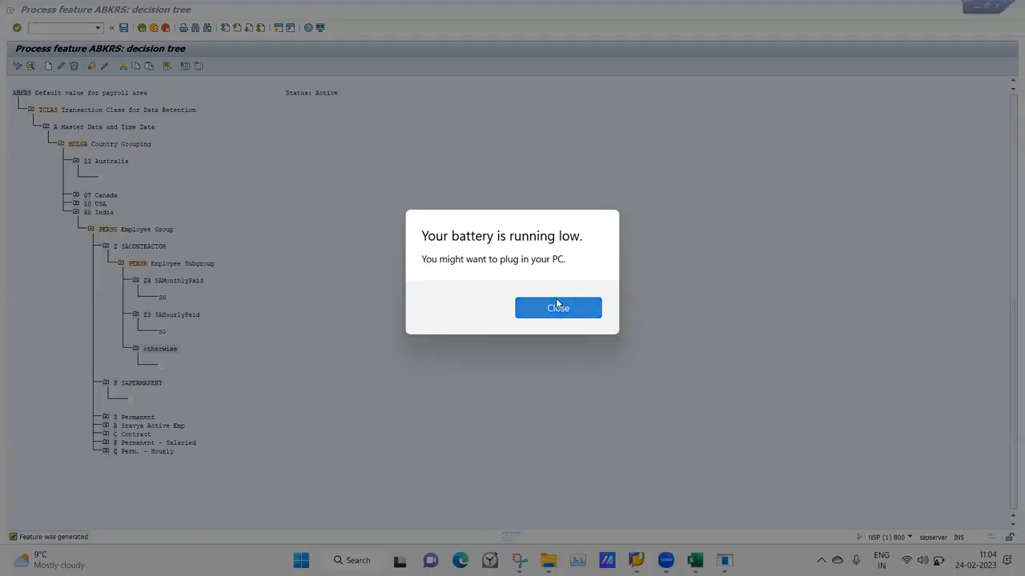
left_click(558, 307)
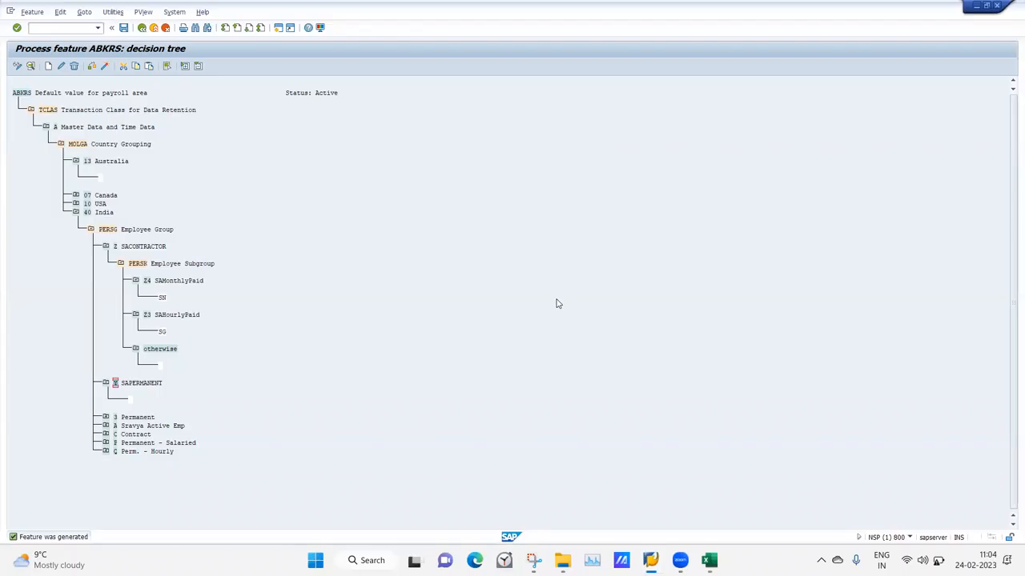
key("alt+Tab")
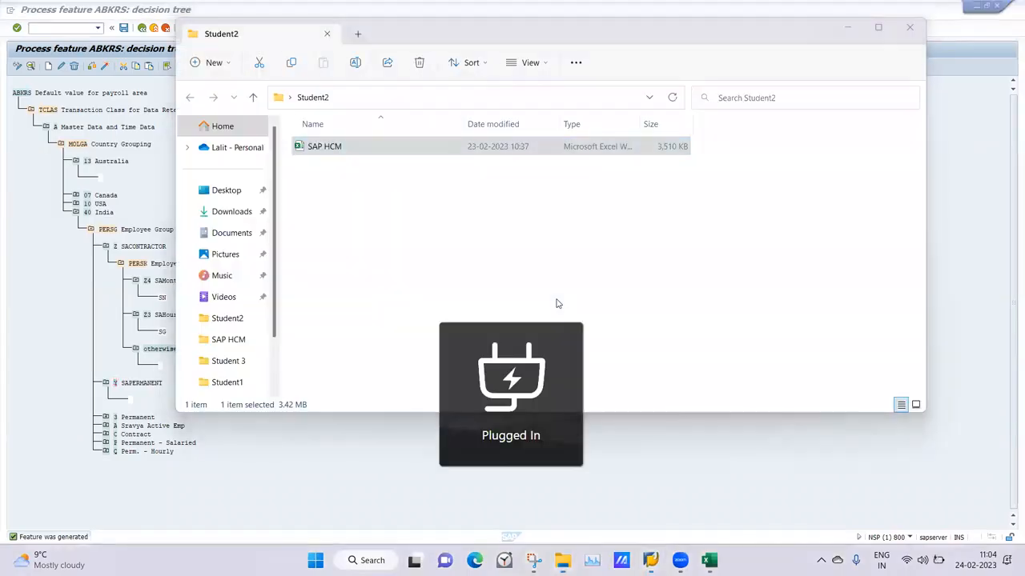
Close the Student2 folder, check the CLASS10 notes in the Excel workbook, and switch back to the SAP session with the ABKRS decision tree
left_click(909, 31)
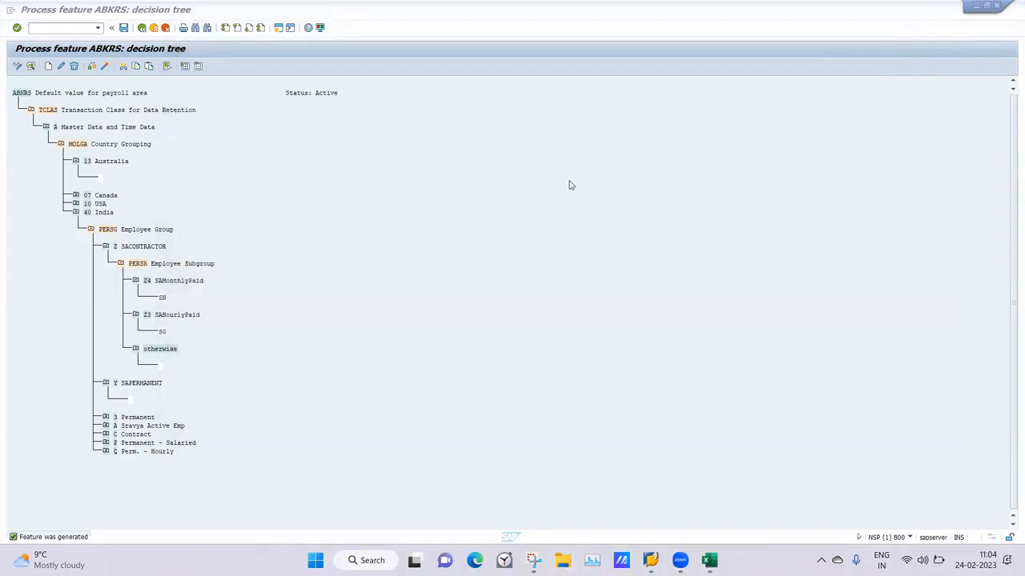
left_click(709, 560)
left_click(385, 302)
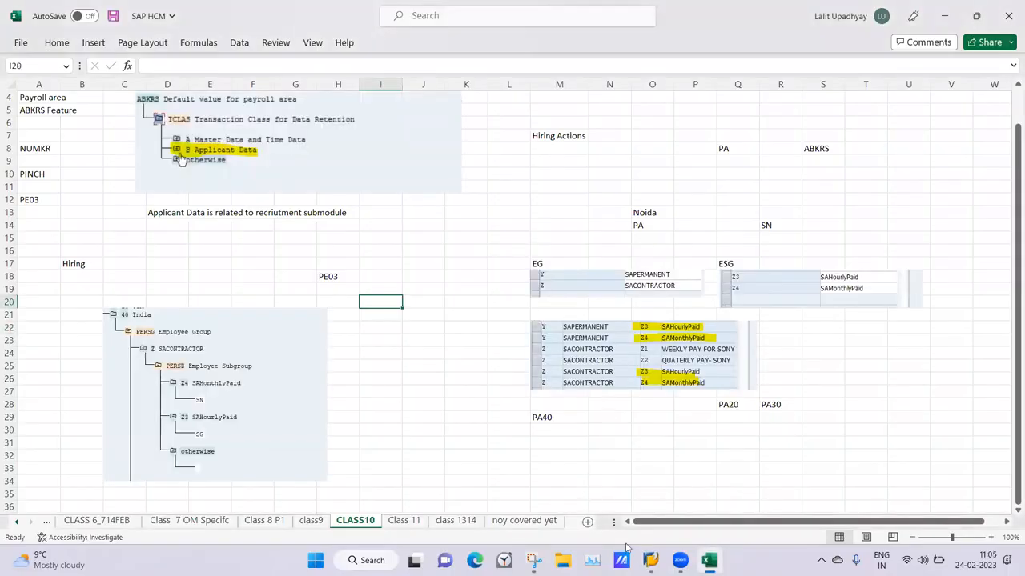
mouse_move(650, 561)
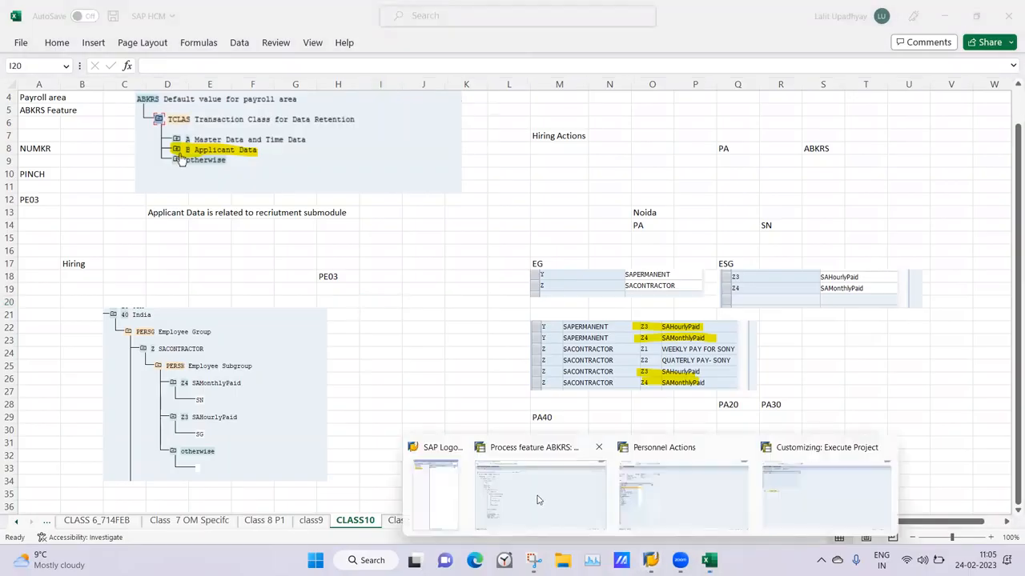
left_click(543, 501)
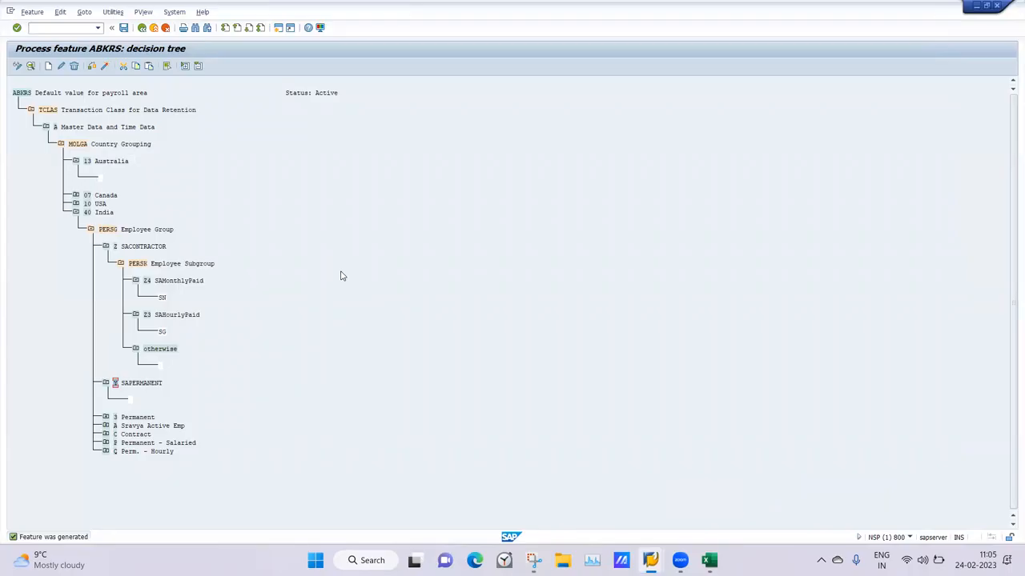
mouse_move(662, 561)
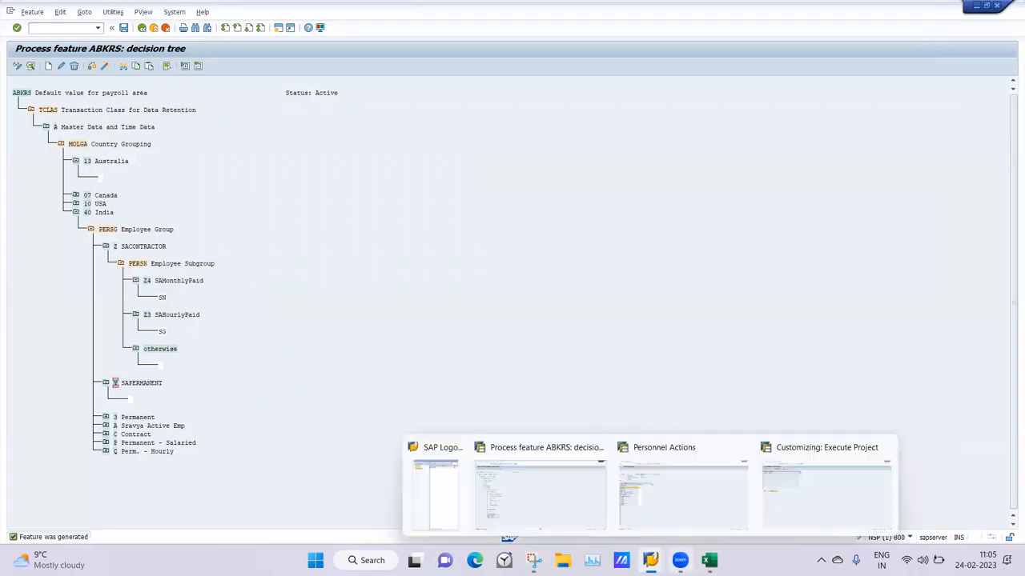
left_click(560, 506)
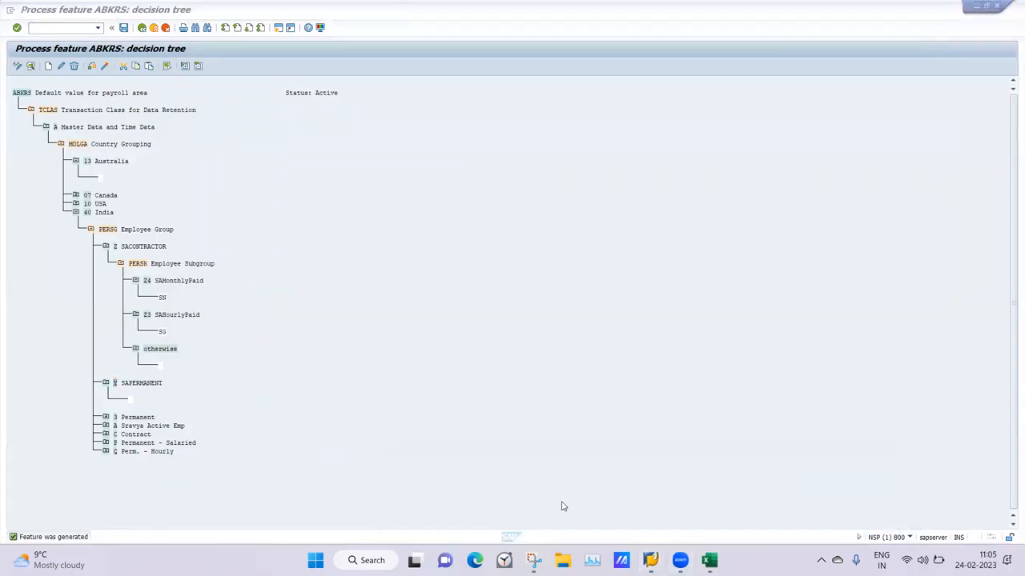
Open project customizing, display the SAP Reference IMG, and open the Personnel areas activity under Enterprise Structure, Definition, Human Resources Management
left_click(56, 29)
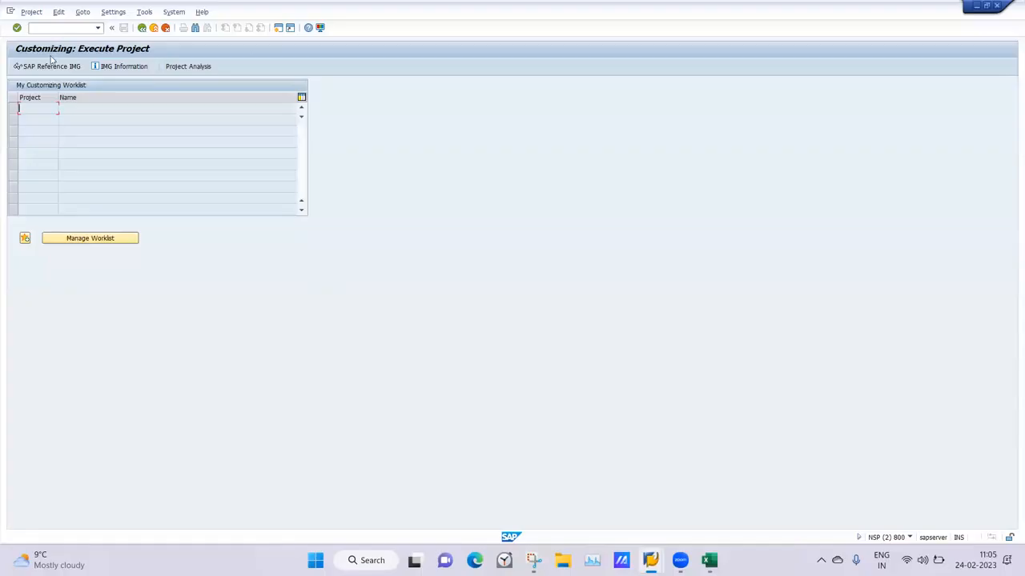
left_click(50, 66)
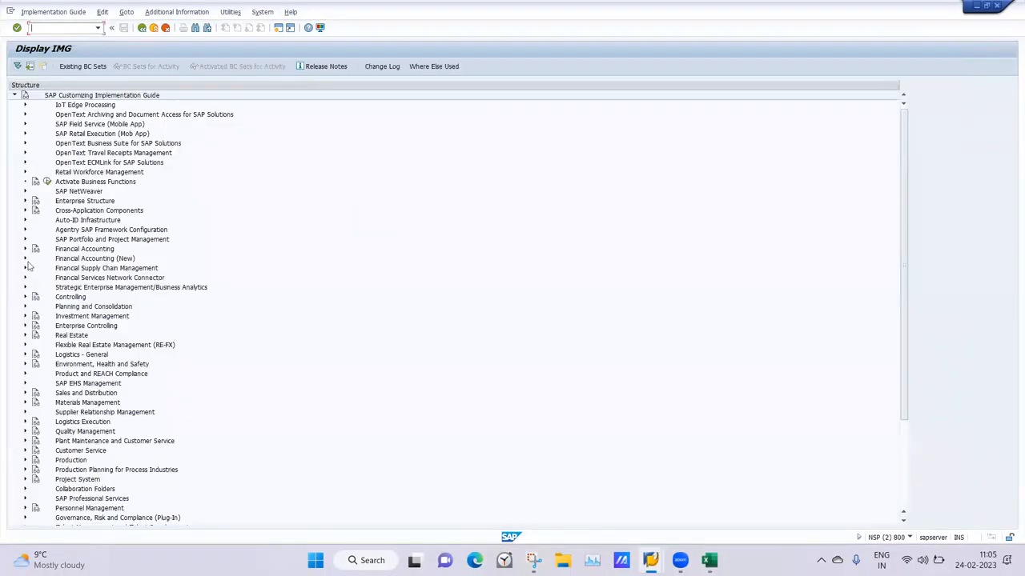
left_click(25, 201)
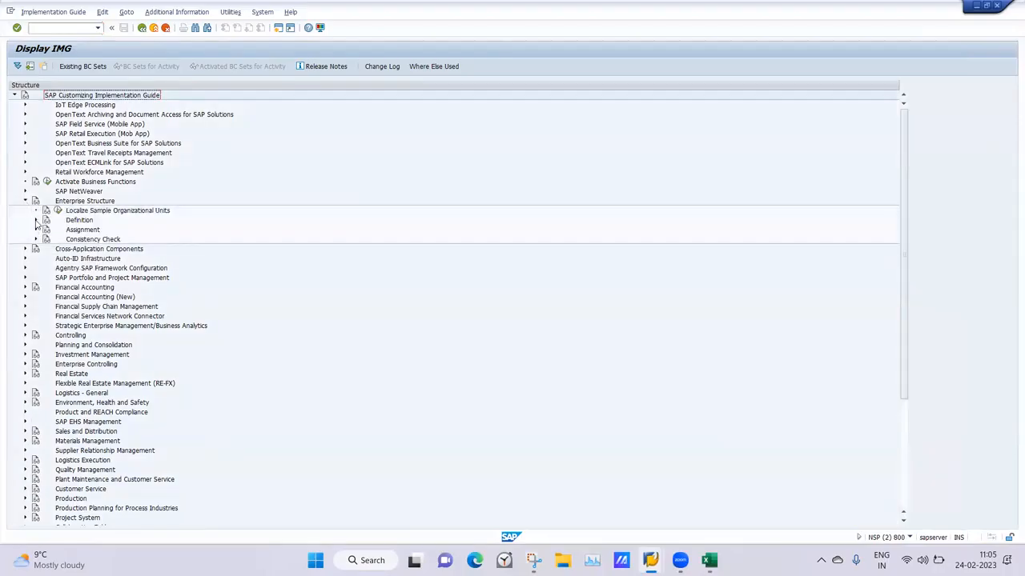
left_click(36, 220)
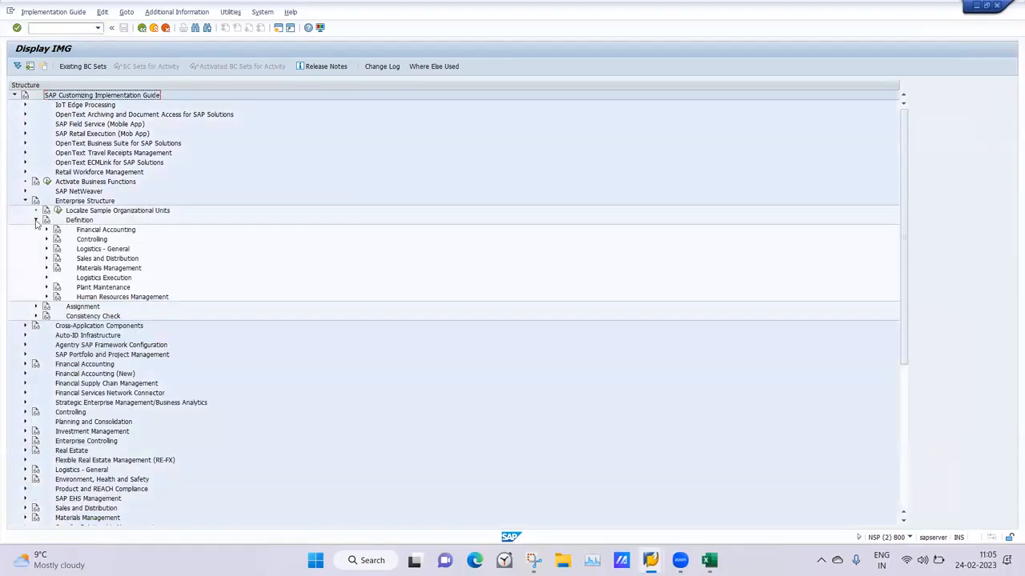
left_click(47, 298)
left_click(79, 306)
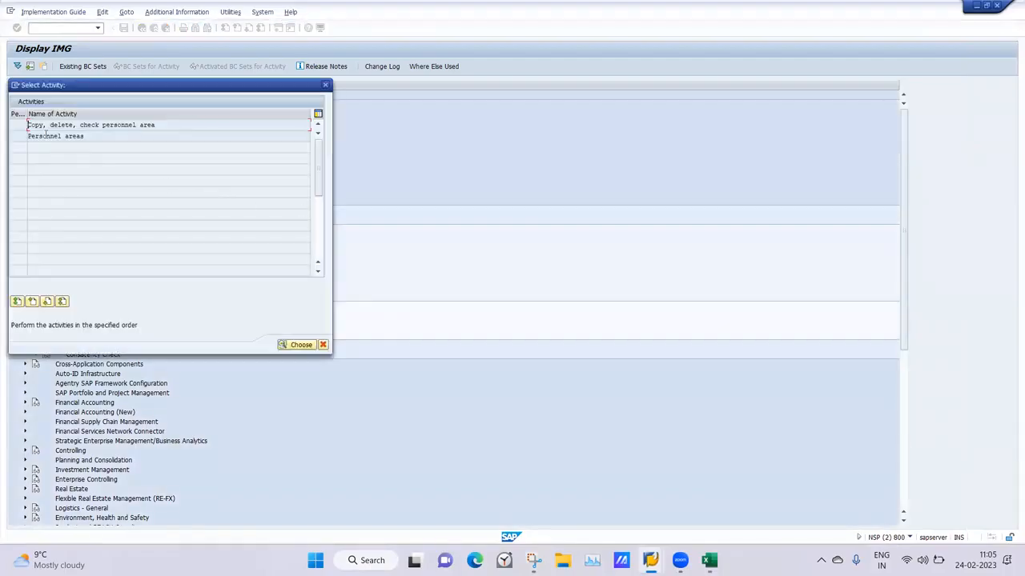
double_click(47, 136)
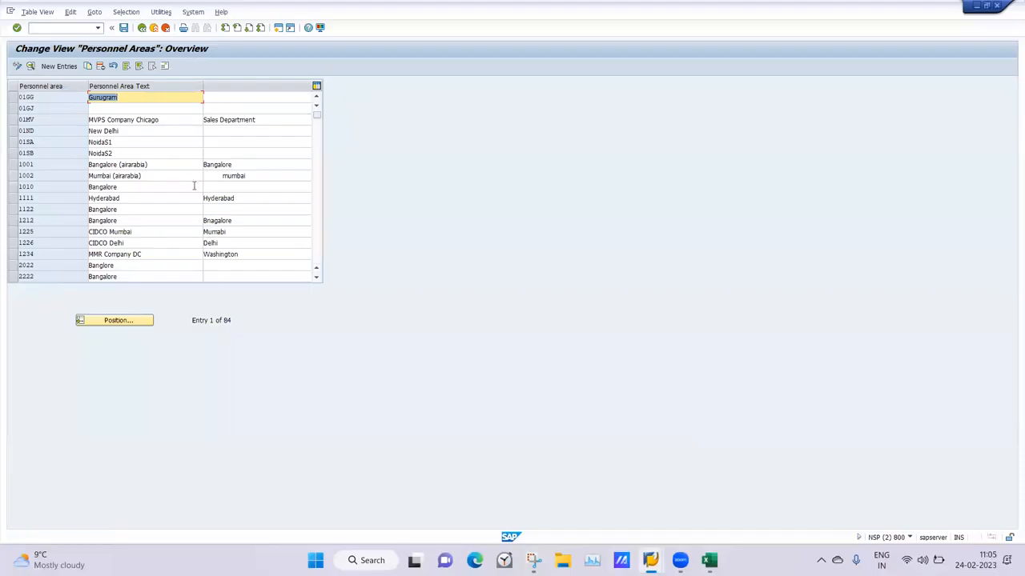
Position the personnel areas list at the LA entries and look up the Nagpur personnel area
left_click(313, 203)
left_click(118, 321)
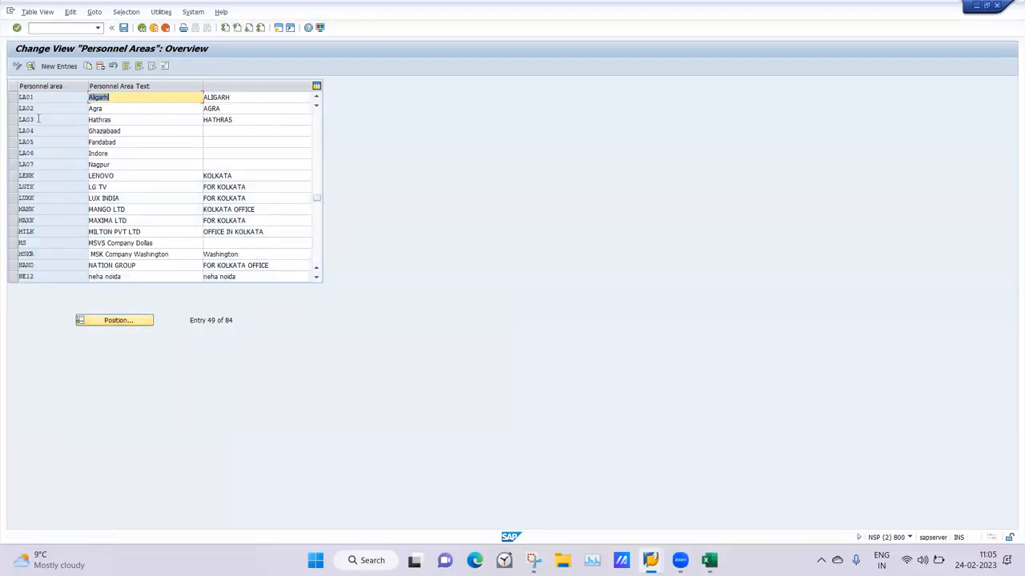
left_click(116, 164)
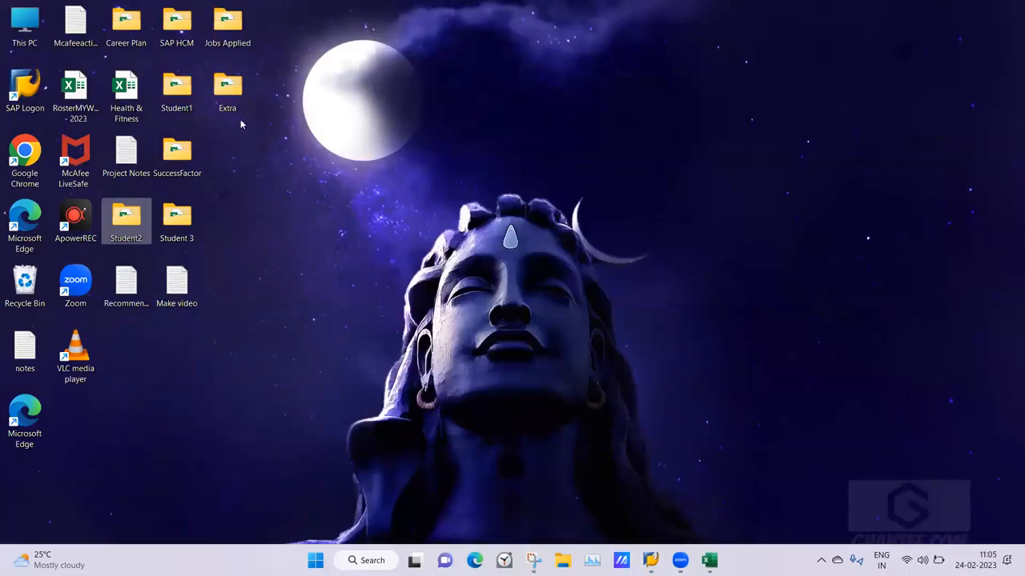
Open the Student1 folder on the desktop and try to open its SAP HCM workbook
double_click(191, 107)
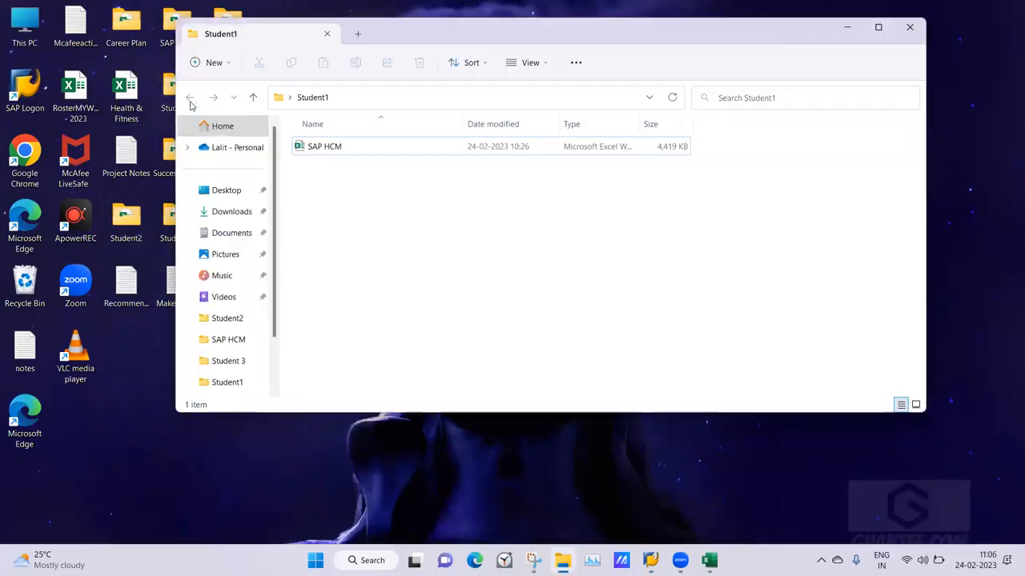
left_click(328, 146)
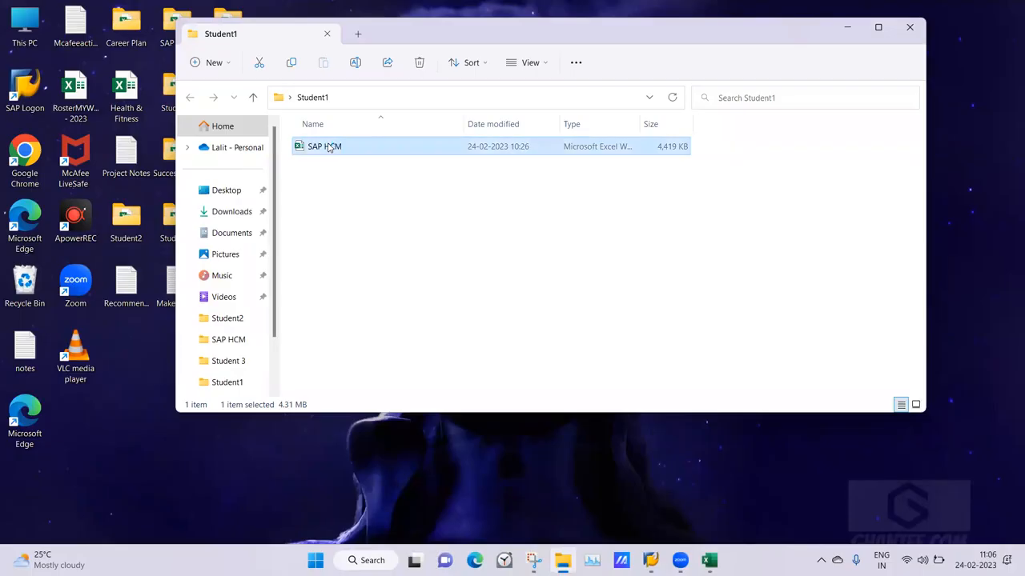
key("Return")
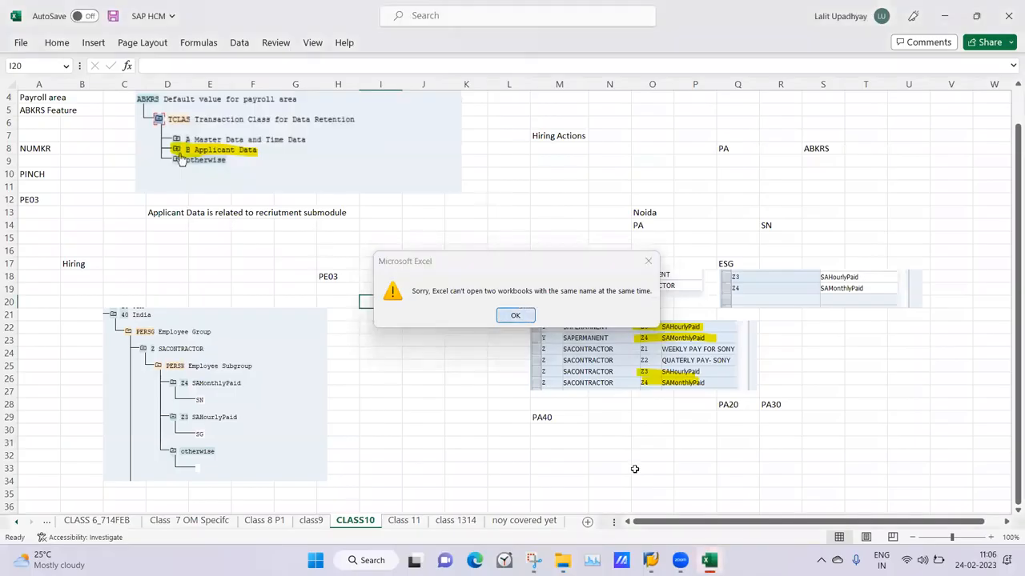
left_click(517, 314)
Save and close the already open SAP HCM workbook, and open the SAP HCM workbook from the Student1 folder
left_click(708, 560)
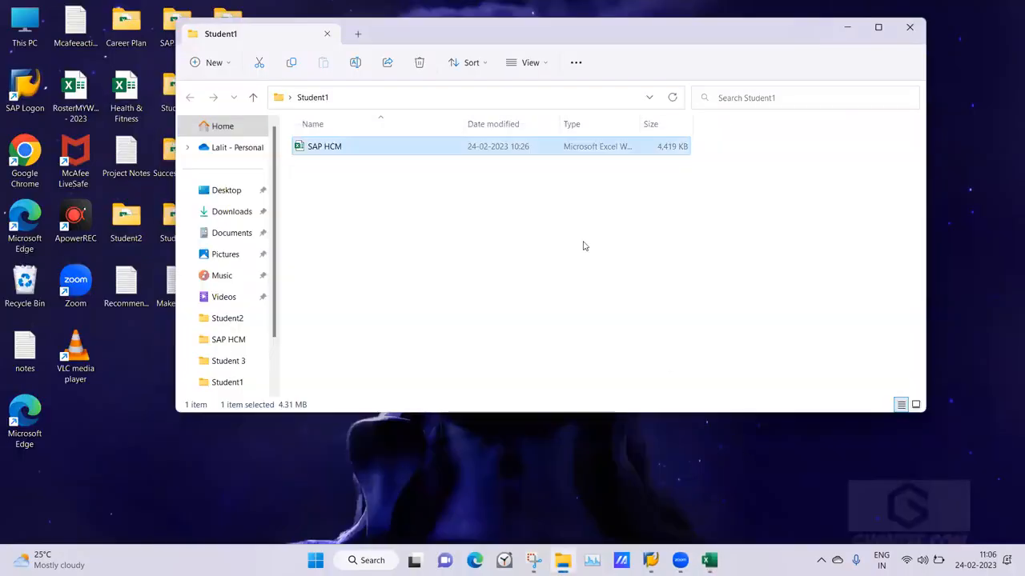
left_click(709, 560)
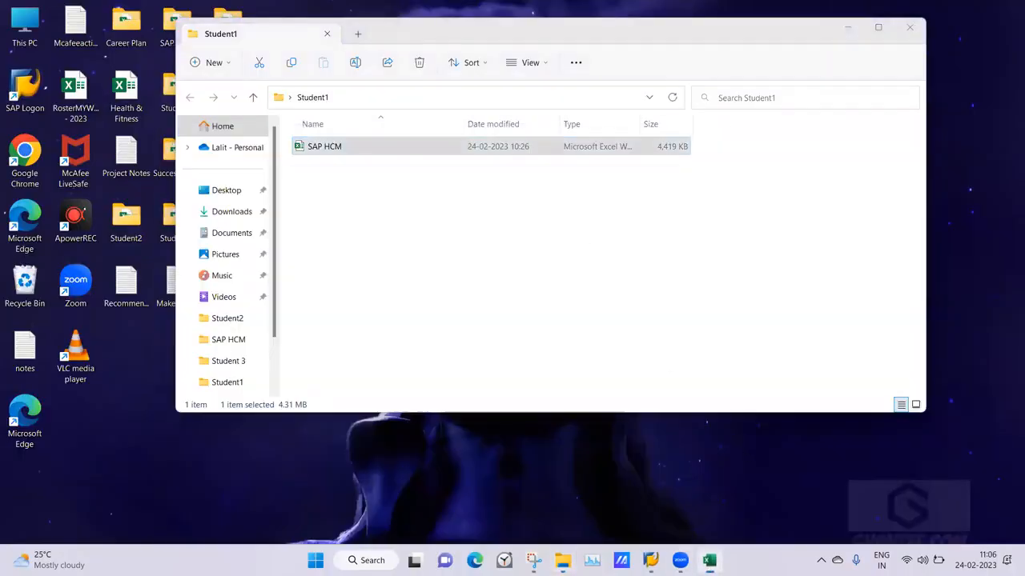
left_click(113, 16)
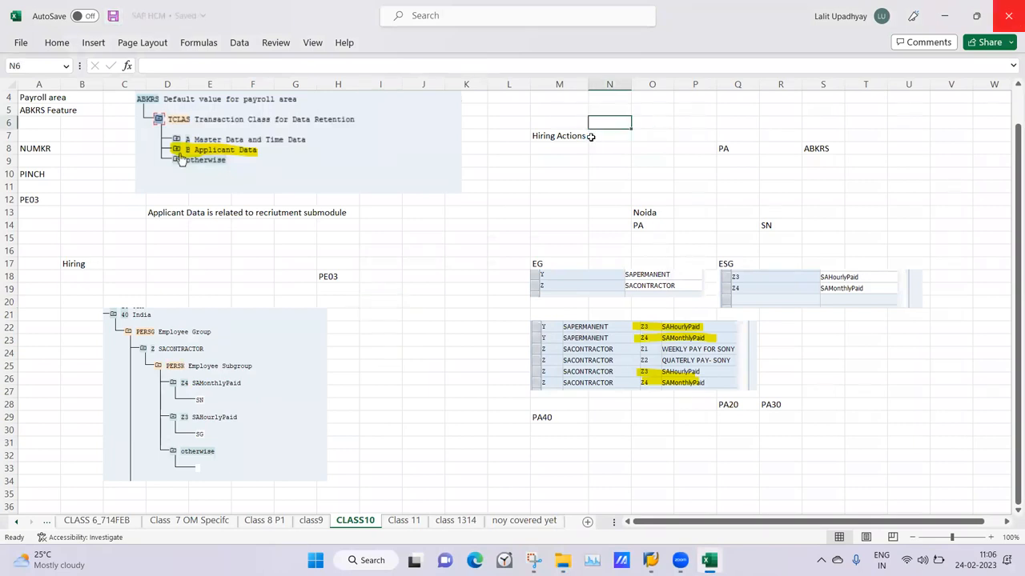
left_click(1002, 24)
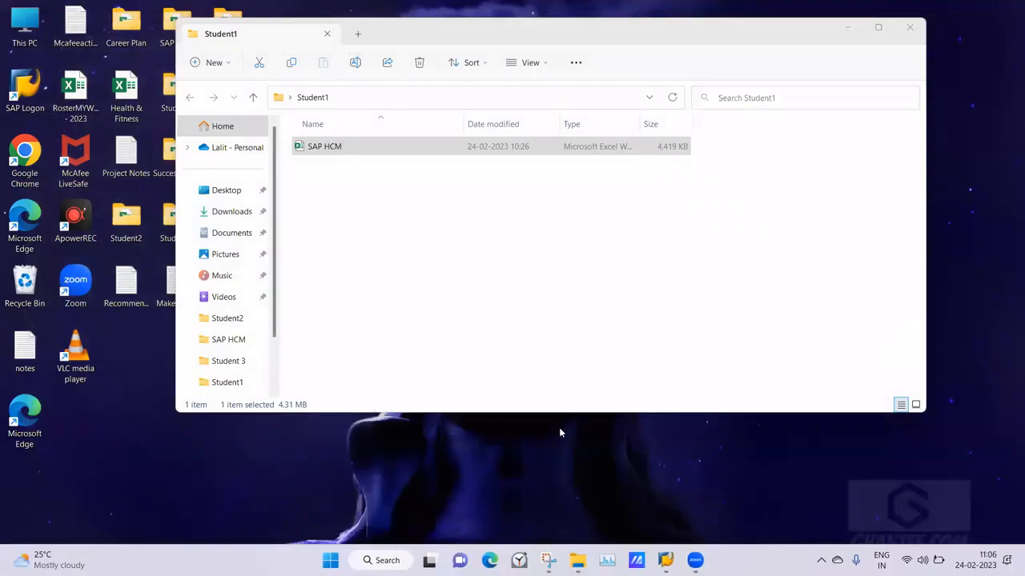
double_click(334, 148)
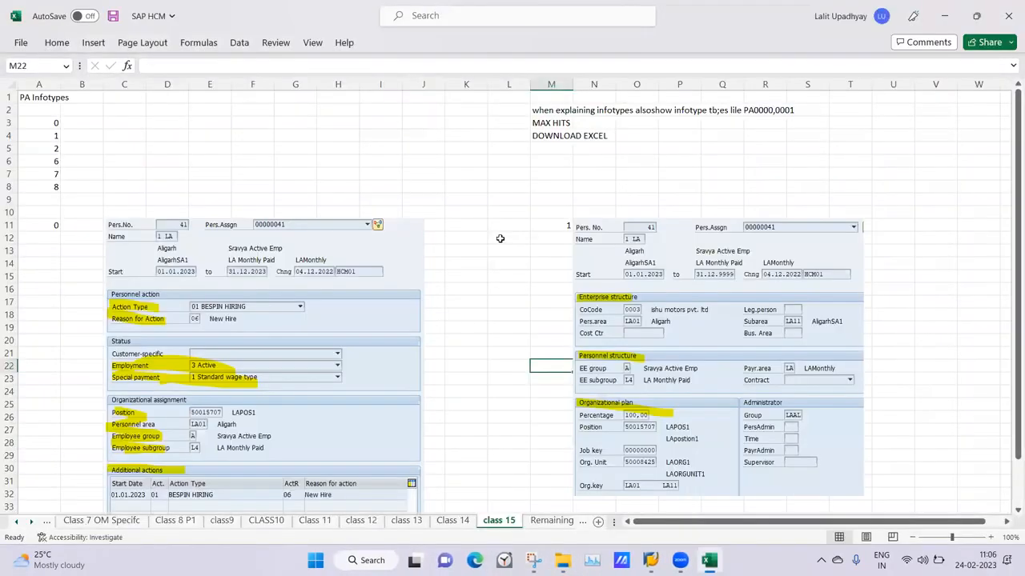
Look at the payroll area notes for Noida and Nagpur on the class9 sheet
left_click(266, 521)
left_click(222, 521)
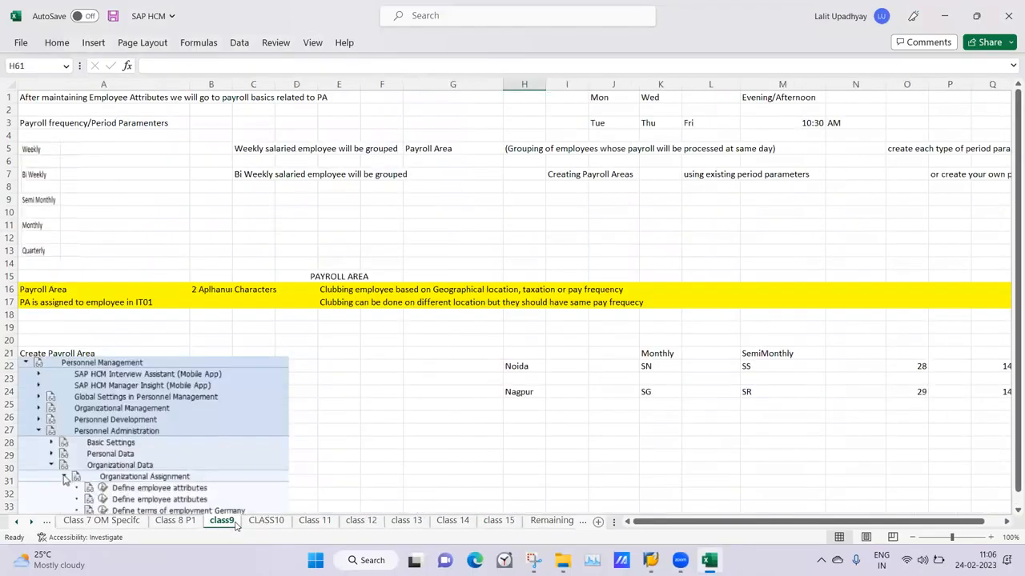
left_click_drag(1009, 264, 1008, 244)
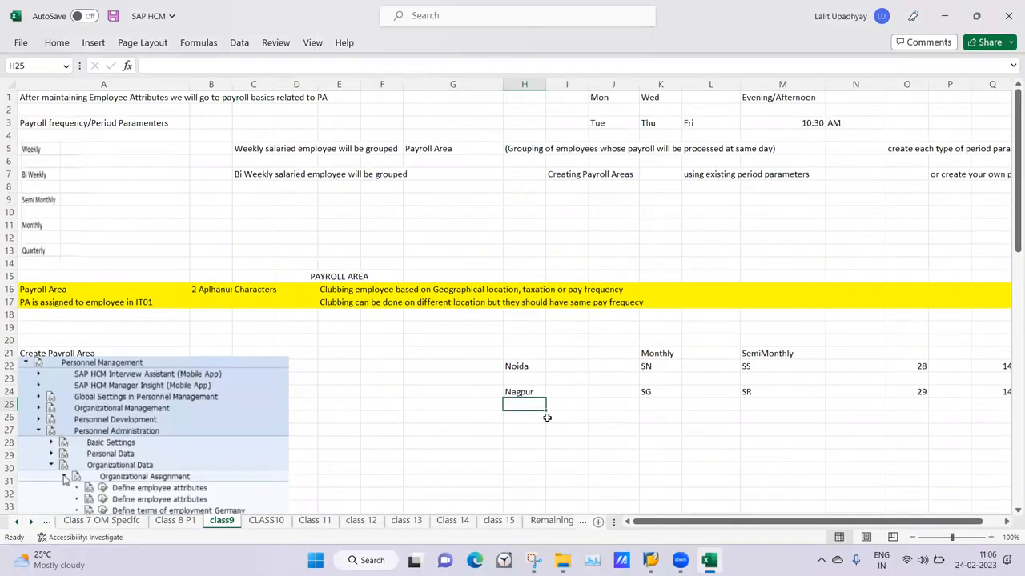
Switch to the SAP Personnel Areas session and add a new personnel area LA08 with the text Noida
left_click(651, 560)
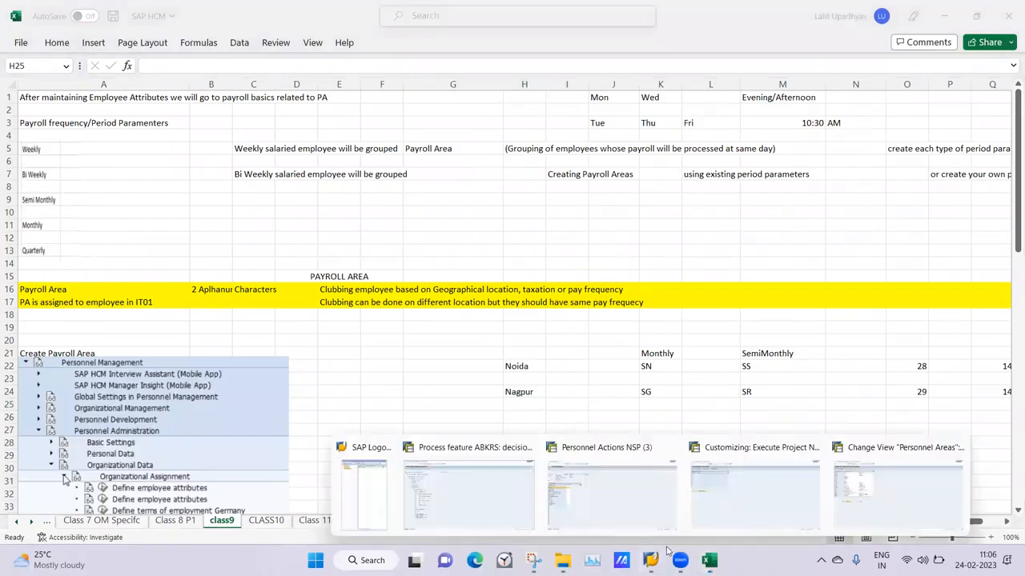
left_click(873, 480)
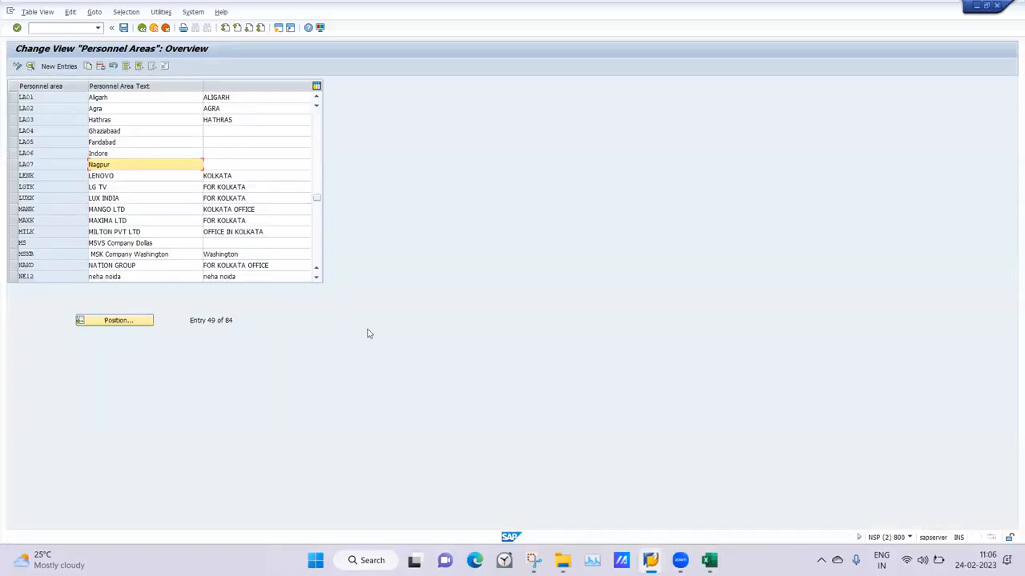
left_click(63, 67)
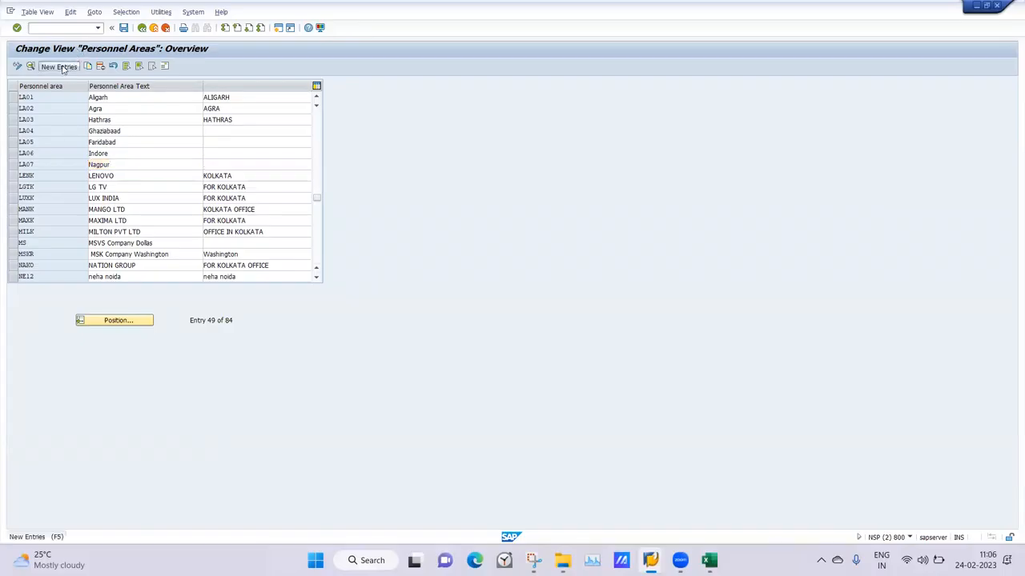
type("LA08")
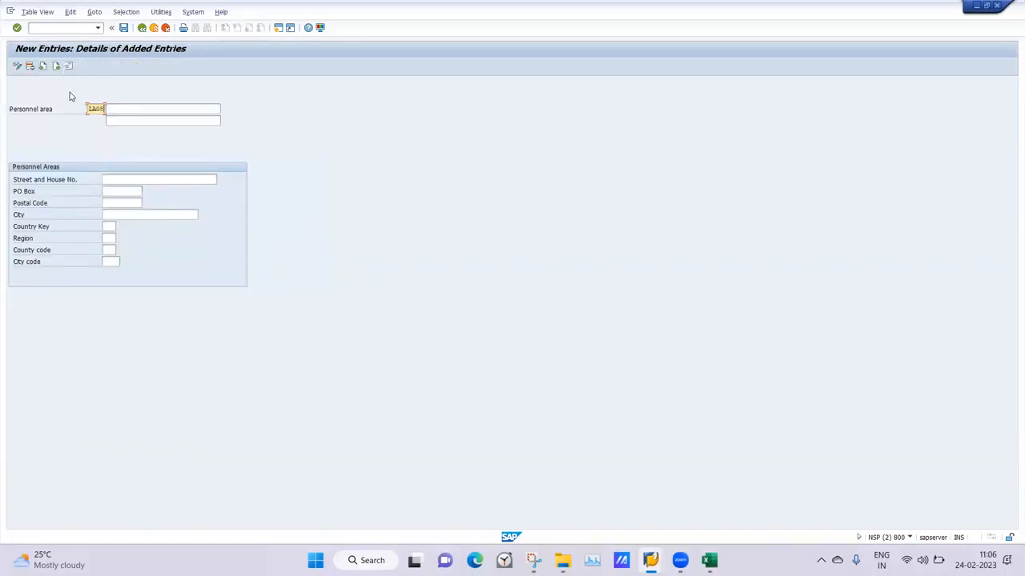
key("Tab")
type("No")
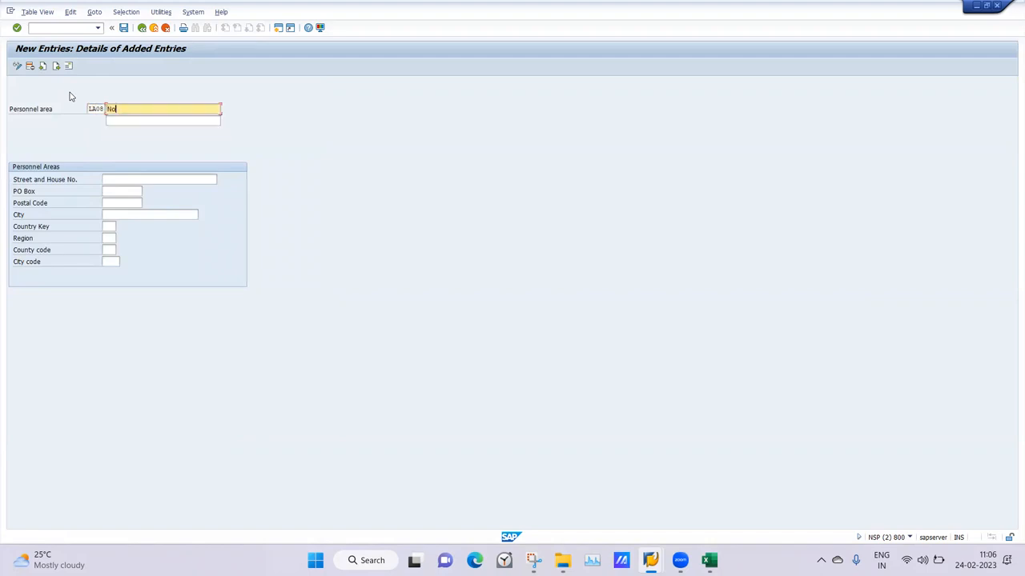
type("ida")
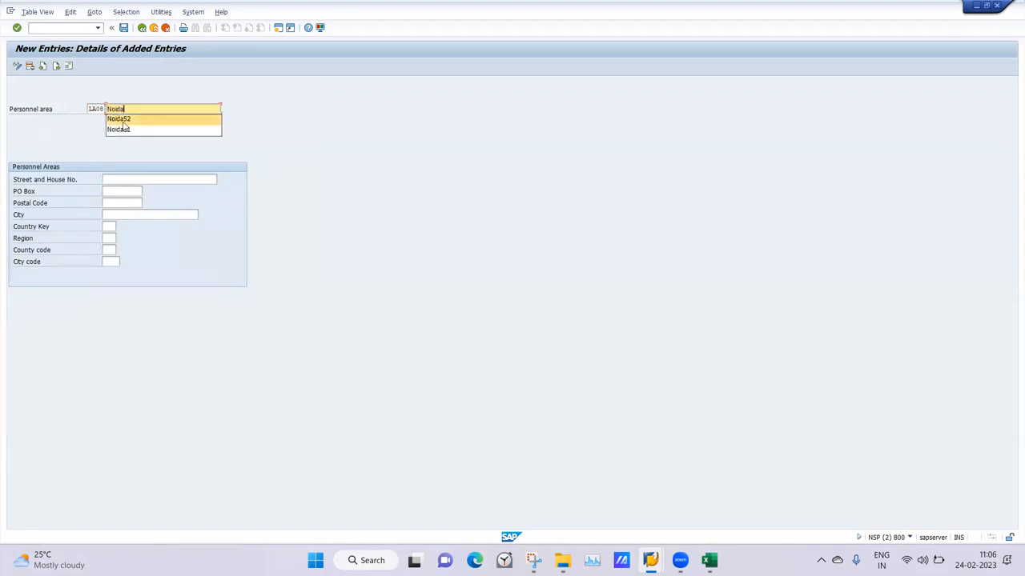
key("Escape")
key("shift+Tab")
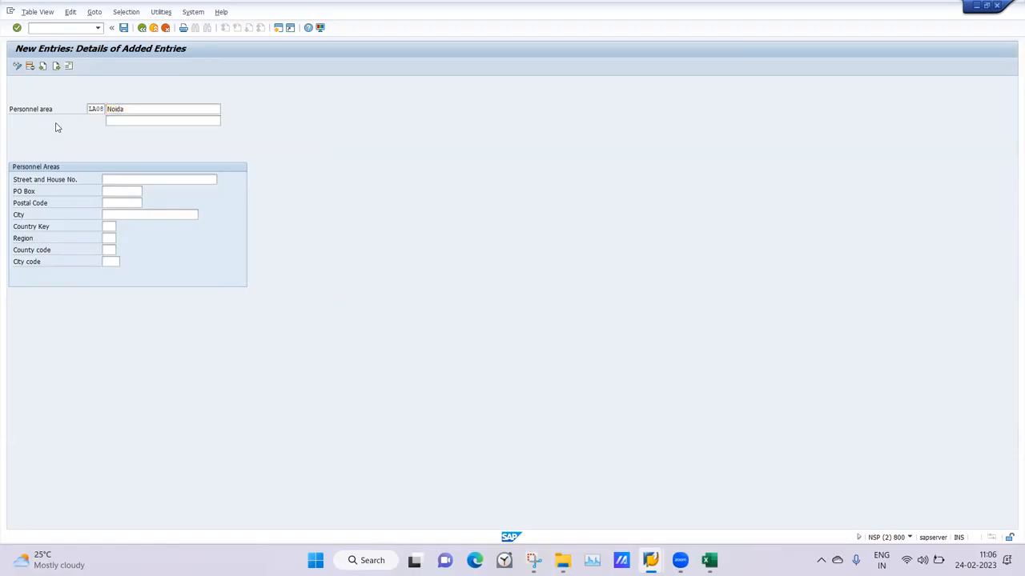
Accept the default address for personnel area LA08, save it under the DEMOEXAMPLE customizing request, and return to the overview
key("Return")
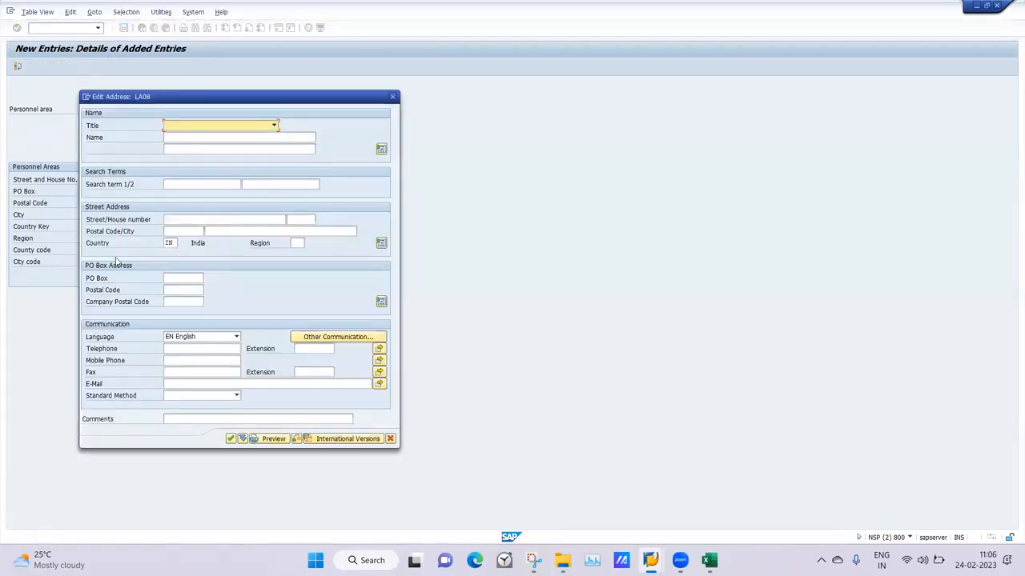
left_click(230, 438)
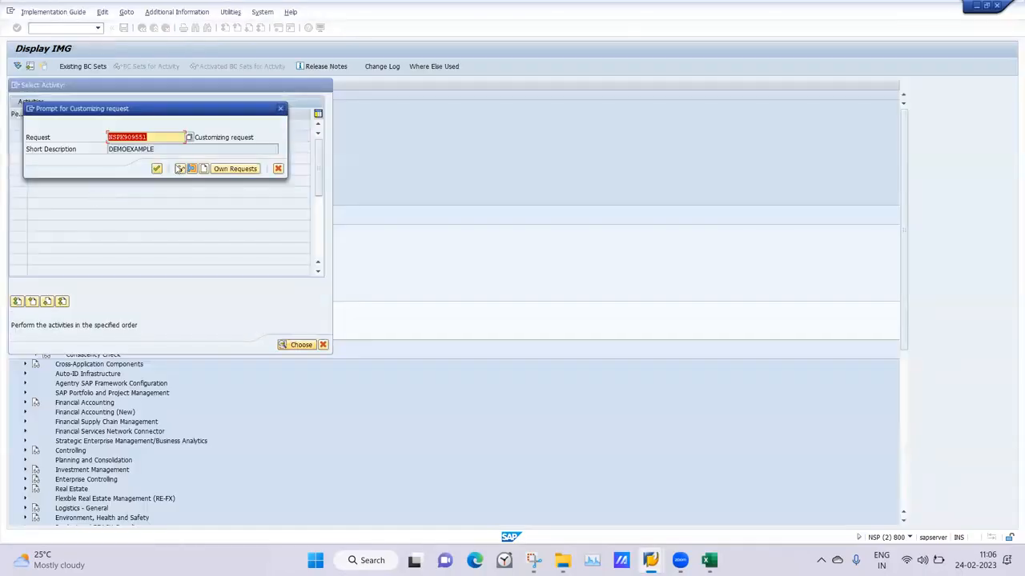
left_click(156, 169)
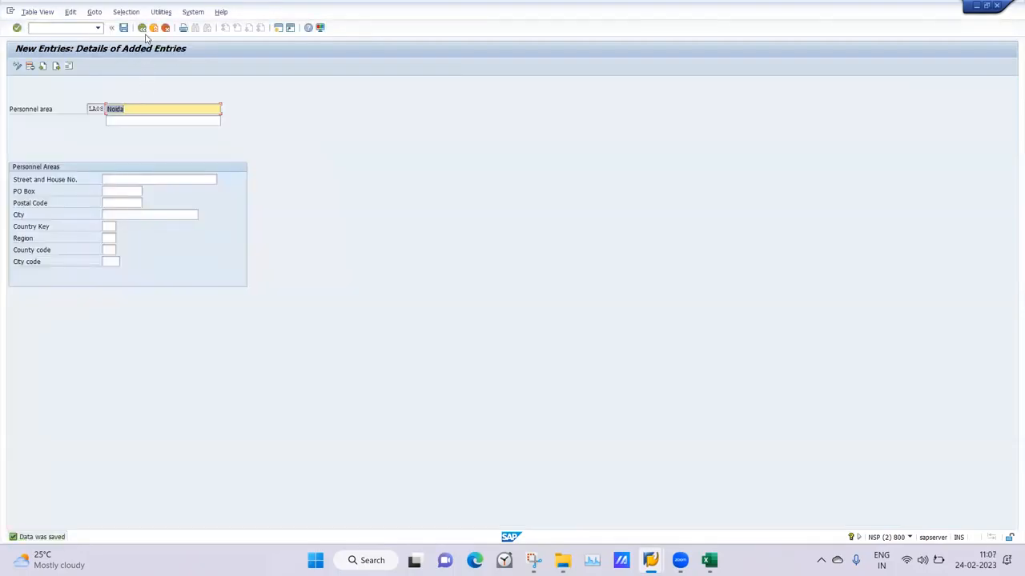
left_click(142, 29)
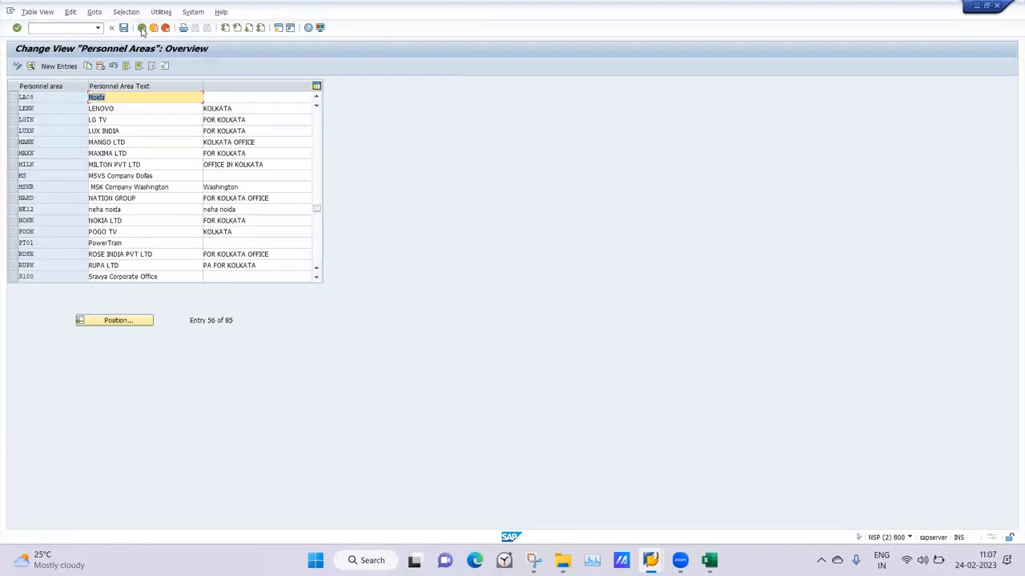
Leave the personnel areas overview and open the Create personnel subareas activity for personnel area LA08
left_click(141, 29)
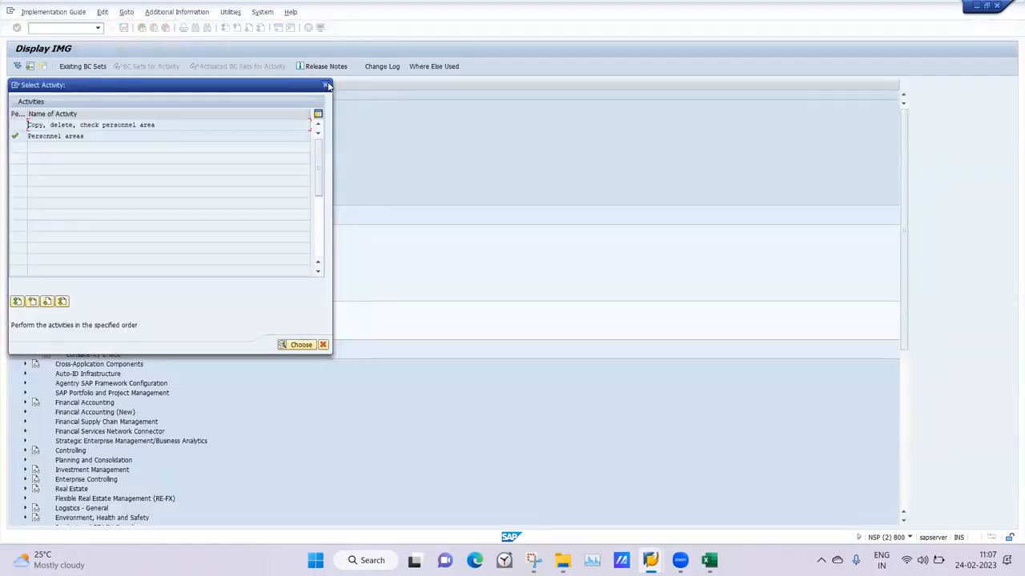
left_click(323, 86)
left_click(80, 316)
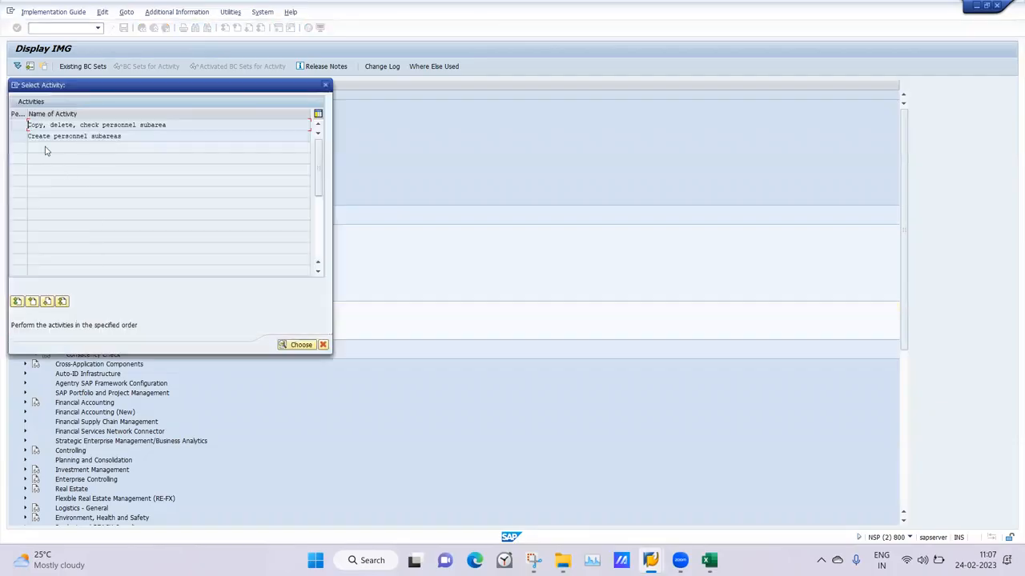
double_click(41, 136)
type("LA08")
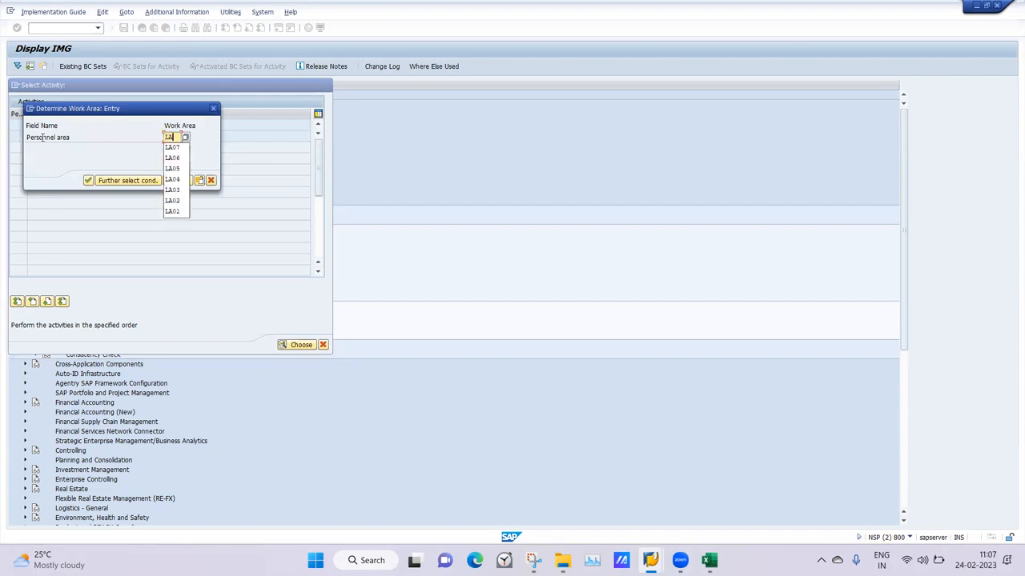
key("Return")
key("Return")
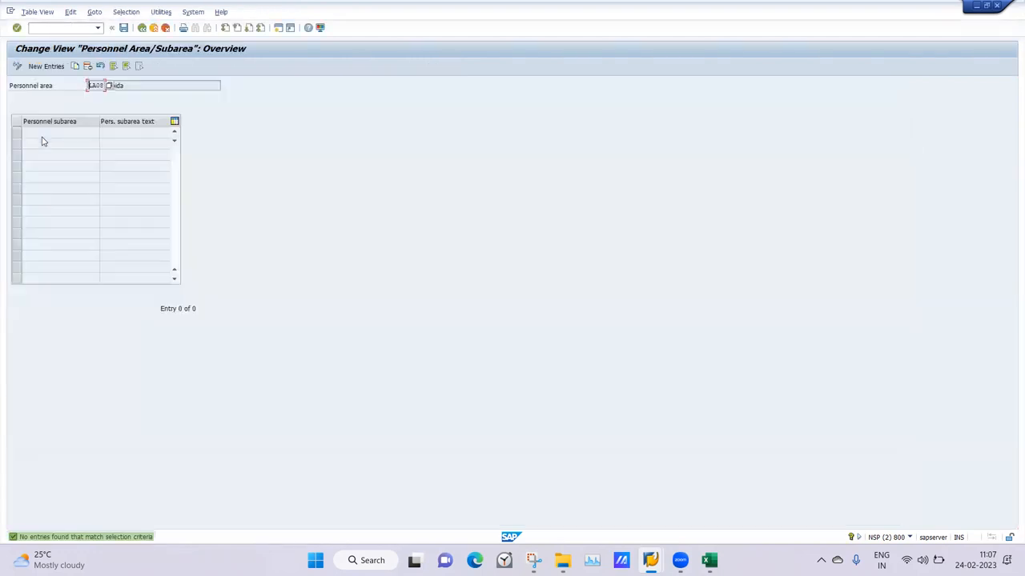
Add a new personnel subarea SEC1 with the text SECTOR1 under personnel area LA08
left_click(45, 67)
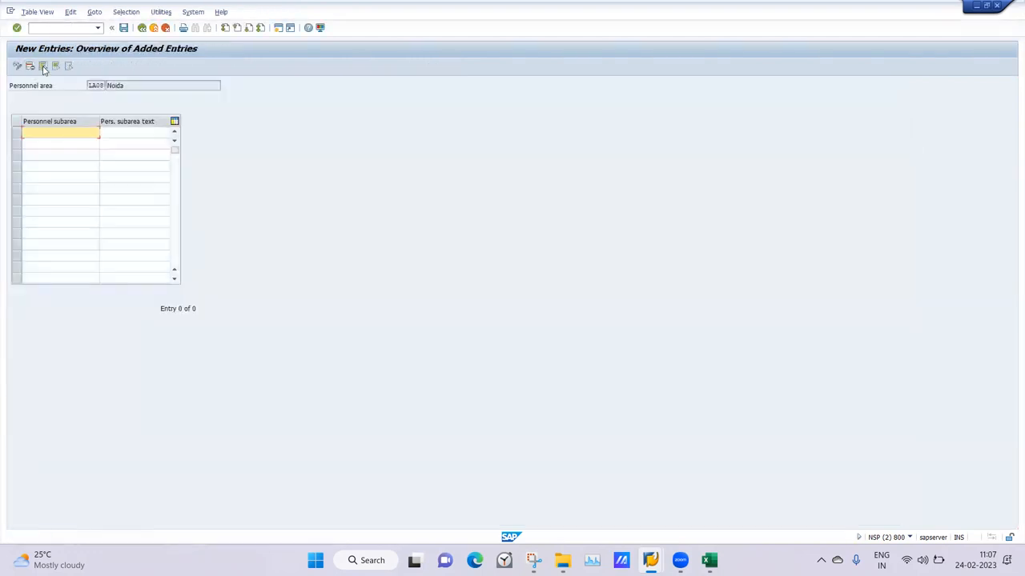
type("SEC1")
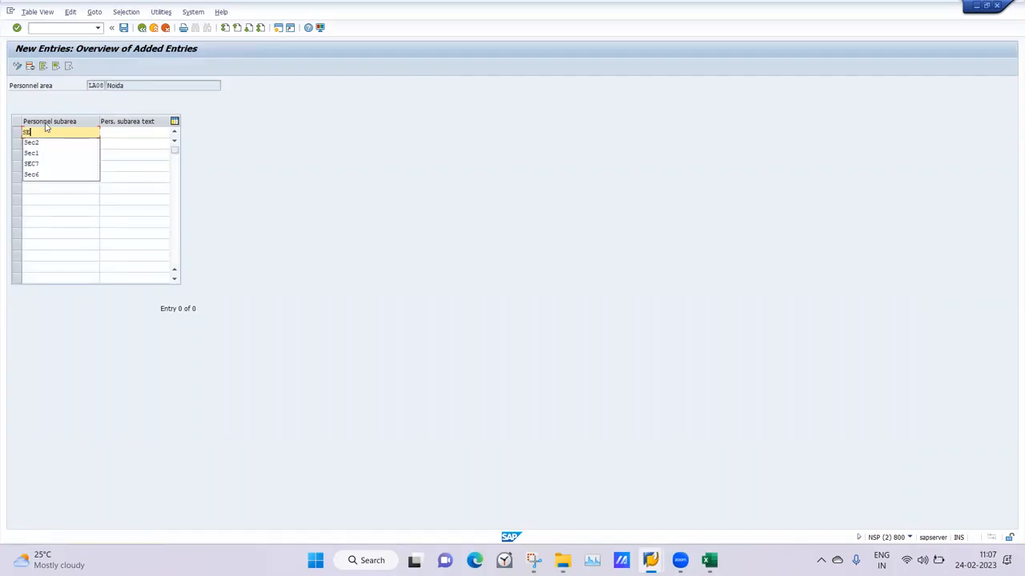
key("Tab")
type("SECTOR1")
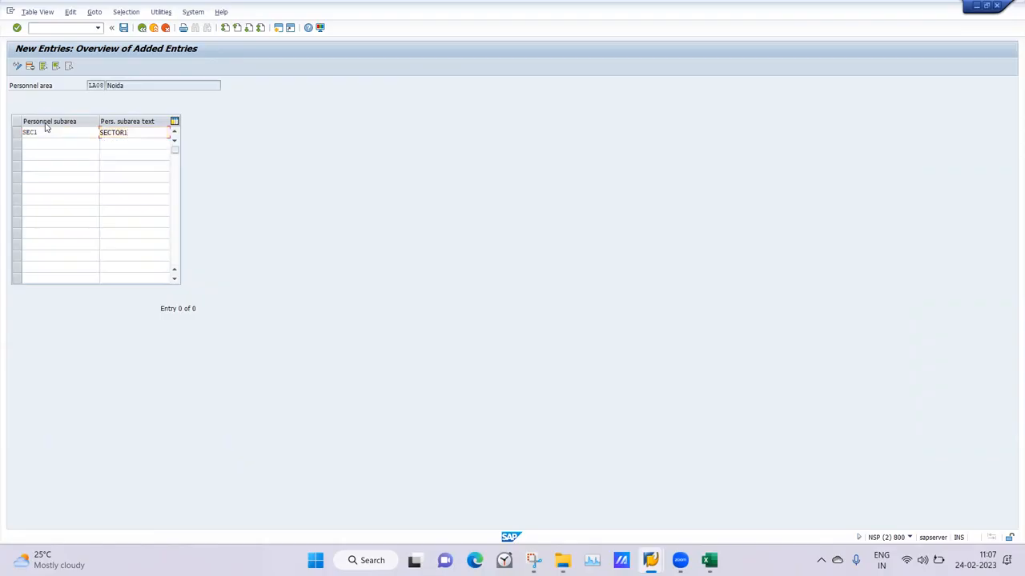
key("Return")
Save the new subarea under the DEMOEXAMPLE customizing request and return to the implementation guide structure
left_click(123, 28)
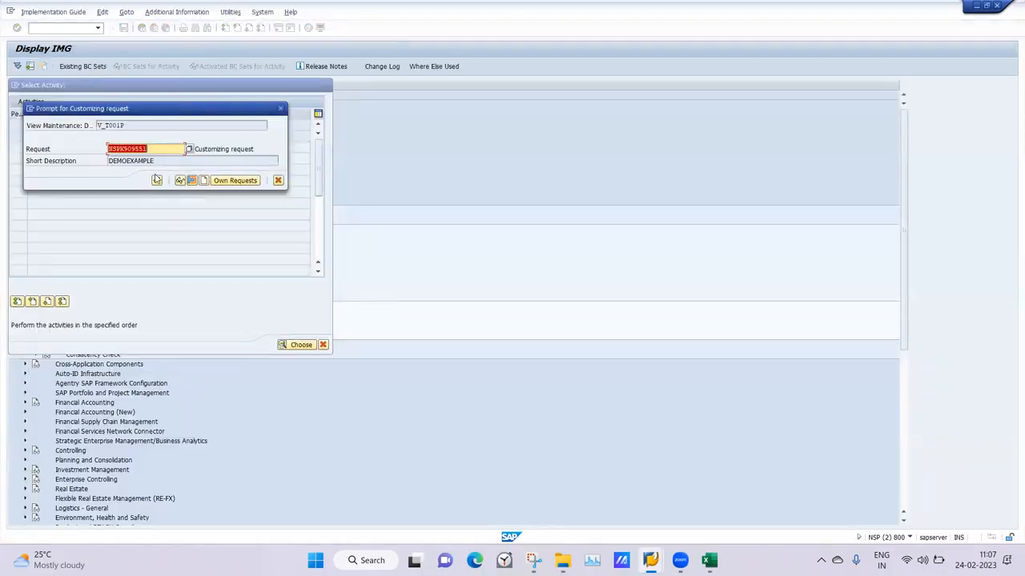
left_click(157, 180)
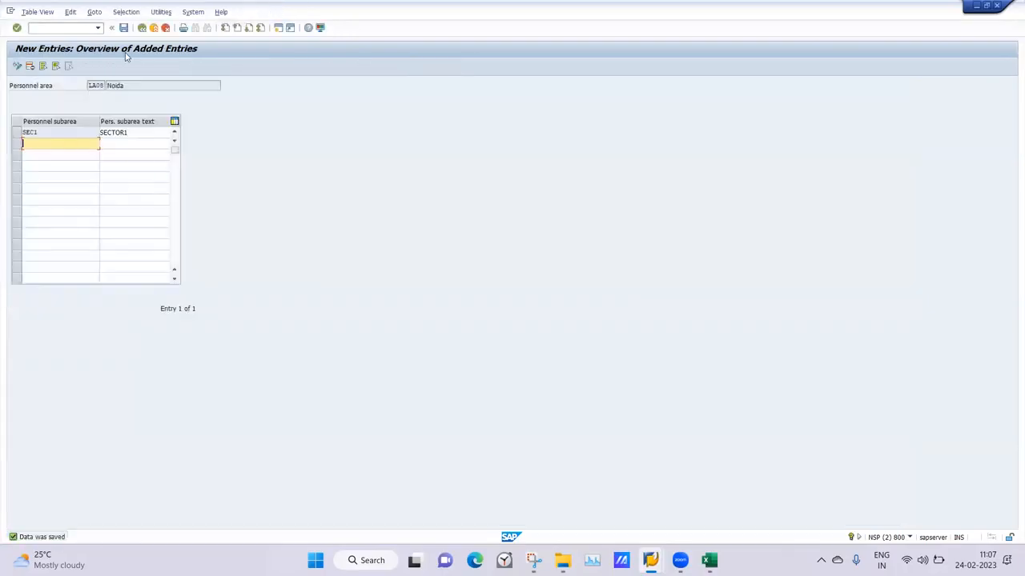
left_click(142, 28)
left_click(141, 28)
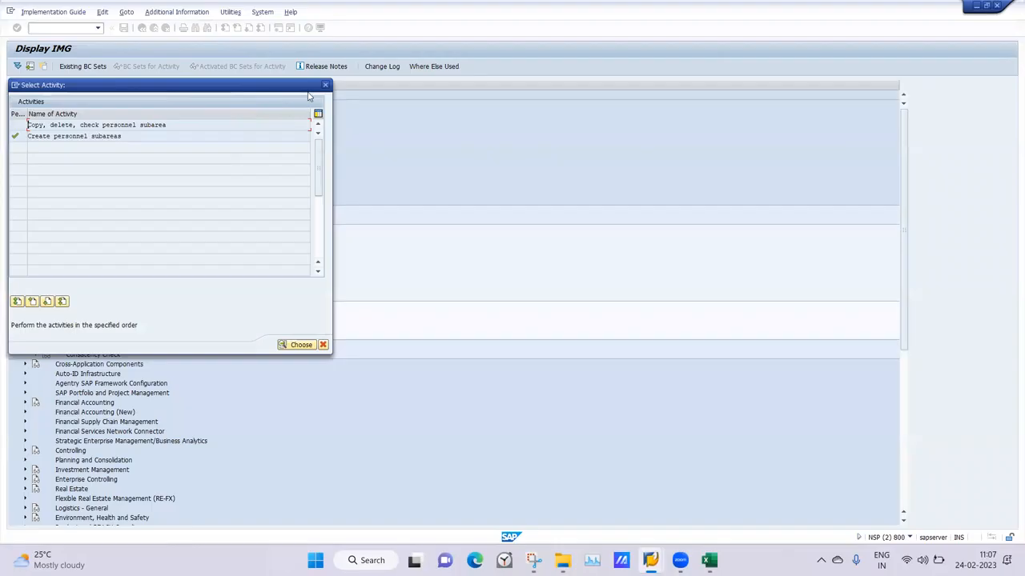
left_click(326, 84)
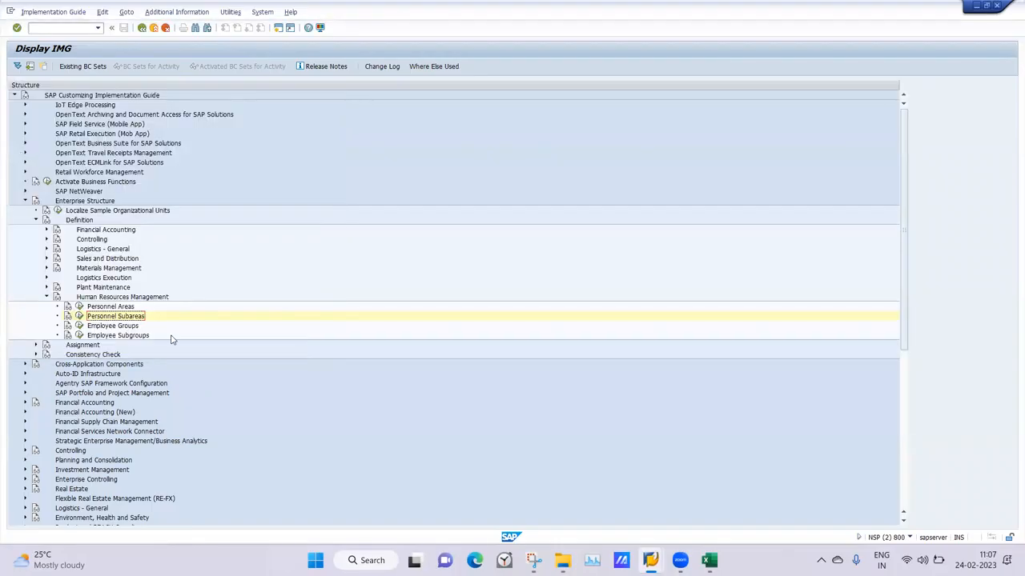
Open Assignment of Personnel Area to Company Code under the Human Resources Management assignments and go to the LA08 entry
left_click(36, 345)
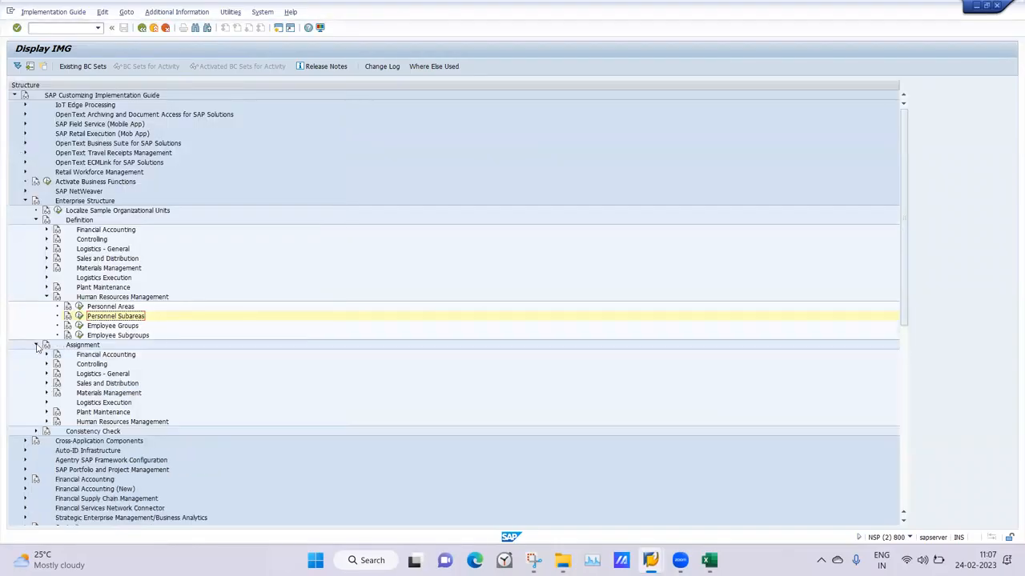
left_click(45, 422)
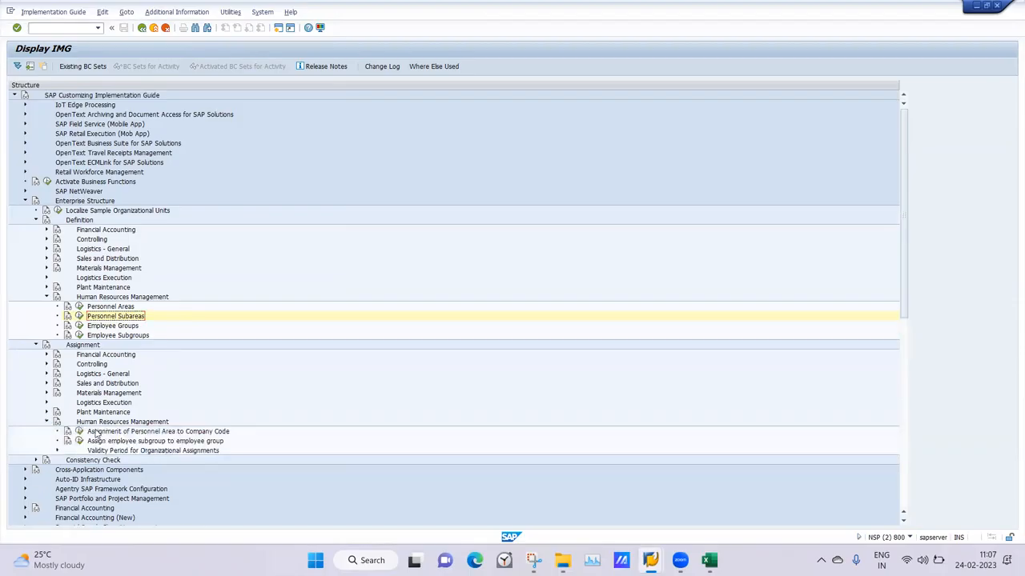
left_click(79, 431)
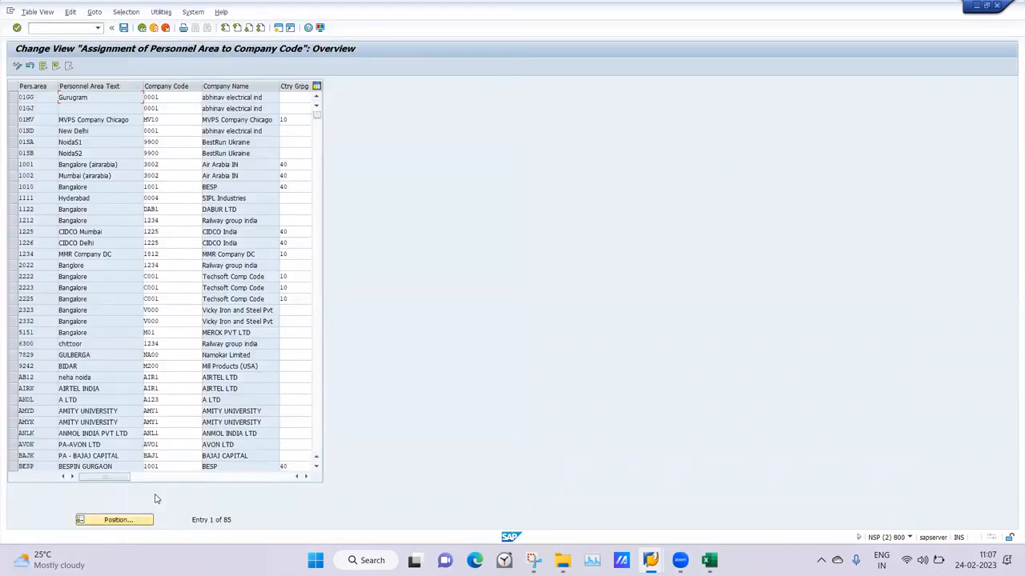
left_click(129, 521)
type("LA08")
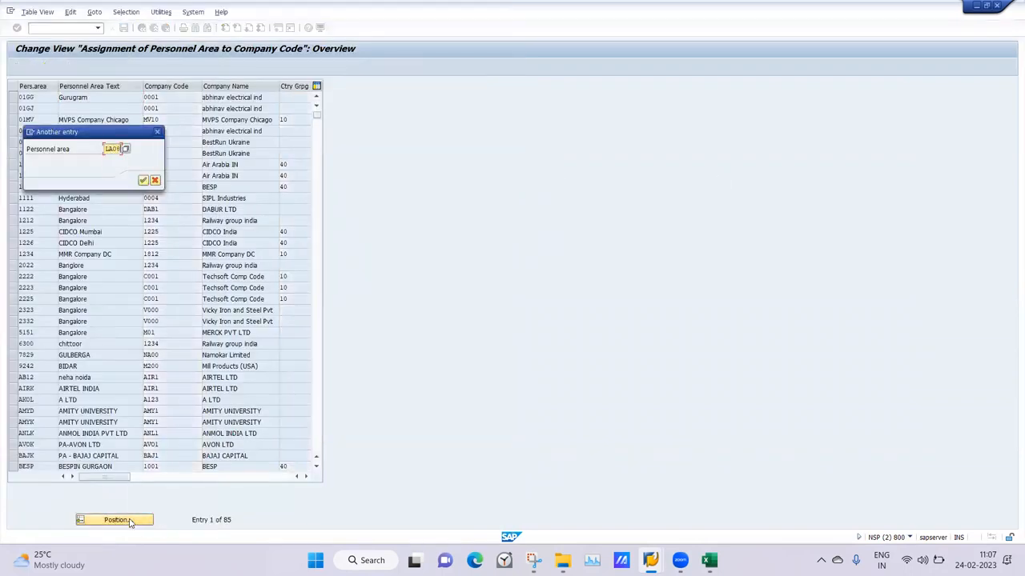
key("Return")
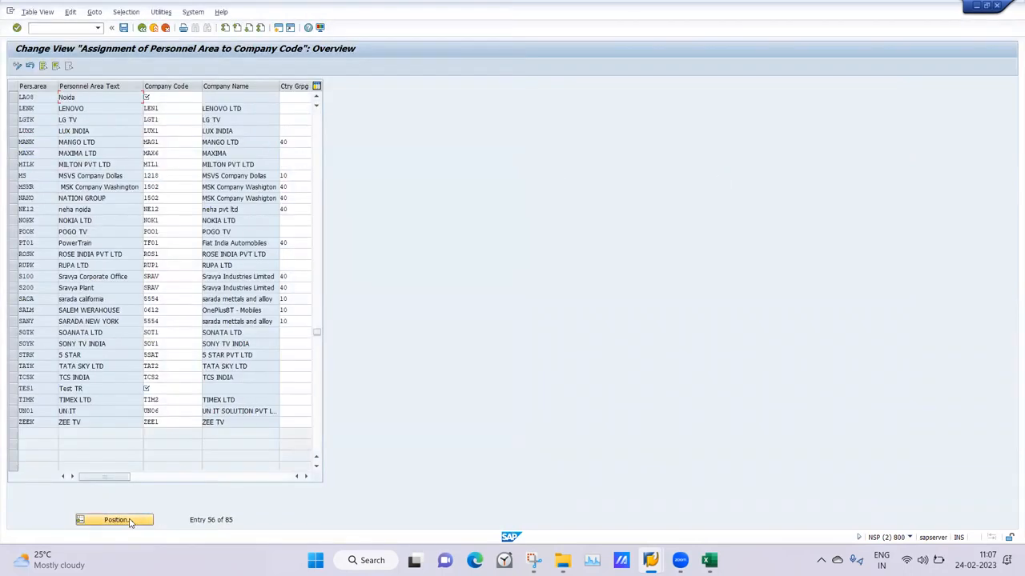
Assign personnel area LA08 to company code 0003 with country grouping 40, and accept the country grouping change
left_click(177, 99)
type("000")
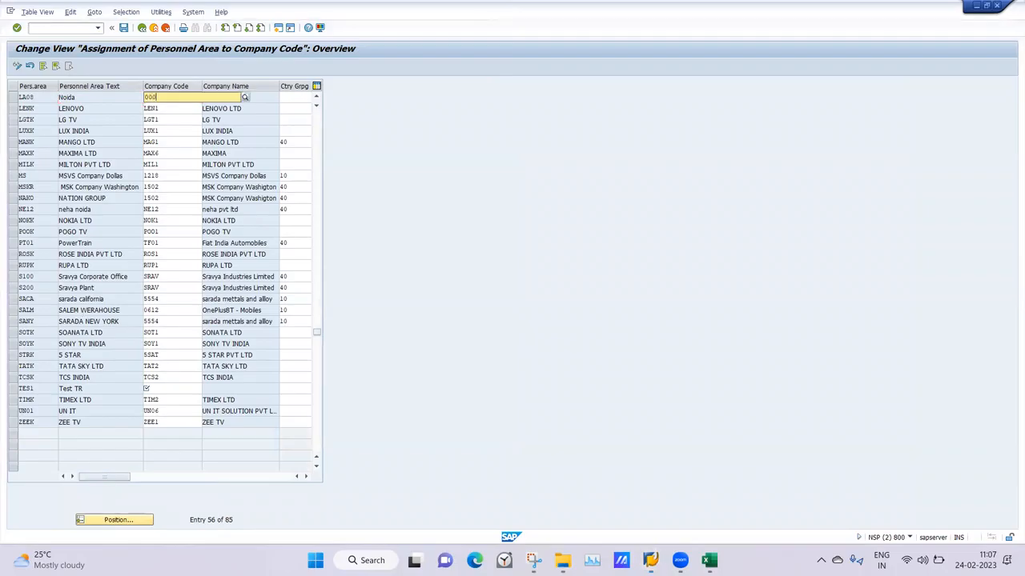
type("3")
key("Tab")
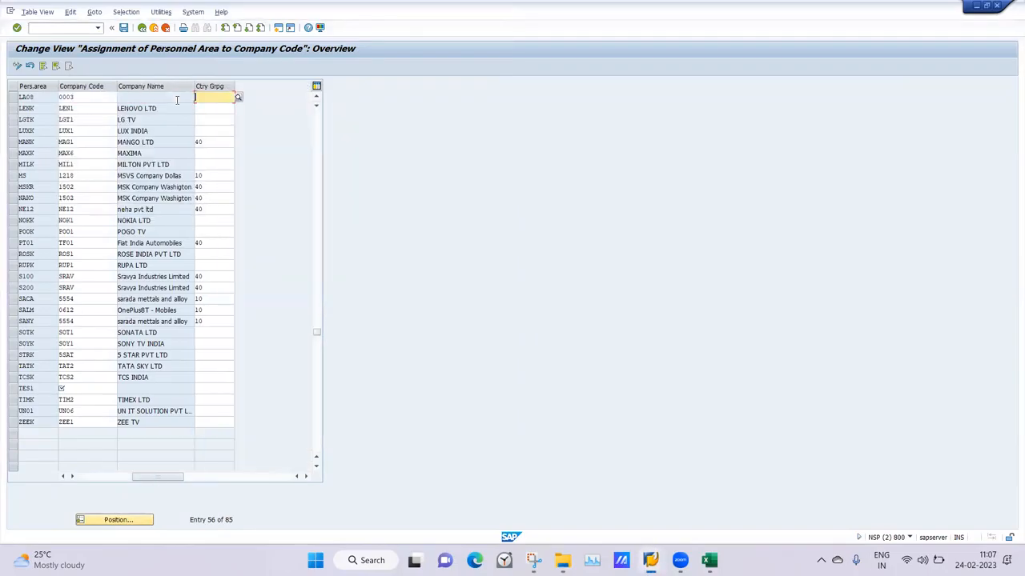
type("40")
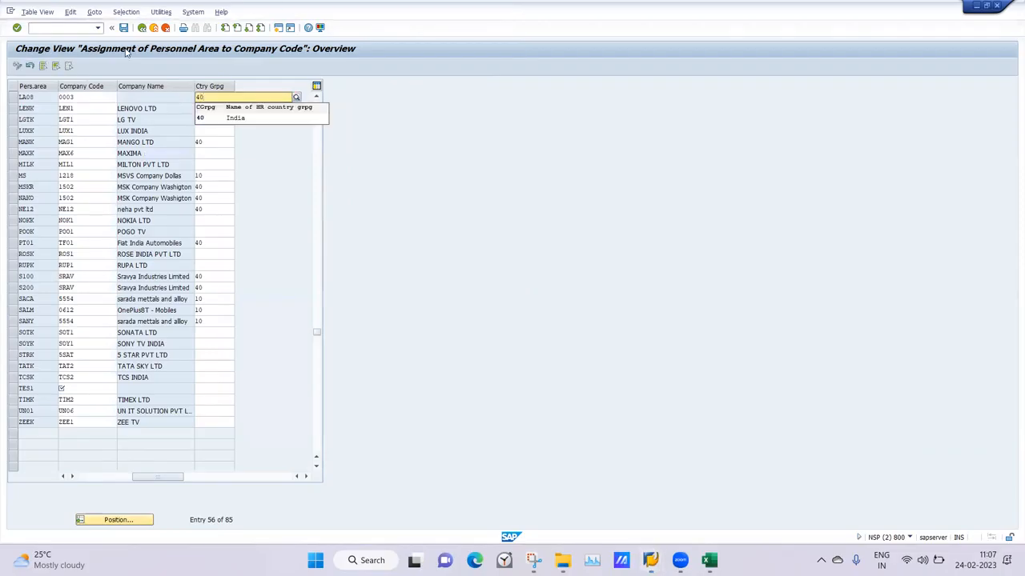
left_click(124, 28)
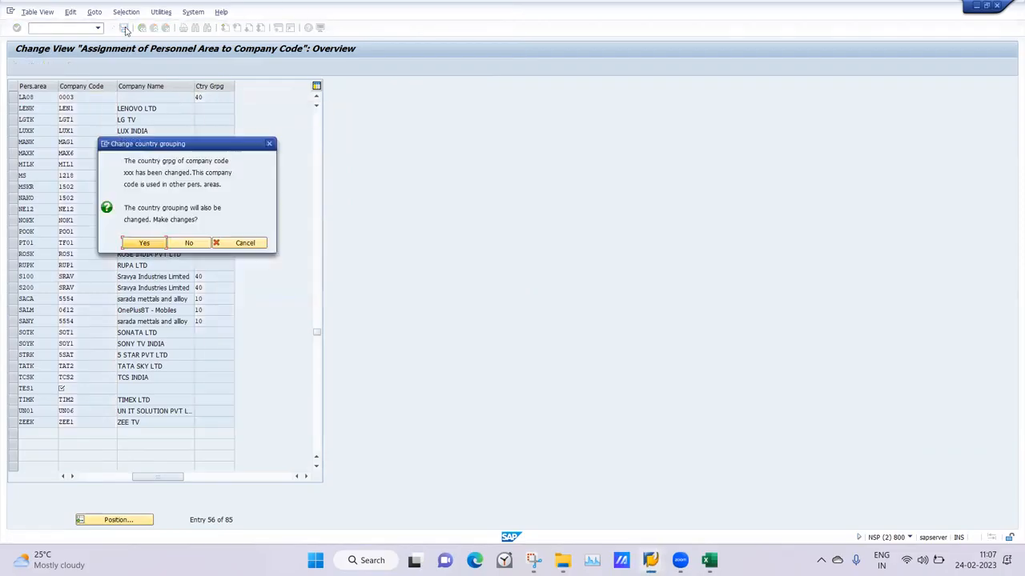
left_click(137, 244)
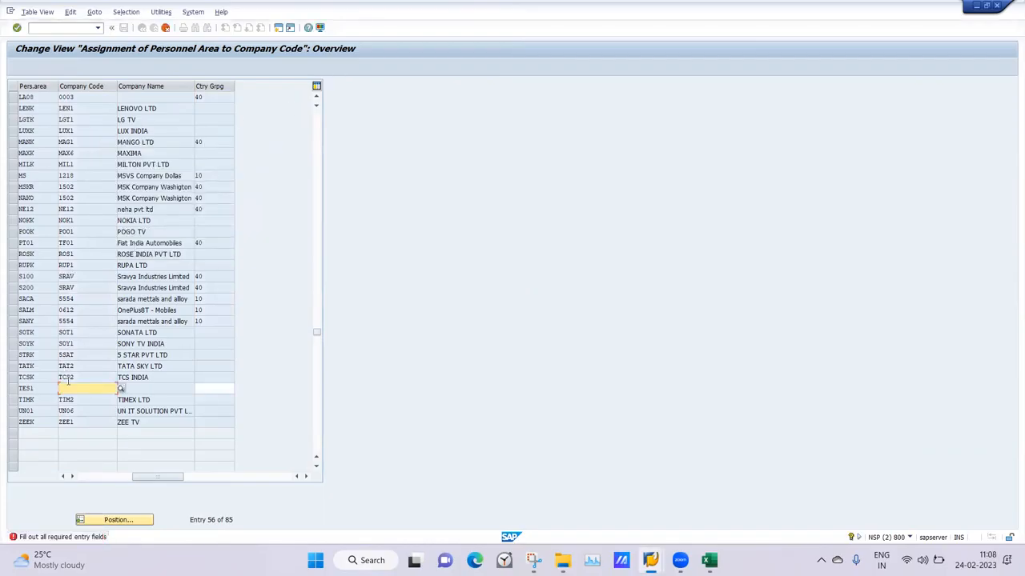
Assign personnel area TES1 to company code 0003 with country grouping 40, and save the assignments under the DEMOEXAMPLE customizing request
type("0003")
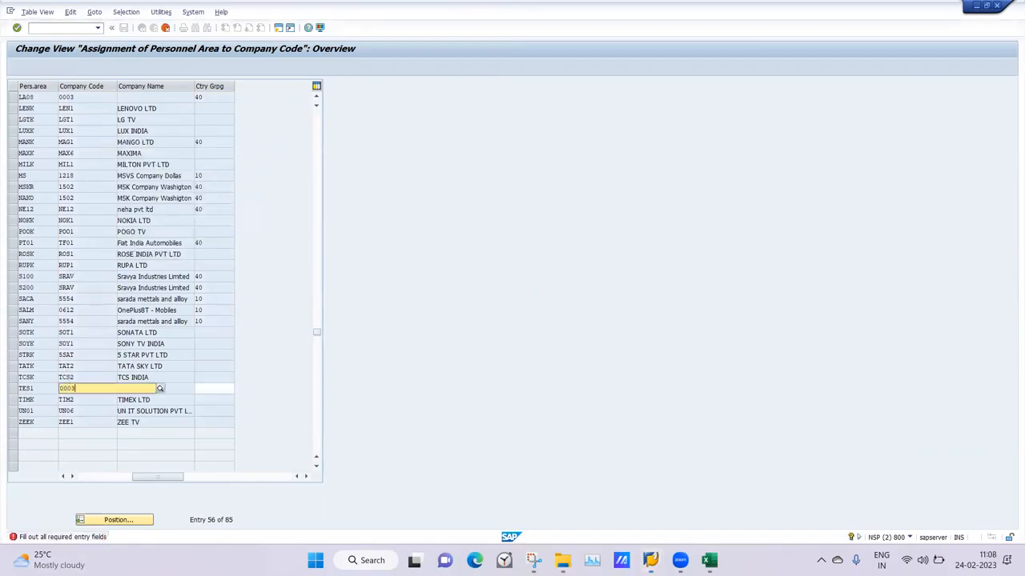
key("Return")
type("0003")
key("Return")
type("40")
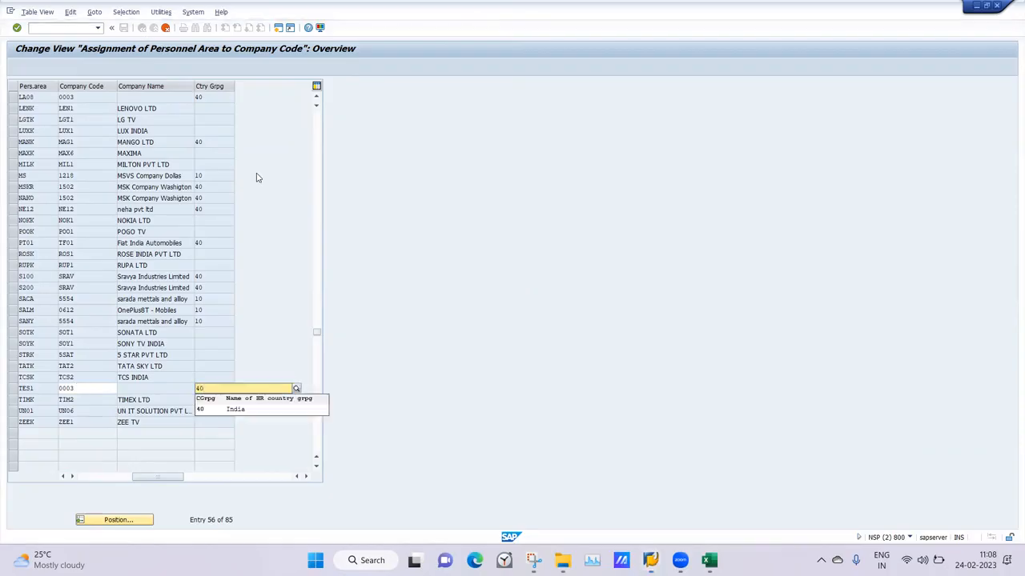
key("Escape")
key("Return")
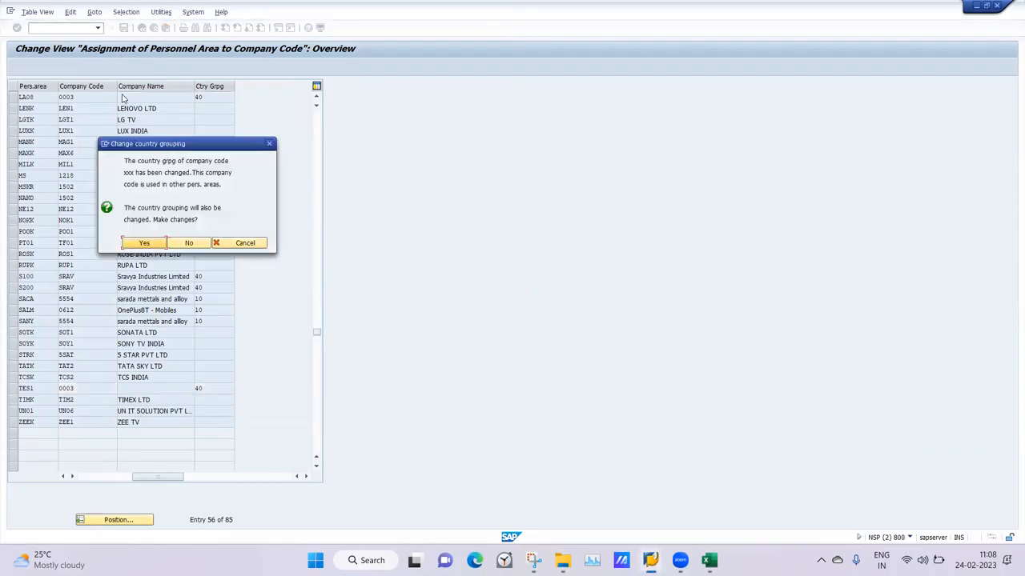
left_click(142, 242)
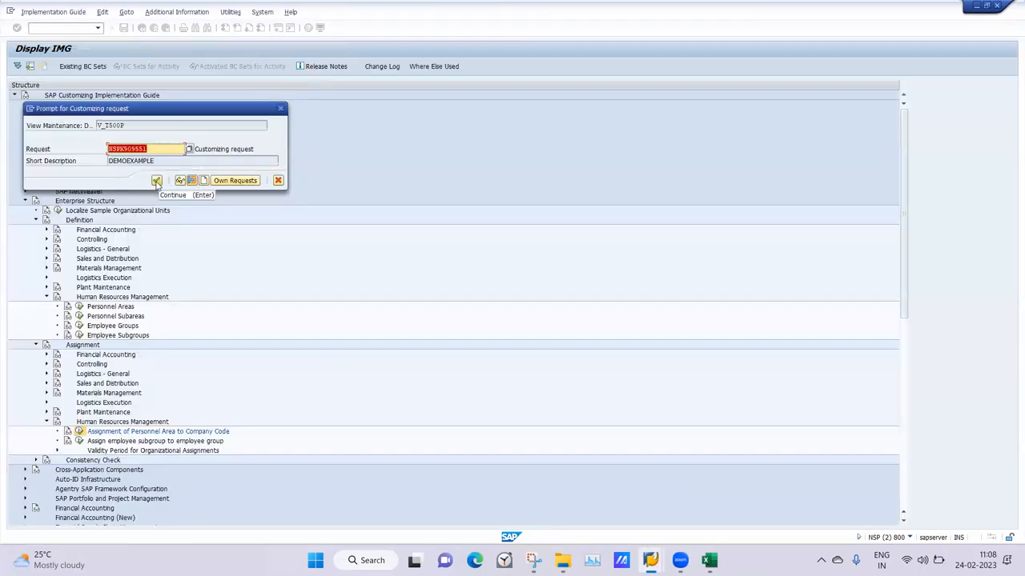
left_click(156, 181)
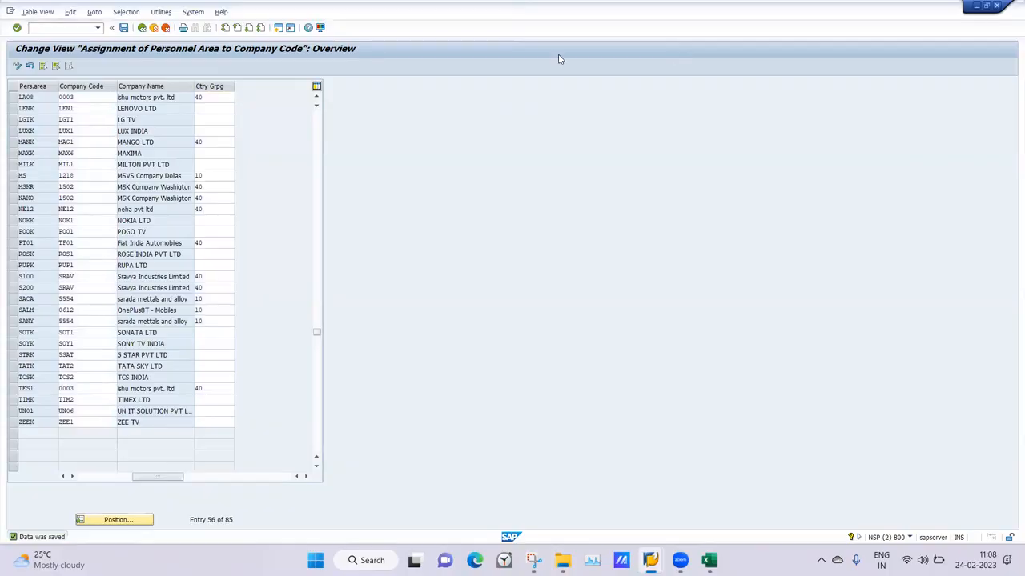
Switch to the ABKRS feature session and examine the payroll area defaults for the SACONTRACTOR employee subgroups under India
key("alt+Tab")
mouse_move(650, 560)
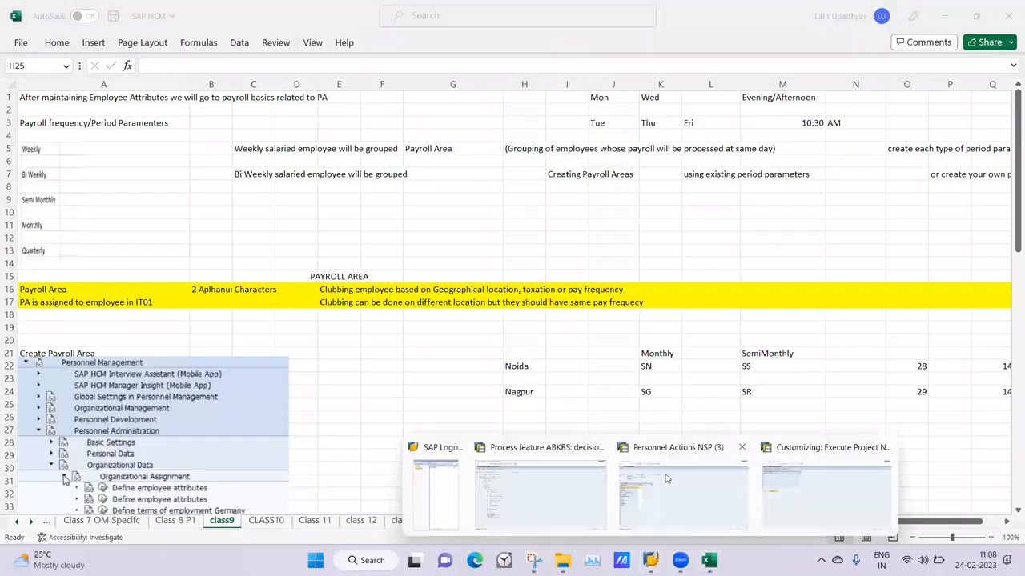
left_click(516, 481)
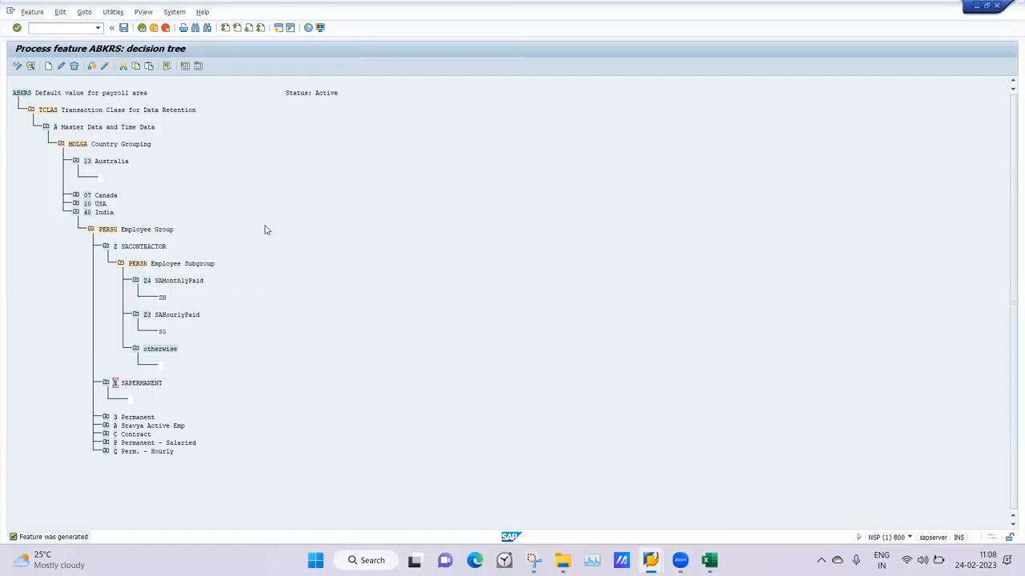
left_click(91, 230)
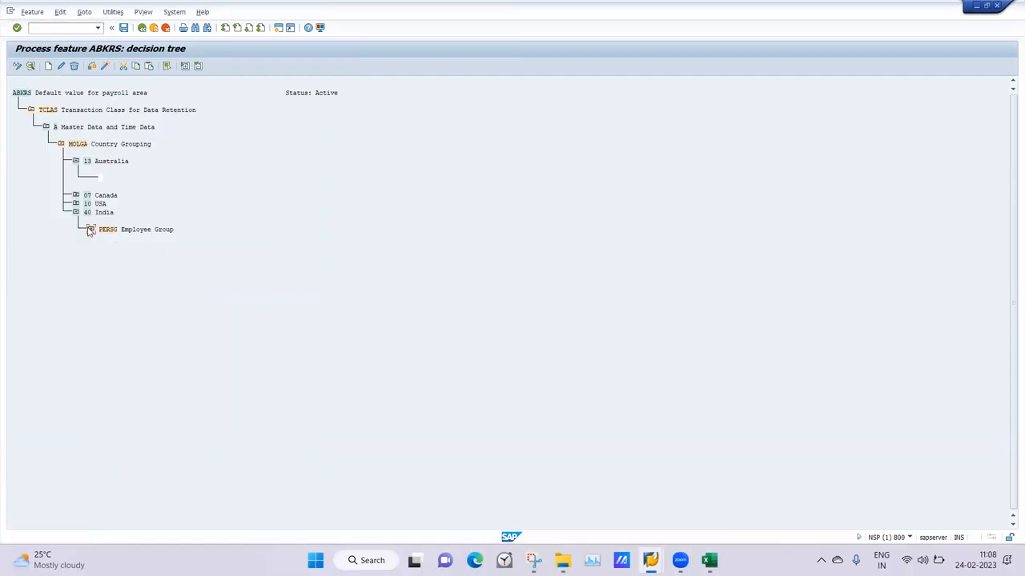
left_click(91, 230)
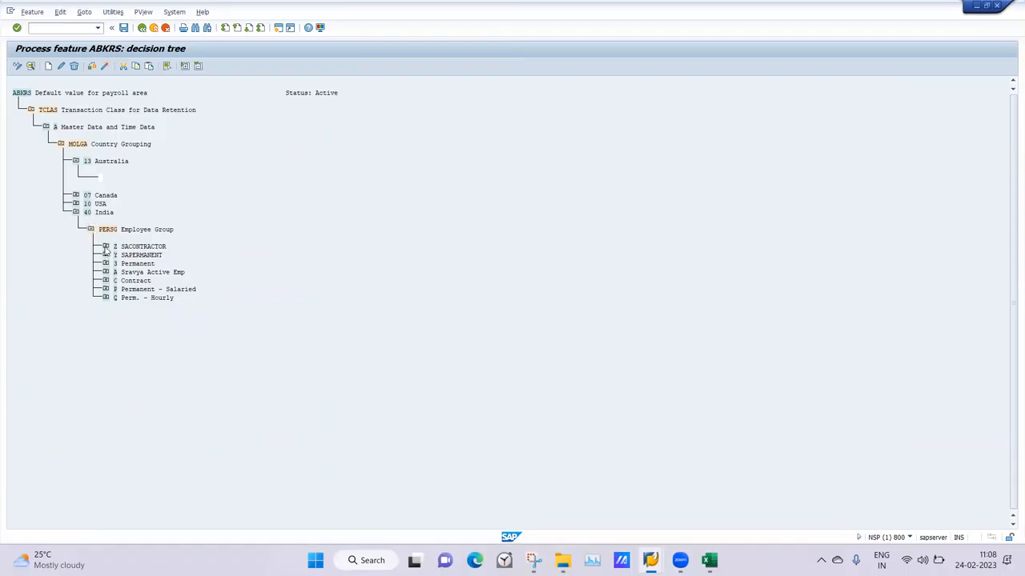
left_click(105, 246)
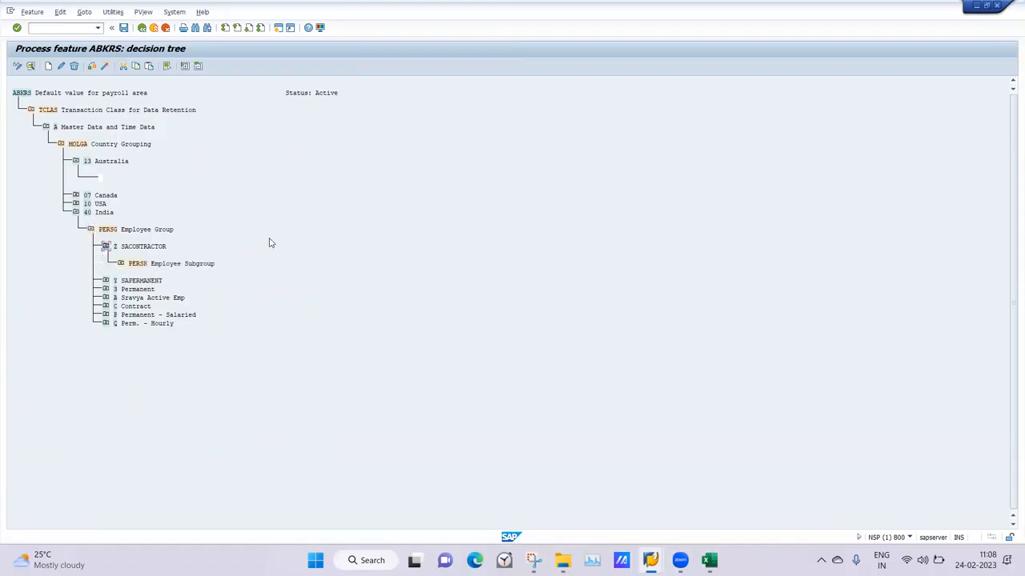
left_click(120, 264)
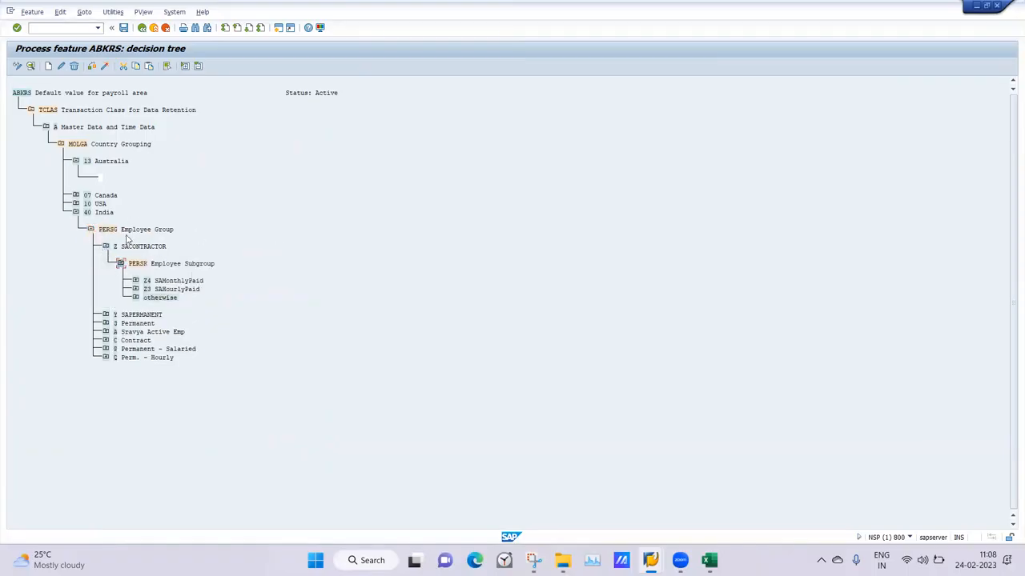
left_click(136, 282)
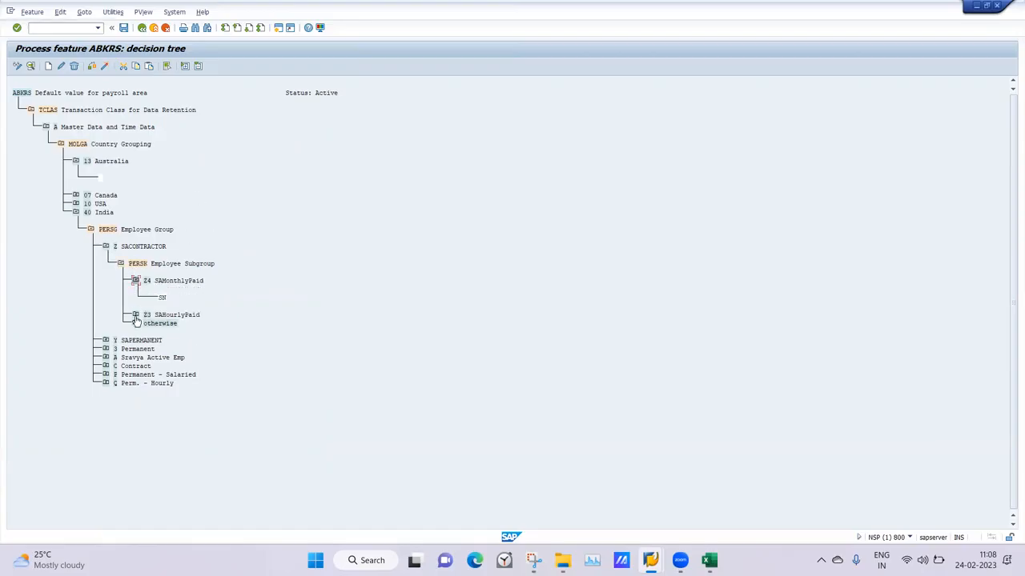
left_click(135, 315)
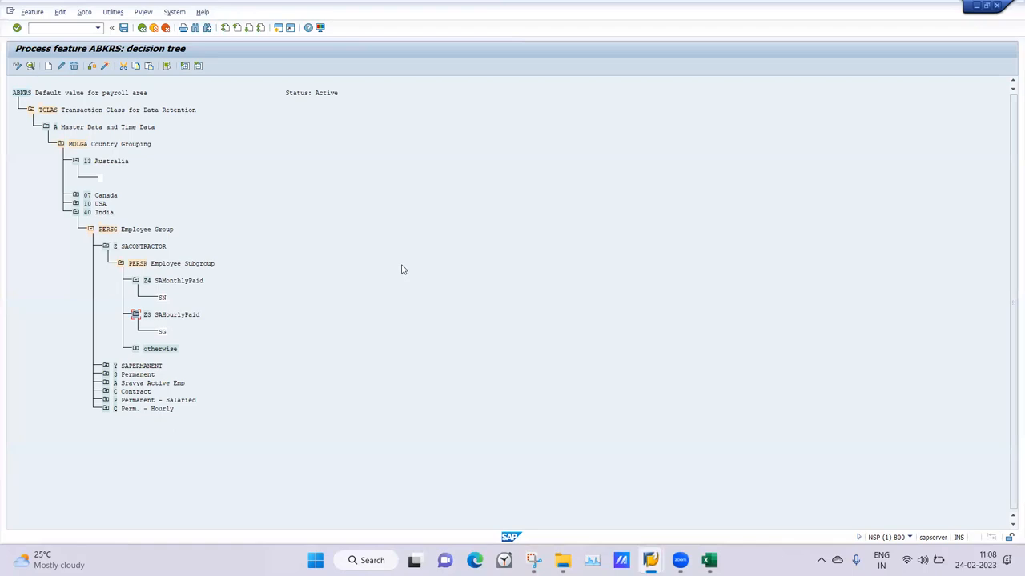
mouse_move(650, 561)
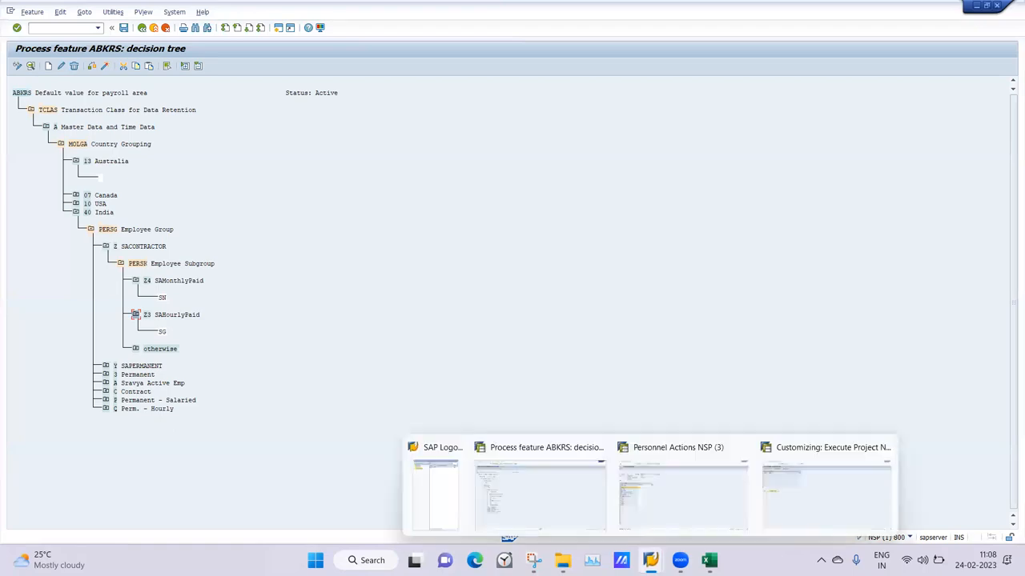
In a new session, open the decision tree of feature NUMKR for display
left_click(673, 494)
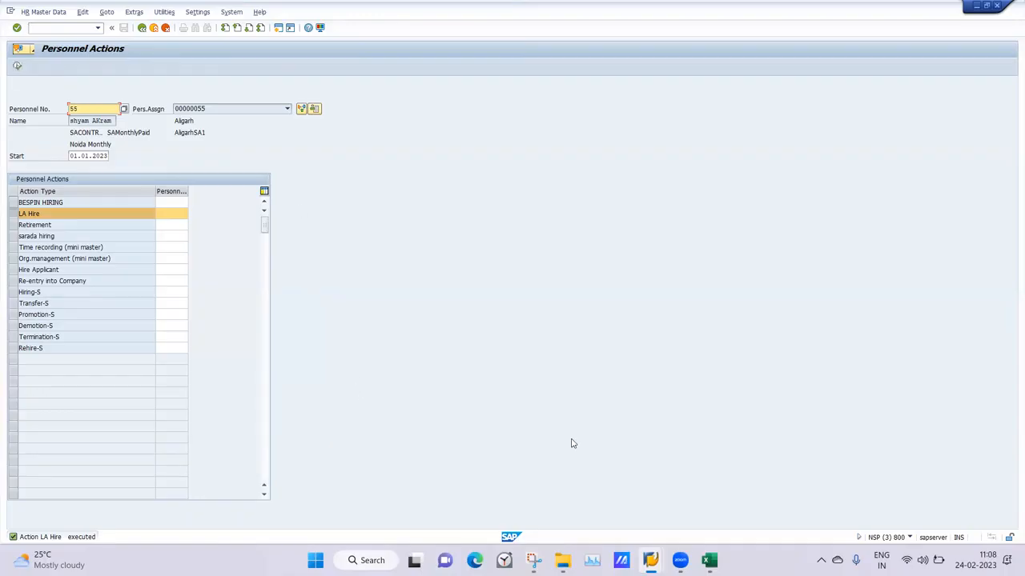
mouse_move(679, 561)
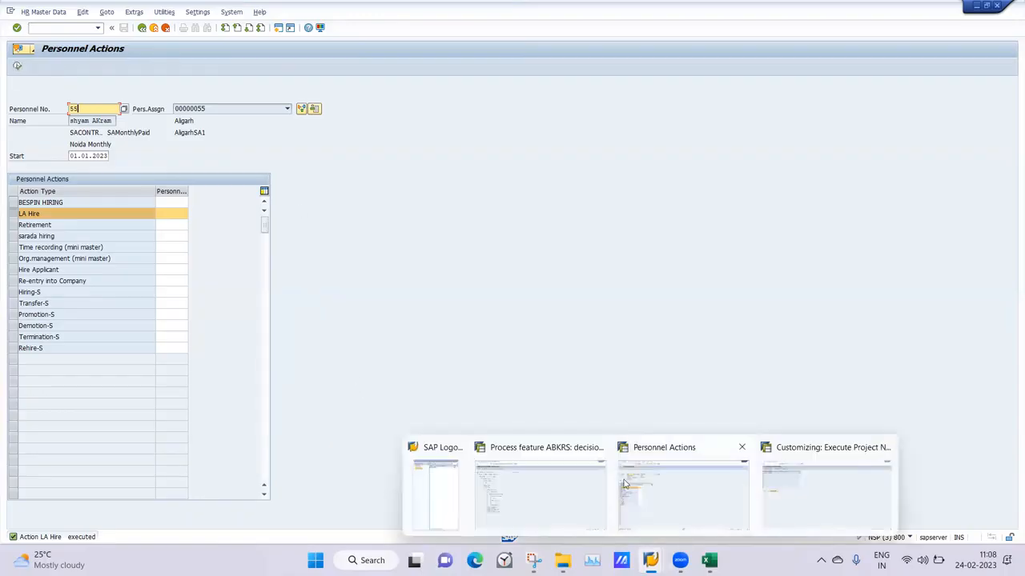
left_click(565, 488)
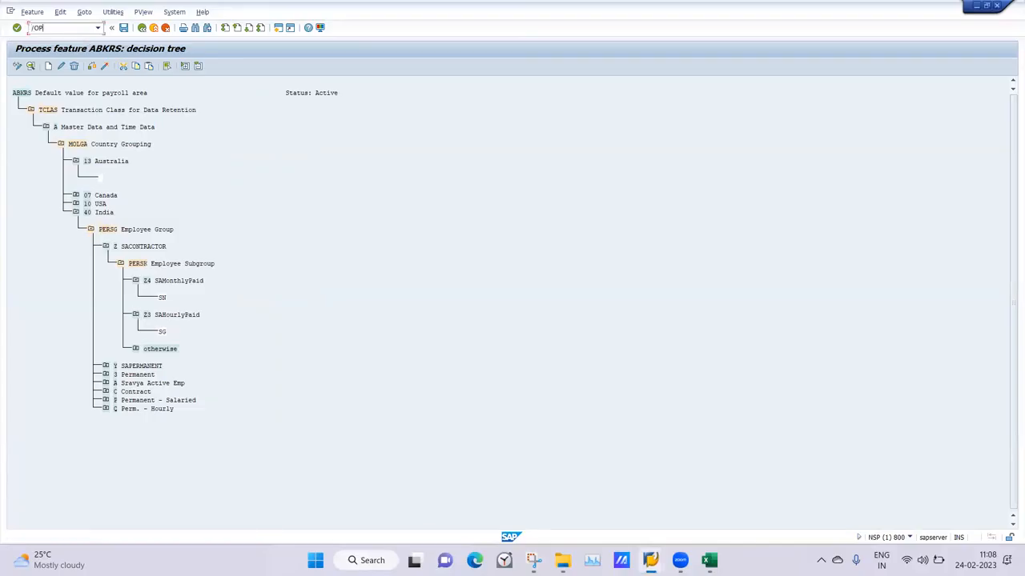
type("3")
key("Return")
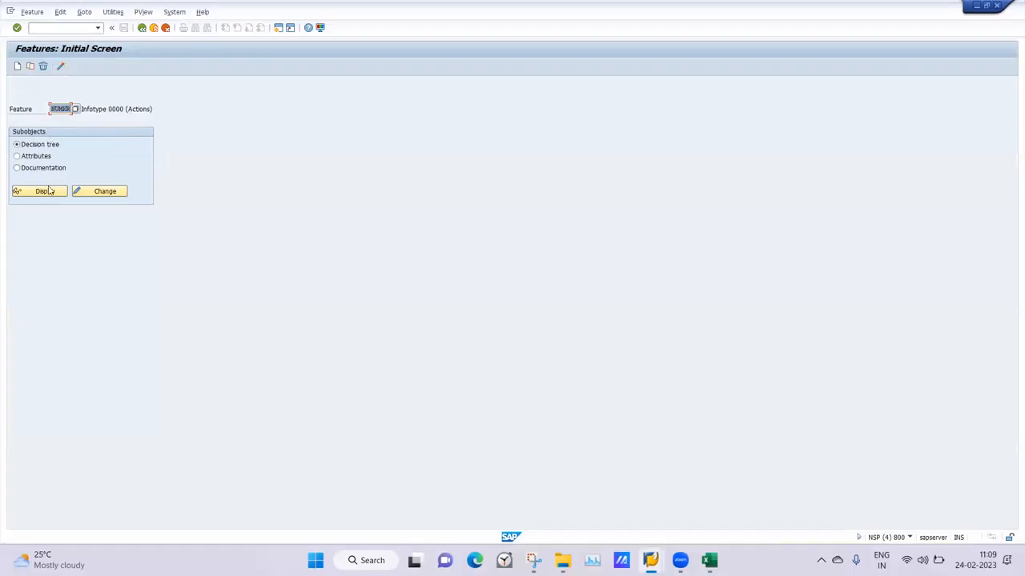
left_click(46, 191)
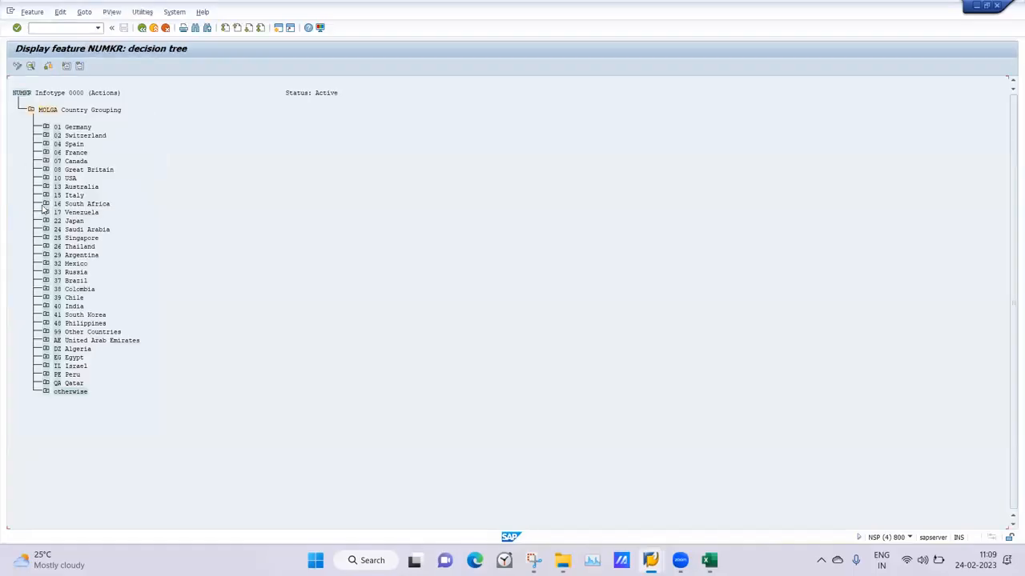
Examine the personnel areas listed for company code 0003 under India in the NUMKR decision tree
left_click(46, 307)
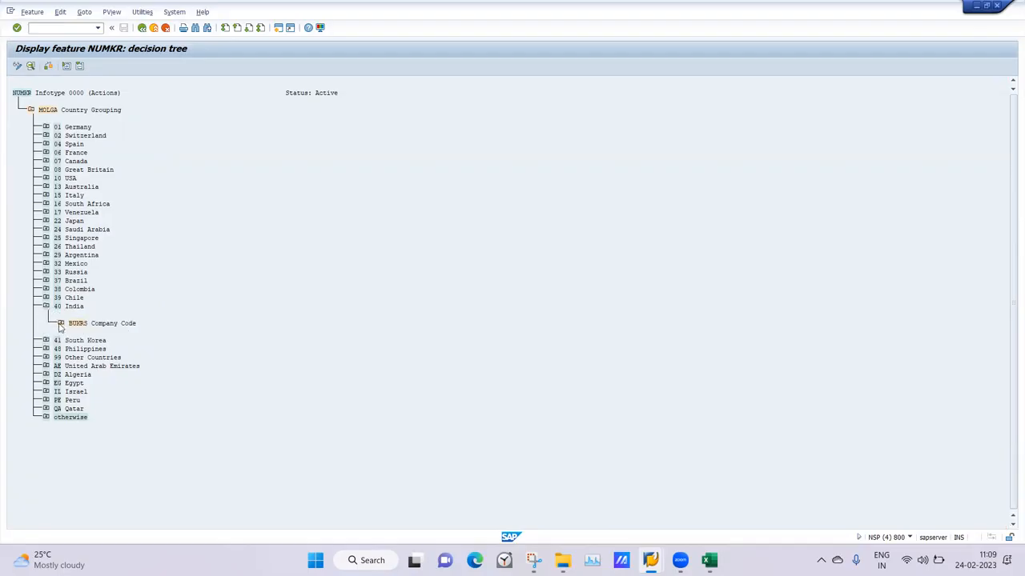
left_click(61, 323)
left_click(76, 280)
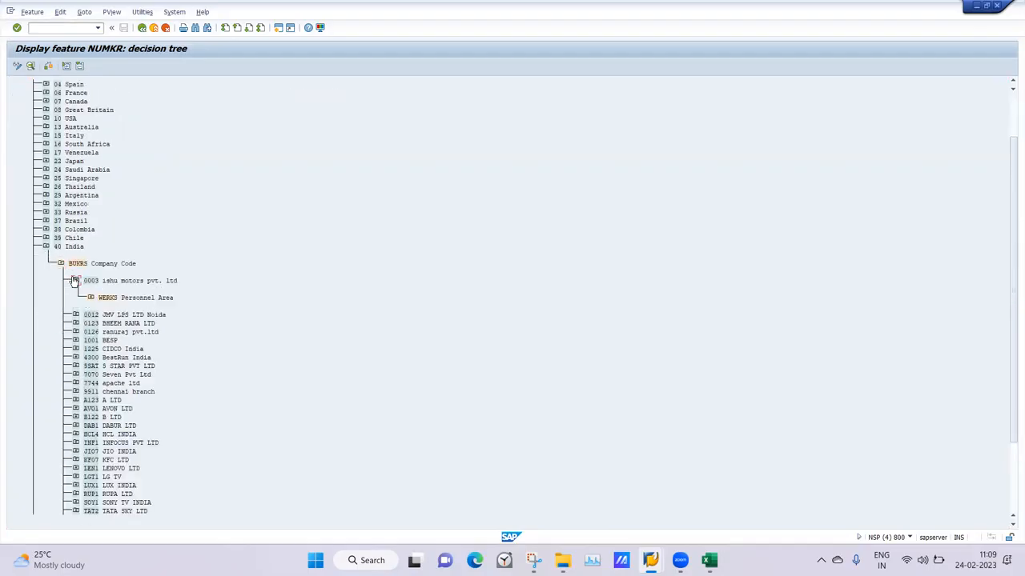
left_click(91, 297)
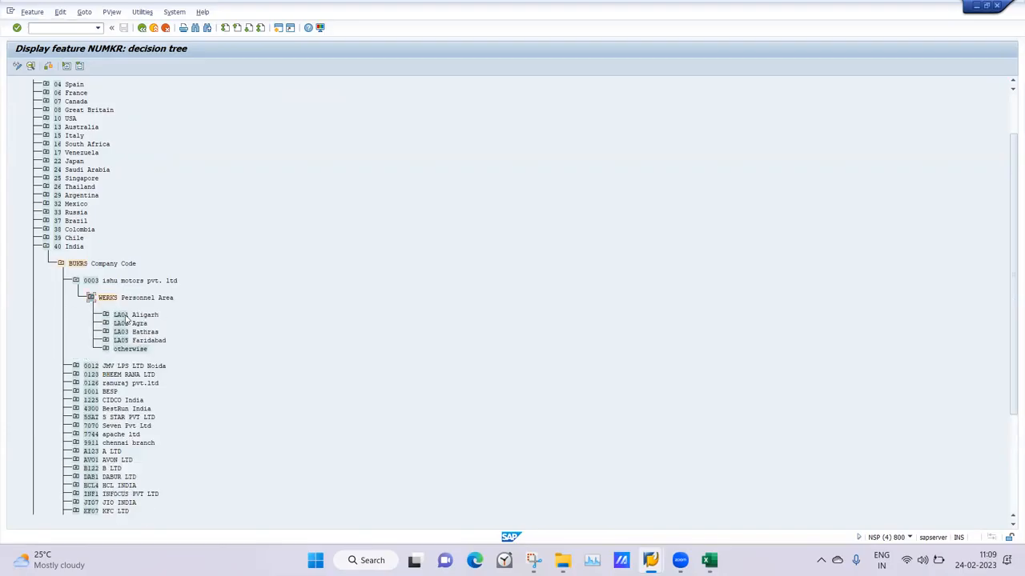
Switch NUMKR to change mode and add personnel area LA08 Noida under India's company code 0003
left_click(18, 66)
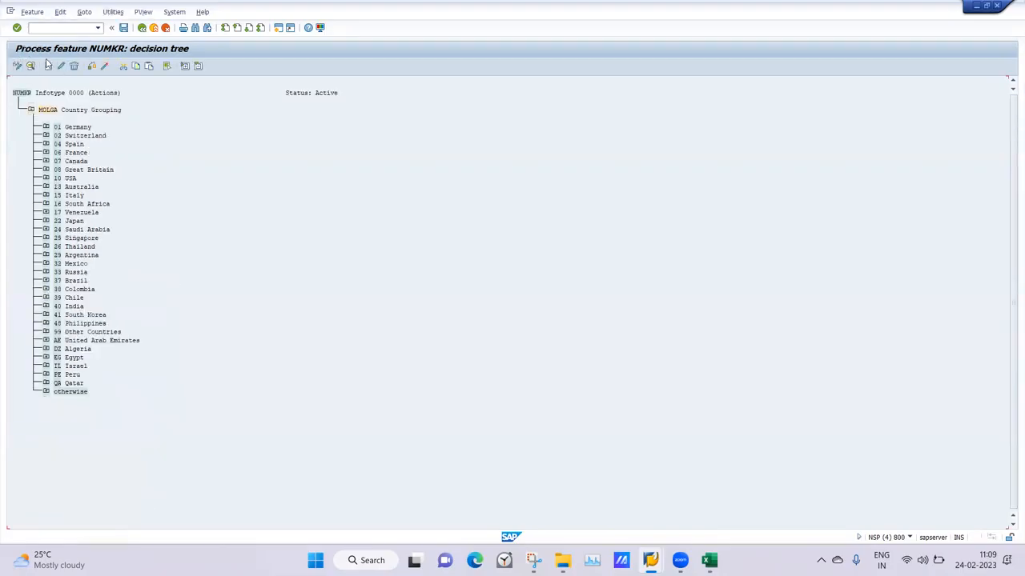
left_click(45, 307)
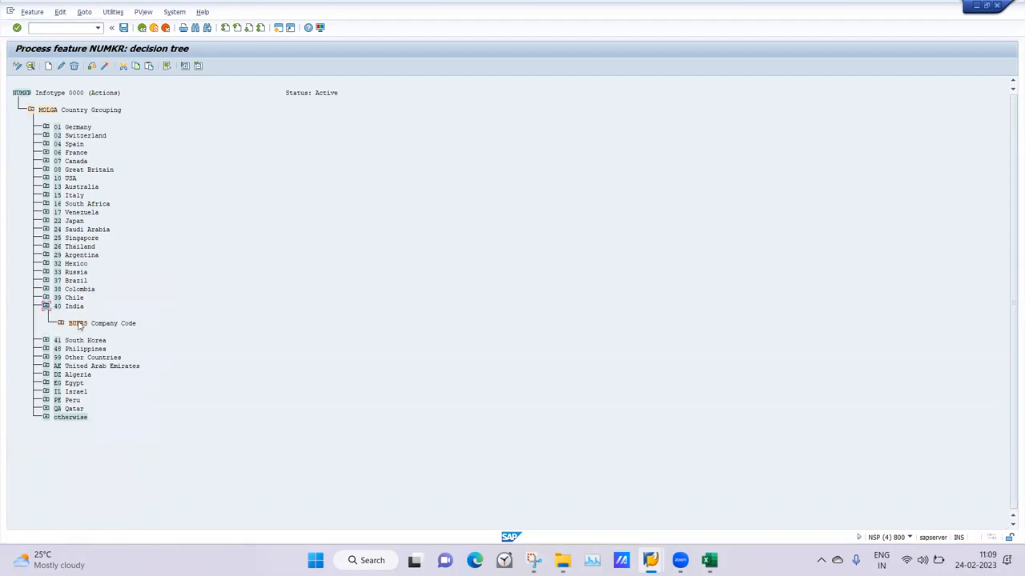
left_click(61, 324)
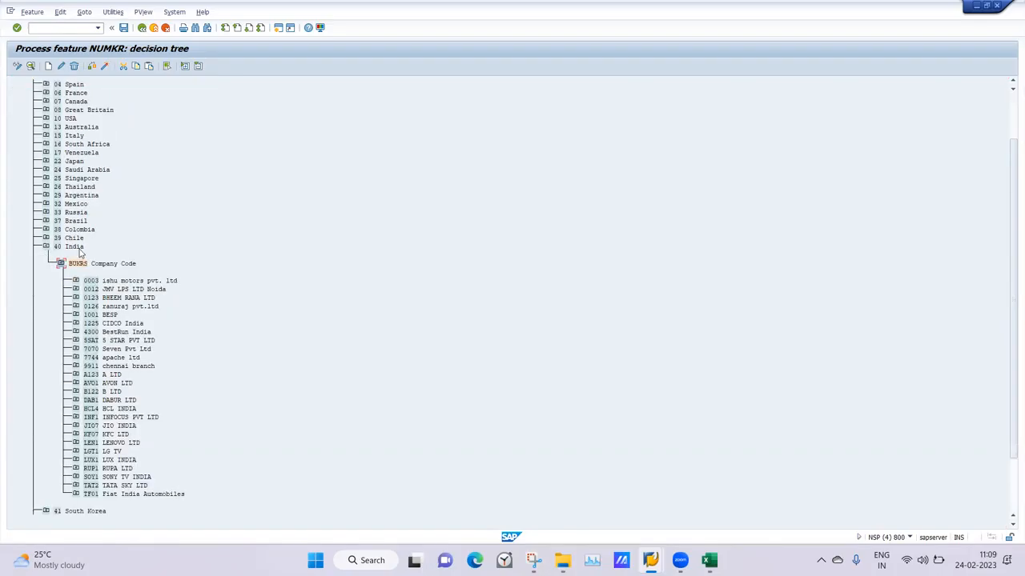
left_click(75, 280)
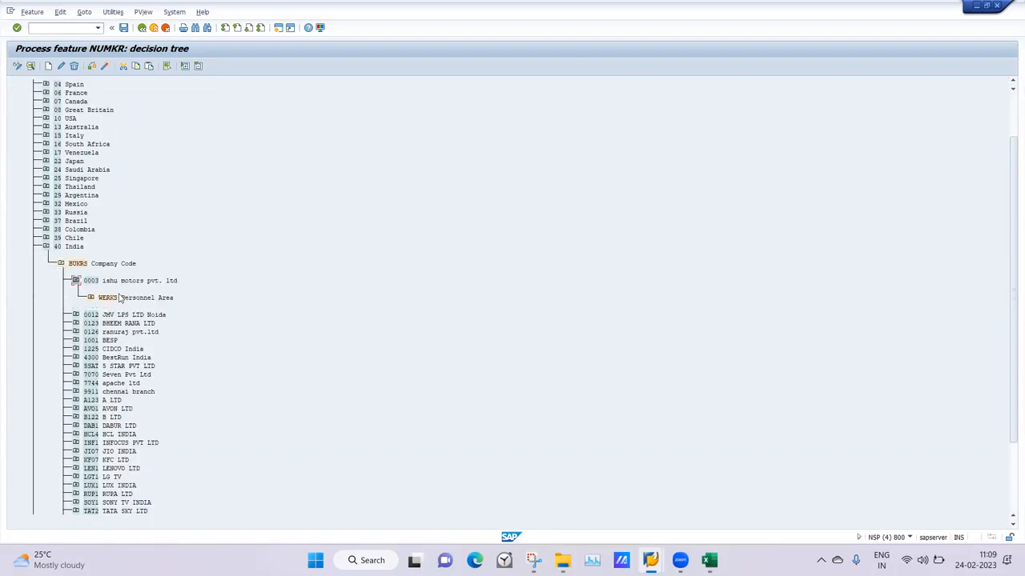
left_click(91, 298)
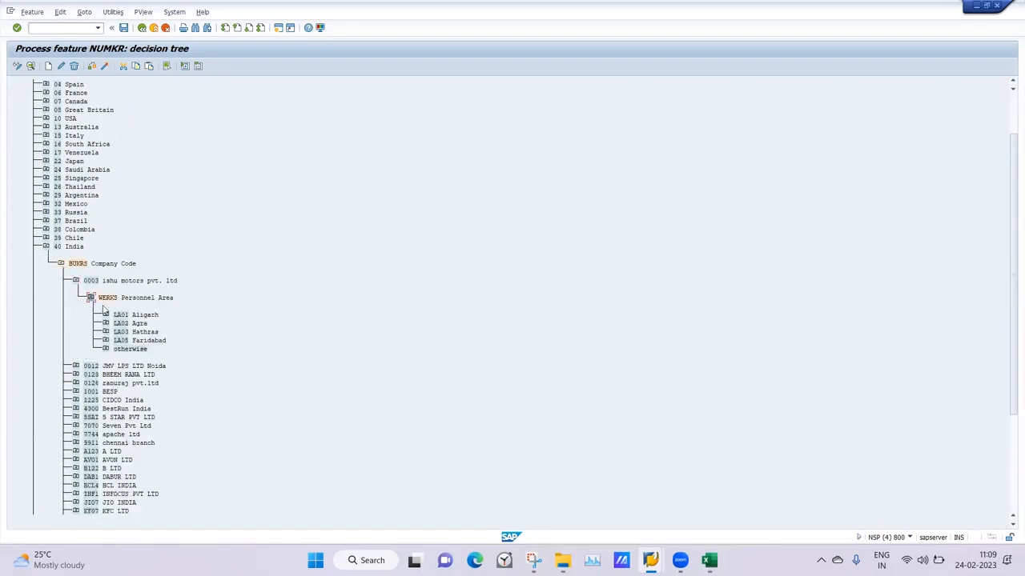
left_click(47, 65)
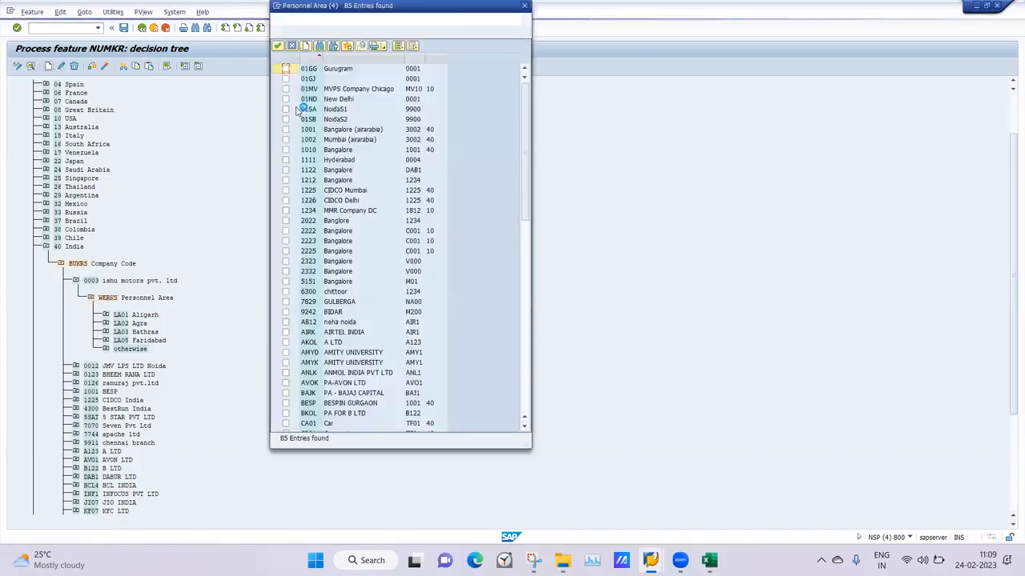
left_click(522, 378)
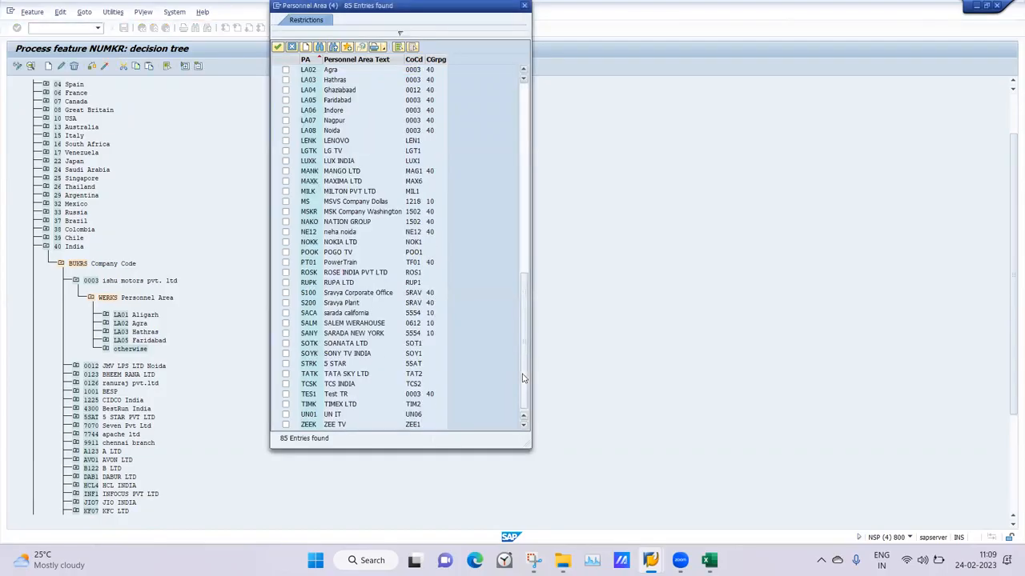
left_click(286, 132)
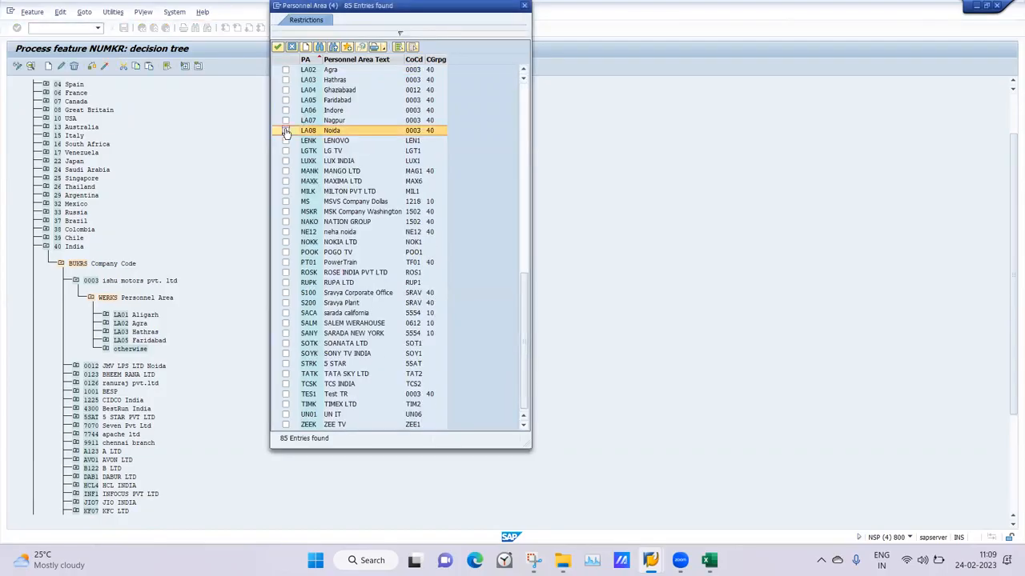
left_click(278, 48)
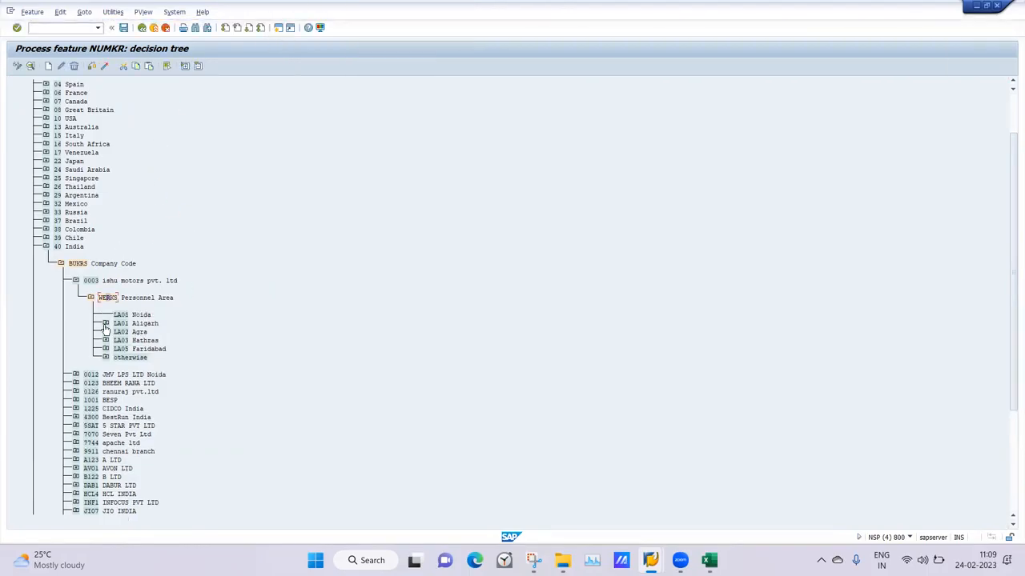
Check Aligarh's return value, and create a return value of 13 for the LA08 Noida node
left_click(105, 324)
left_click(118, 317)
left_click(48, 67)
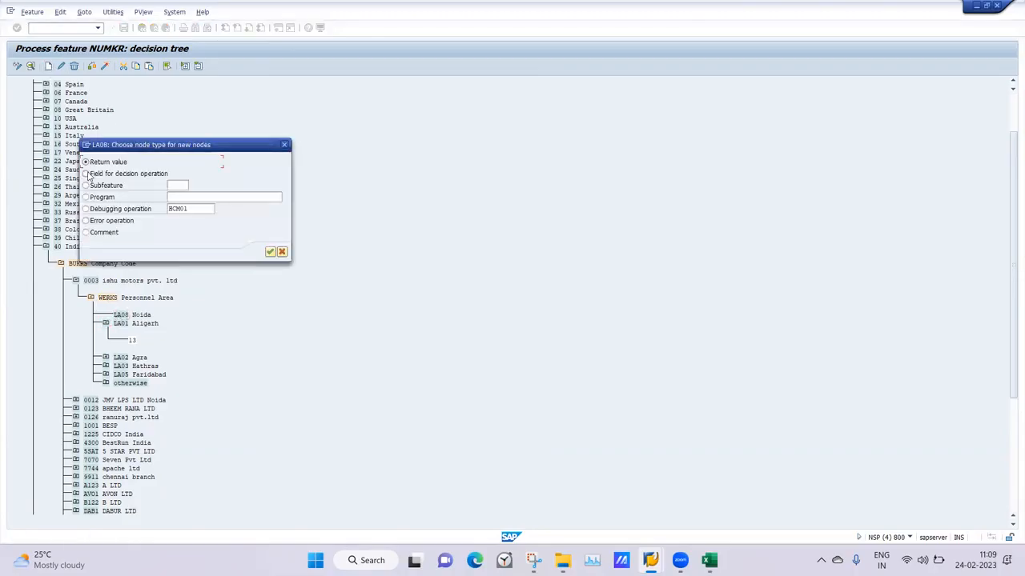
left_click(270, 253)
type("13")
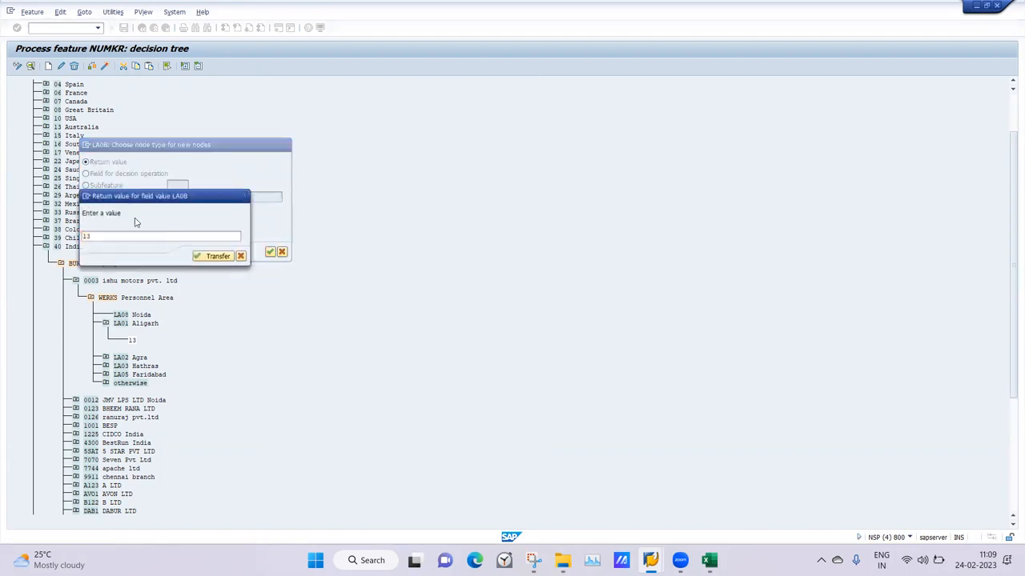
key("Return")
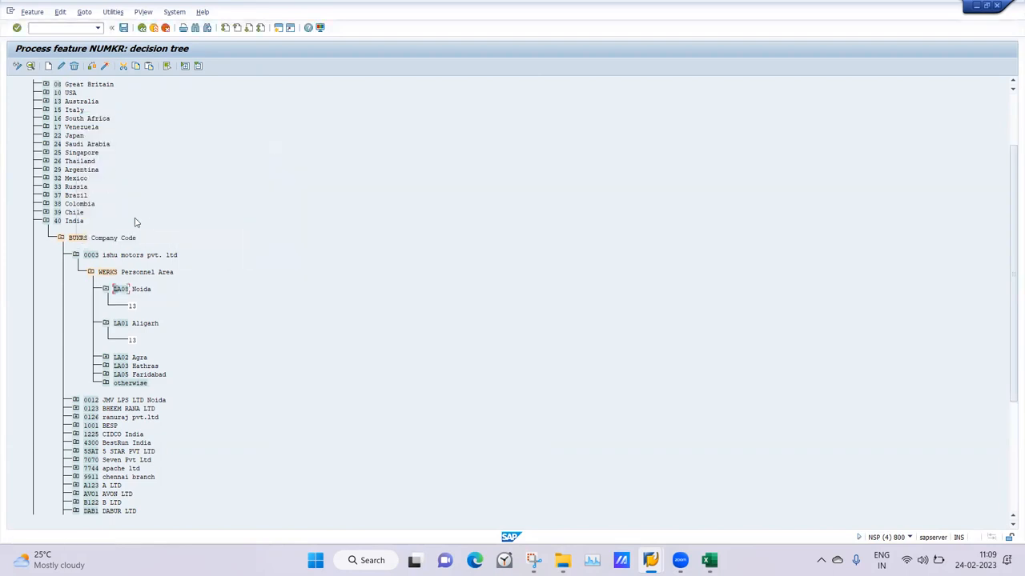
Save the NUMKR feature tree under the DEMOEXAMPLE customizing request and activate the feature
left_click(124, 28)
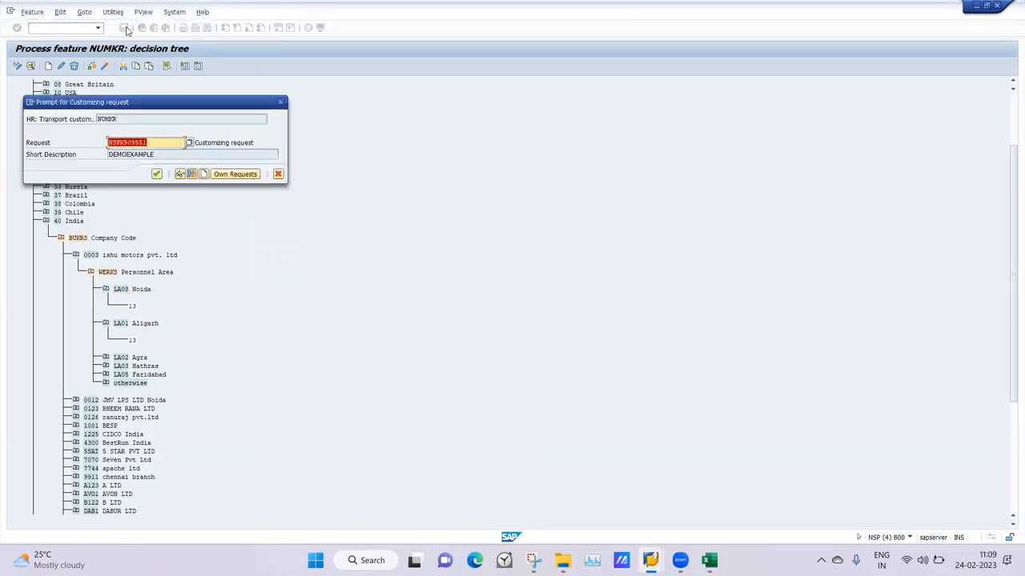
left_click(156, 173)
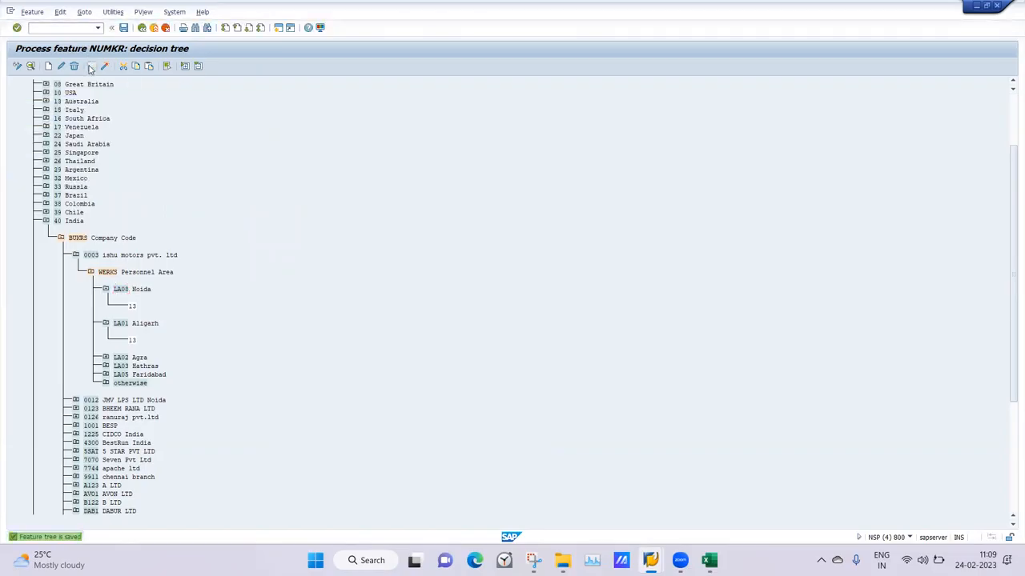
left_click(105, 67)
left_click(156, 174)
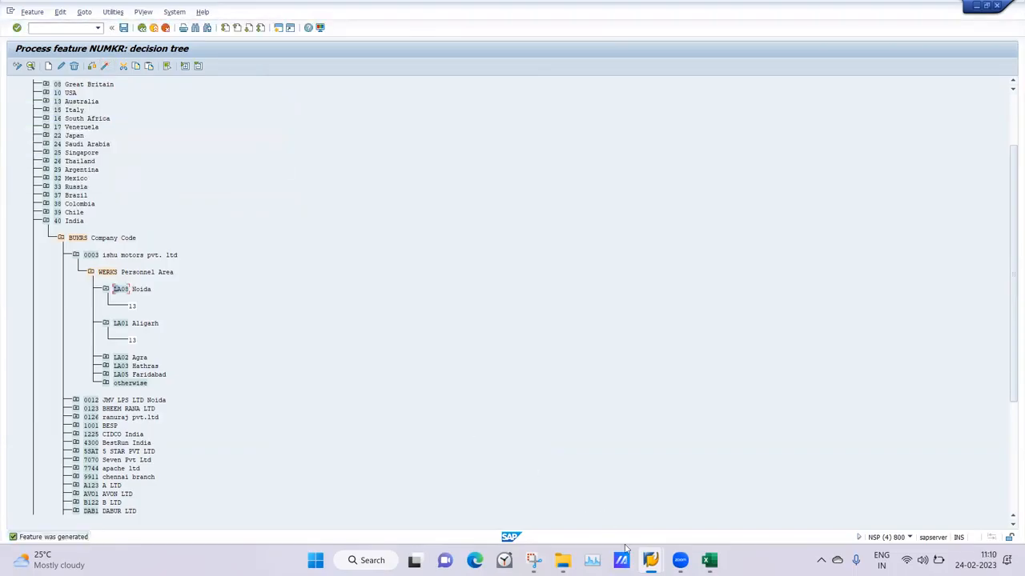
Switch to the Personnel Actions session, clear the personnel number and execute the LA Hire action
mouse_move(650, 560)
left_click(554, 464)
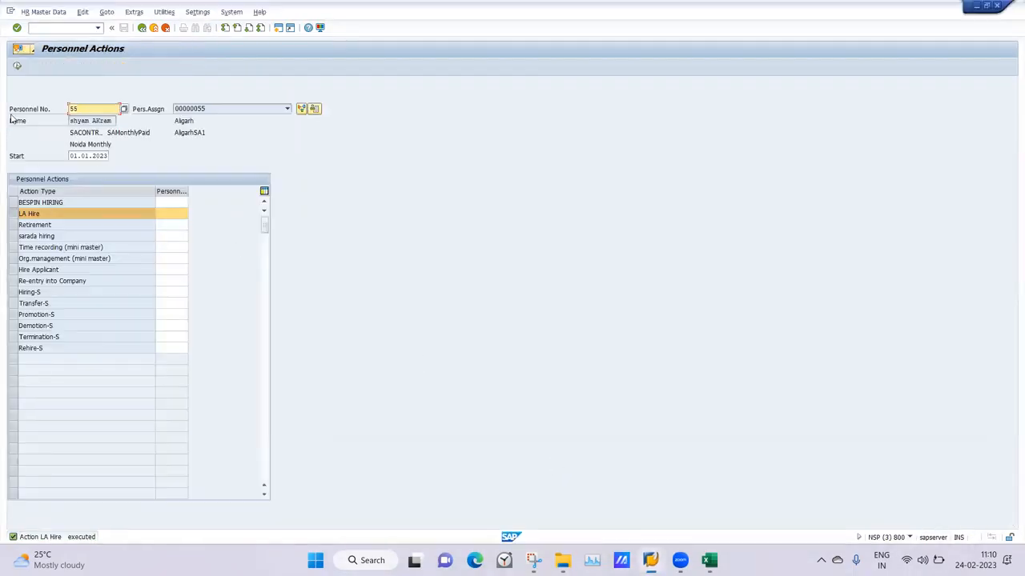
left_click(103, 112)
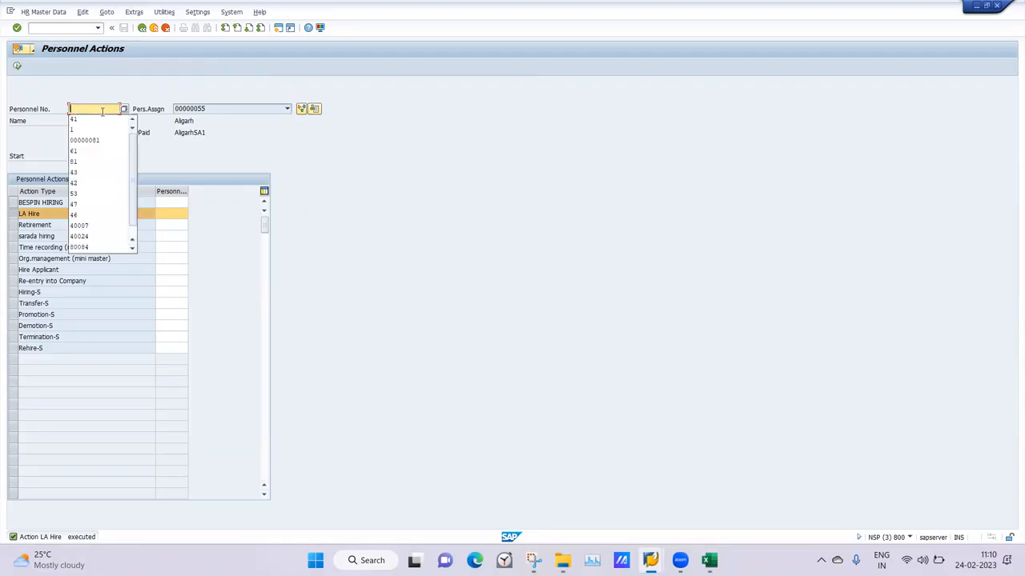
key("Escape")
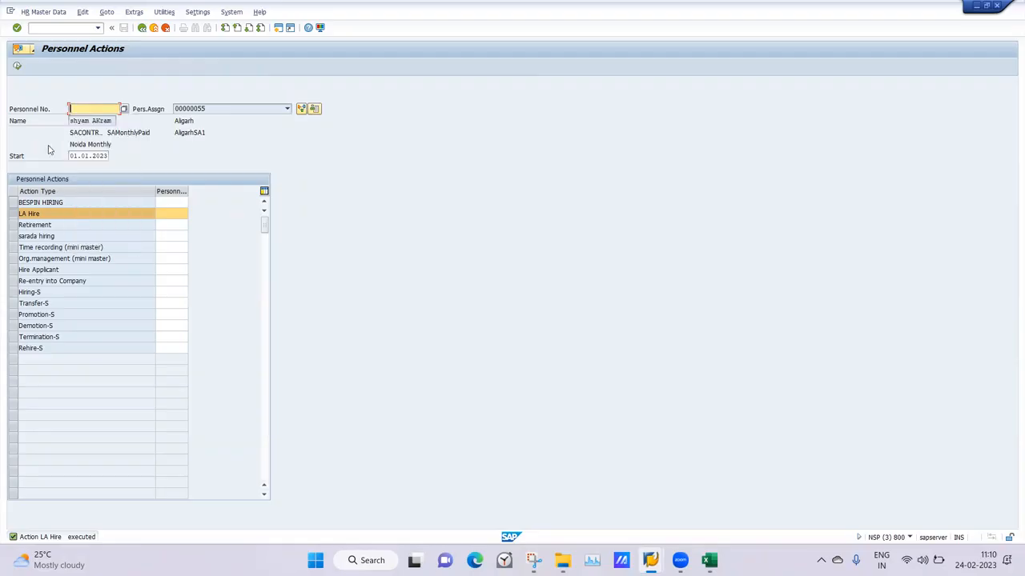
left_click(17, 66)
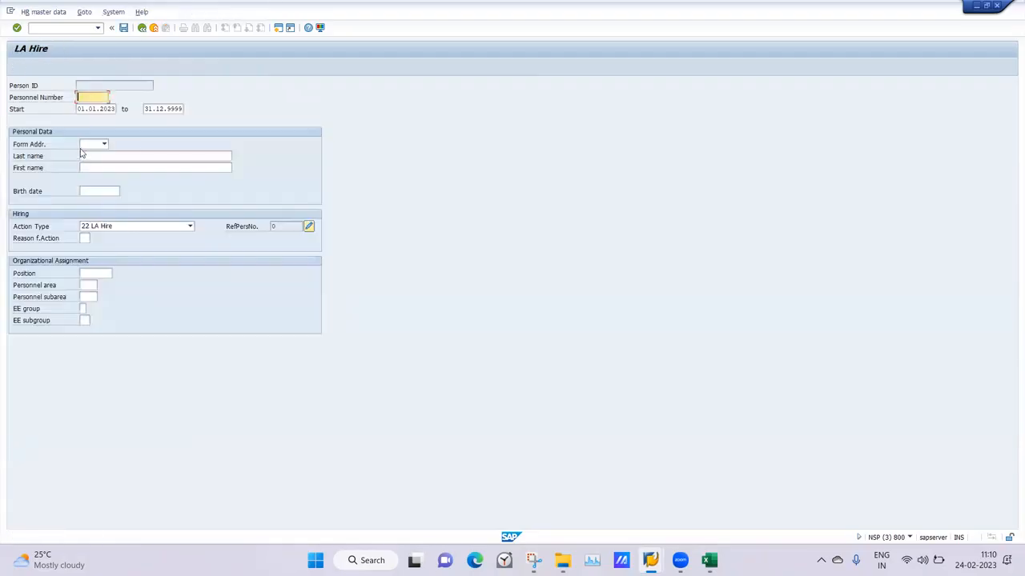
Set the form of address to Mr., enter the employee's first and last name, and choose 01 as the reason for action
left_click(102, 145)
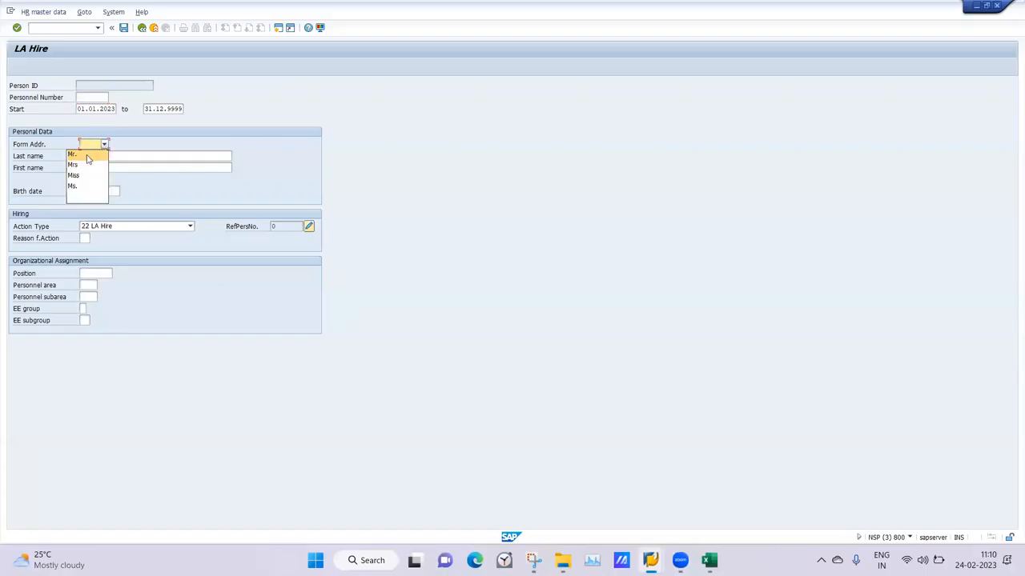
left_click(87, 155)
left_click(91, 169)
type("SFG")
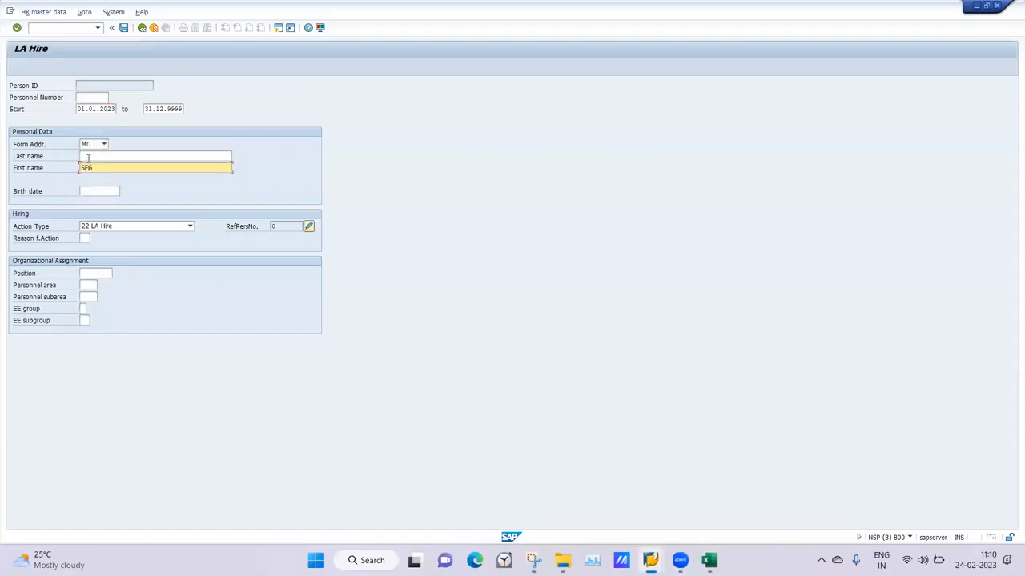
left_click(88, 155)
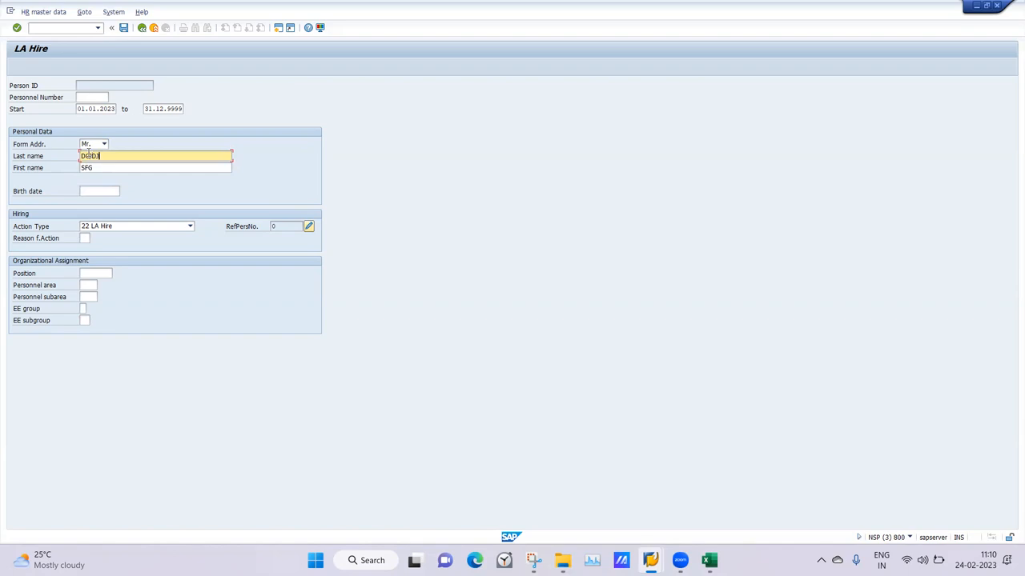
left_click(85, 238)
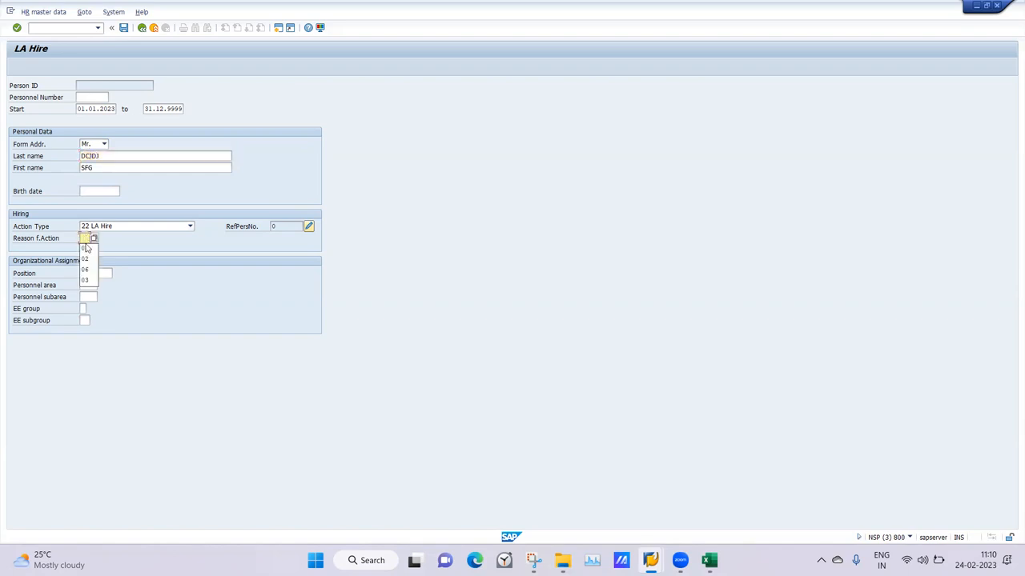
Assign position 50016005, personnel area LA08 and personnel subarea SEC1 in the hire's organizational assignment
left_click(90, 273)
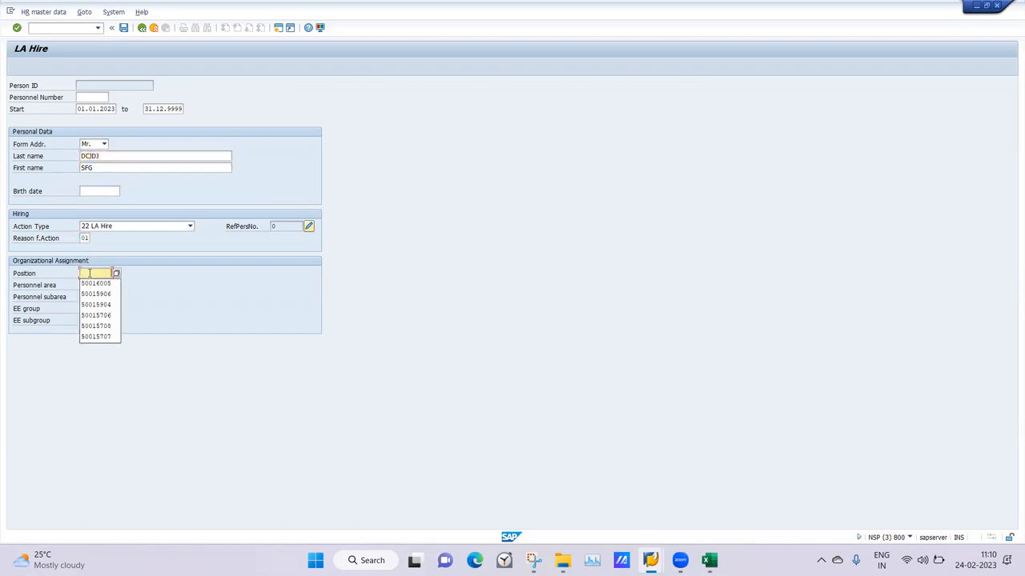
left_click(95, 284)
left_click(83, 284)
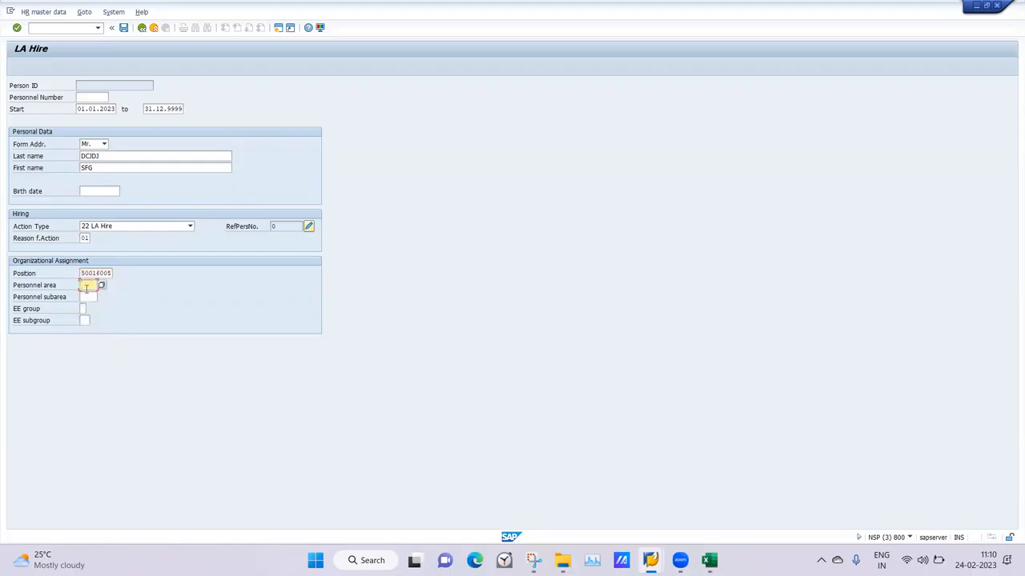
type("LA08")
key("Return")
left_click(86, 297)
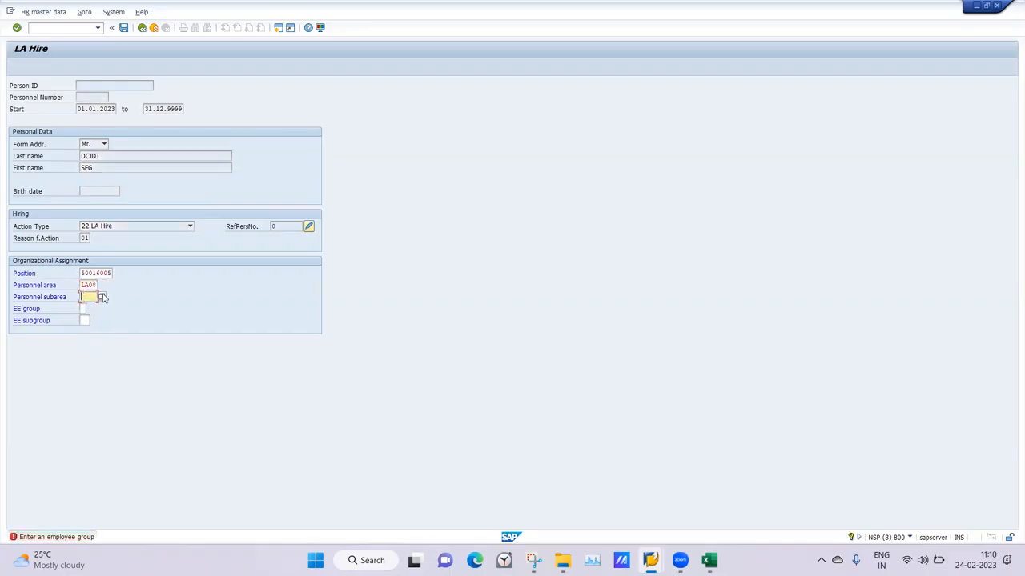
left_click(103, 298)
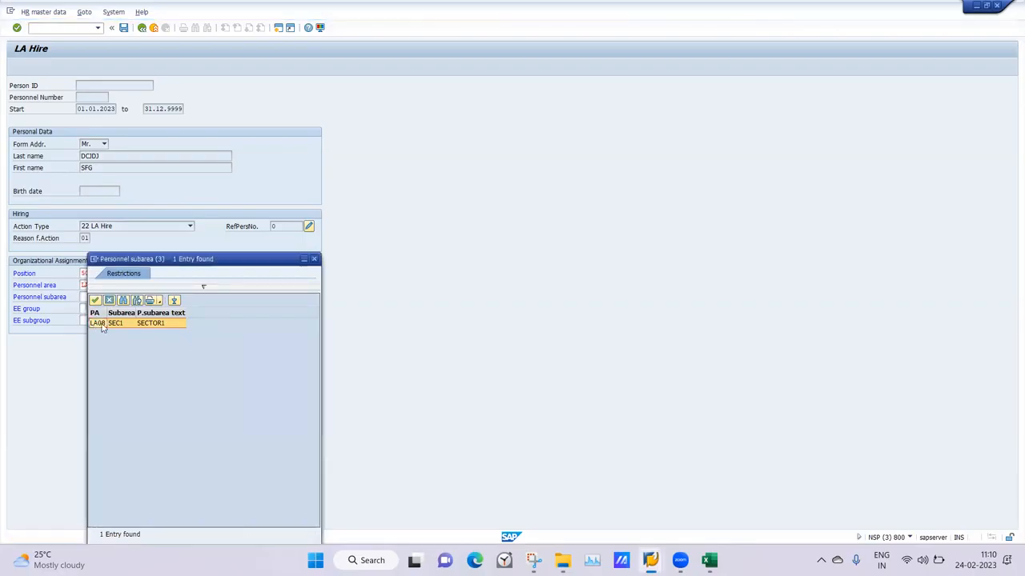
double_click(102, 324)
Check the employee groups in the ABKRS decision tree, and choose Z SACONTRACTOR as the hire's employee group
left_click(84, 308)
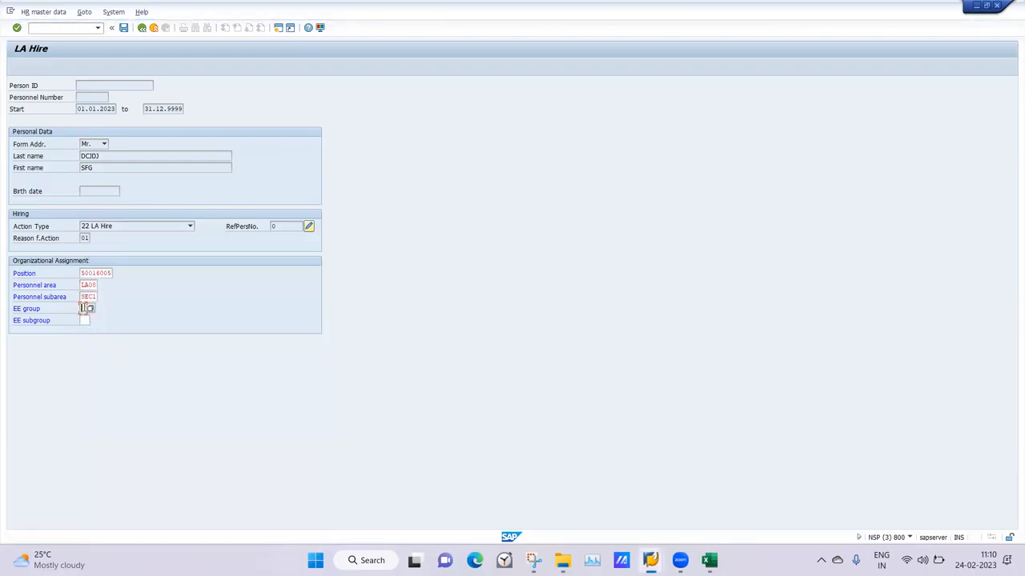
left_click(91, 309)
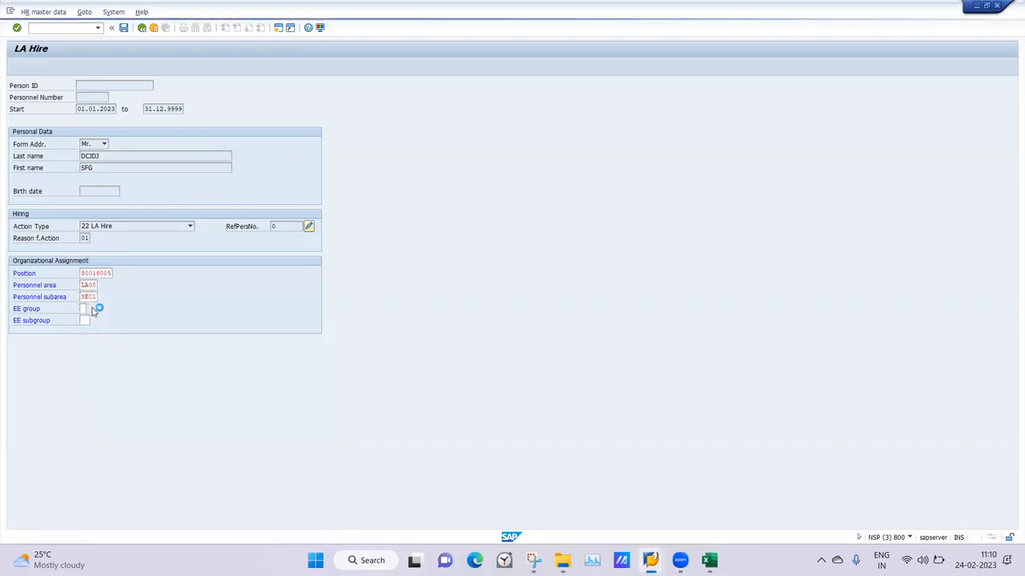
mouse_move(650, 561)
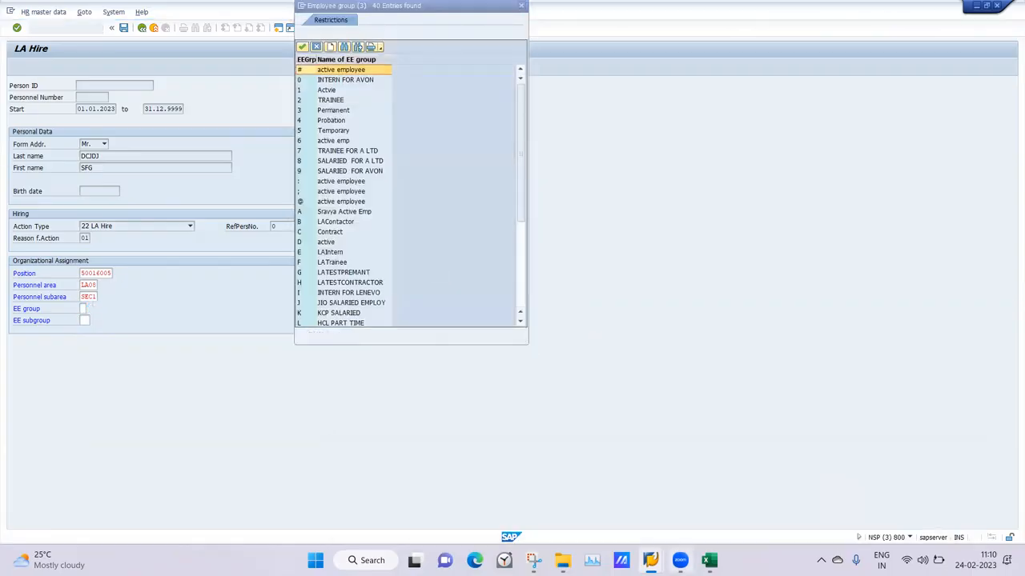
left_click(474, 519)
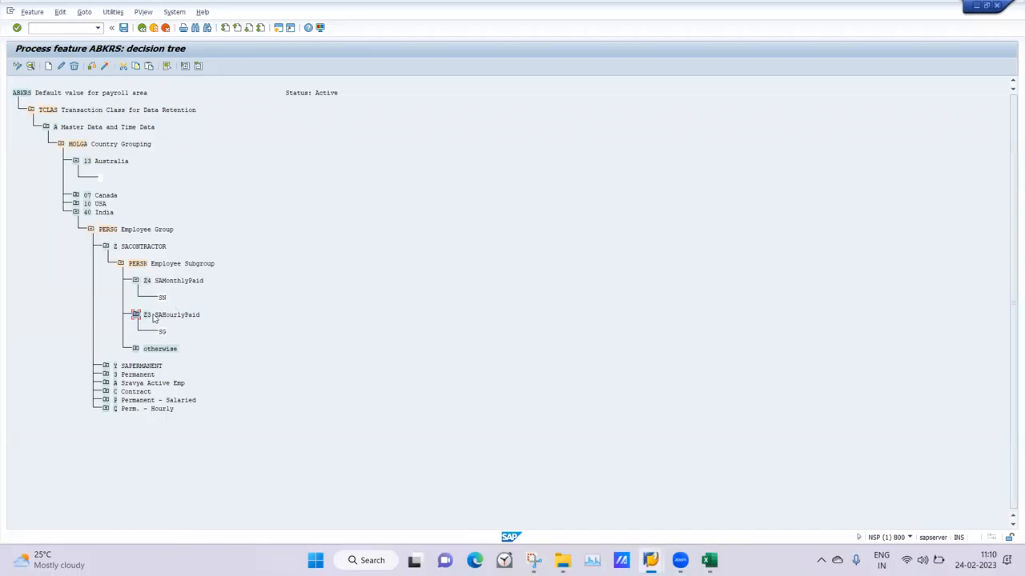
mouse_move(650, 559)
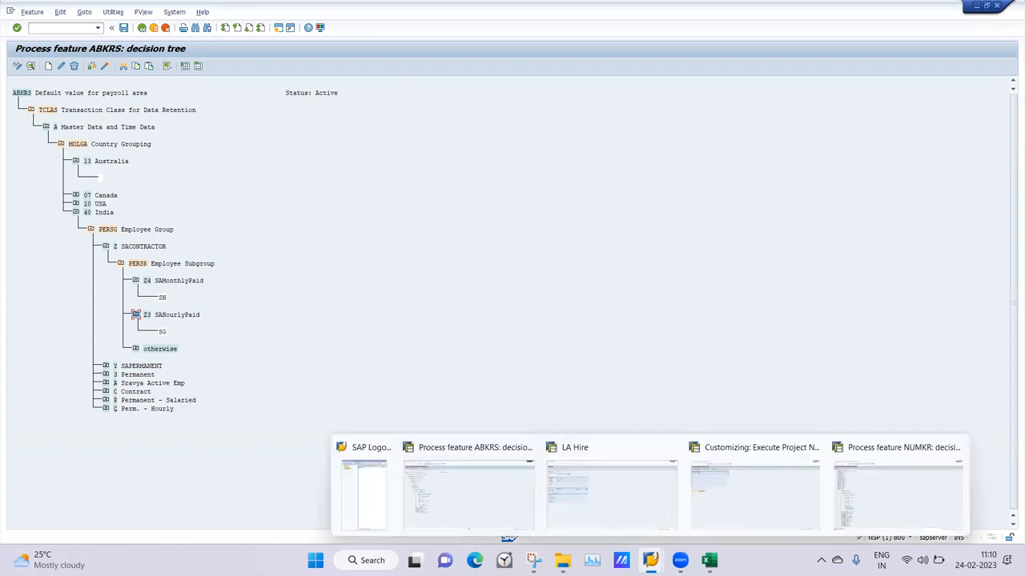
left_click(558, 485)
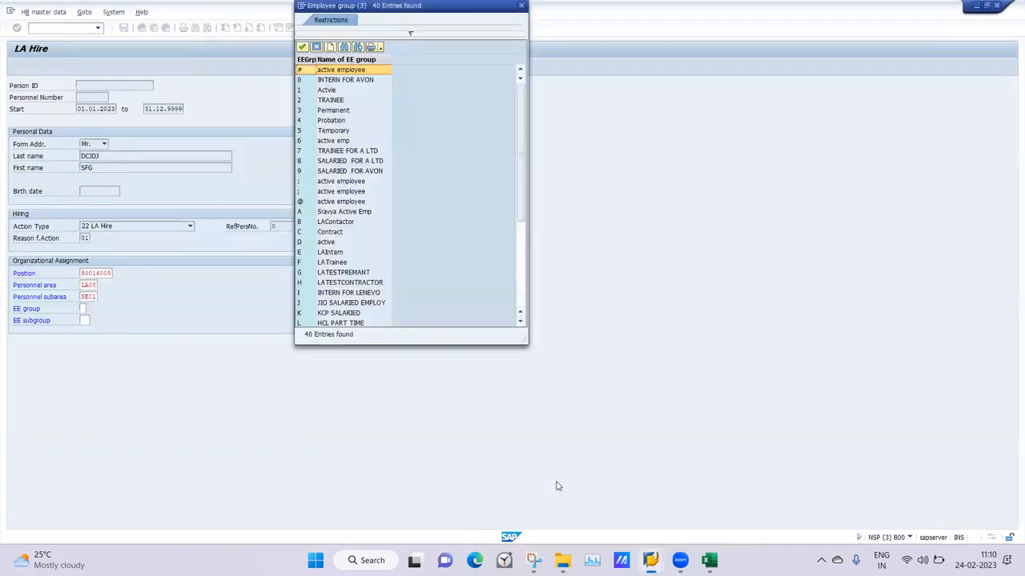
left_click(519, 211)
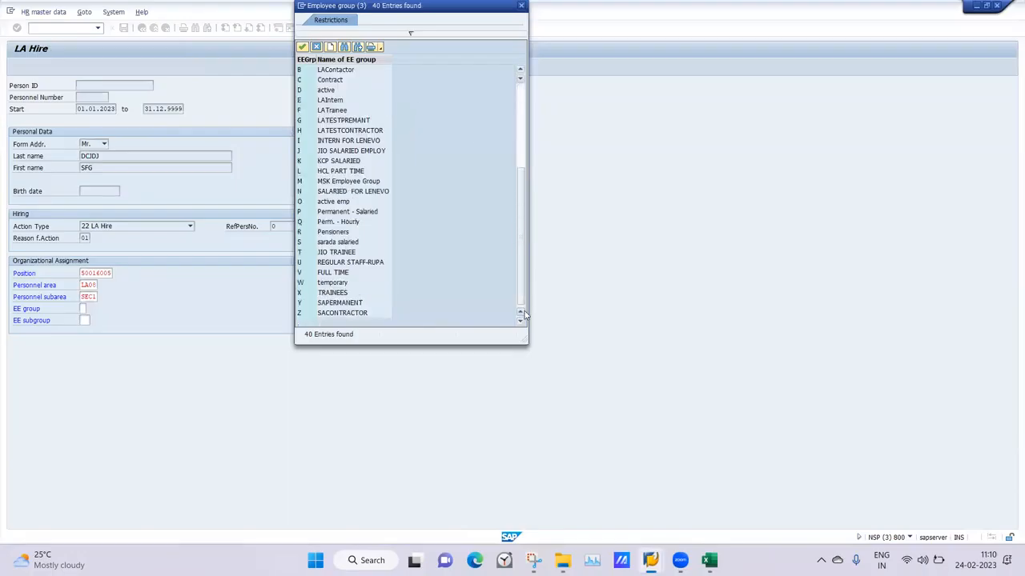
double_click(335, 313)
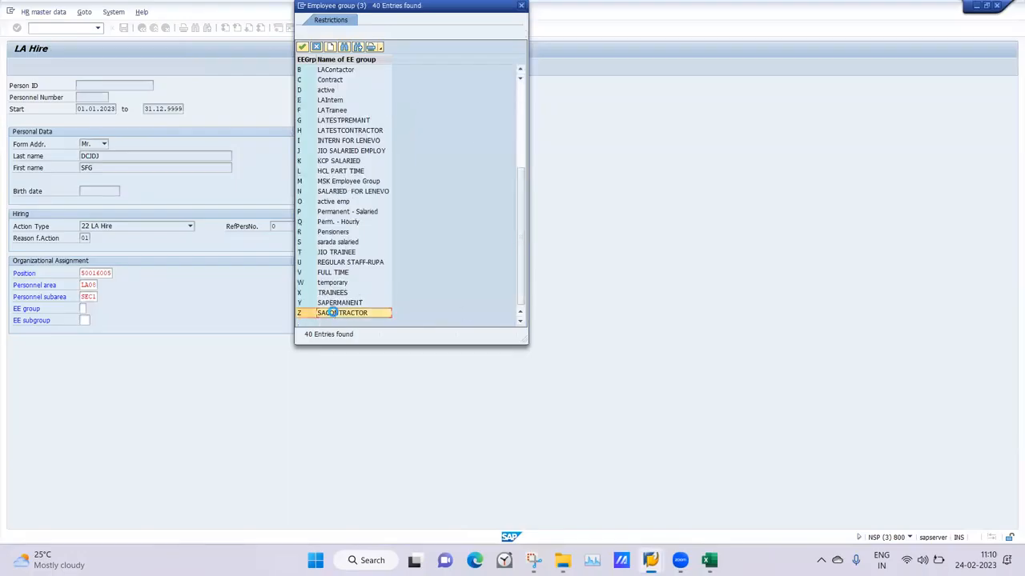
List the employee subgroups available for group Z, and compare them with the Excel payroll area notes and the ABKRS decision tree
left_click(84, 321)
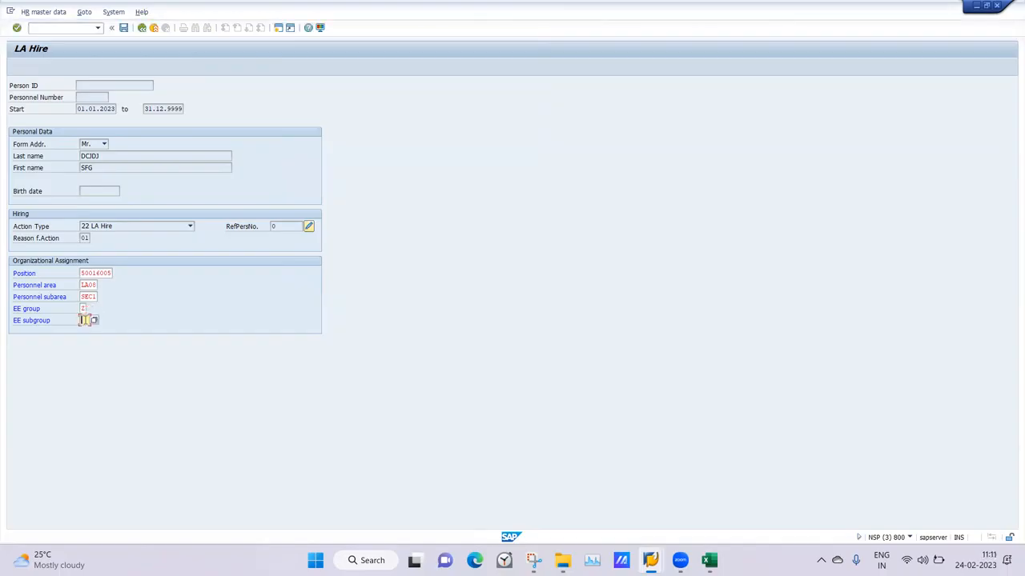
left_click(92, 321)
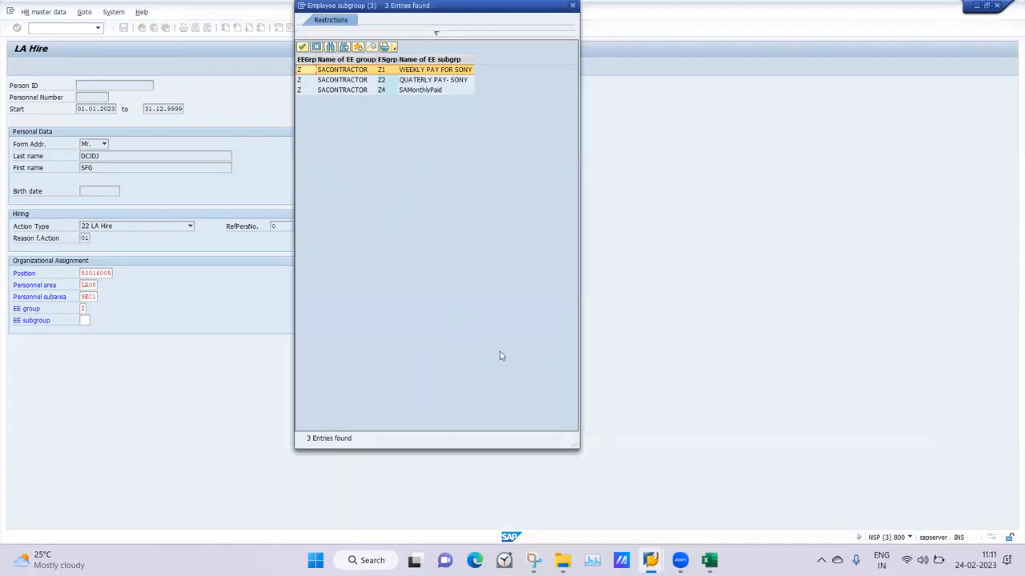
left_click(709, 561)
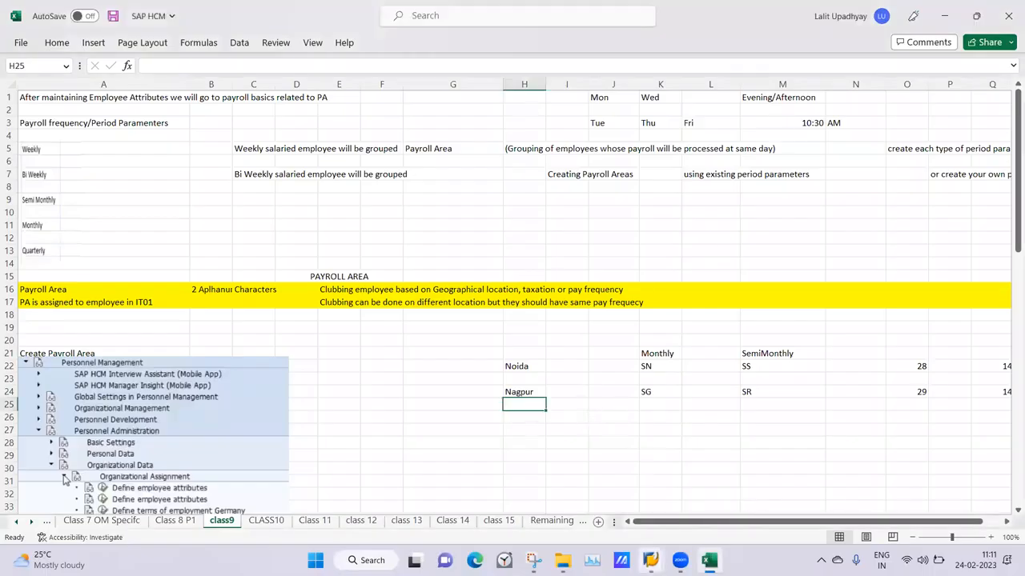
left_click(533, 560)
left_click(466, 483)
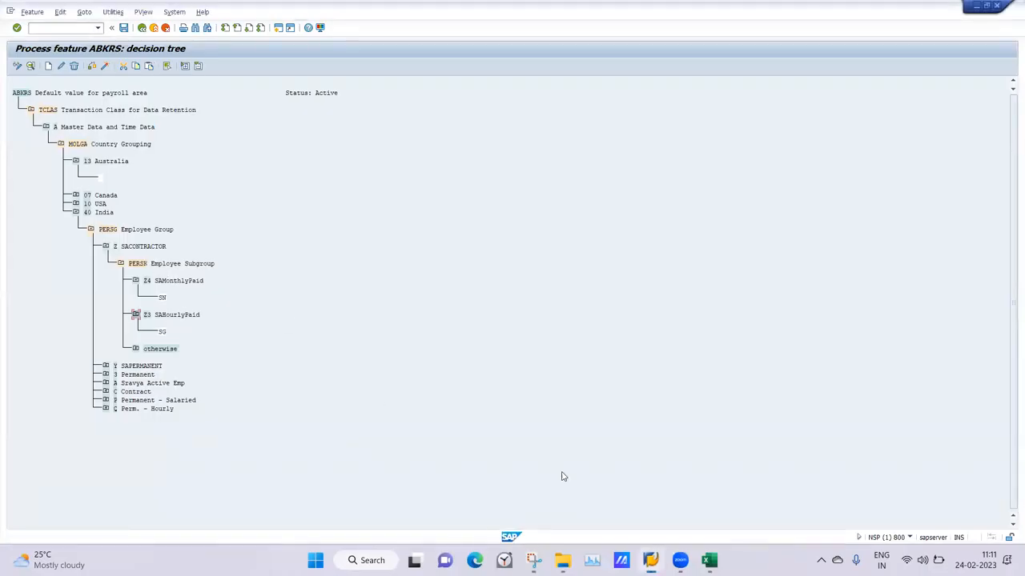
In the Customizing session, open the IMG activity for assigning employee subgroups to employee groups under Enterprise Structure, Assignment, Human Resources Management
left_click(651, 561)
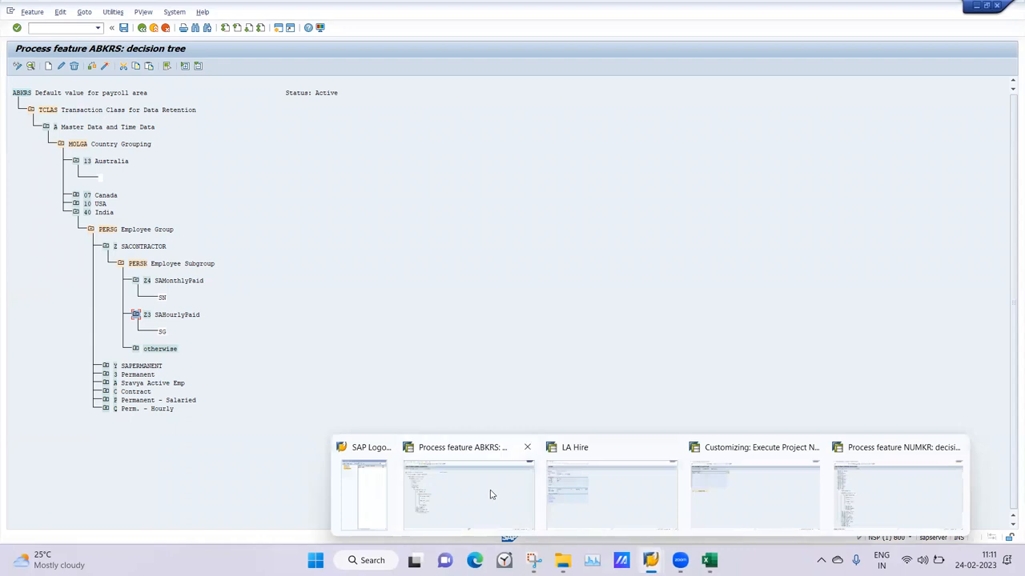
left_click(753, 493)
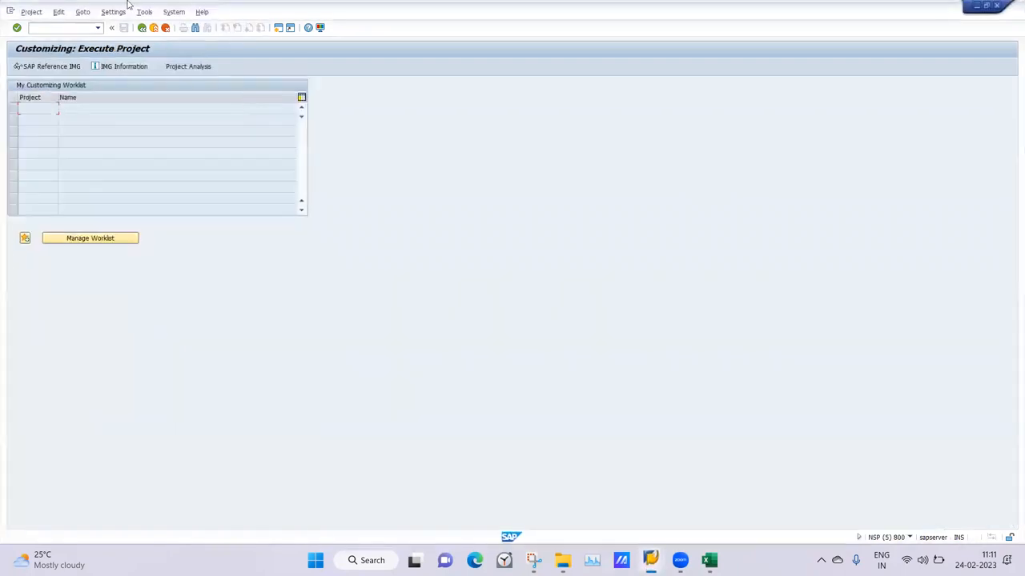
left_click(35, 70)
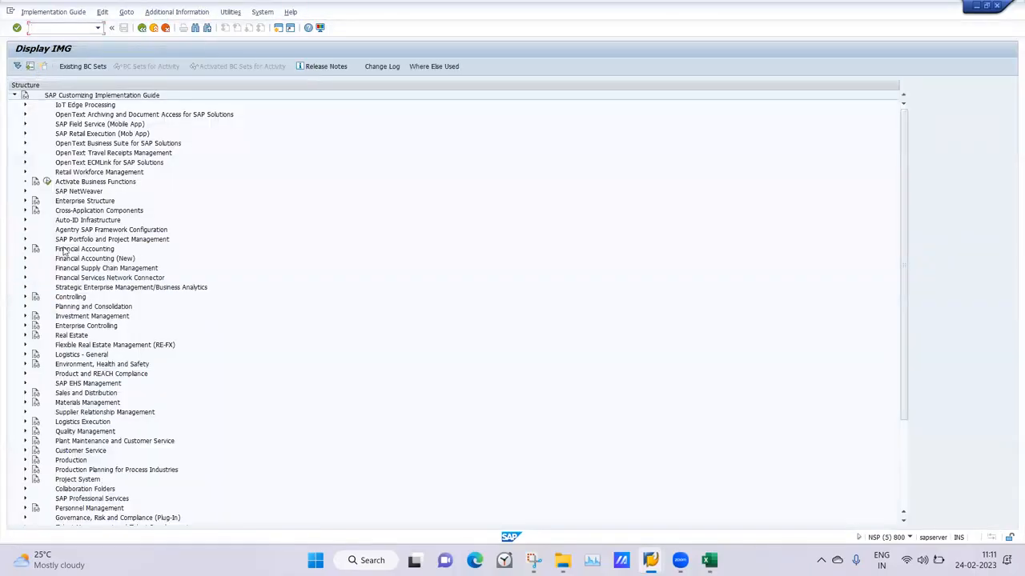
left_click(25, 201)
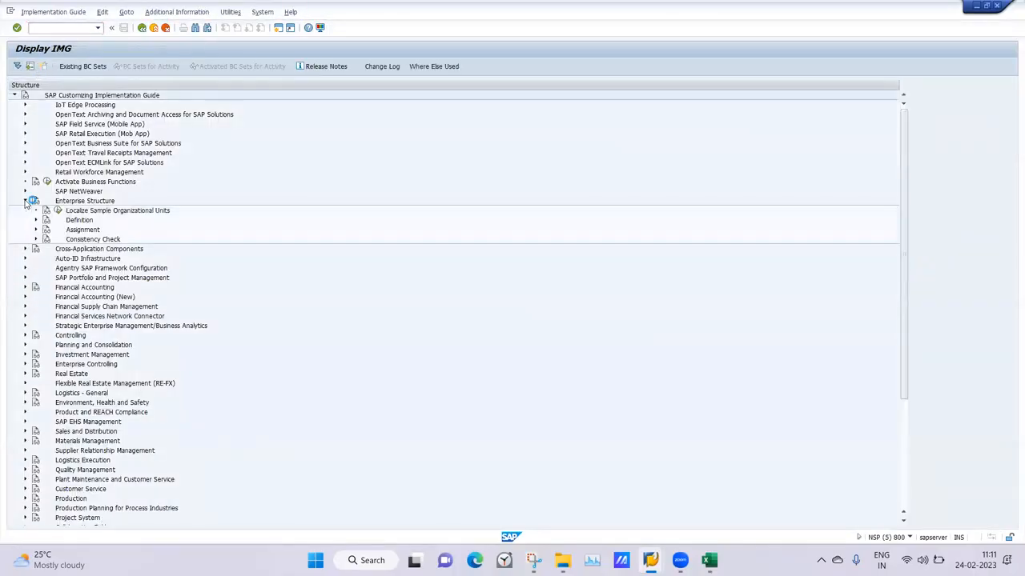
left_click(36, 230)
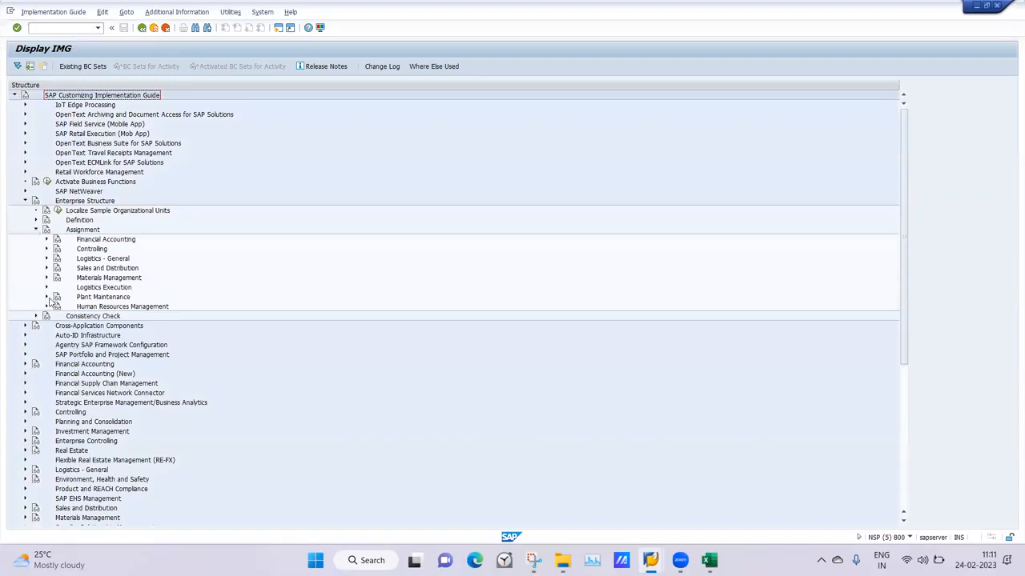
left_click(46, 307)
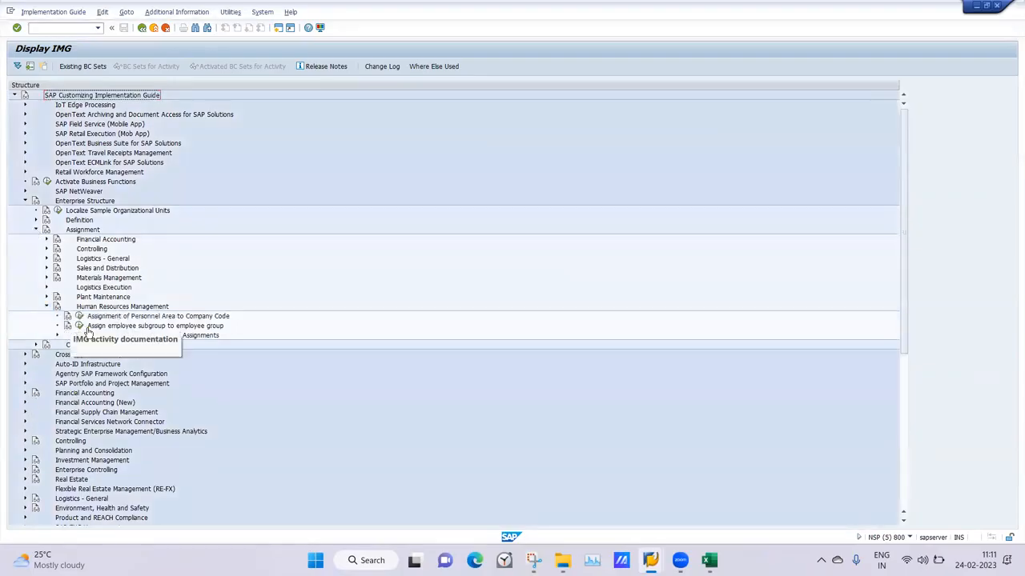
left_click(80, 326)
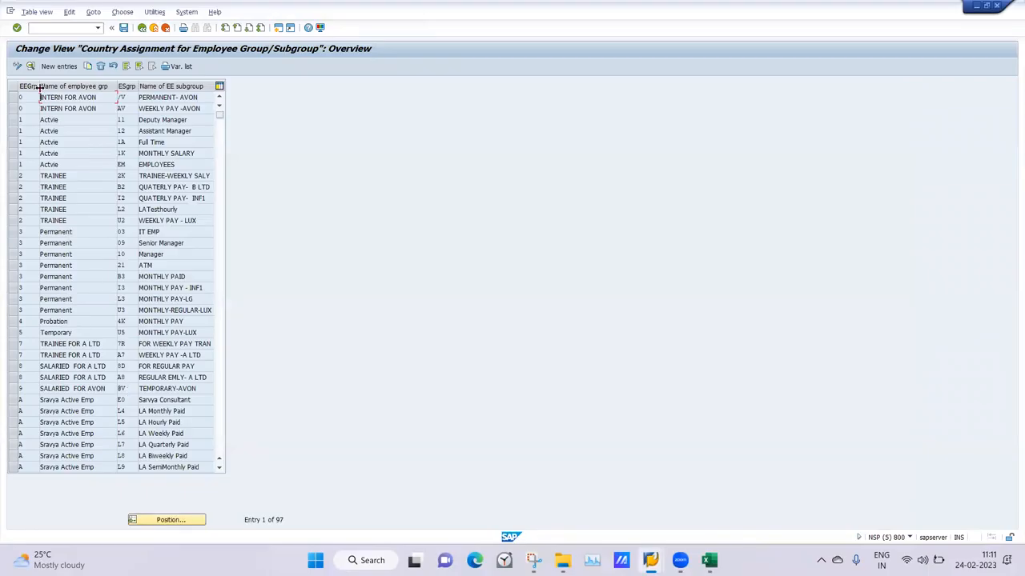
Try to add a country assignment entry for employee group Z with subgroup Z3
left_click(59, 66)
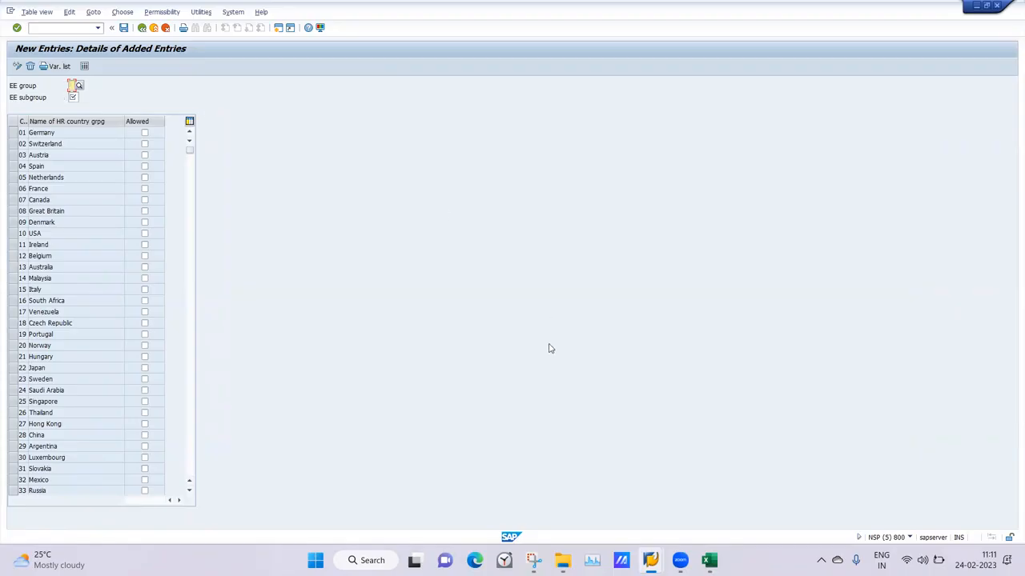
mouse_move(650, 560)
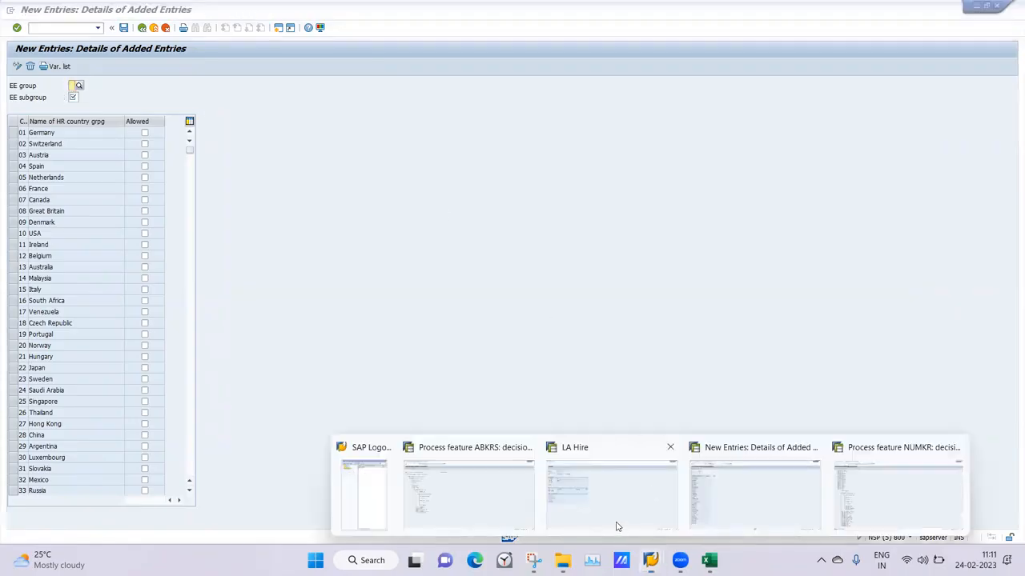
left_click(617, 528)
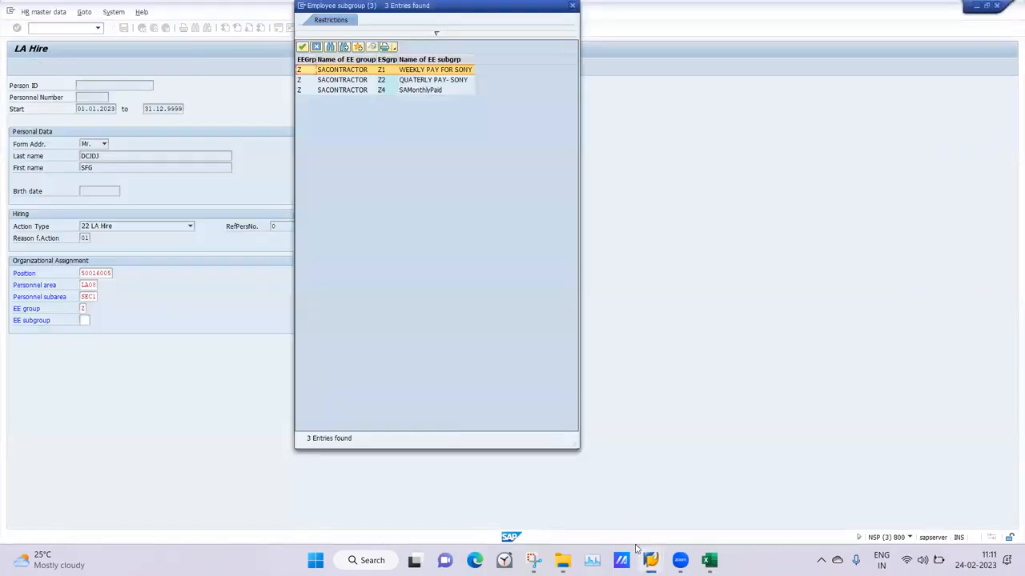
mouse_move(651, 560)
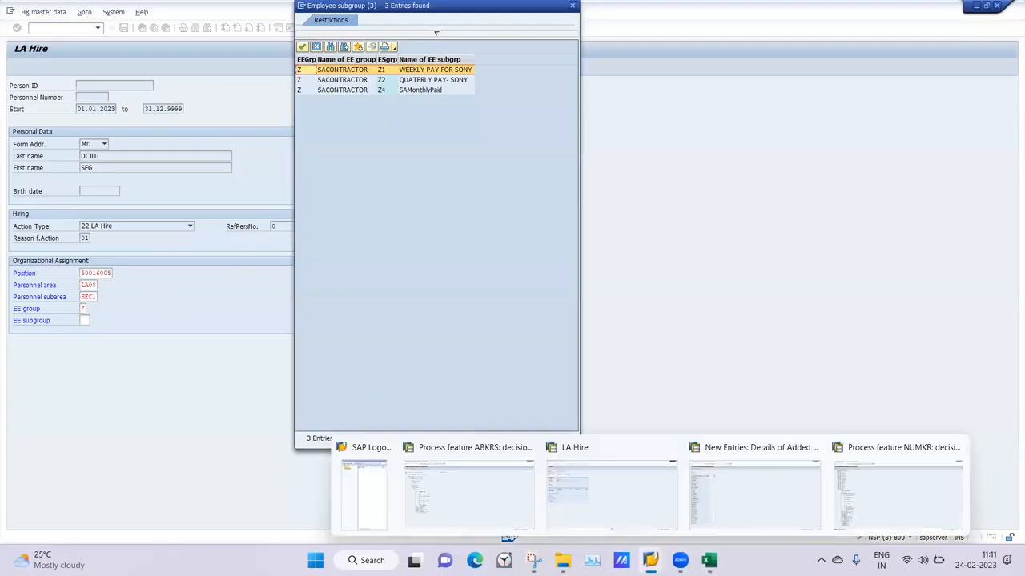
left_click(751, 505)
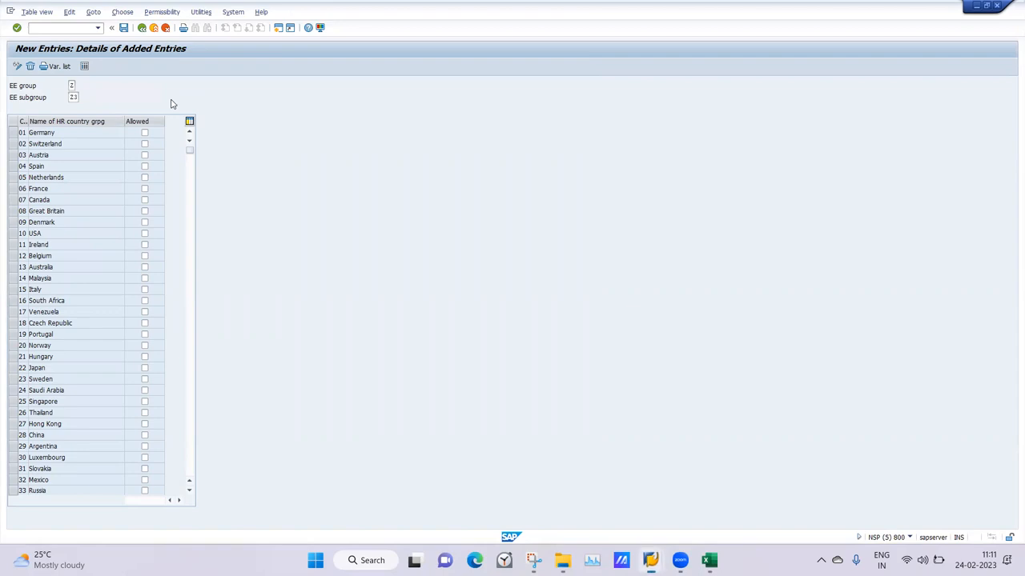
left_click(189, 396)
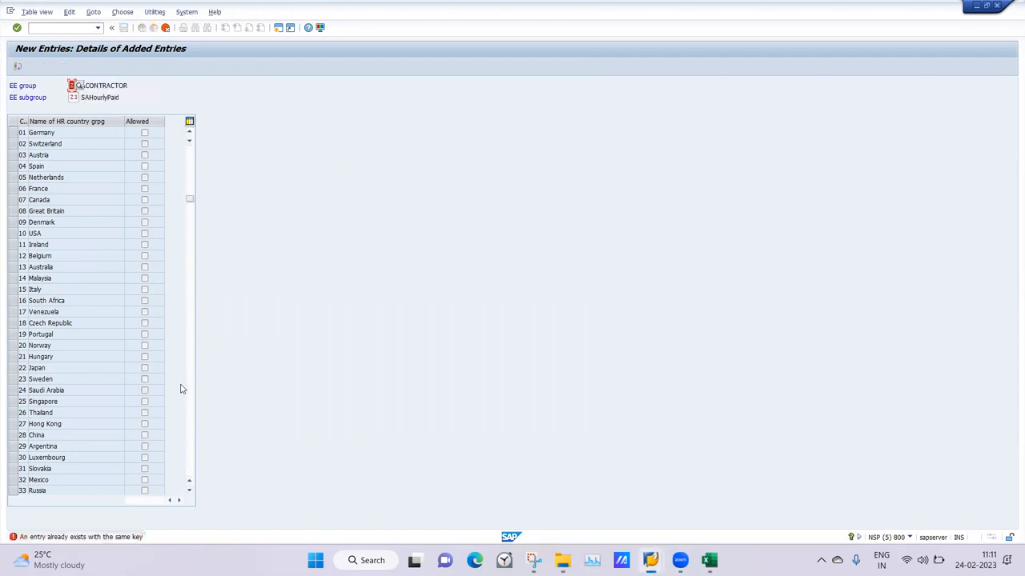
left_click(164, 28)
left_click(140, 198)
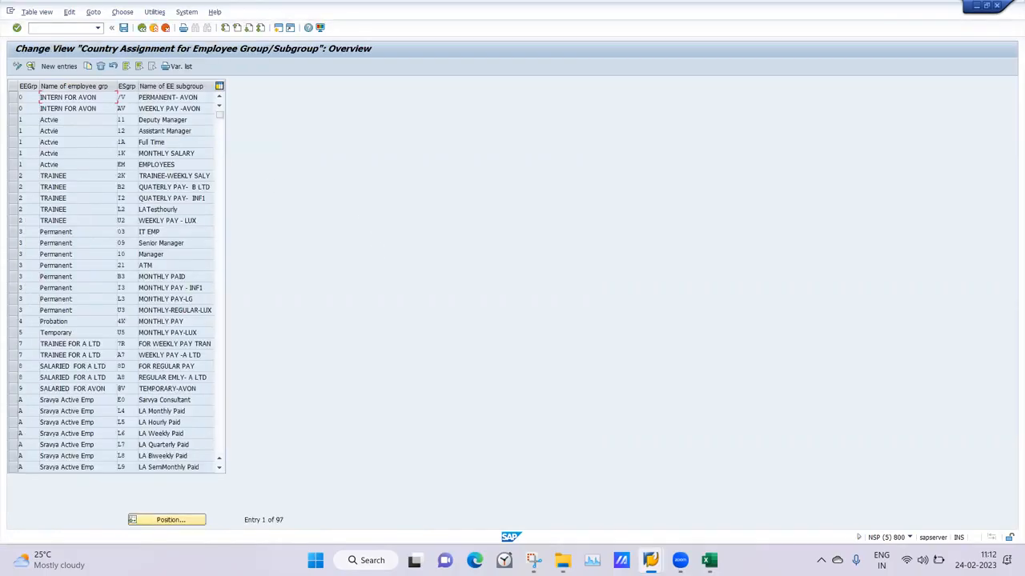
Return to the LA Hire session and close the list of employee subgroups
mouse_move(650, 560)
left_click(610, 490)
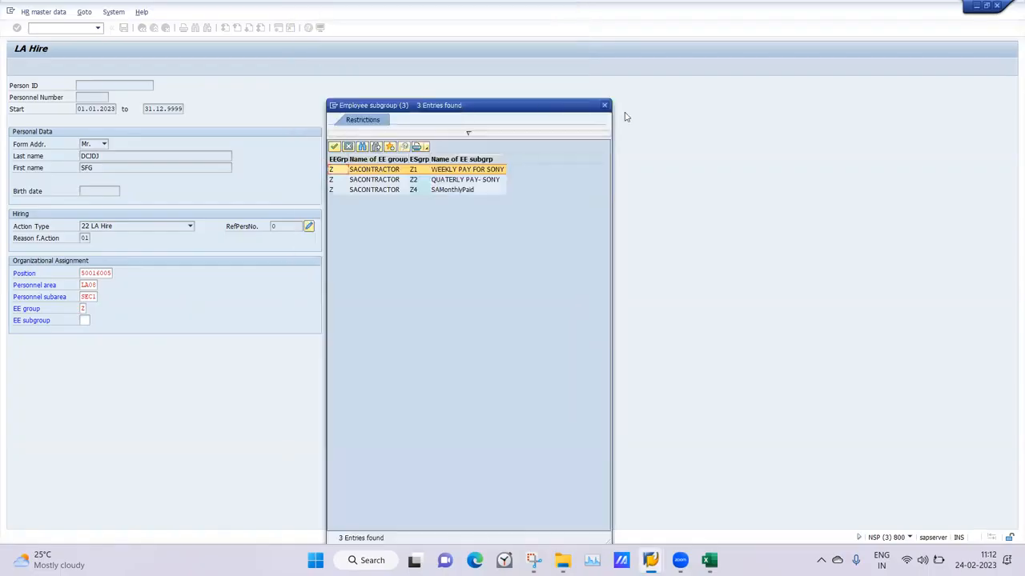
left_click(606, 109)
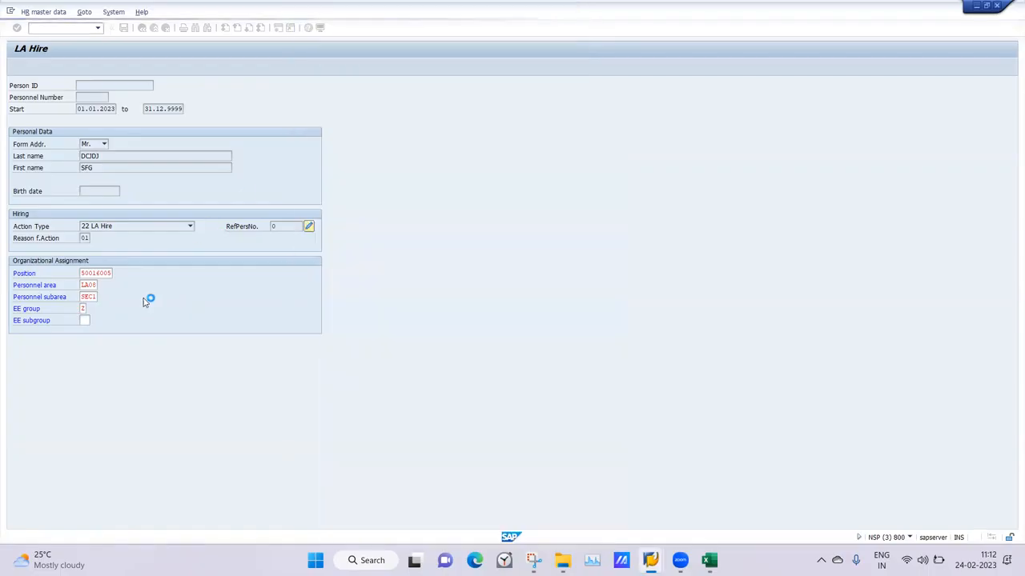